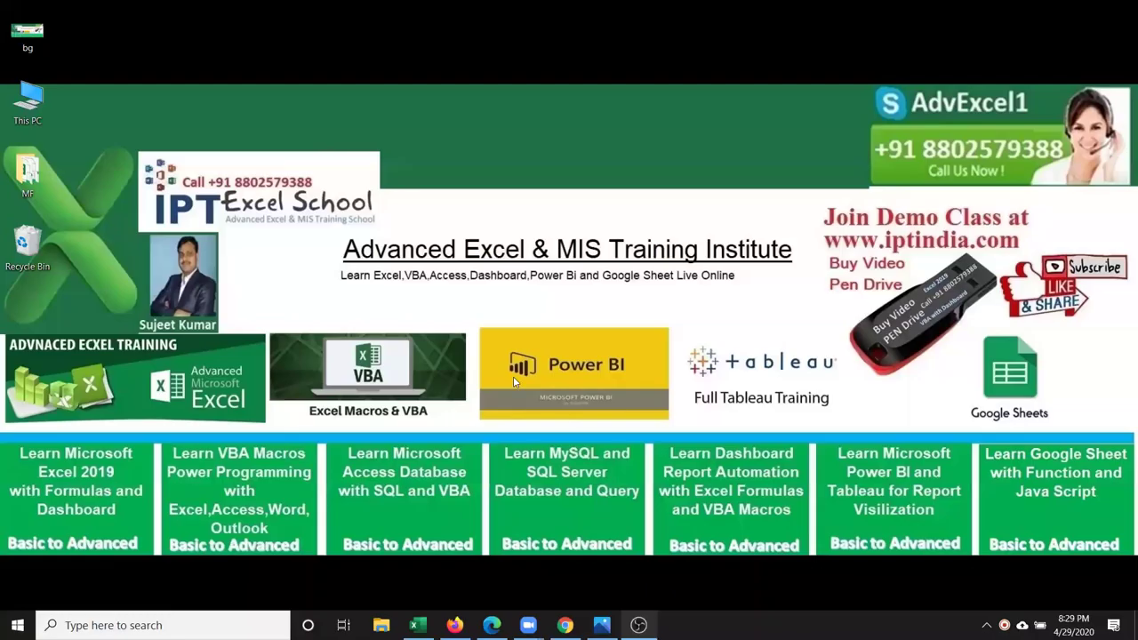
Launch Excel and open the Dashboard -1 workbook from the Recent list
left_click(416, 625)
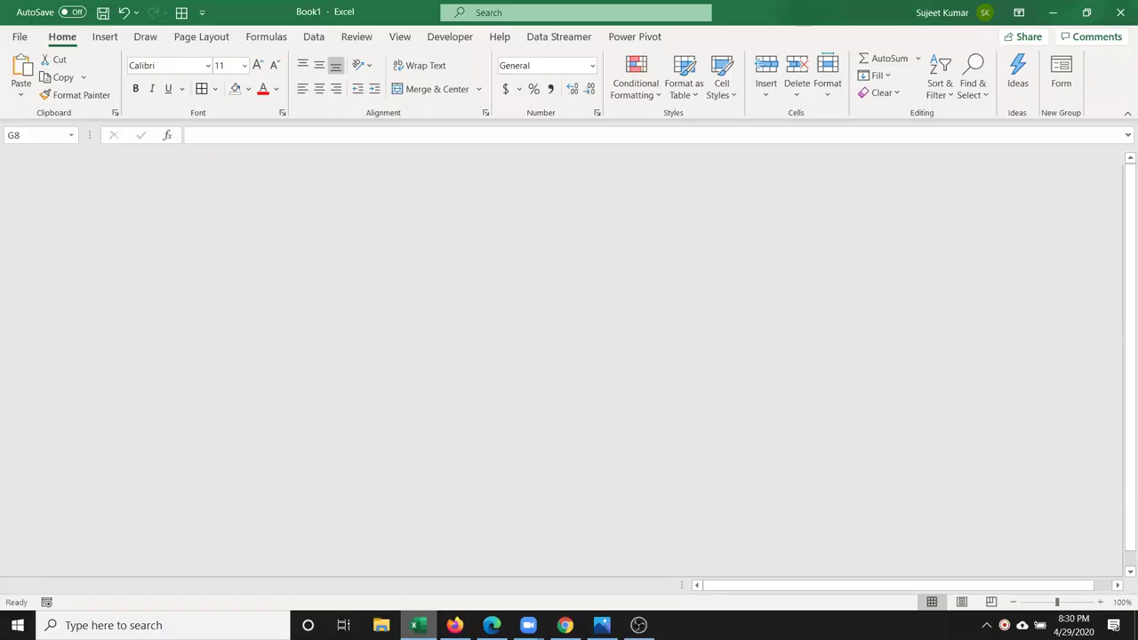
left_click(20, 37)
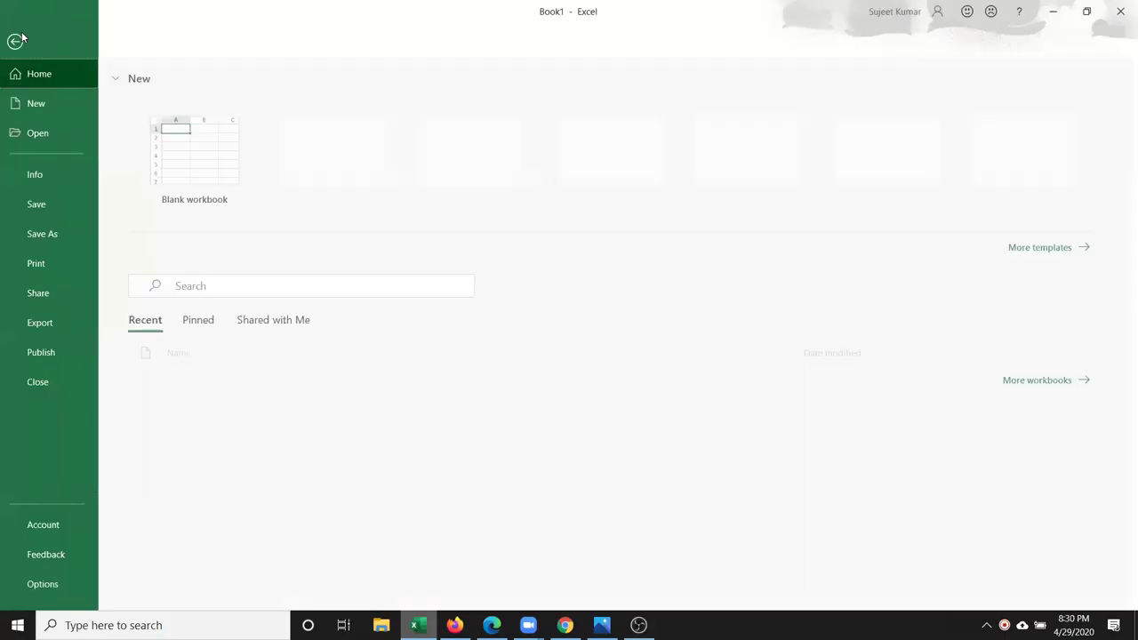
left_click(63, 141)
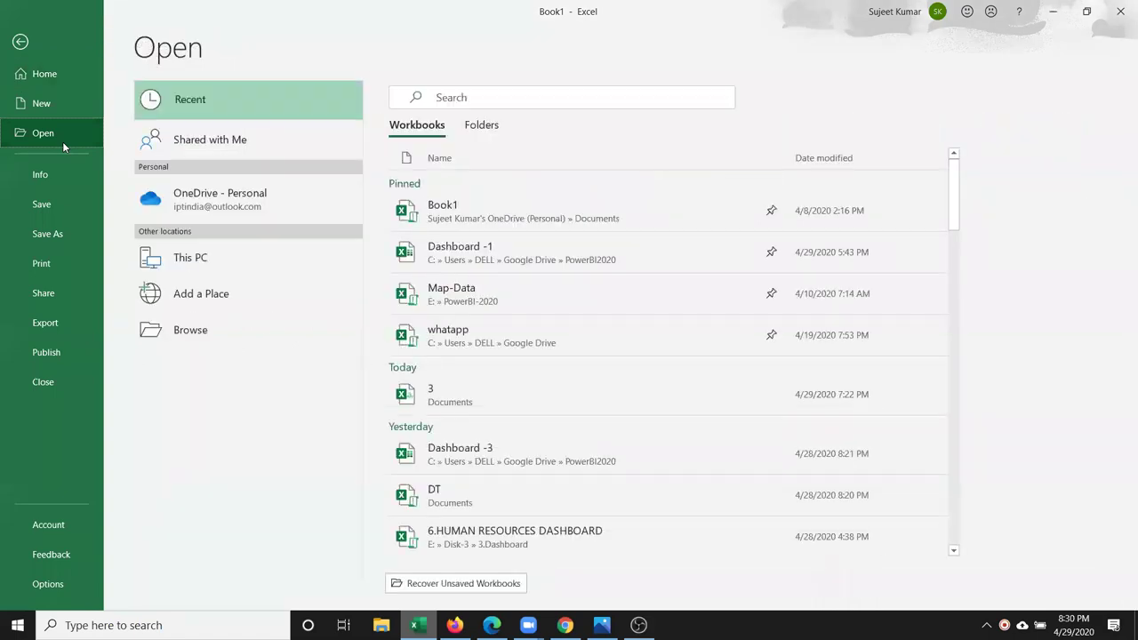
left_click(452, 249)
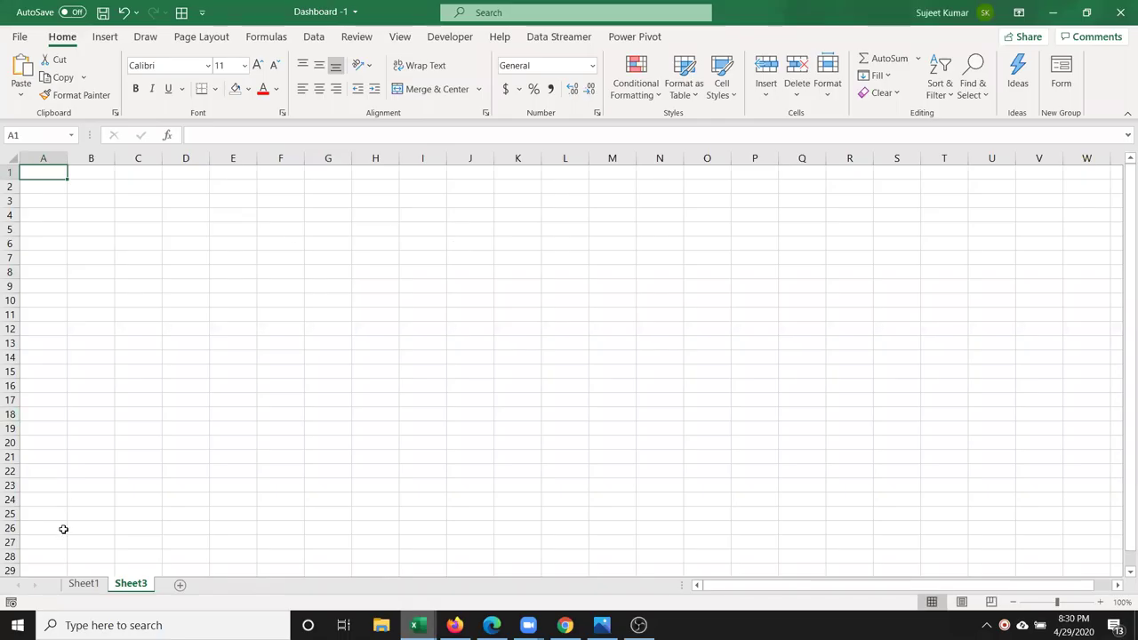
Display Sheet1's sales log table and select its first cell, A1
left_click(87, 585)
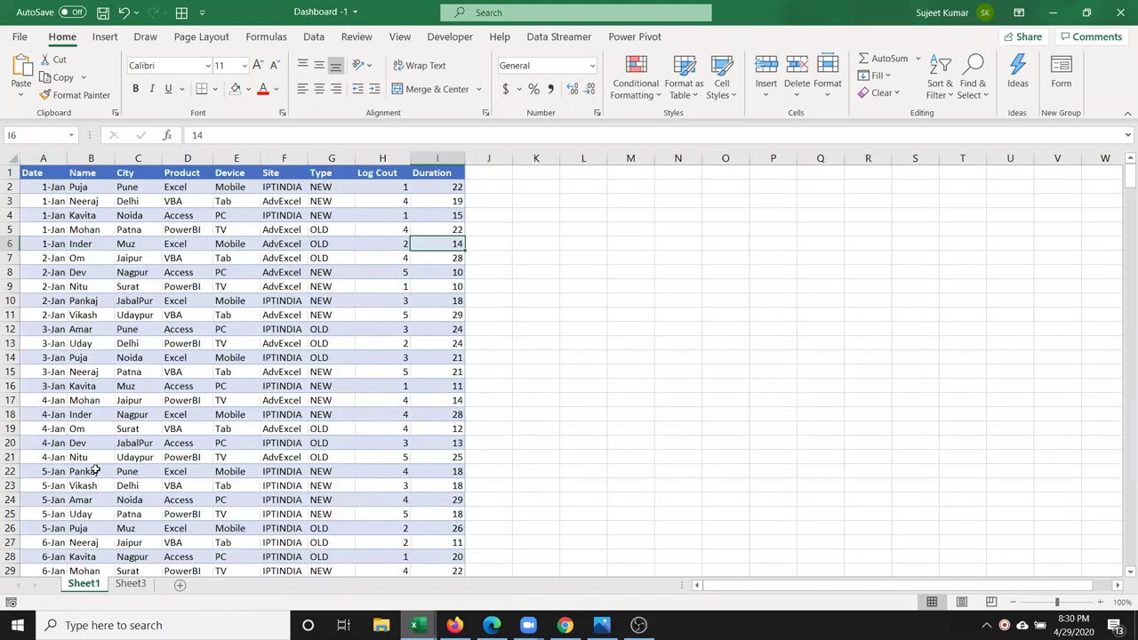
left_click(157, 238)
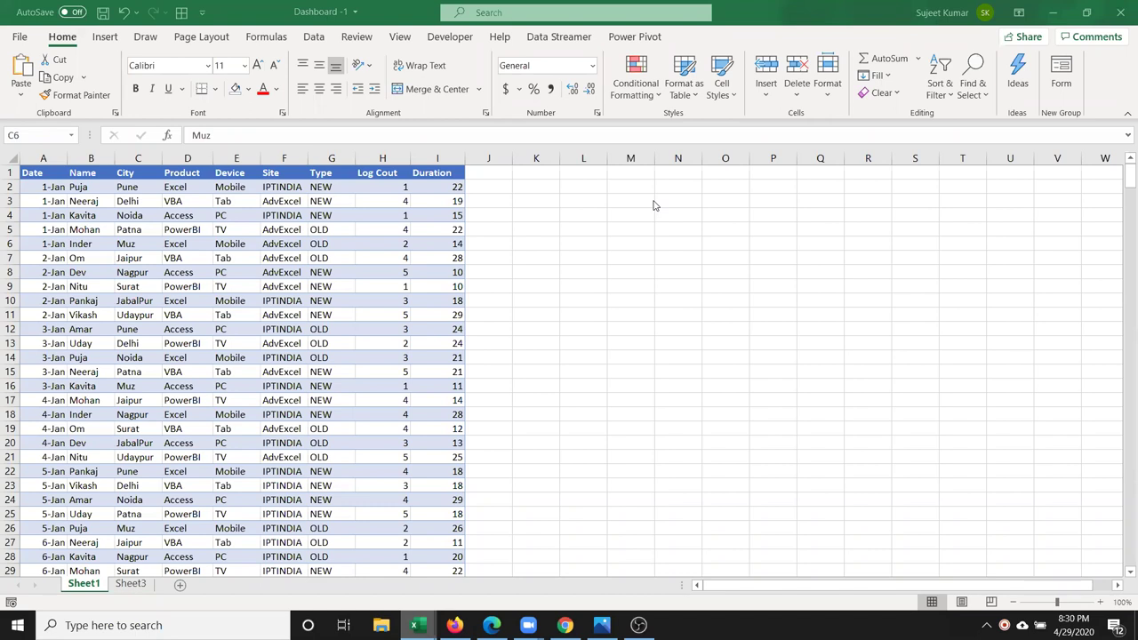
left_click(35, 174)
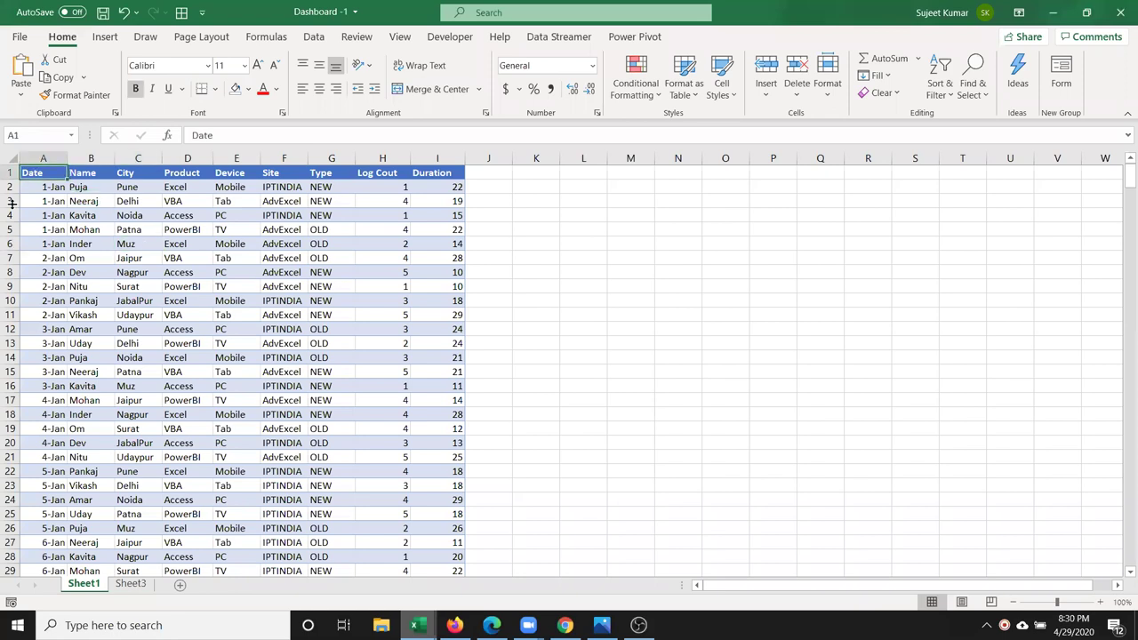
Insert a pivot table on a new sheet summing Log Cout by Name, then copy its names
left_click(105, 37)
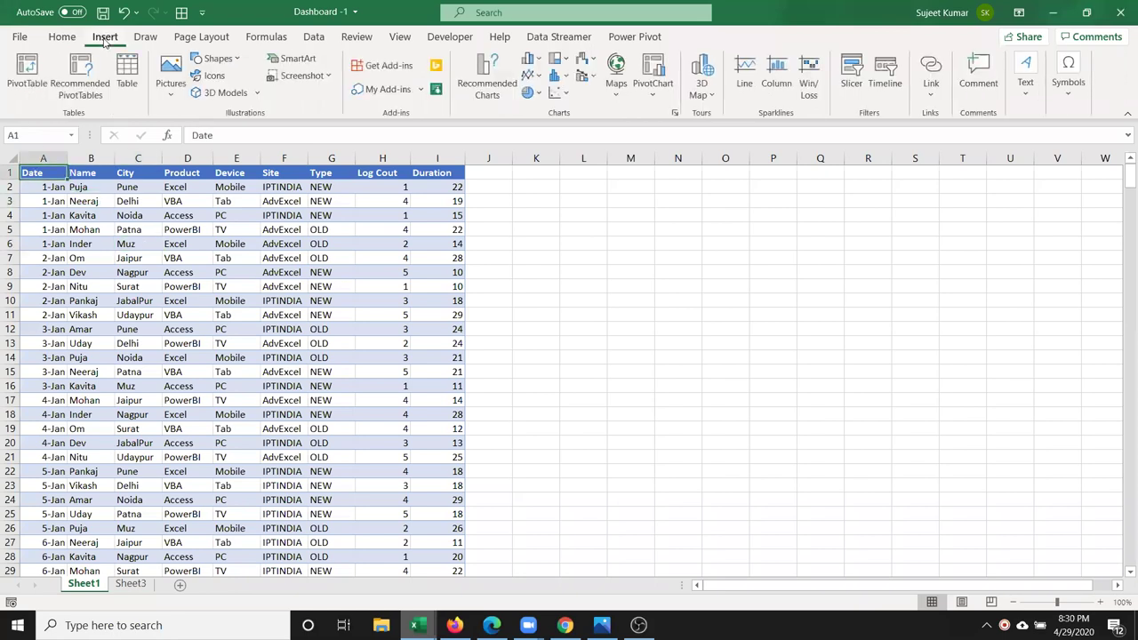
left_click(32, 64)
left_click(536, 460)
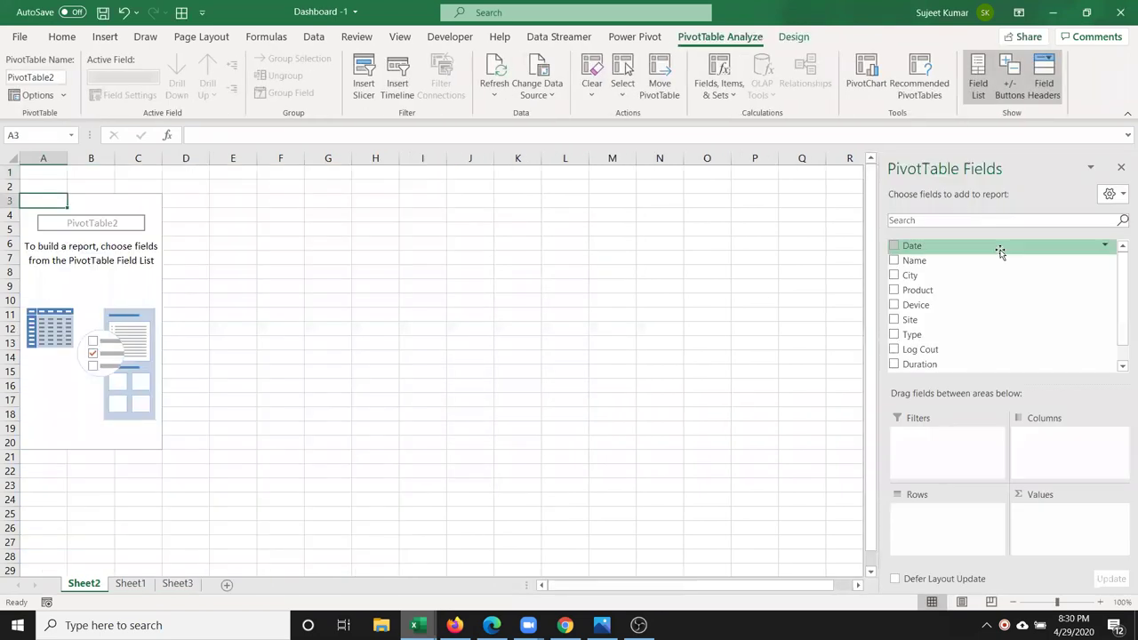
left_click_drag(939, 260, 938, 495)
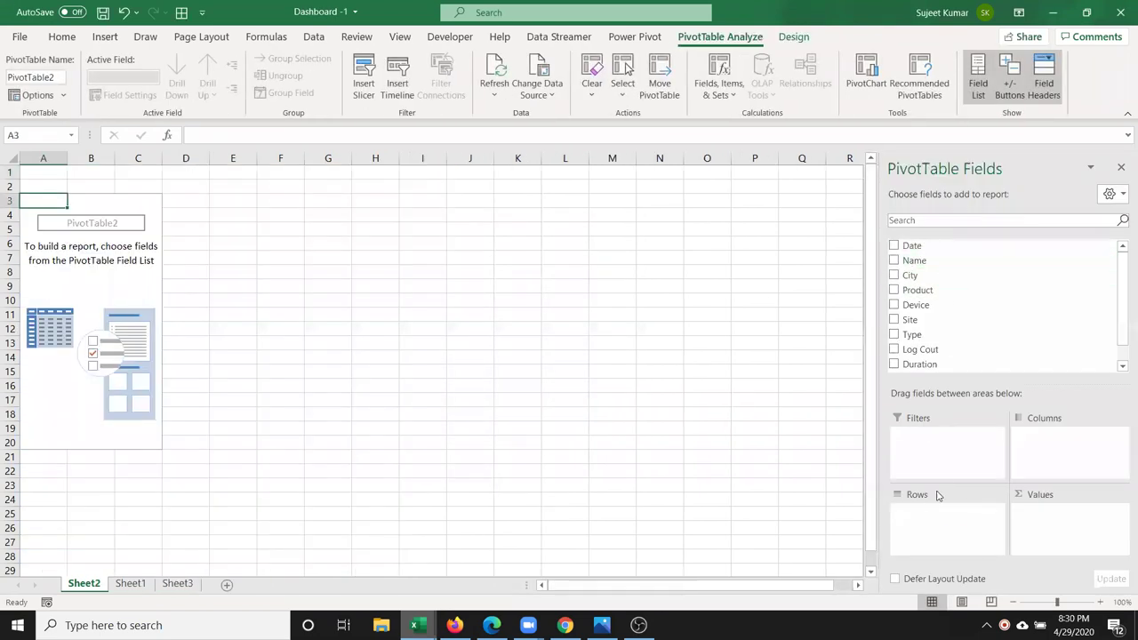
mouse_move(922, 261)
left_mouse_down()
mouse_move(955, 577)
mouse_move(934, 534)
left_mouse_up()
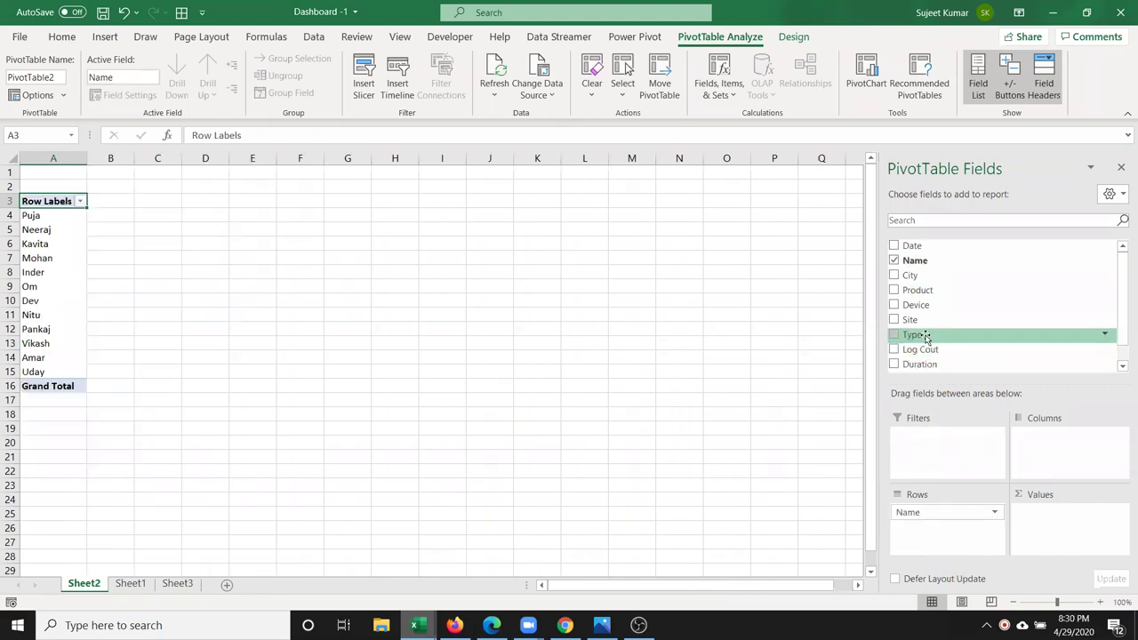
scroll(935, 351, "down", 1)
mouse_move(935, 331)
left_mouse_down()
mouse_move(1079, 544)
mouse_move(1063, 535)
left_mouse_up()
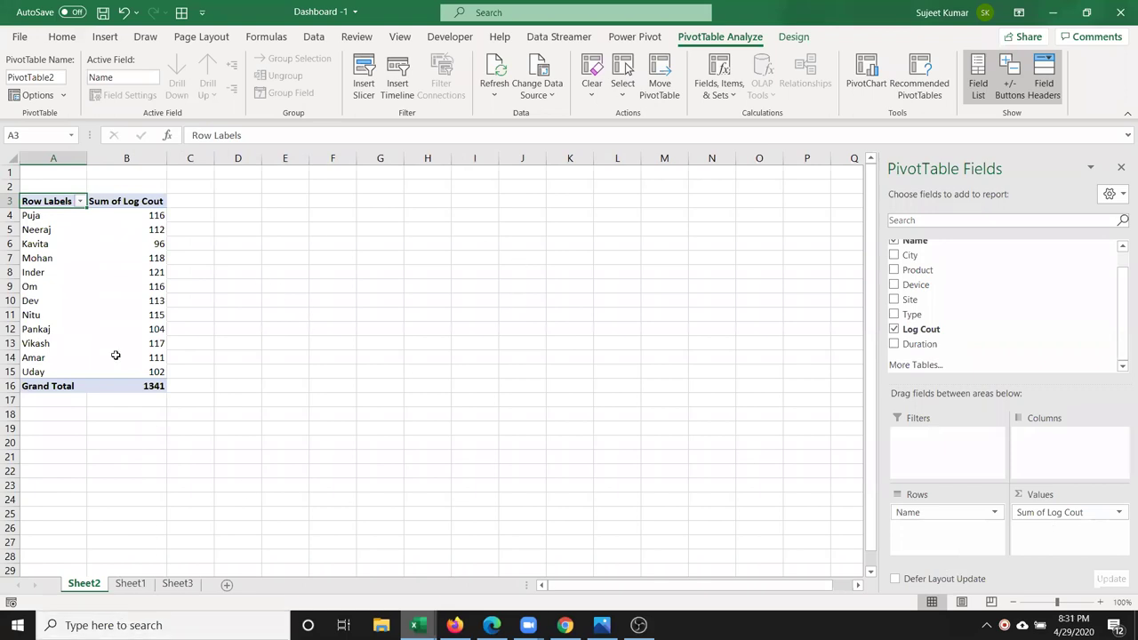
left_click_drag(53, 215, 45, 375)
key("ctrl+c")
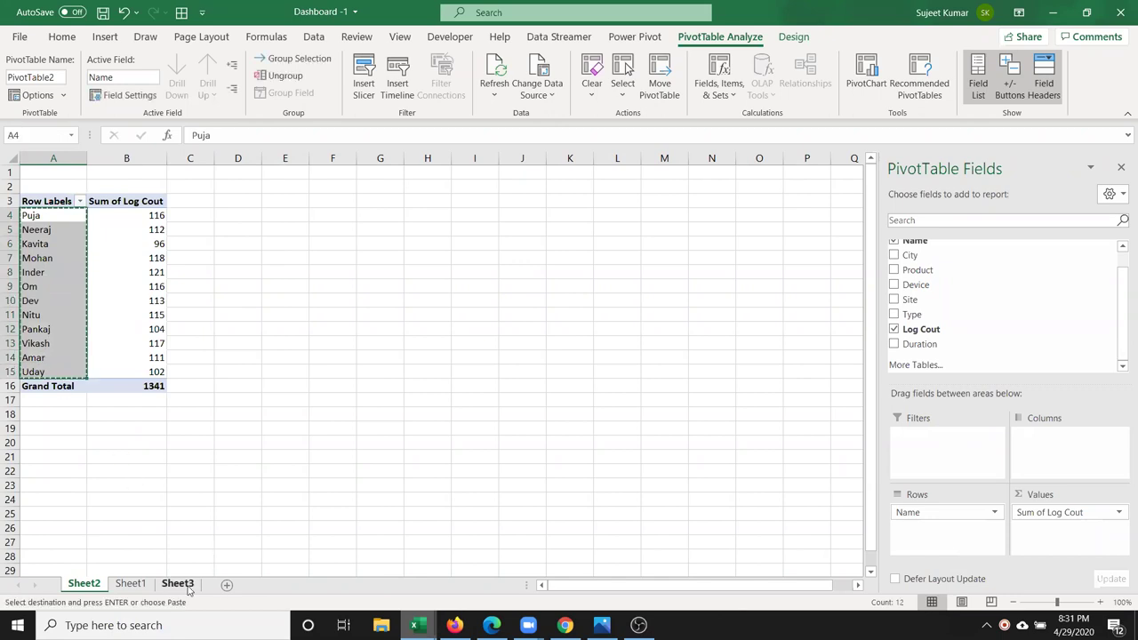
Paste the copied names into Sheet3 starting at cell A6
left_click(177, 583)
left_click(62, 242)
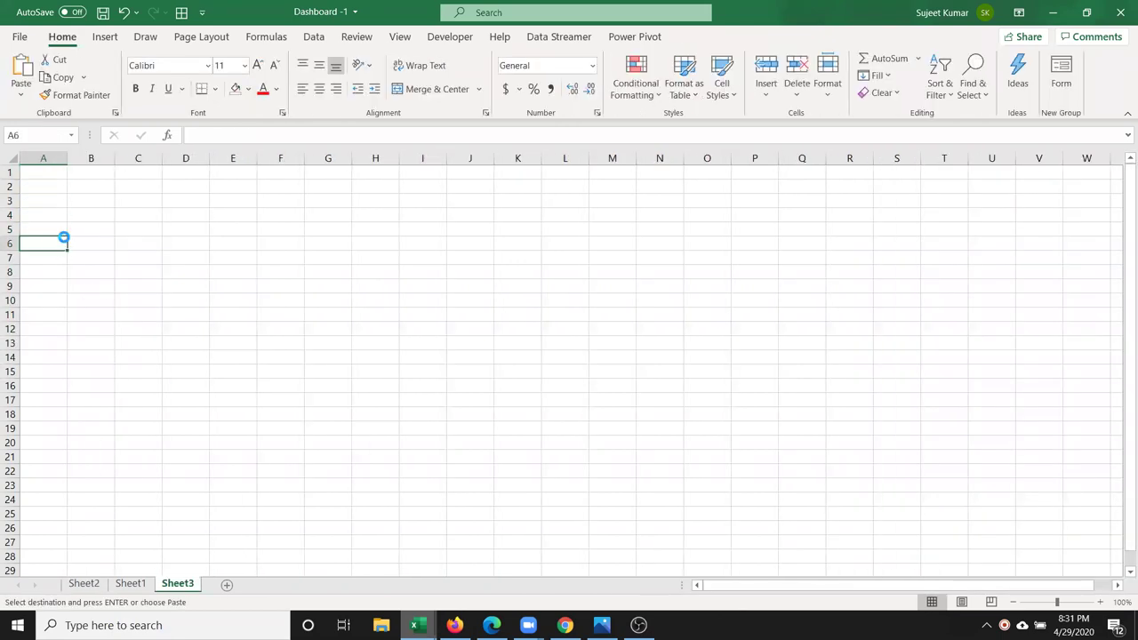
key("ctrl+v")
Add headings Name in A5 and Log Count in B5, and widen column B
left_click(57, 231)
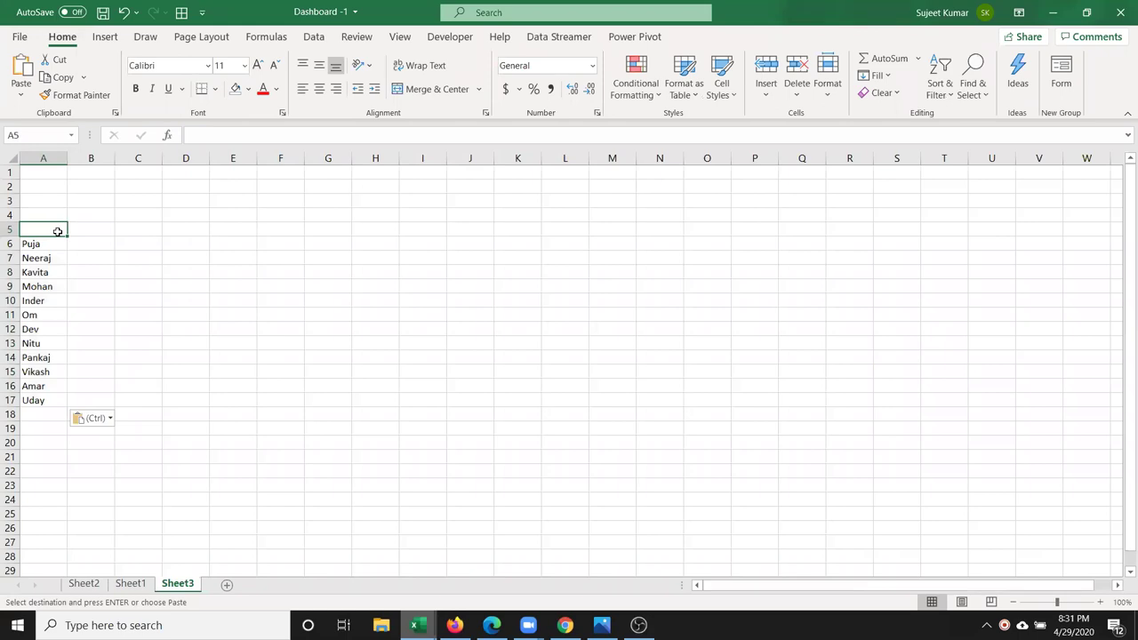
type("Name")
key("Tab")
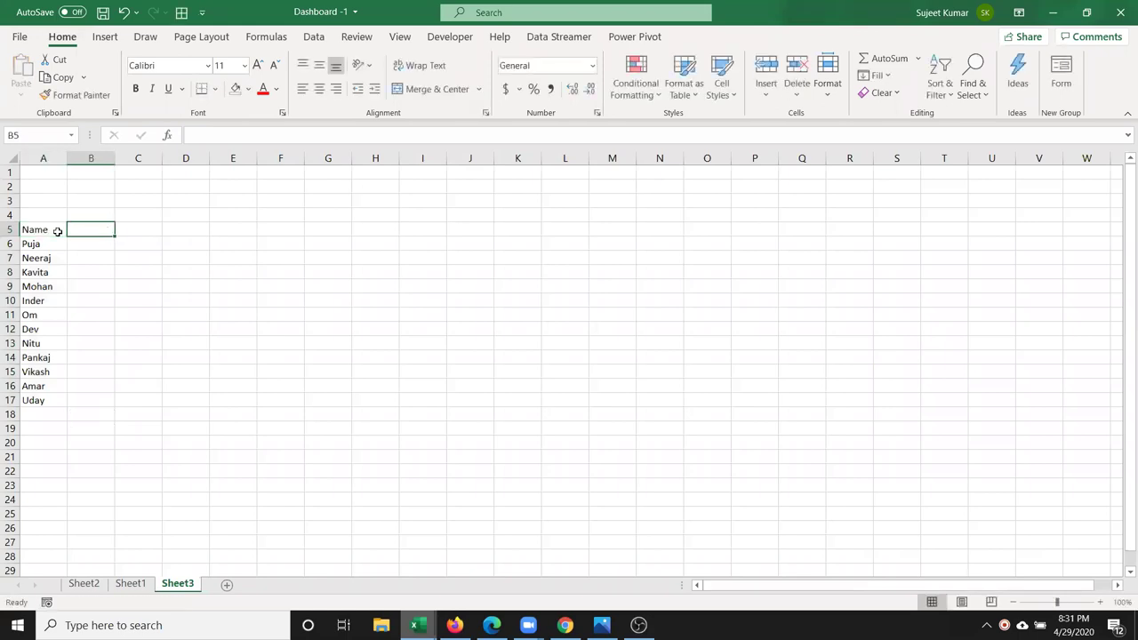
type("Log Count")
key("Return")
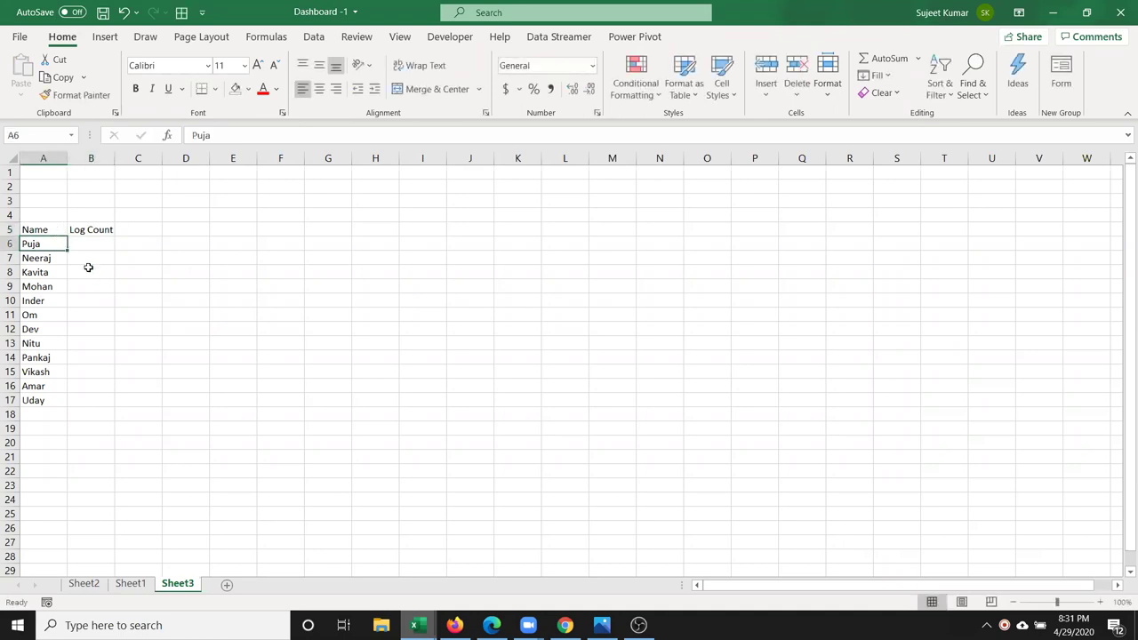
left_click(97, 242)
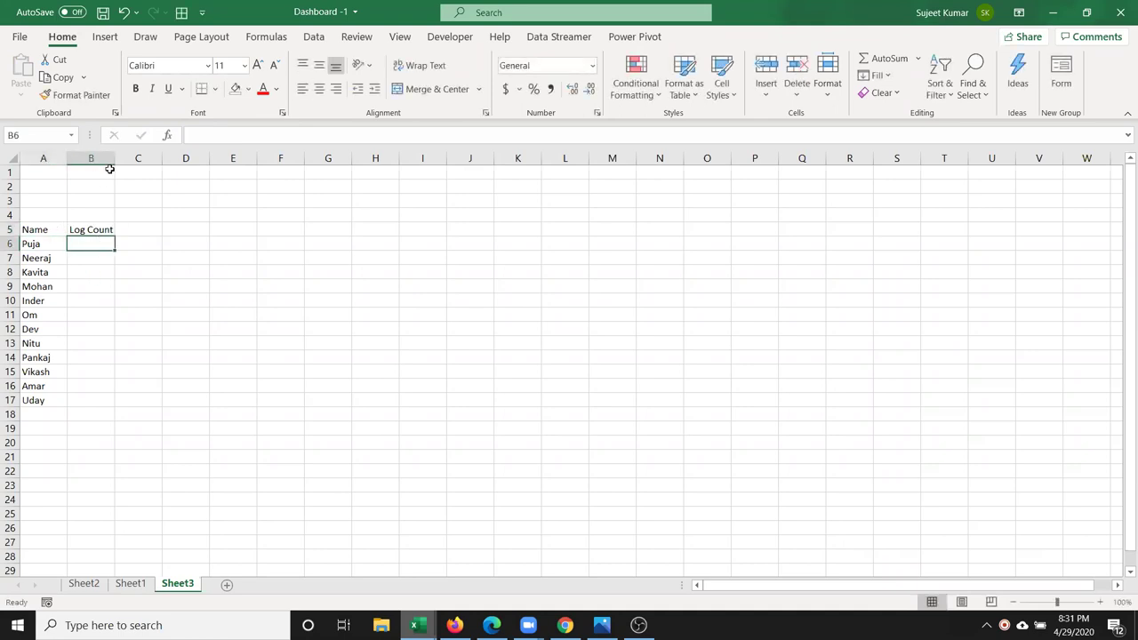
left_click_drag(113, 163, 114, 164)
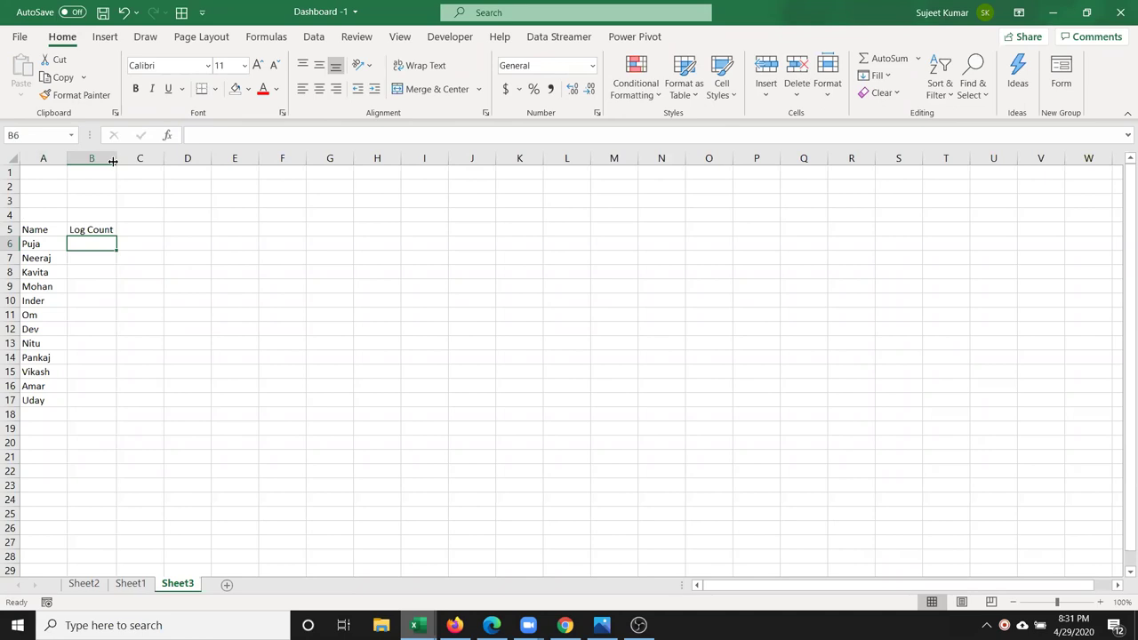
left_click(85, 585)
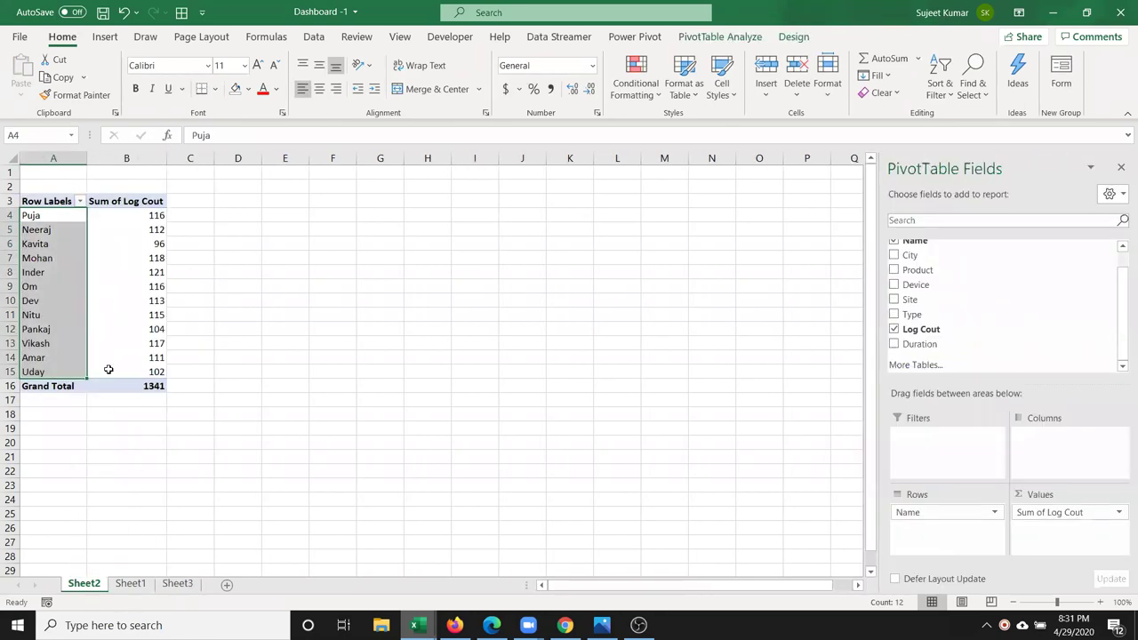
Delete the Sheet2 pivot sheet and confirm the permanent deletion
left_click(135, 282)
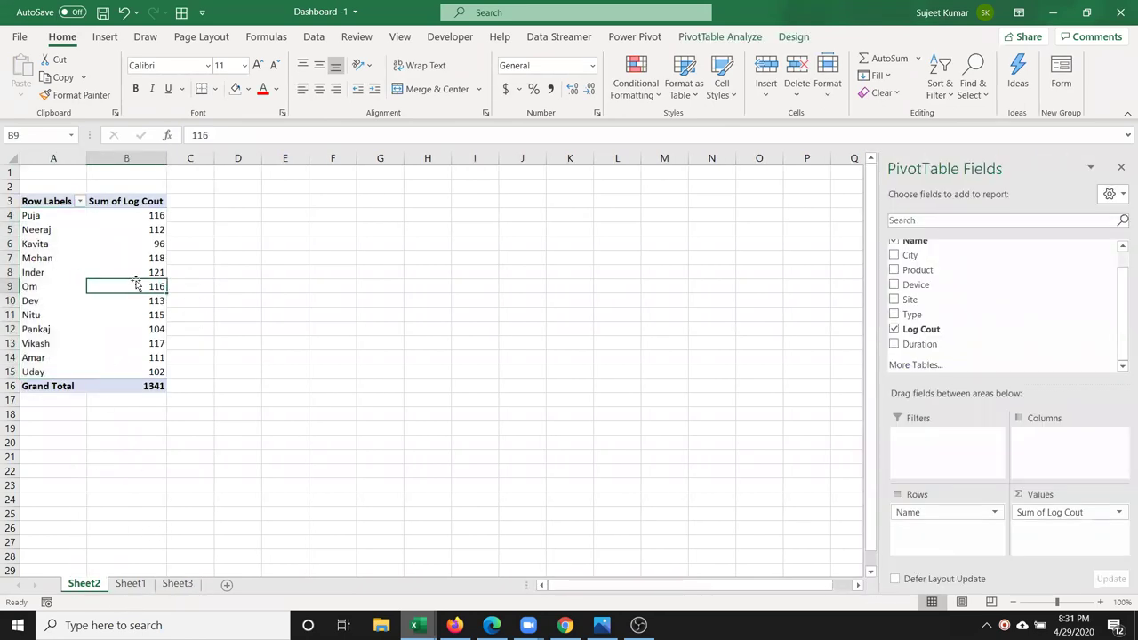
right_click(147, 285)
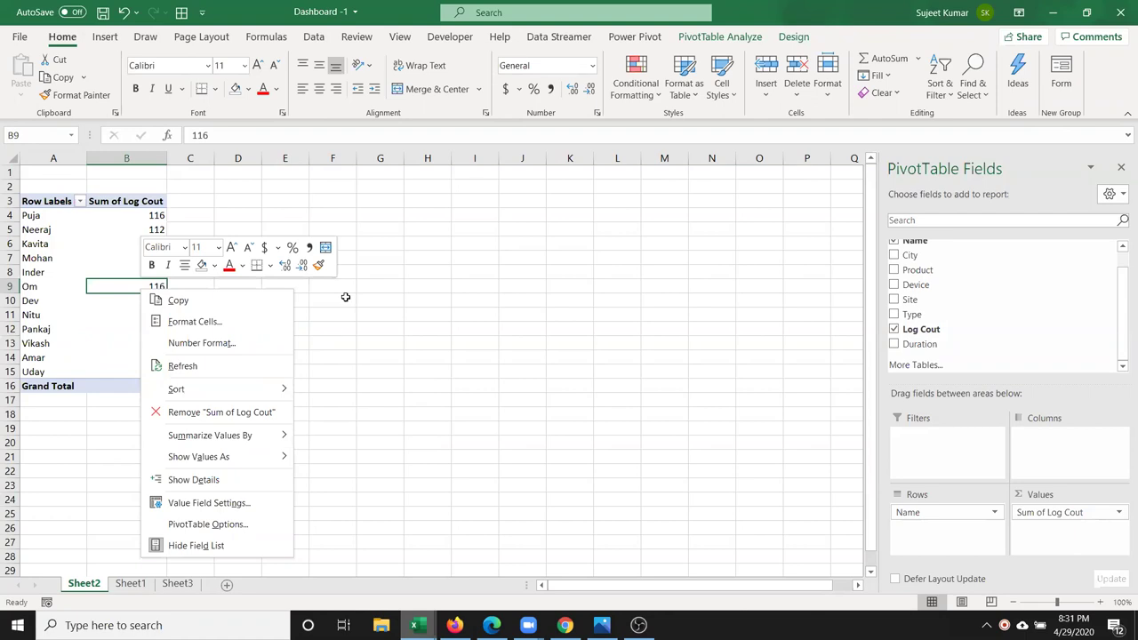
left_click(81, 587)
right_click(93, 584)
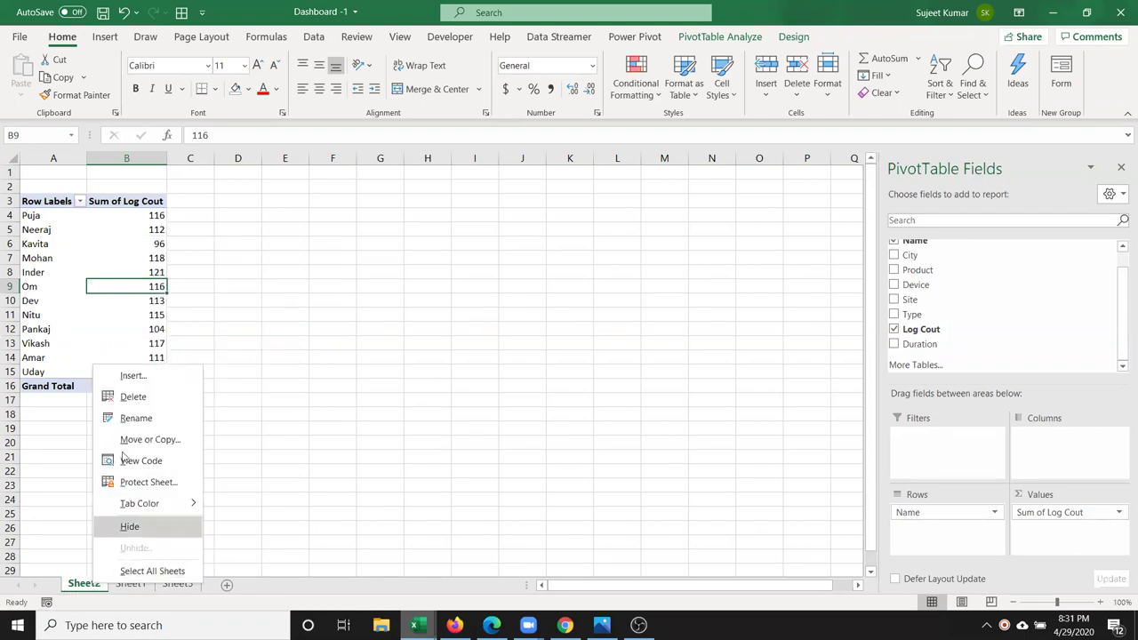
left_click(131, 394)
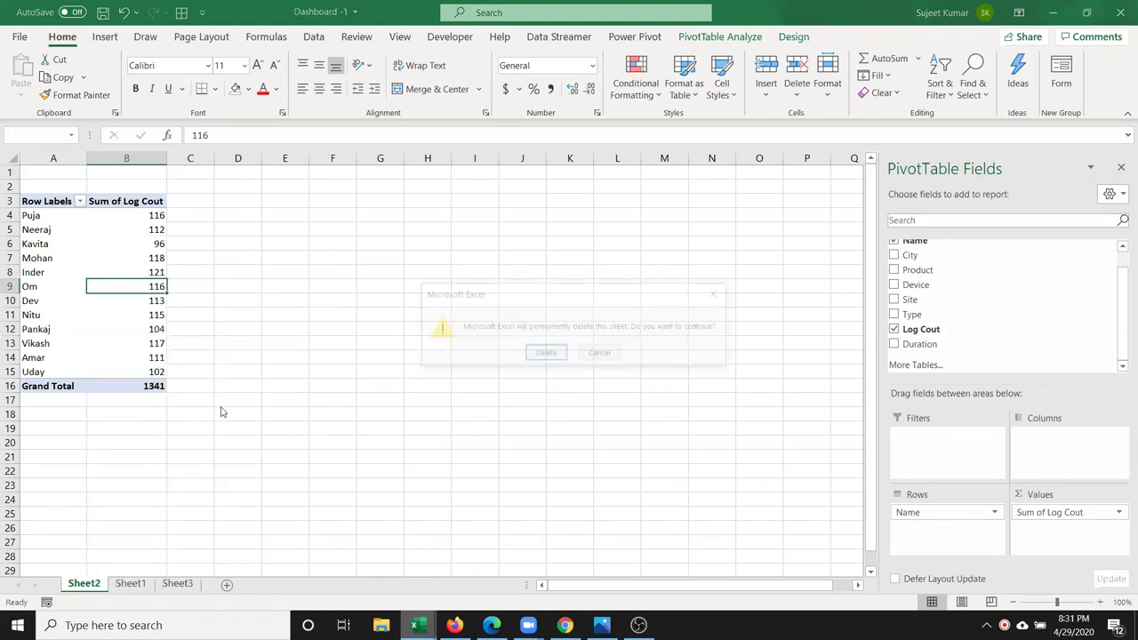
left_click(547, 355)
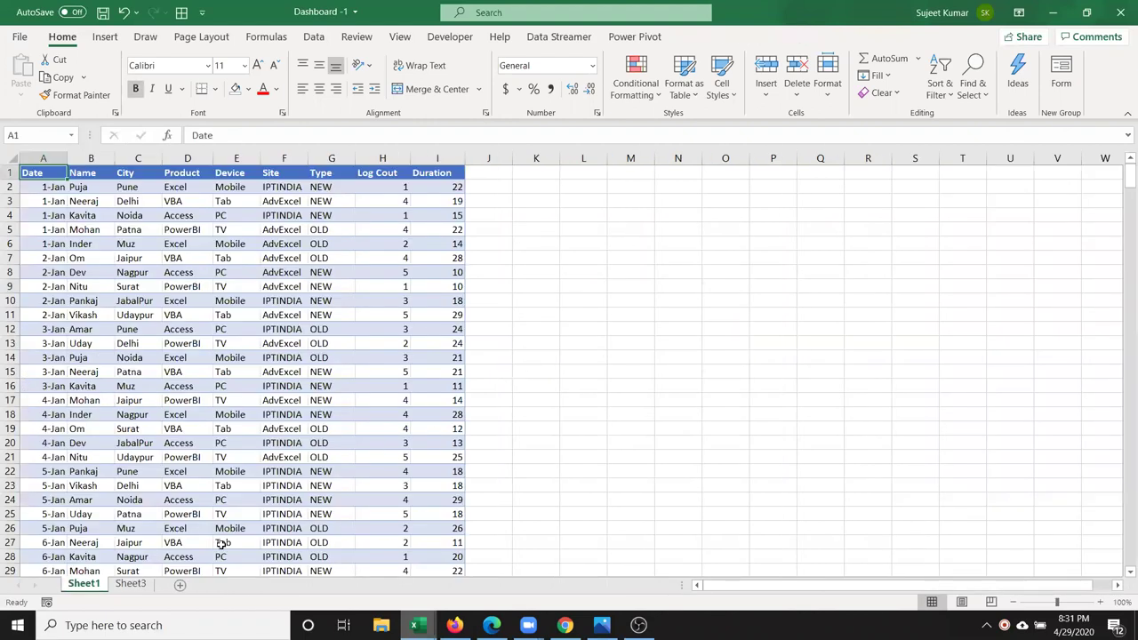
Copy Sheet3's Name and Log Count block A5:B17 to Sheet1 at M3
left_click(133, 587)
left_click_drag(39, 229, 113, 396)
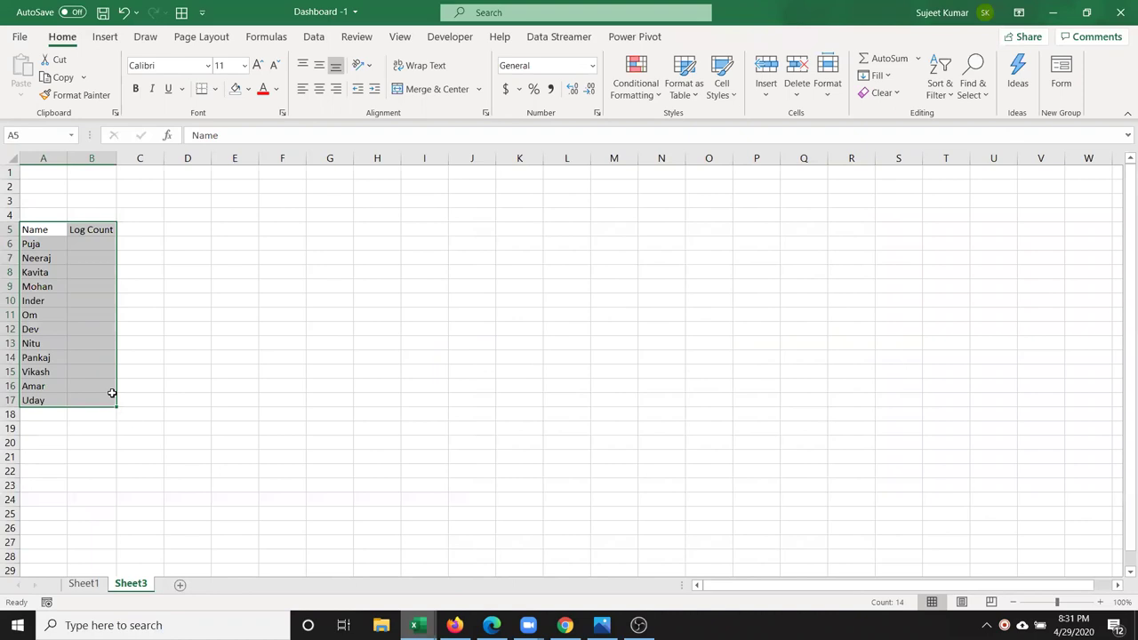
key("ctrl+c")
left_click(86, 584)
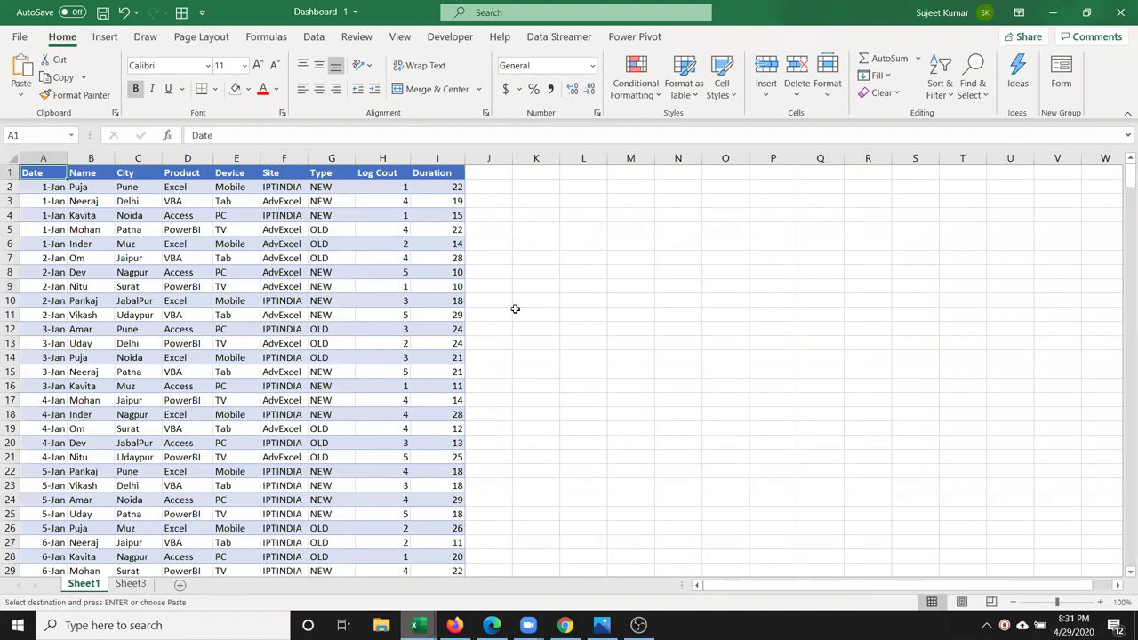
left_click(632, 201)
key("ctrl+v")
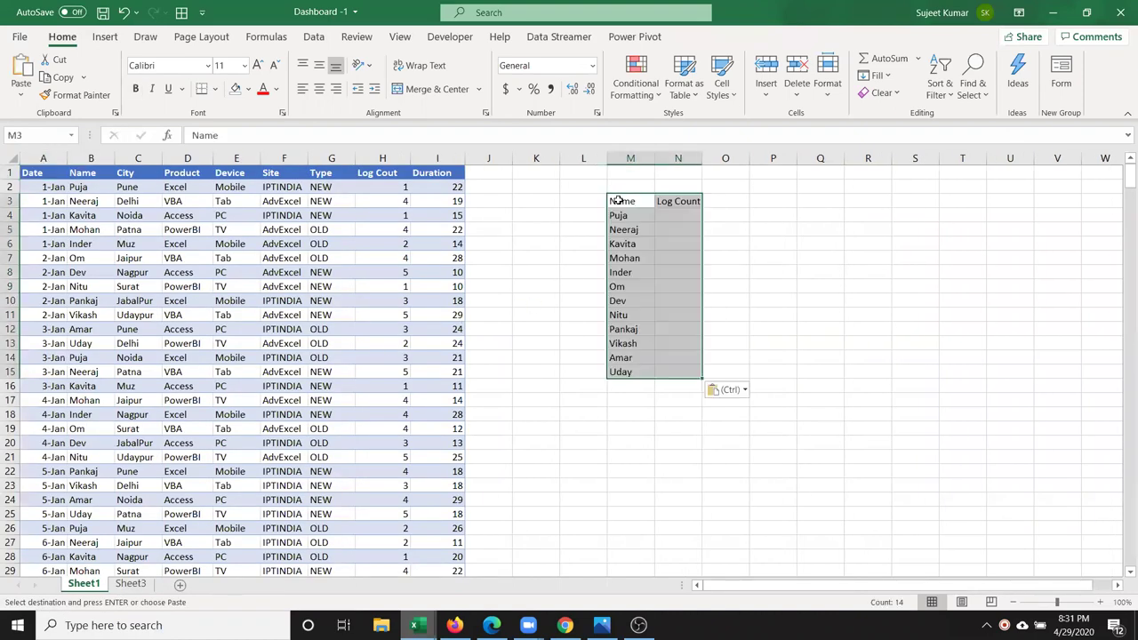
Start a =SUM( formula in cell K4
left_click(663, 215)
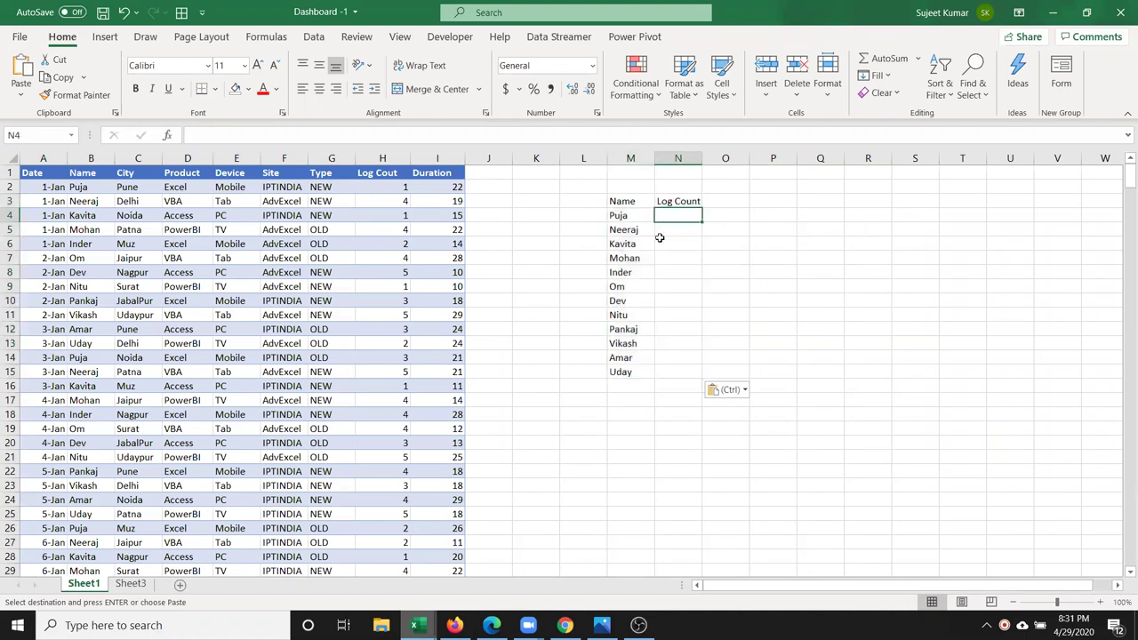
left_click(517, 216)
type("=sum")
key("Tab")
Complete K4 as =SUM(H:H), giving 1341, then check the log count and city ranges
left_click(360, 158)
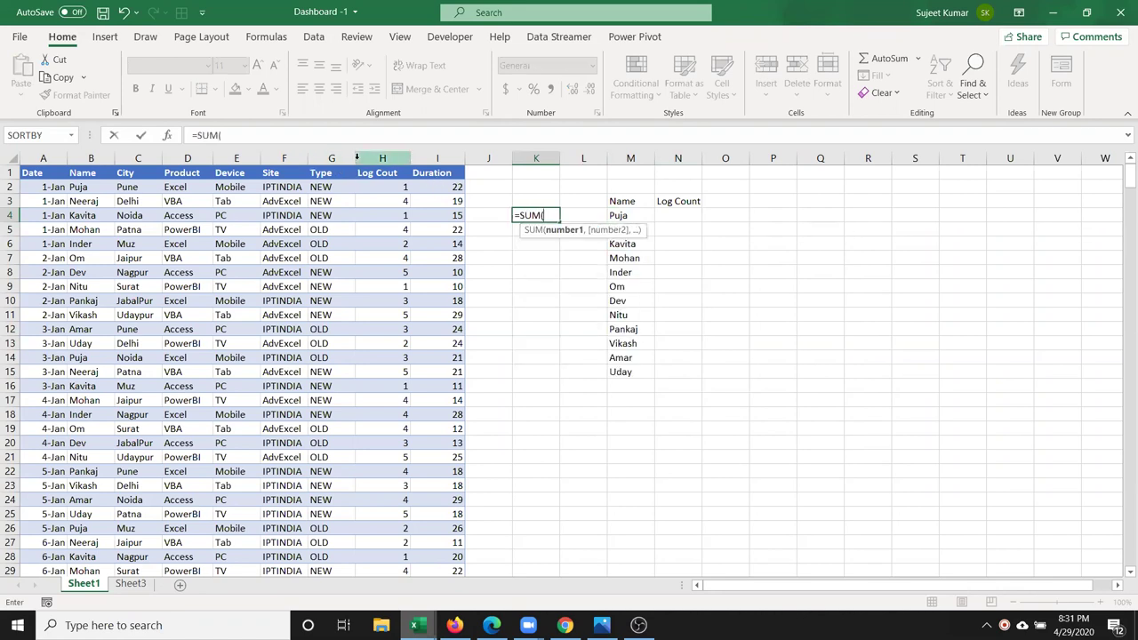
type(")")
key("Return")
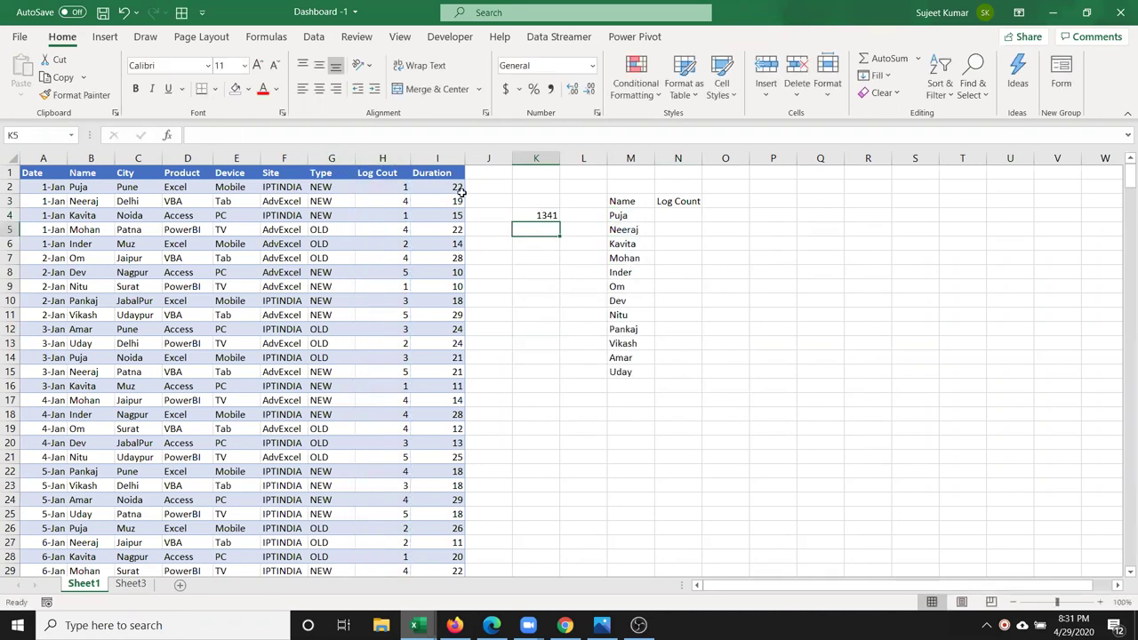
left_click_drag(404, 188, 391, 347)
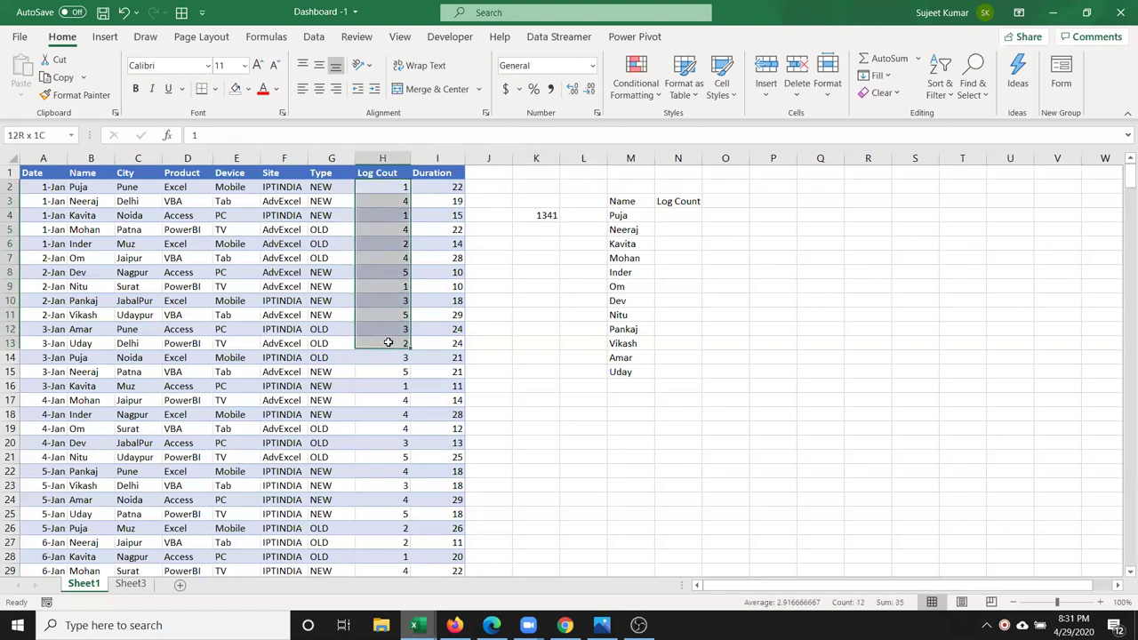
left_click_drag(127, 201, 126, 308)
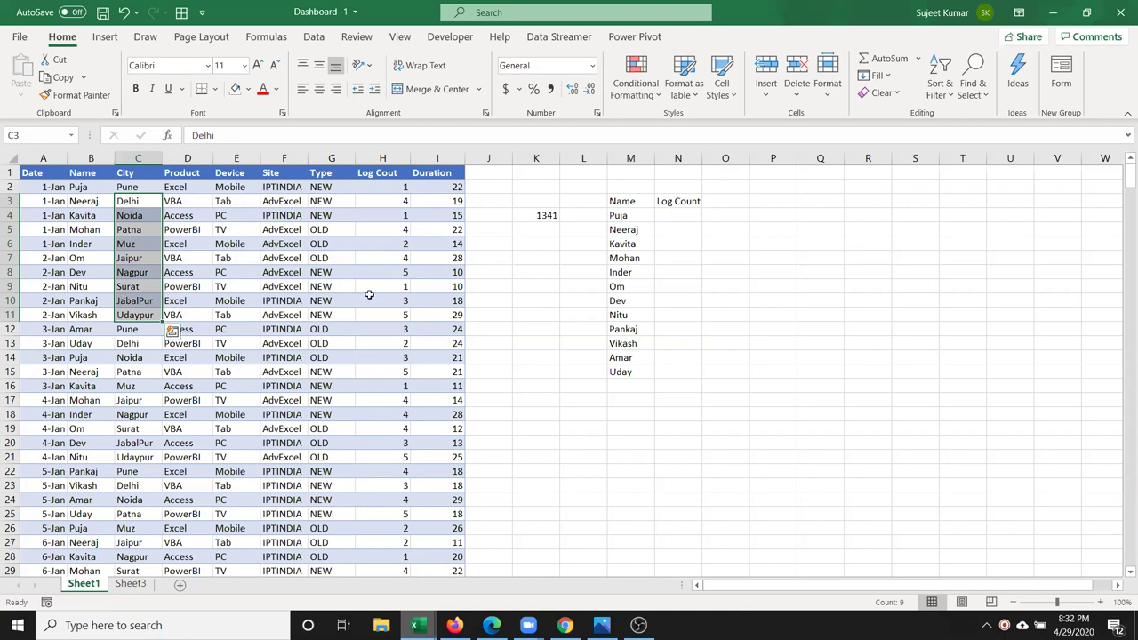
Enter =SUMIF(B:B,M4,H:H) in N4 for the first name's total
left_click(673, 218)
type("=")
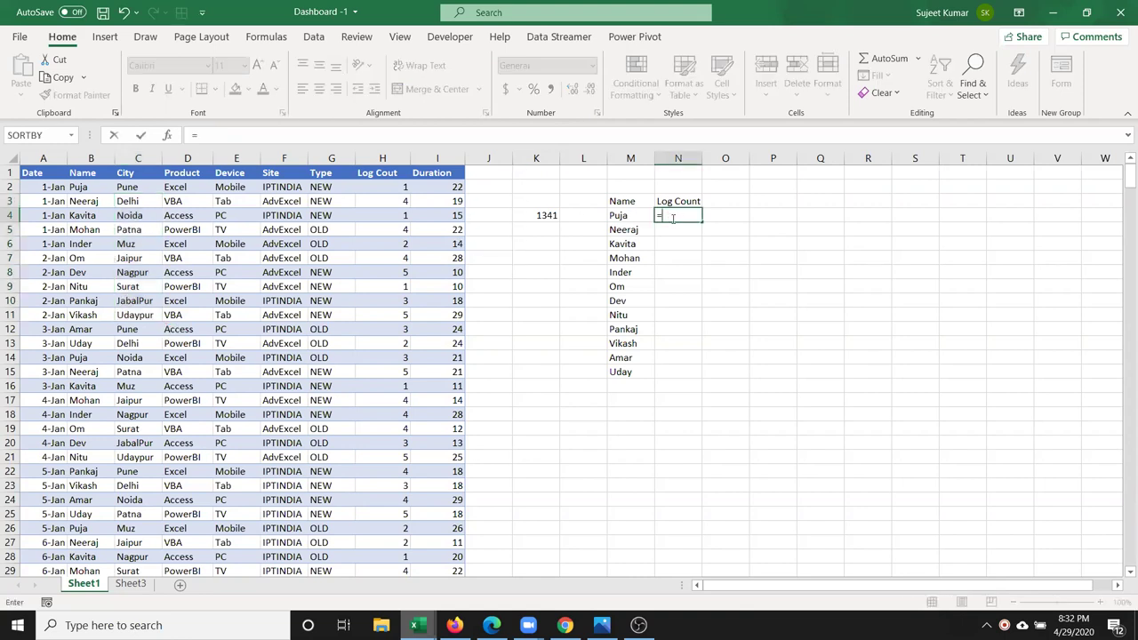
type("sum")
key("Down")
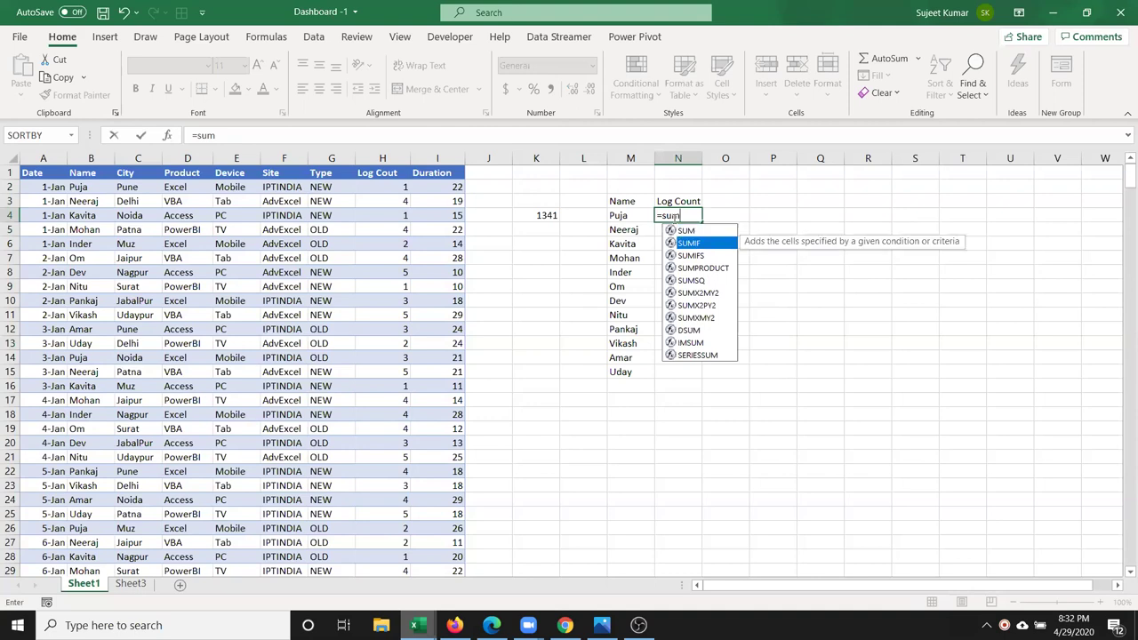
key("Tab")
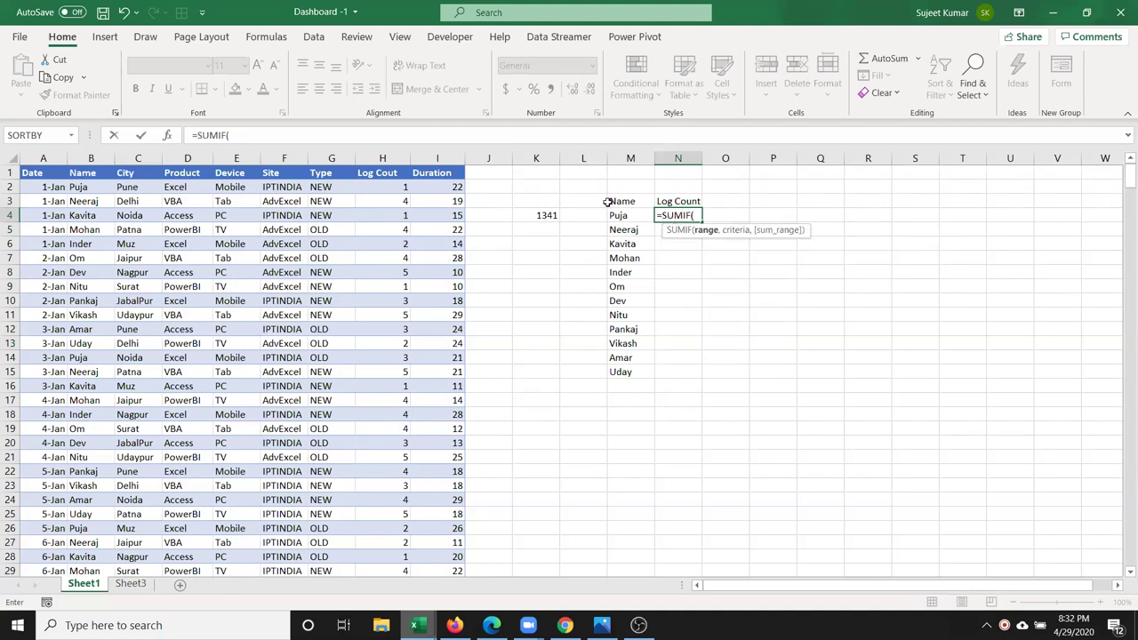
left_click(382, 158)
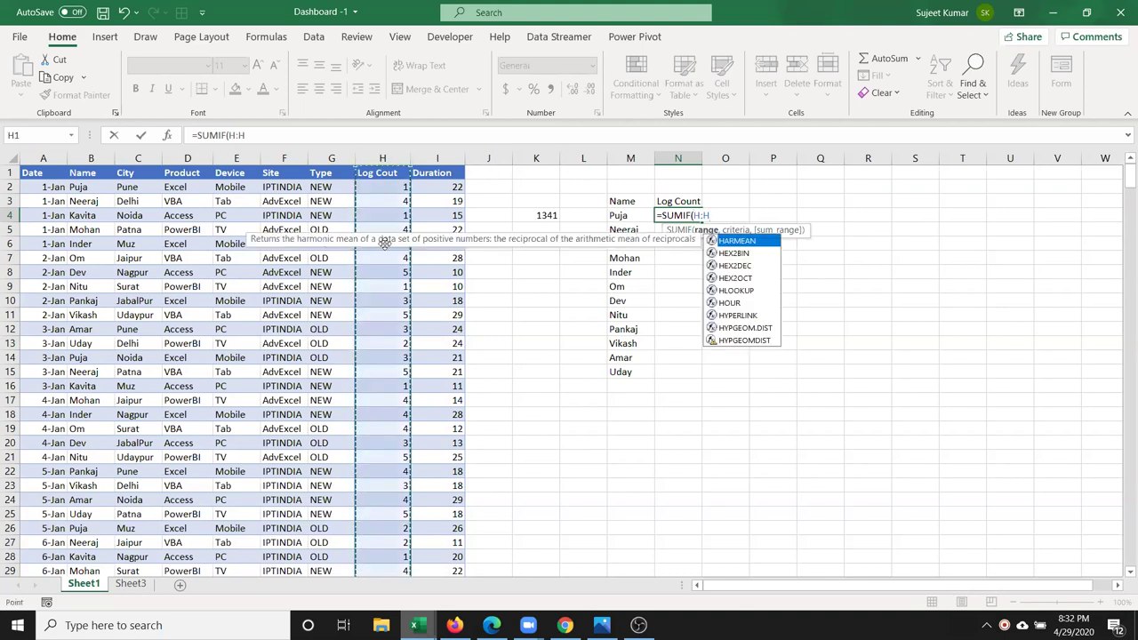
type(",")
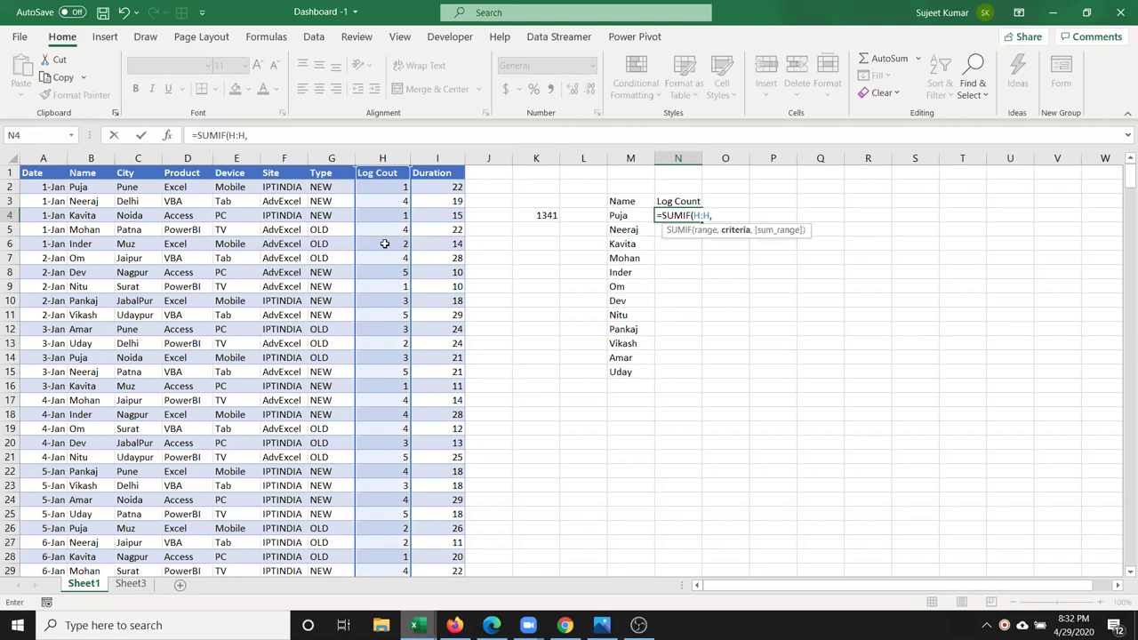
key("BackSpace")
key("BackSpace")
key("BackSpace")
key("BackSpace")
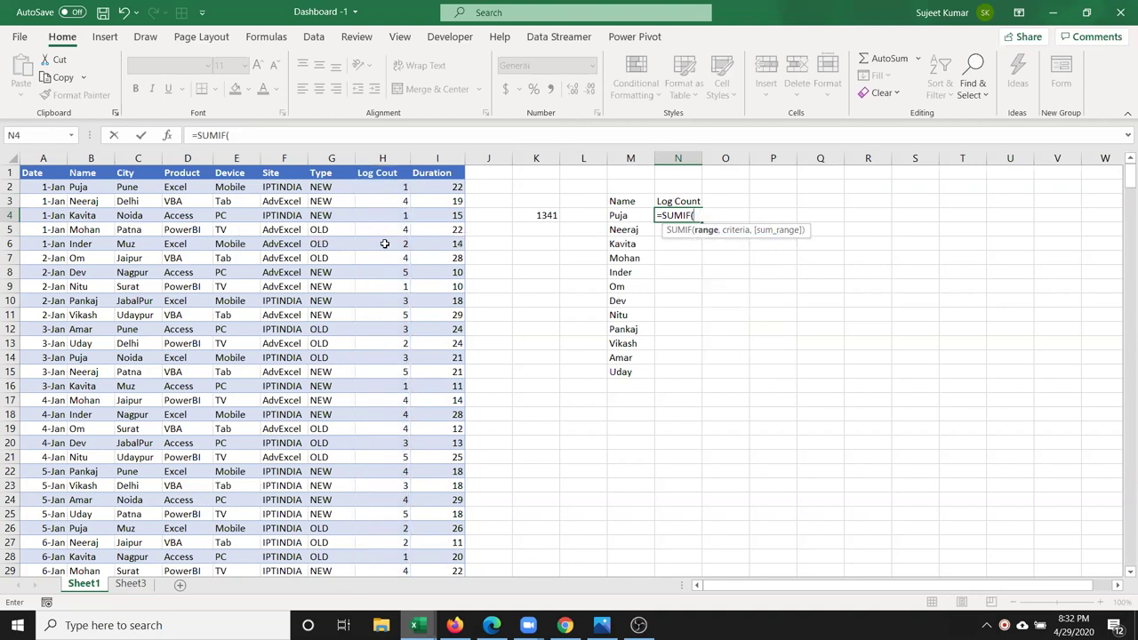
left_click(95, 160)
type(",")
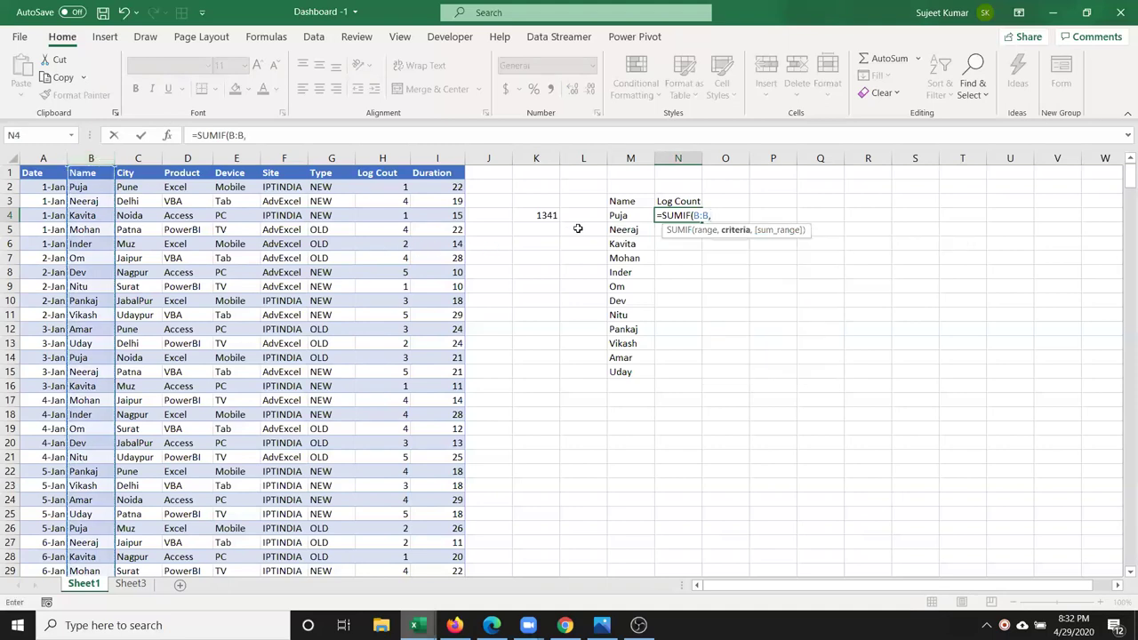
left_click(628, 215)
type(",")
left_click(390, 158)
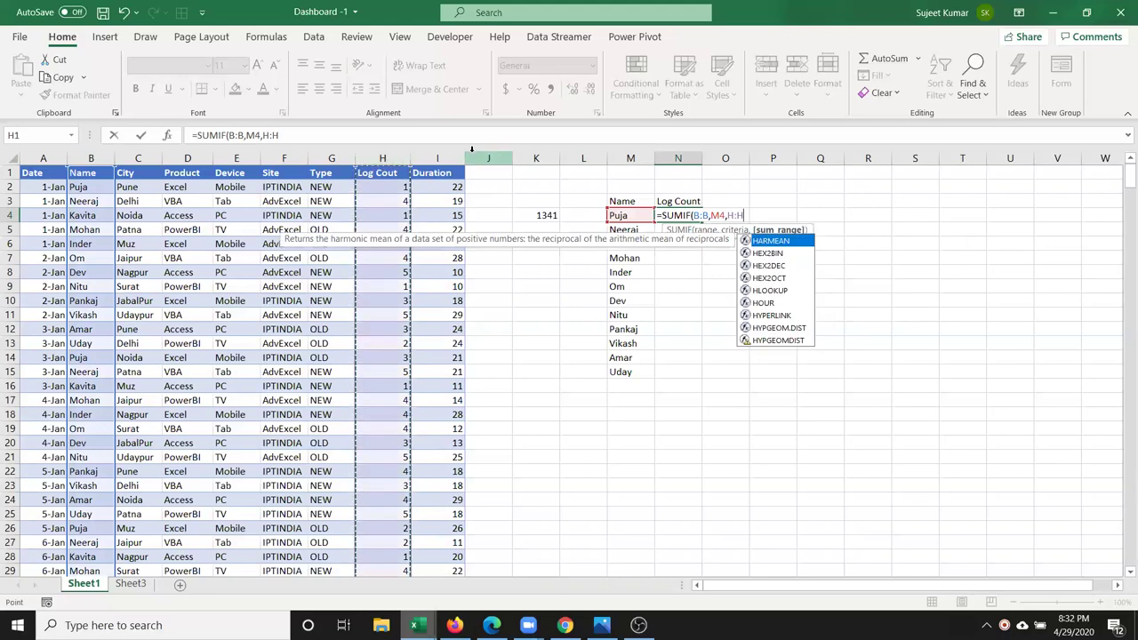
key("Return")
Enter =SUMIF(B:B,M5,H:H) in N5 and fill it down to N15
type("=")
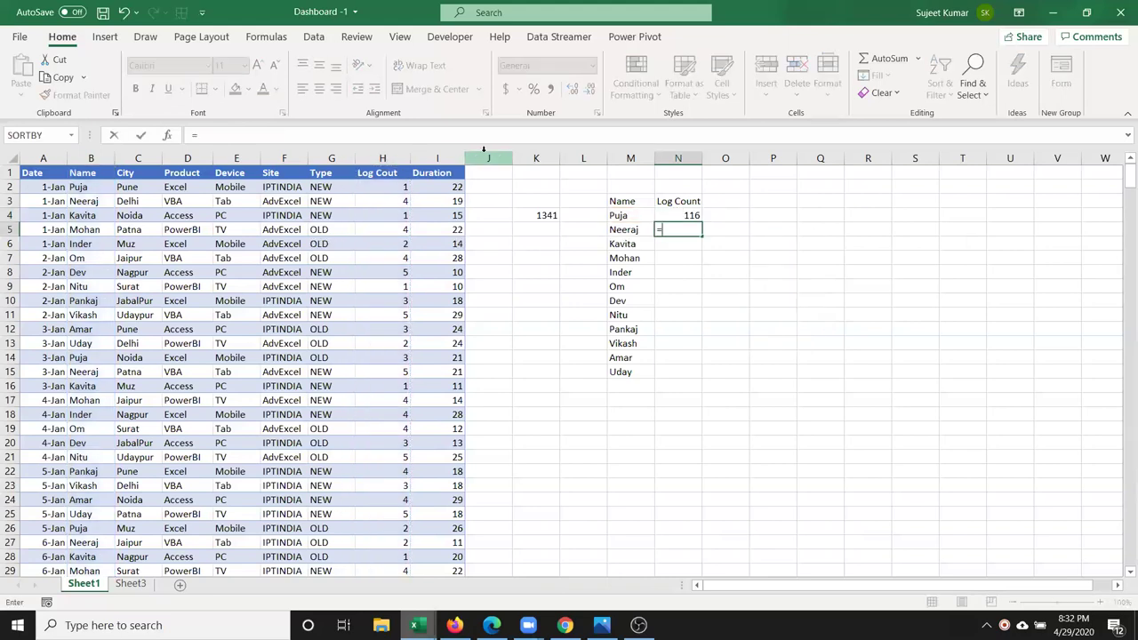
type("sy")
key("BackSpace")
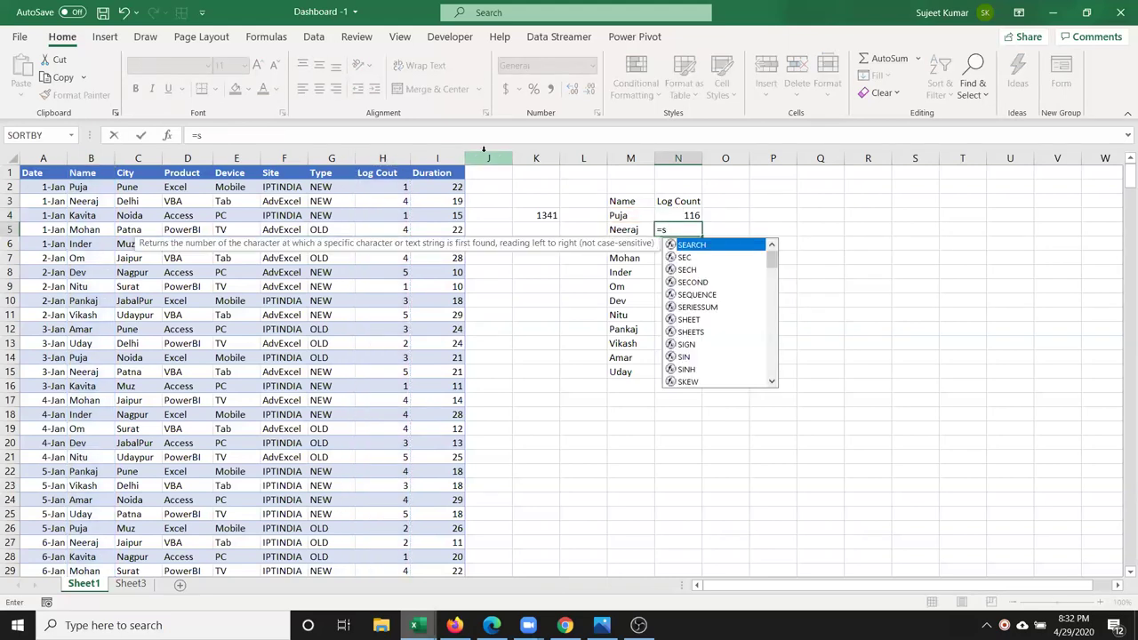
type("um")
key("Down")
key("Tab")
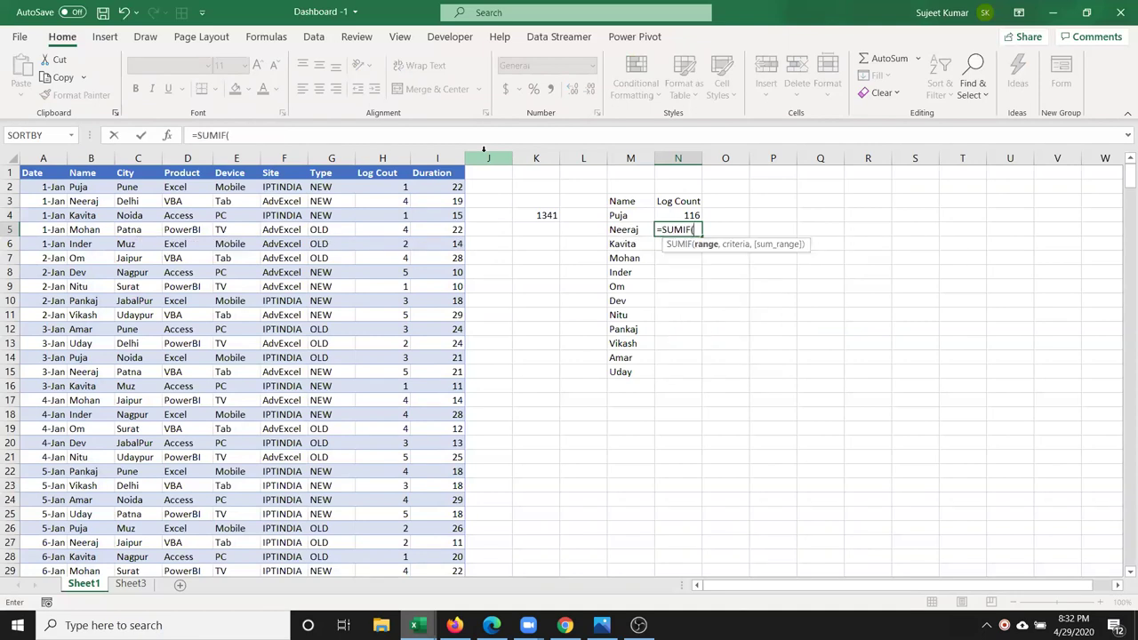
left_click(91, 159)
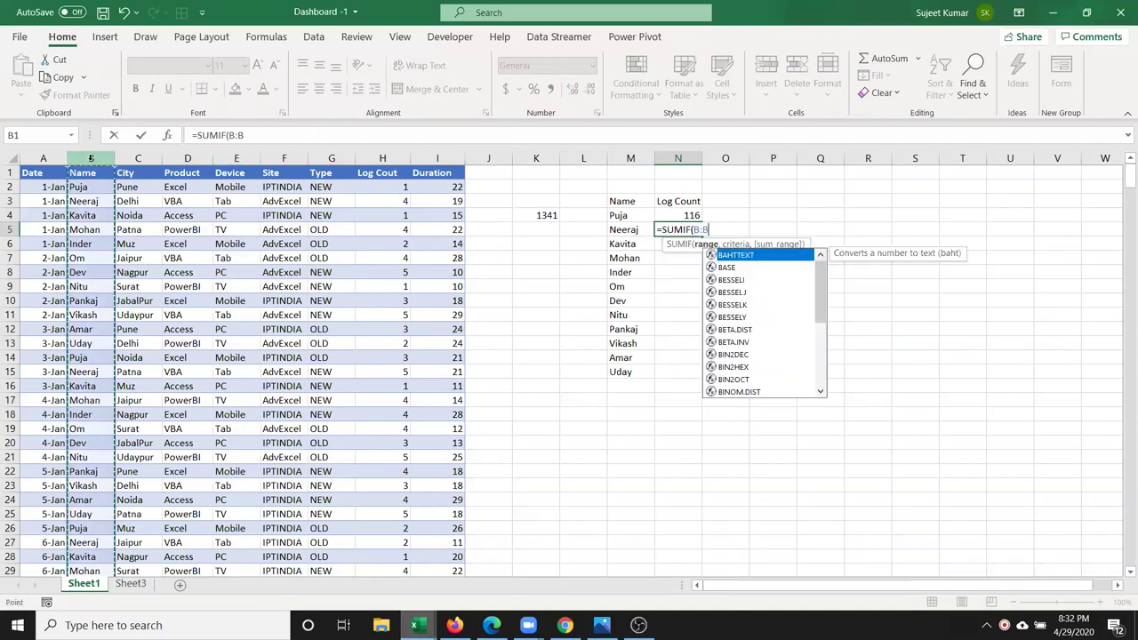
type(",")
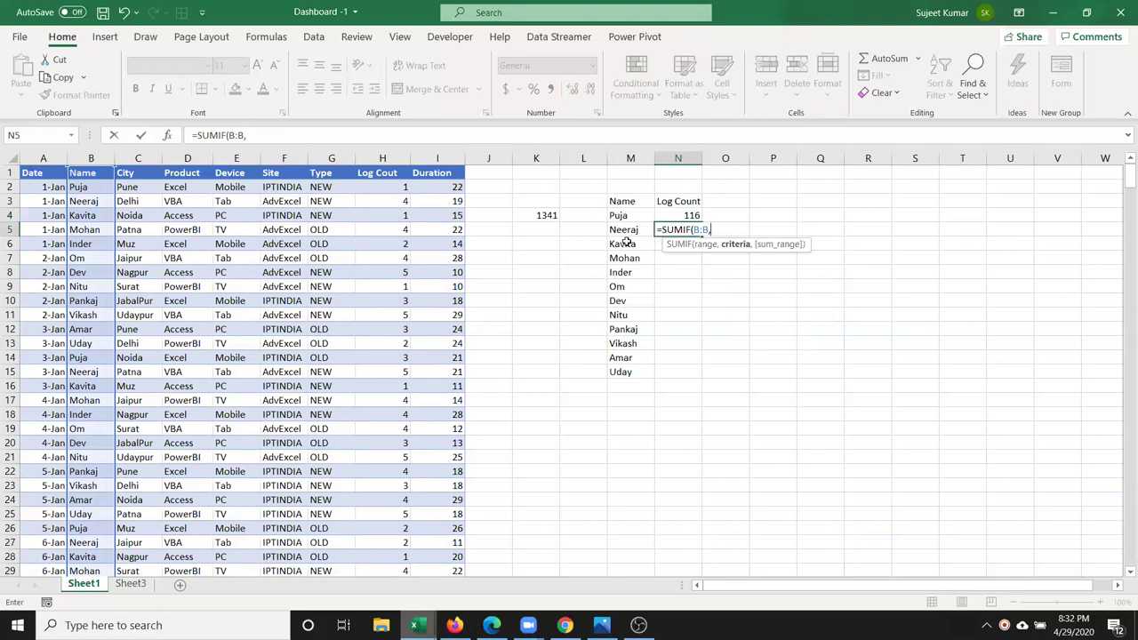
left_click(624, 231)
type(",")
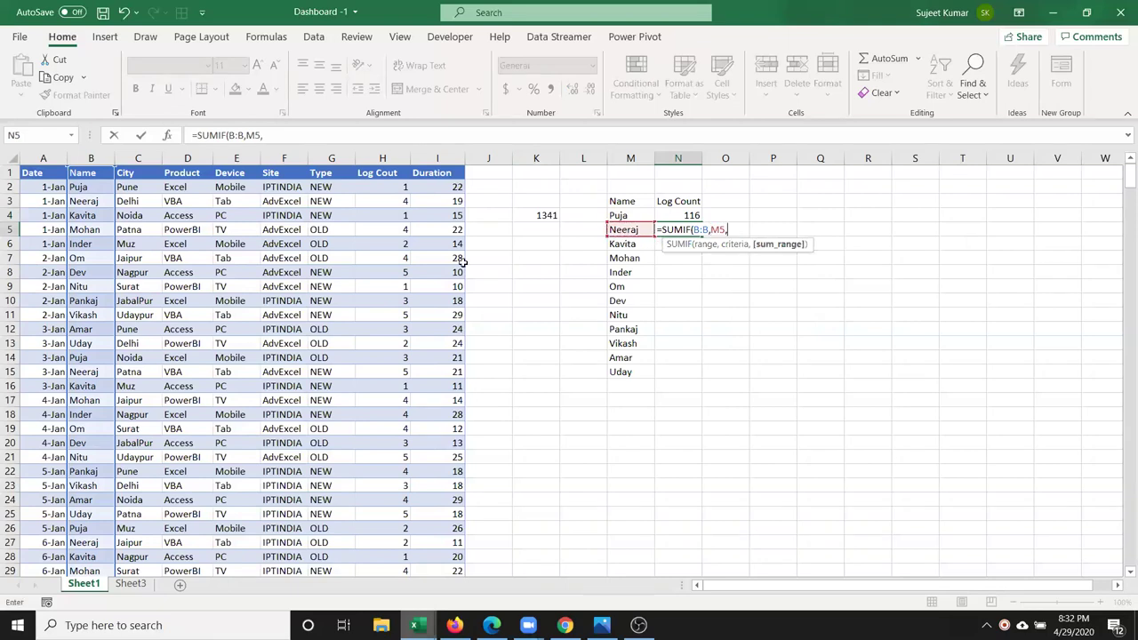
left_click(365, 158)
key("Return")
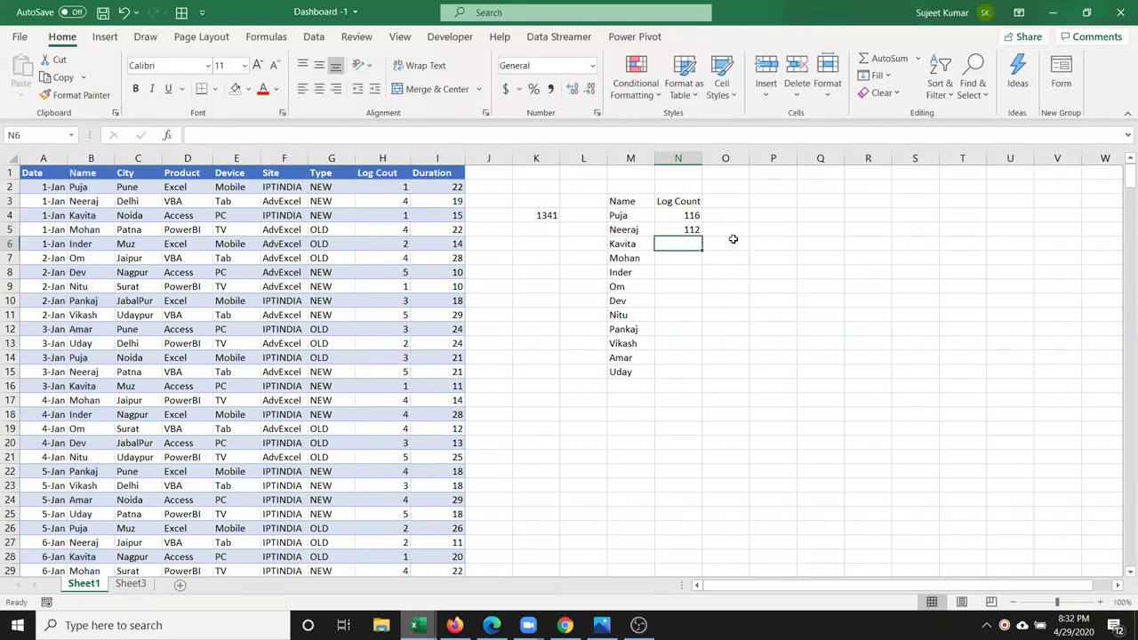
left_click(693, 230)
left_click_drag(701, 233, 702, 374)
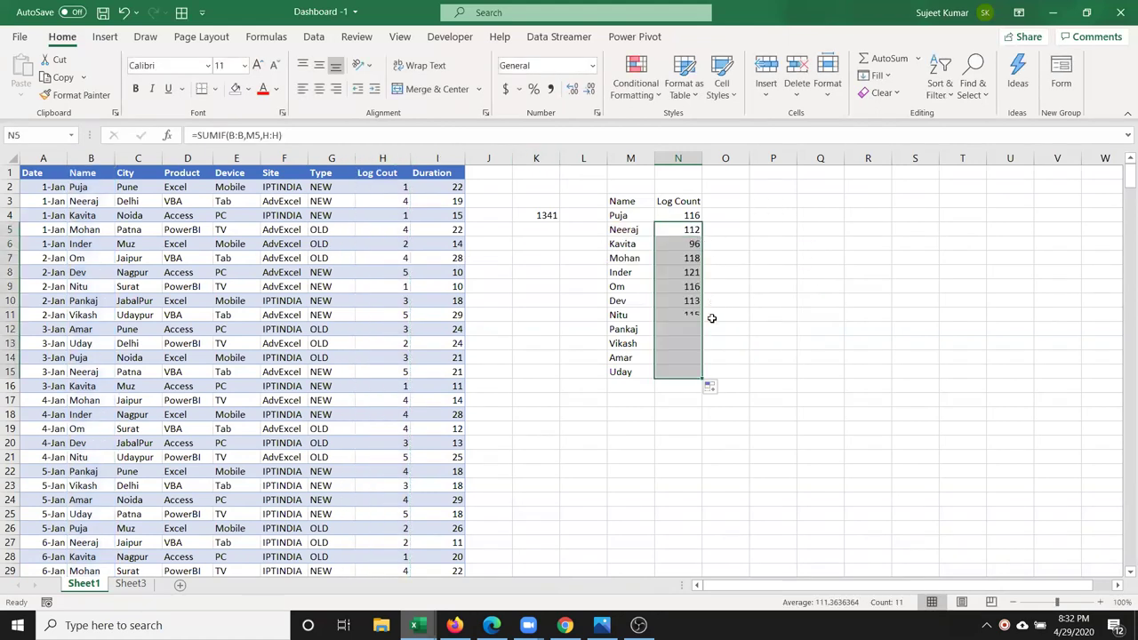
Change H8 to 15 and review the recalculated SUMIF totals and N4's formula
left_click(391, 272)
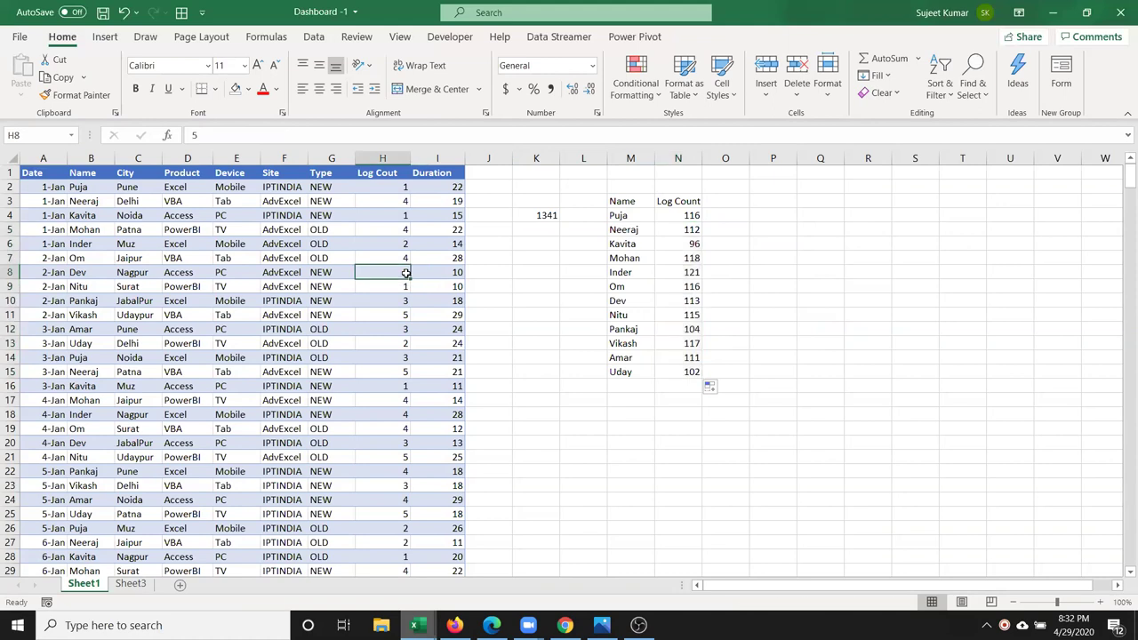
type("15")
key("Return")
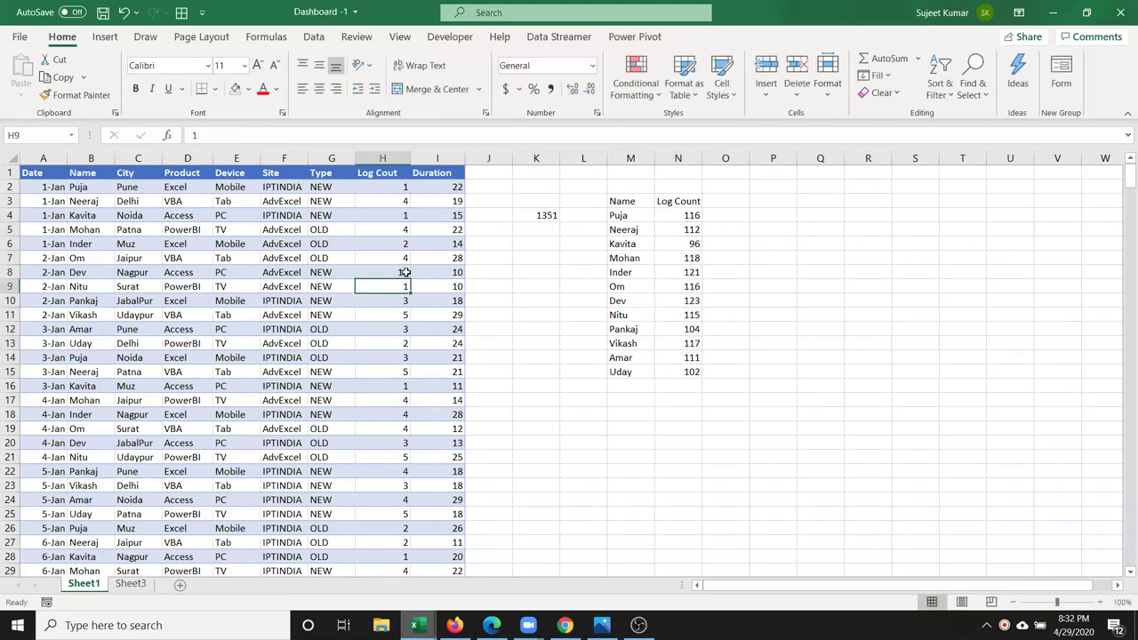
left_click_drag(684, 215, 698, 357)
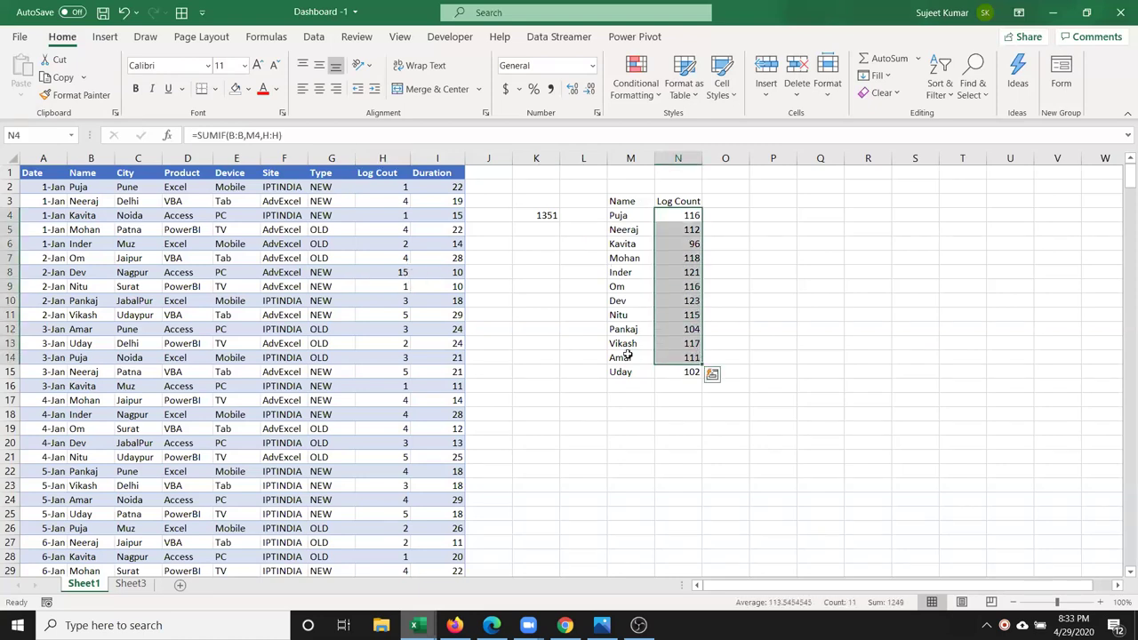
left_click(674, 217)
double_click(674, 216)
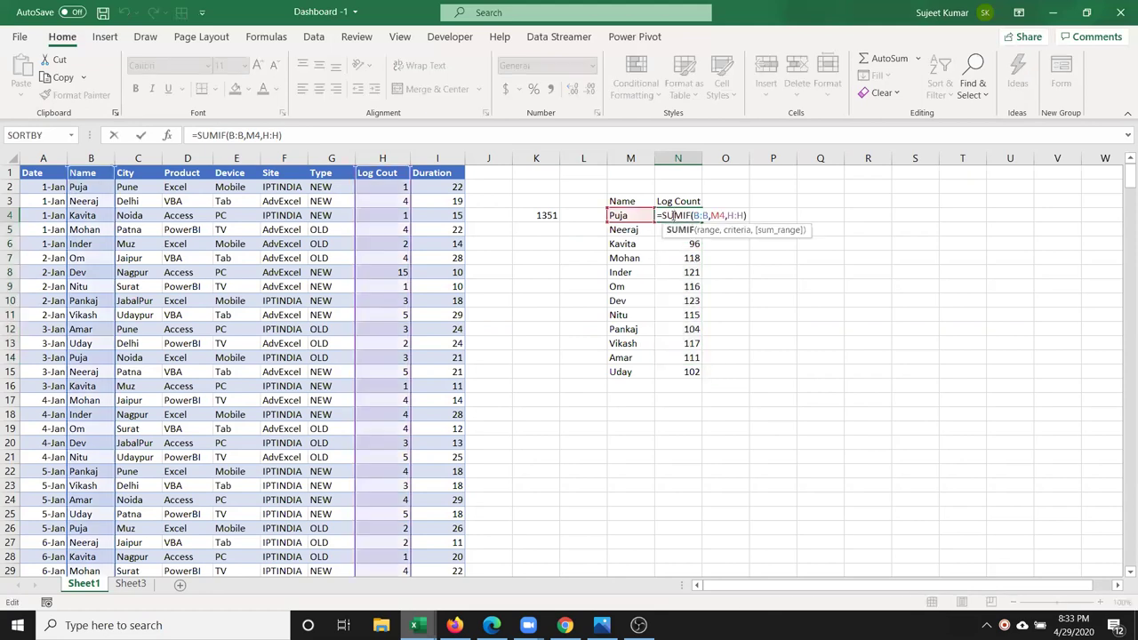
key("Escape")
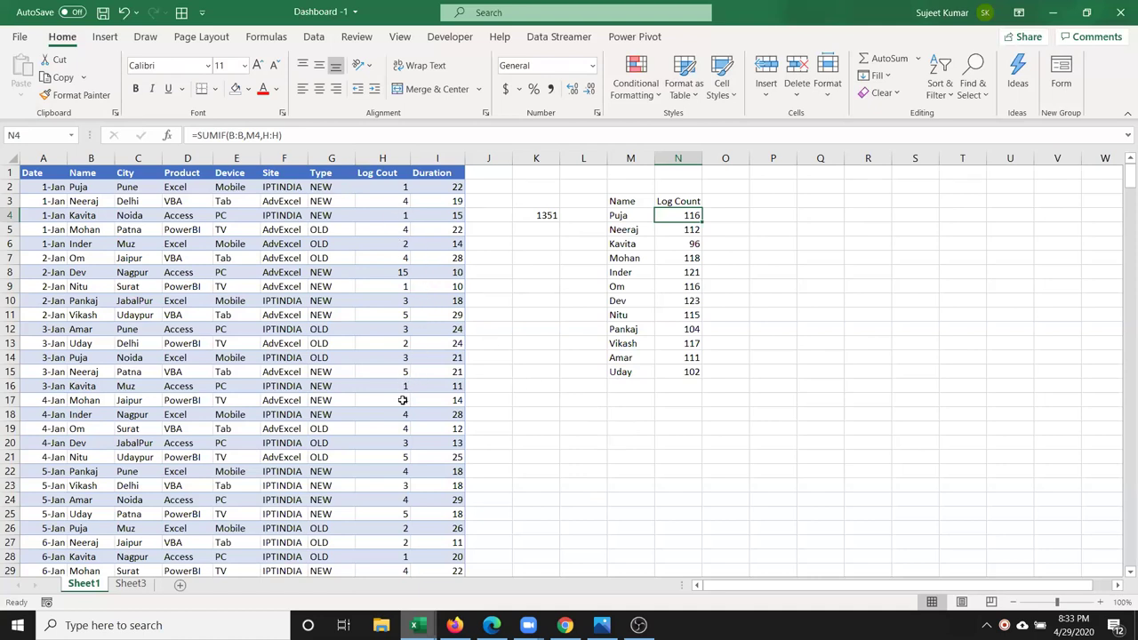
left_click_drag(402, 400, 401, 424)
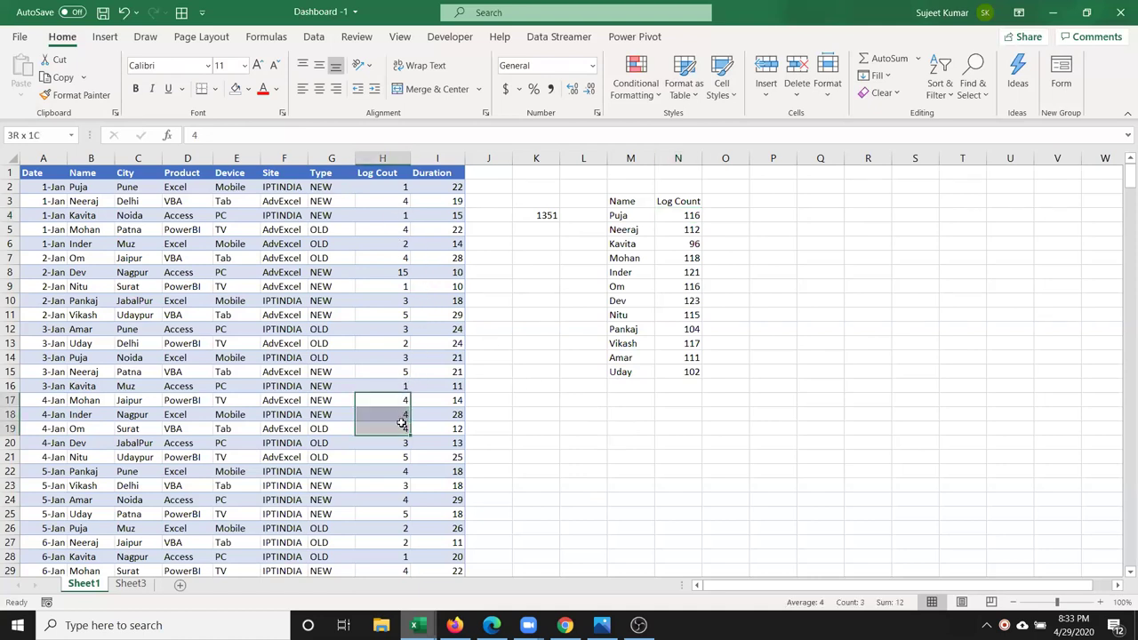
Change H8 to 4 so the K4 total reads 1340
left_click(399, 274)
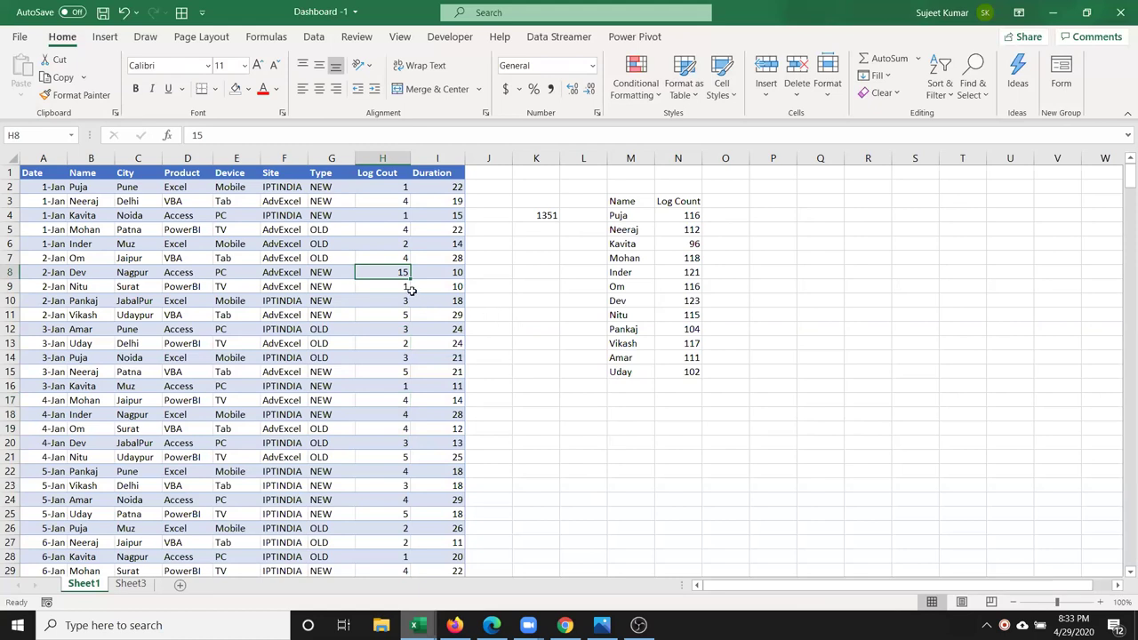
type("4")
key("Return")
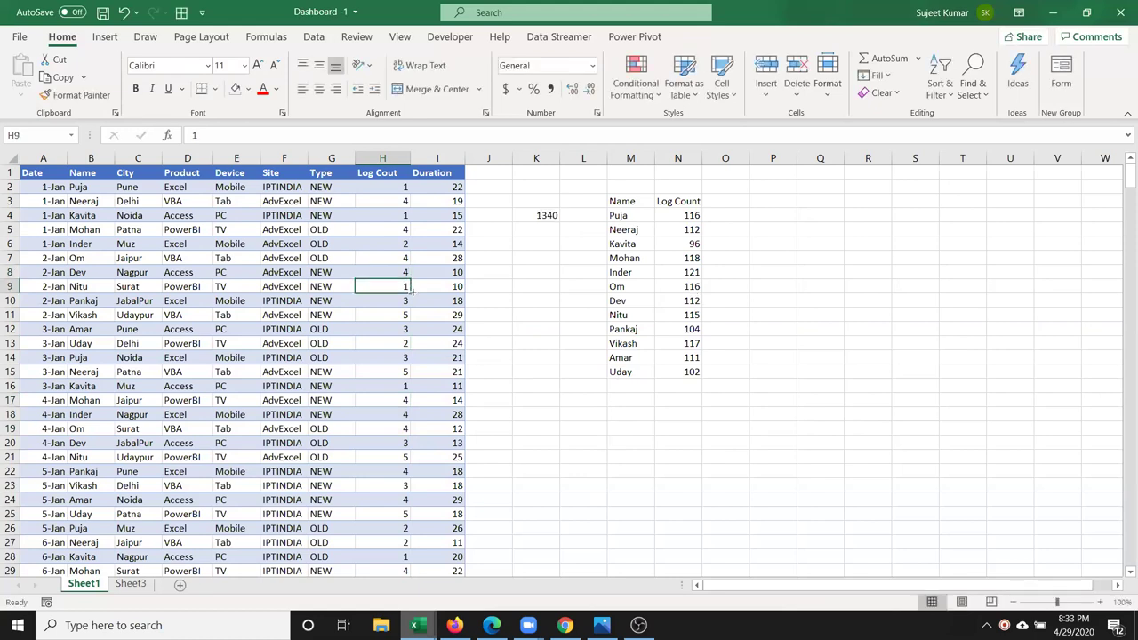
left_click(402, 220)
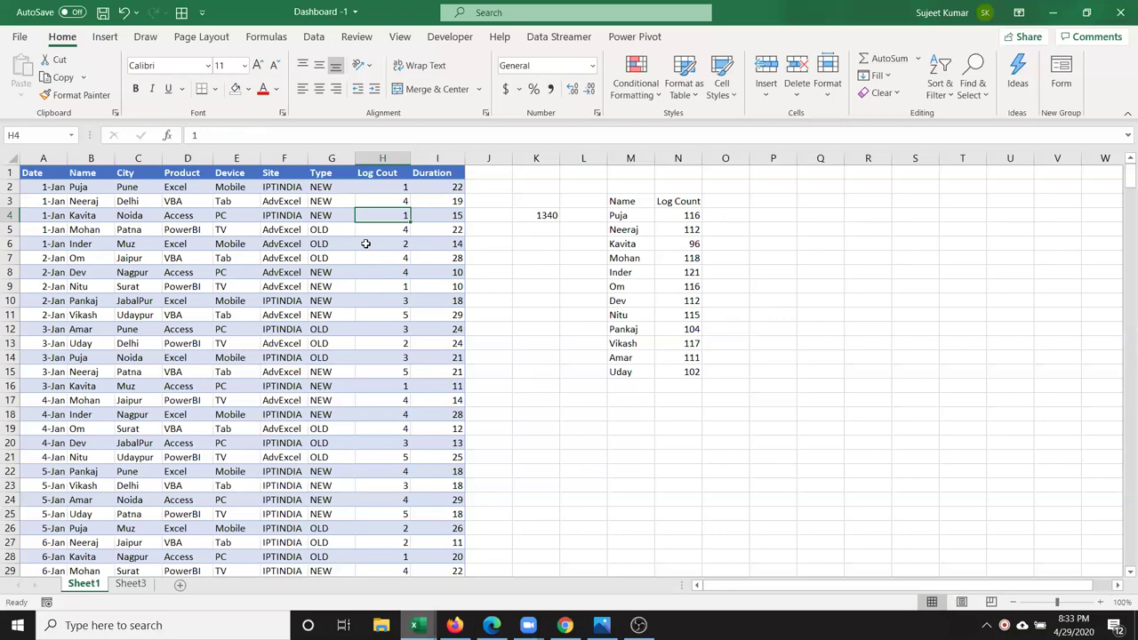
Enter the criterion >3 in cell L18
left_click(391, 159)
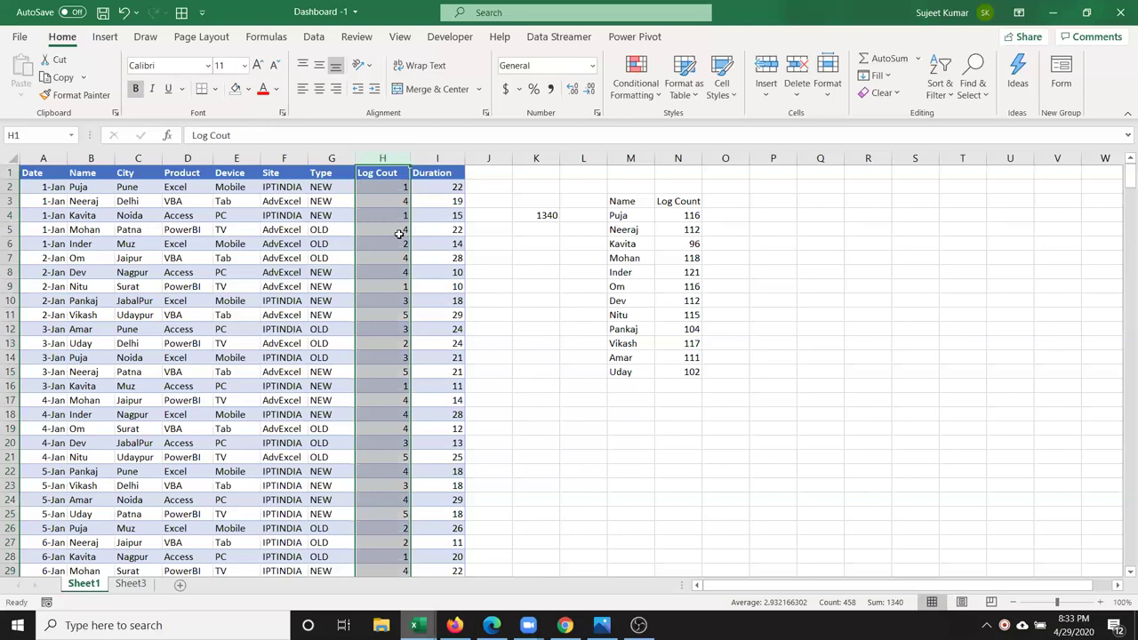
left_click(603, 415)
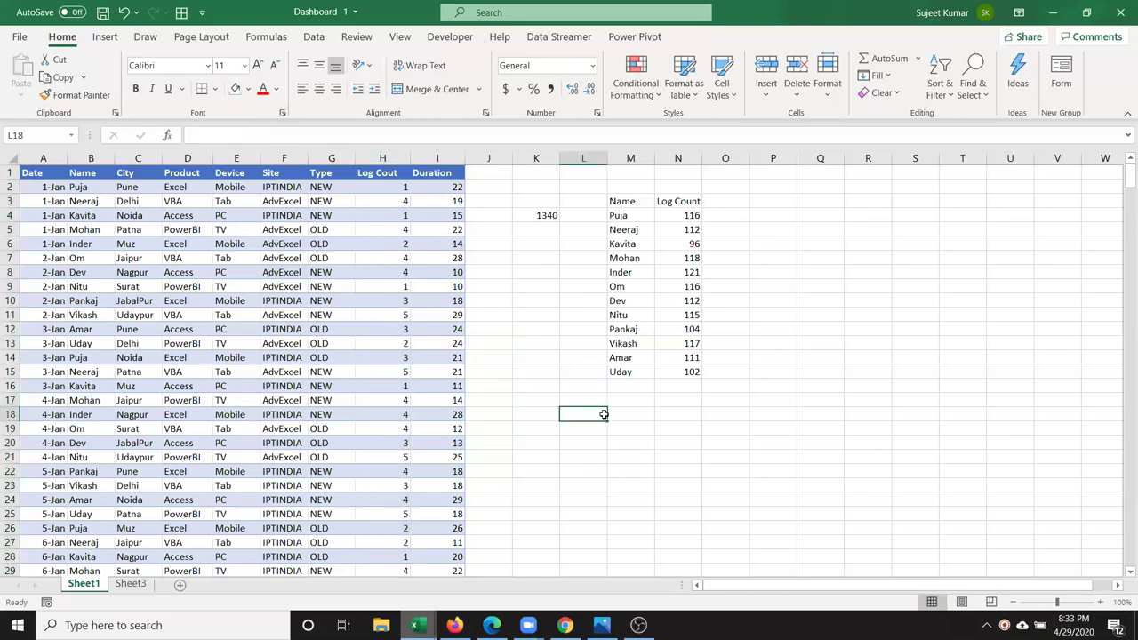
type(">30")
key("BackSpace")
key("Return")
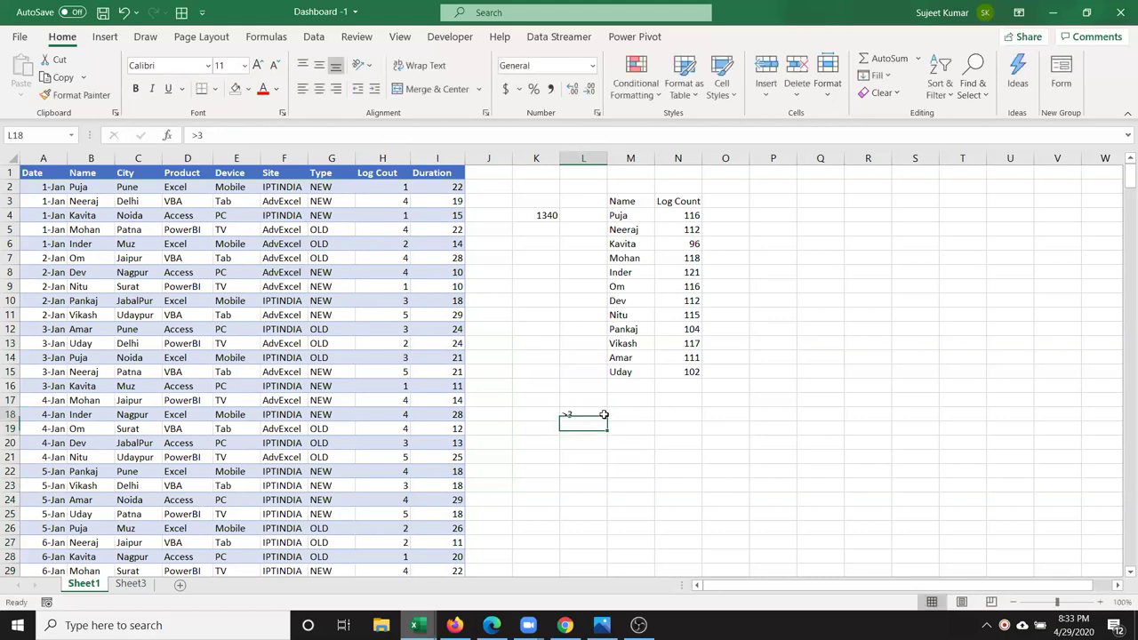
key("Up")
key("Right")
Enter =SUMIF(H:H,L18) in M18 to total log counts above 3, giving 772
type("=sum")
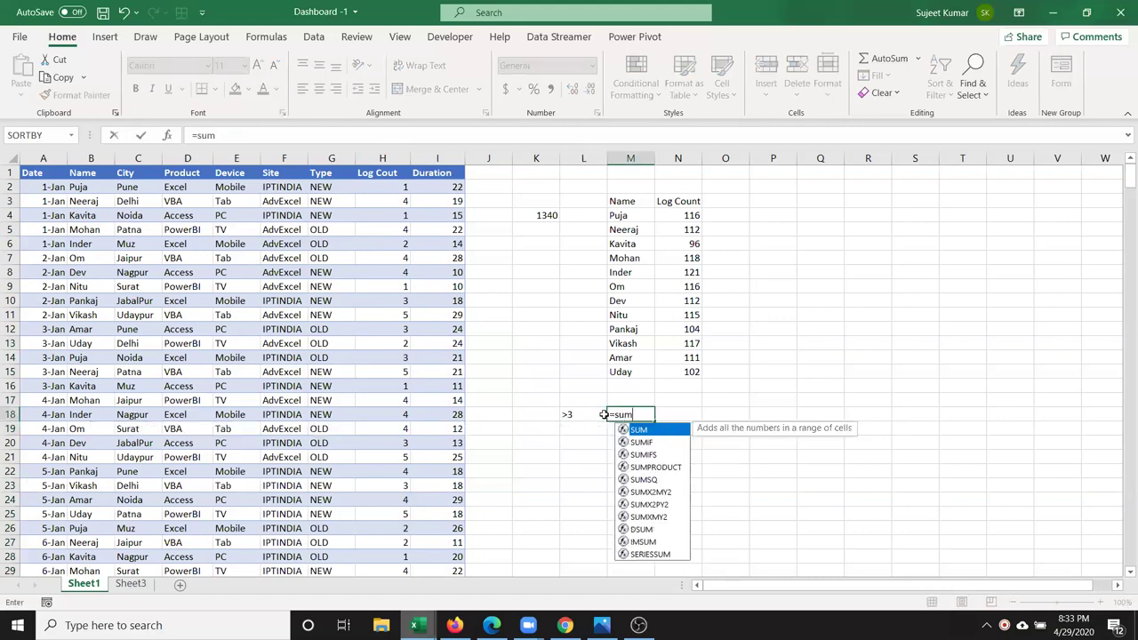
key("Down")
key("Tab")
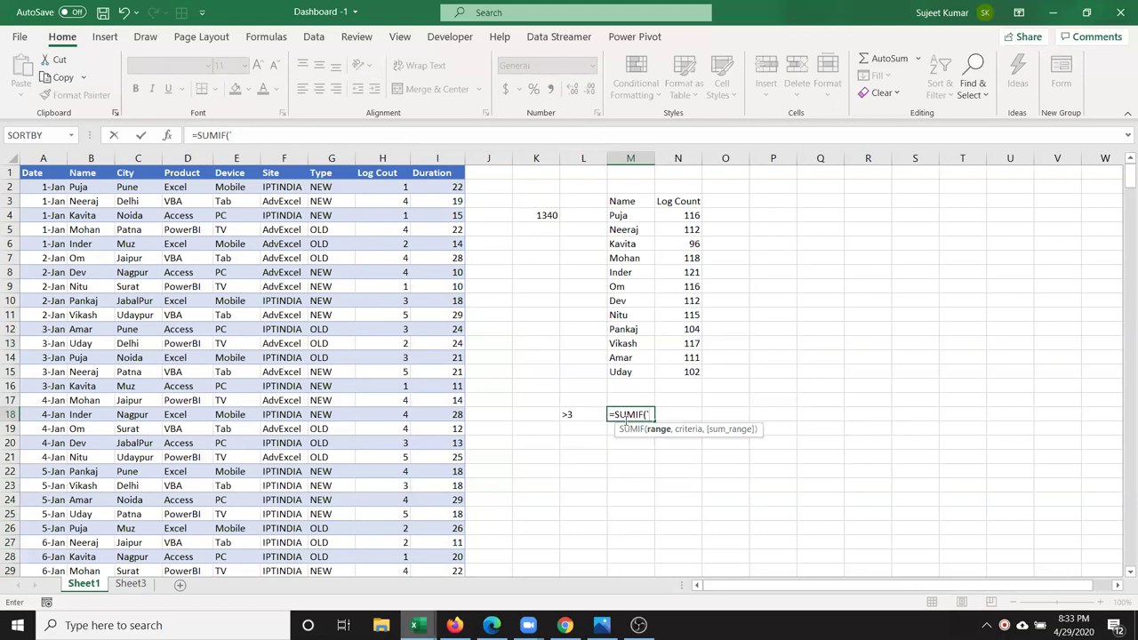
left_click(386, 165)
type(",")
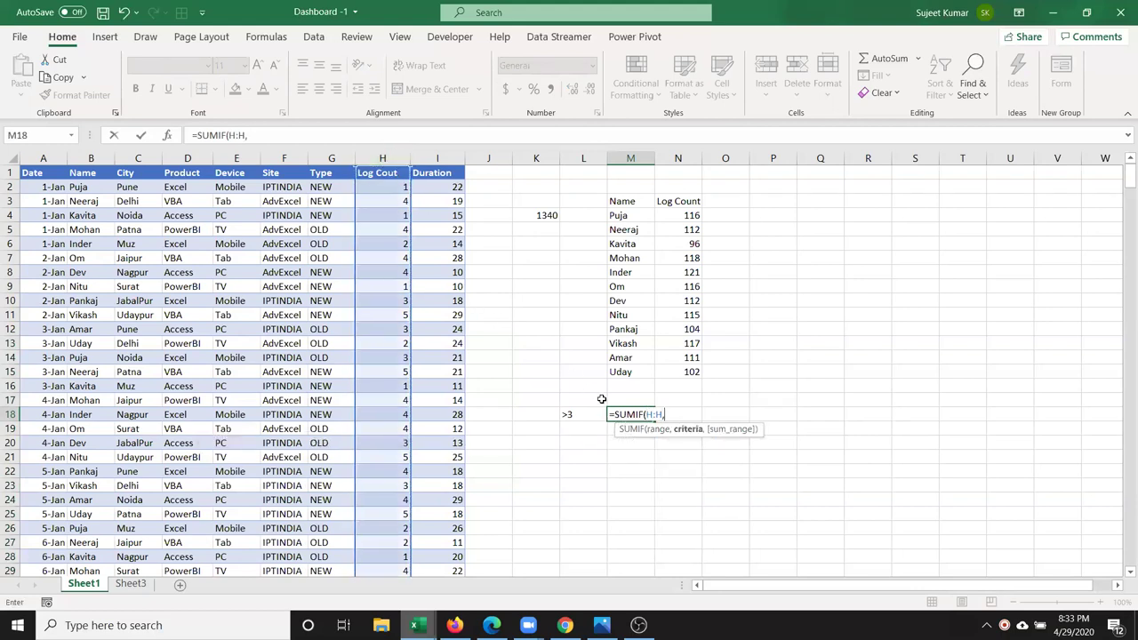
left_click(586, 414)
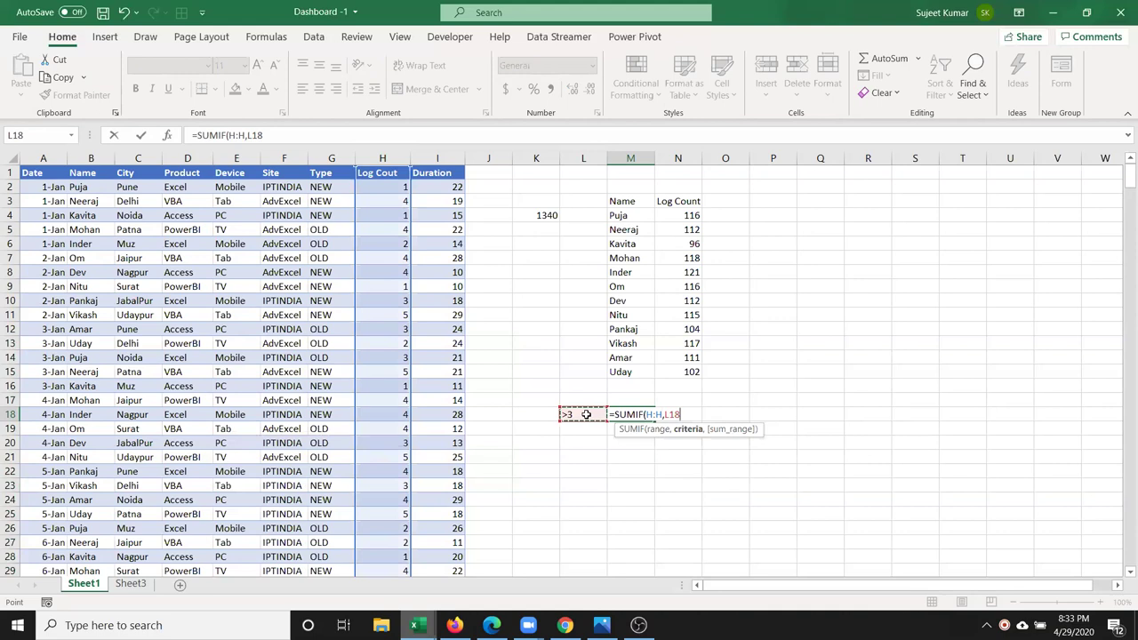
key("Return")
key("Up")
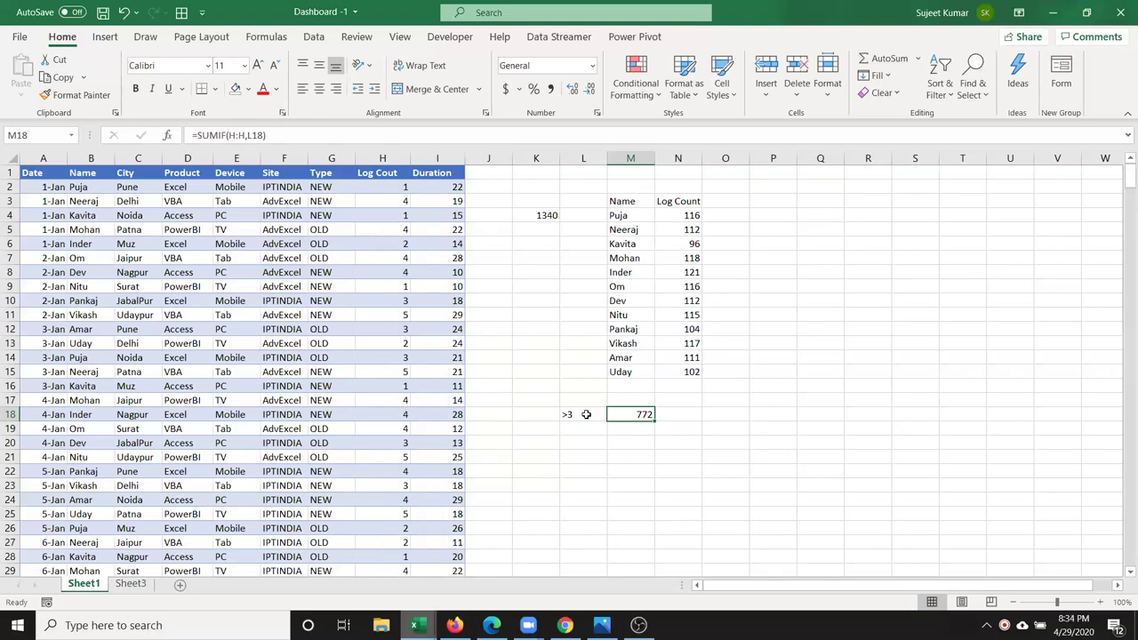
left_click(683, 371)
double_click(682, 372)
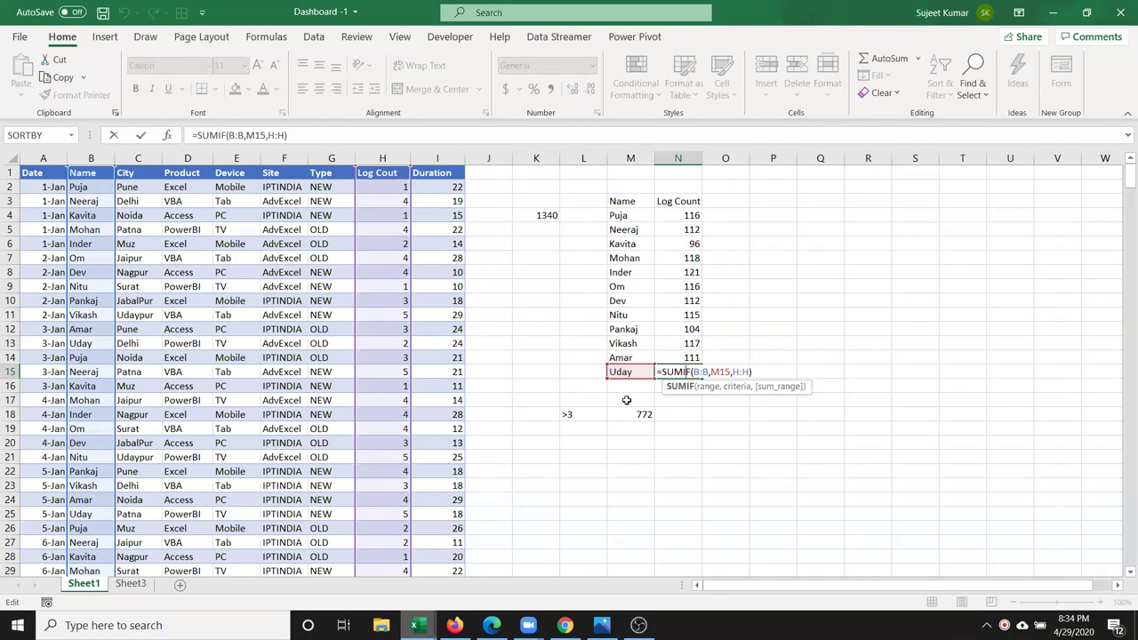
key("Return")
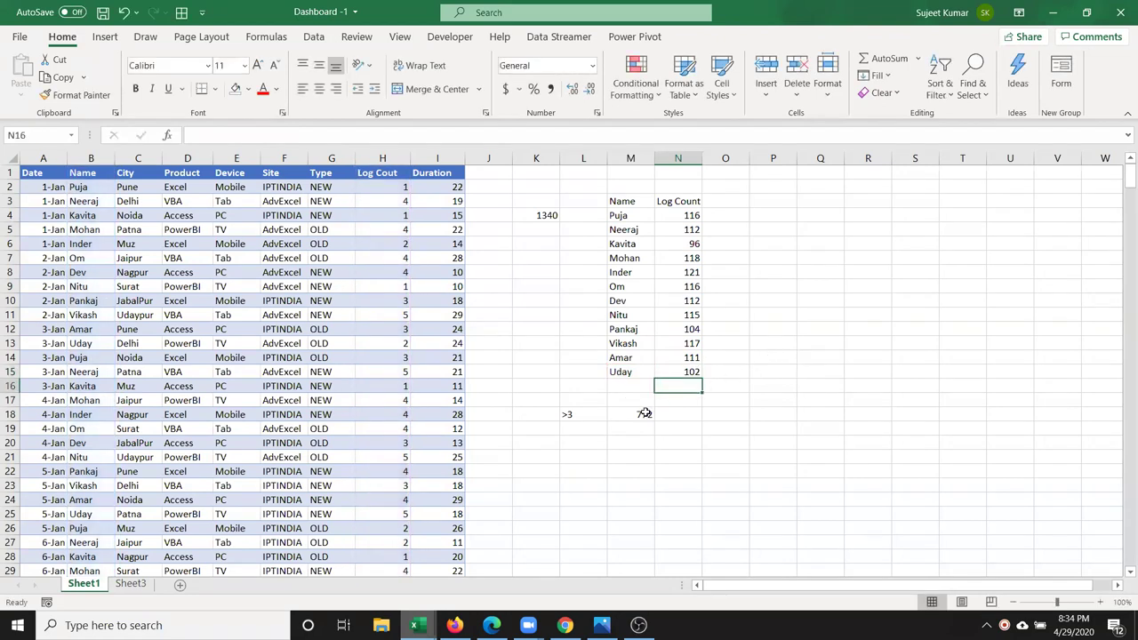
left_click(644, 413)
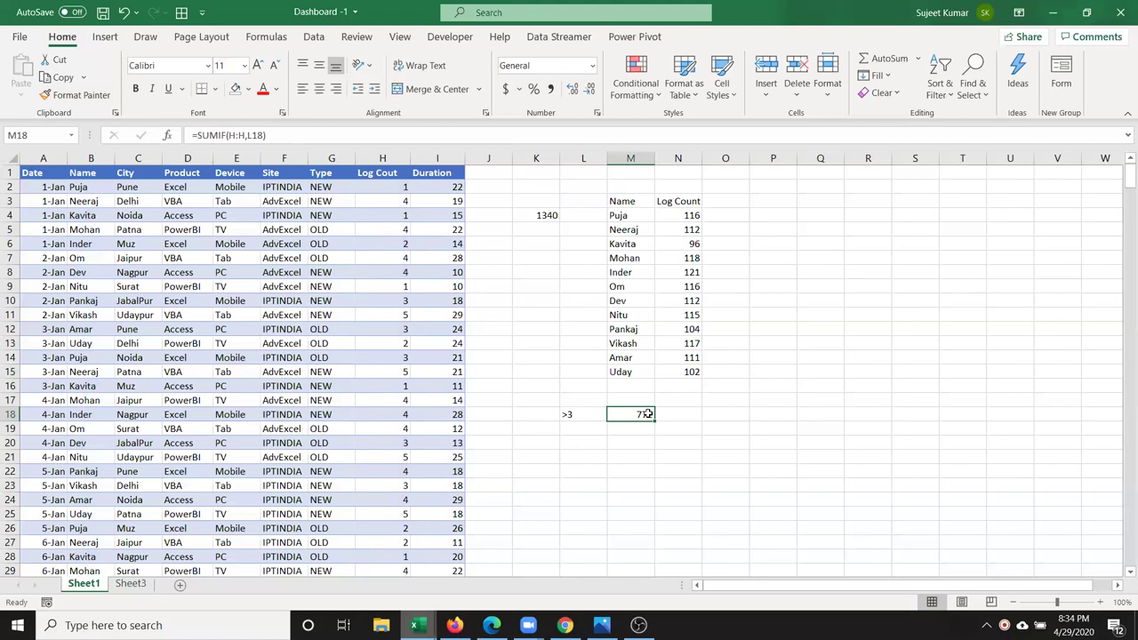
double_click(647, 413)
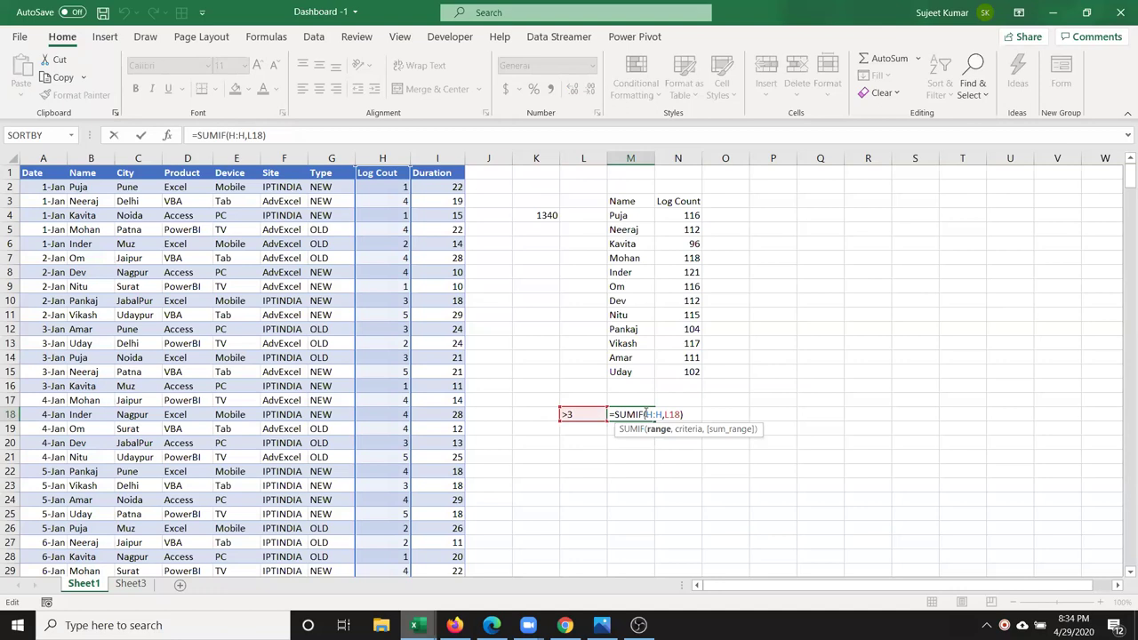
left_click(384, 158)
Enter the operators >, <, >=, <=, <> down L19:L23
key("Return")
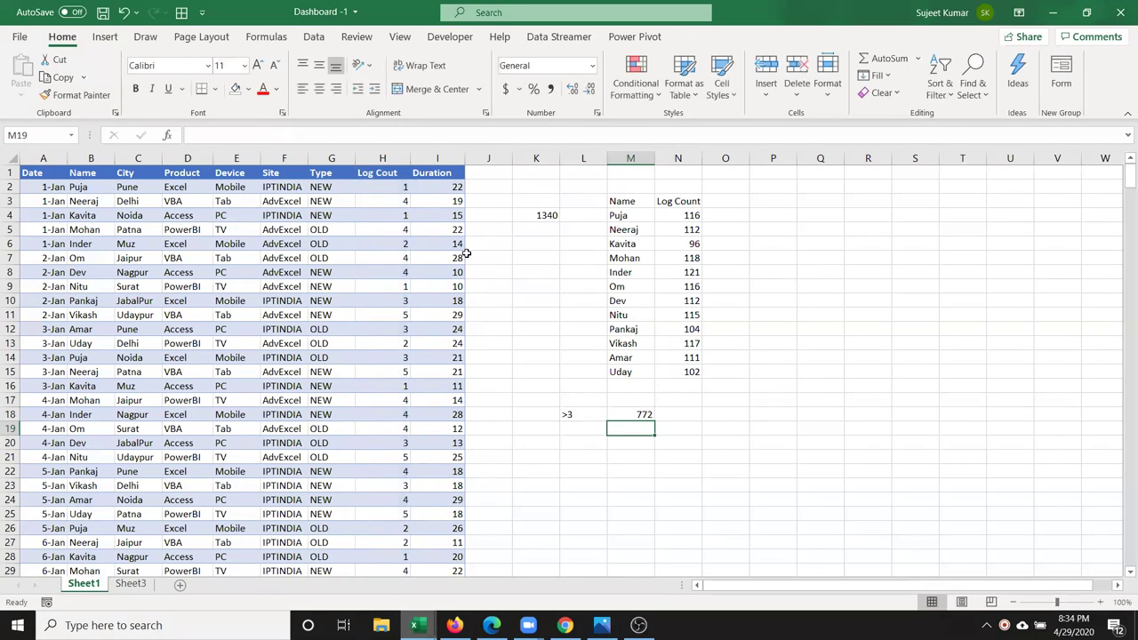
key("Left")
type(">")
key("Return")
type("<")
key("Return")
type(">=")
key("Return")
type("<=")
key("Return")
type("<>")
key("Return")
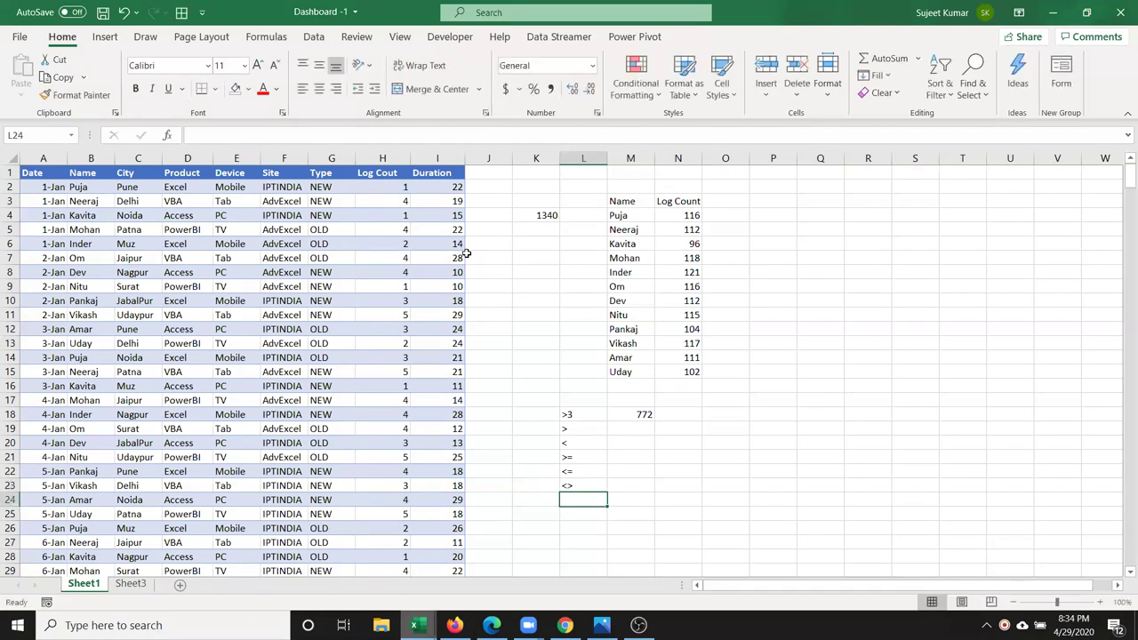
Enter the thresholds 2, 3 and 5 in M20:M22
key("Up")
key("Up")
key("Up")
key("Up")
key("Up")
key("Down")
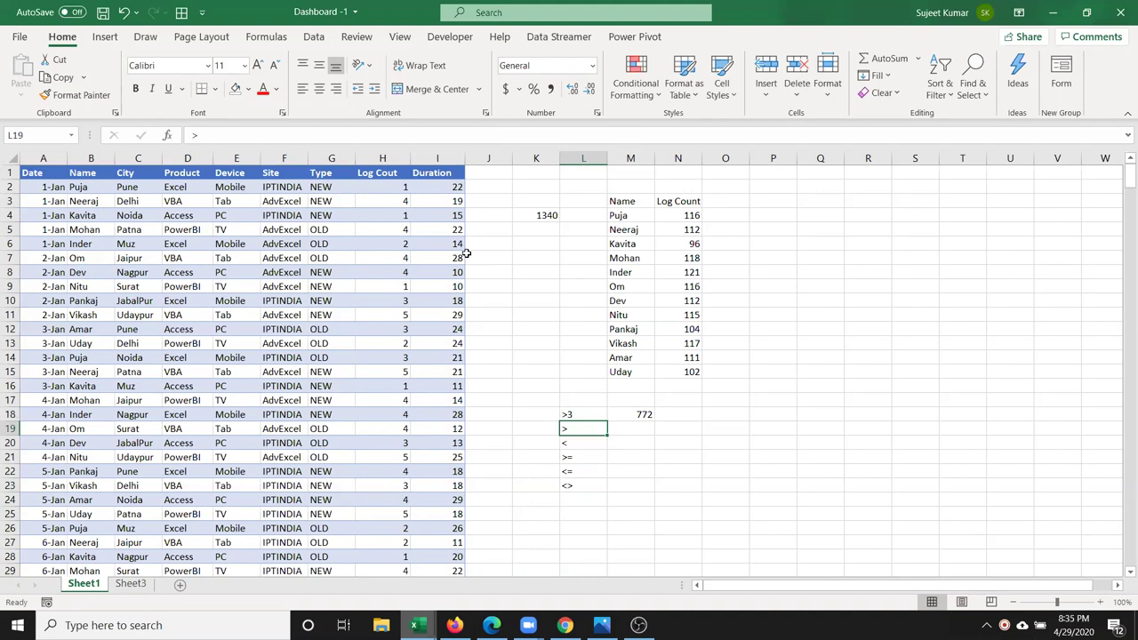
key("Right")
key("Down")
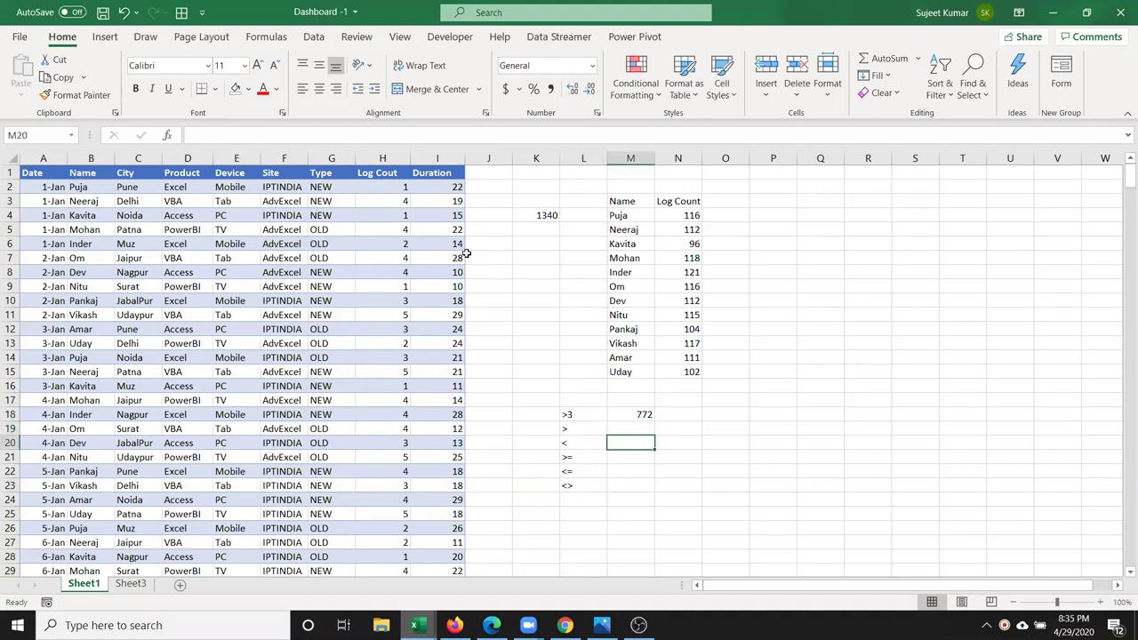
type("2")
key("Return")
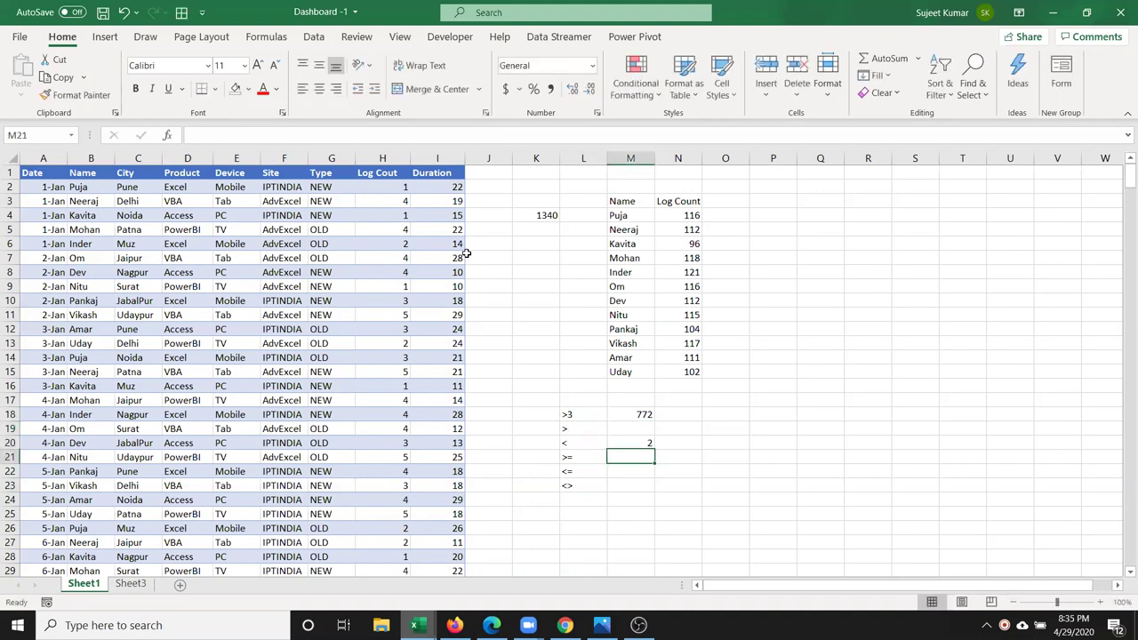
type("3")
key("Return")
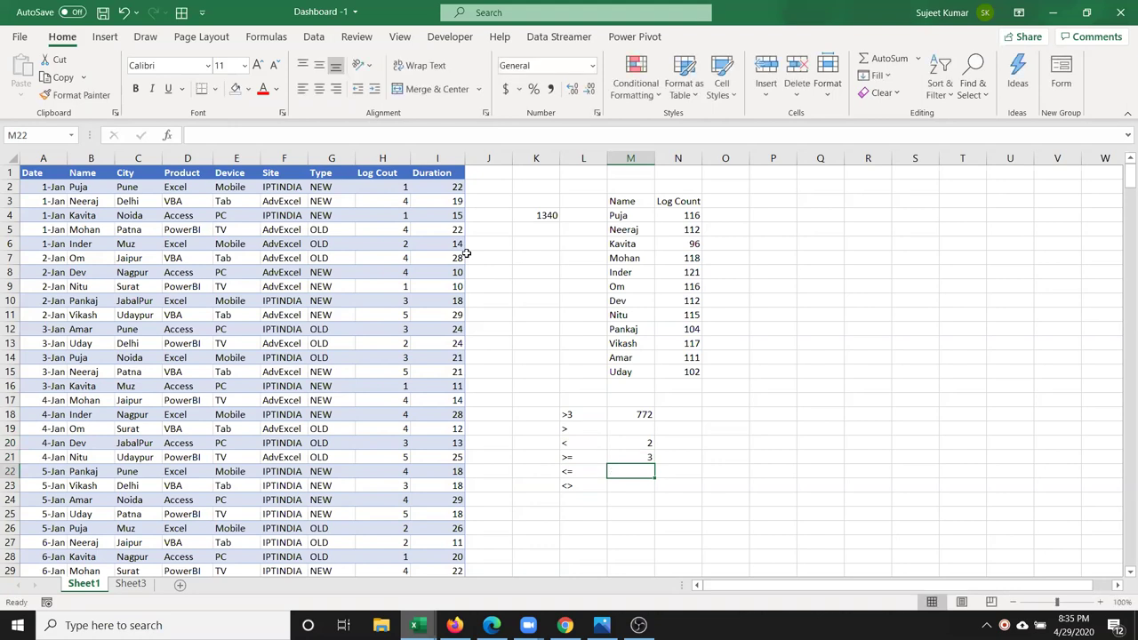
type("5")
key("Return")
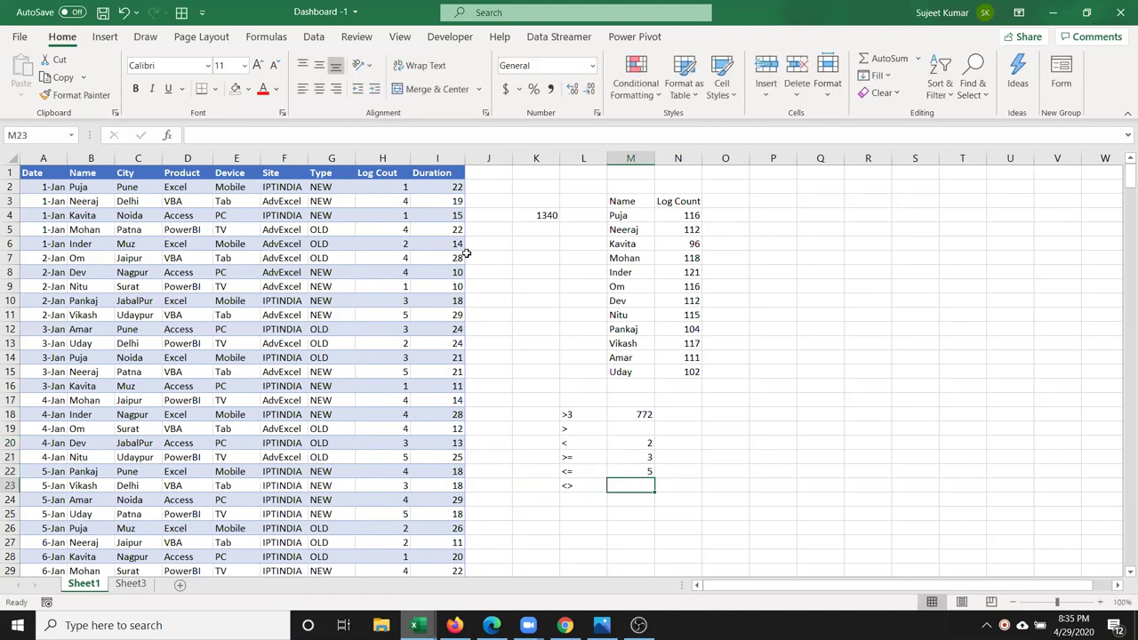
Try a > entry in M20, then undo it to restore 2
key("Up")
key("Up")
key("Up")
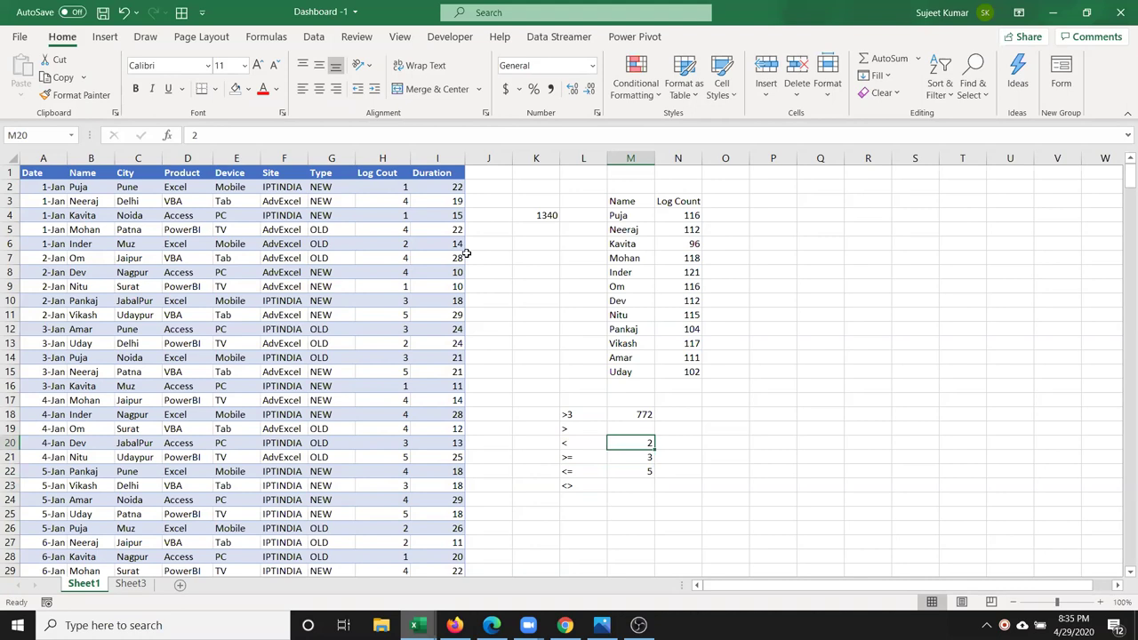
key("Right")
key("Left")
double_click(639, 443)
type(">")
key("Return")
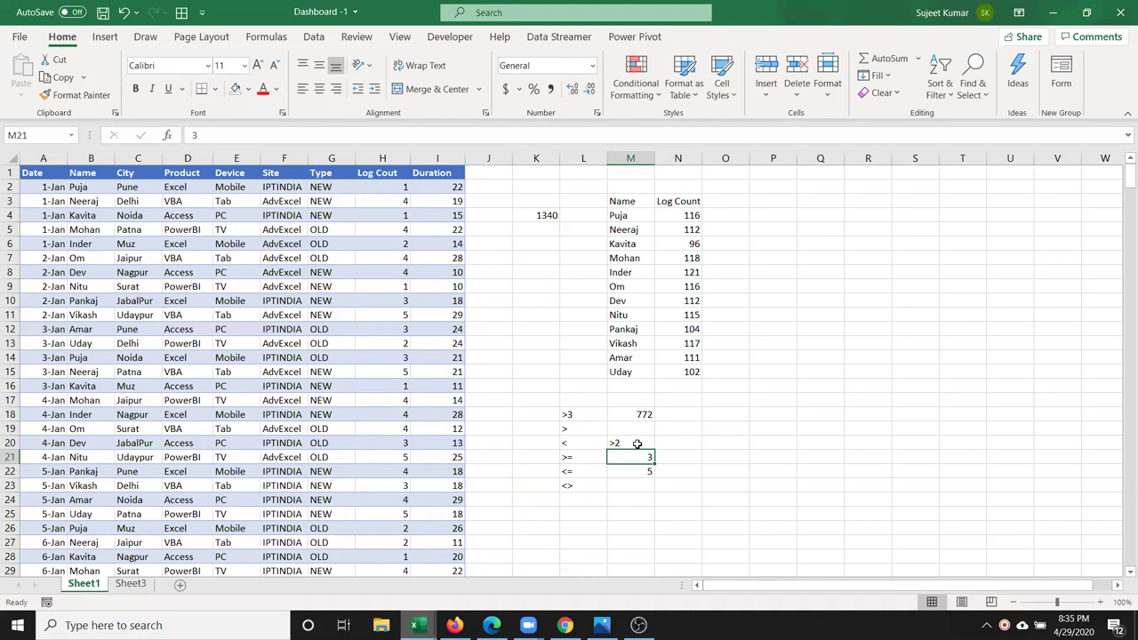
key("ctrl+z")
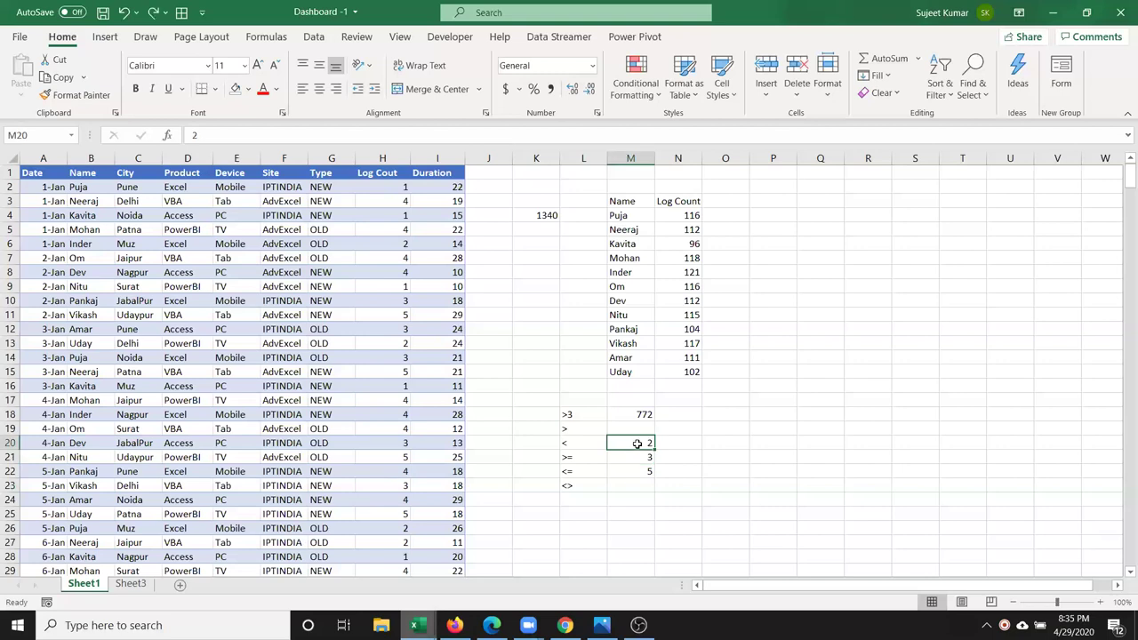
key("Right")
Enter =SUMIF(H:H,">"&M20) in N20 to total Log Cout above the threshold
type("=")
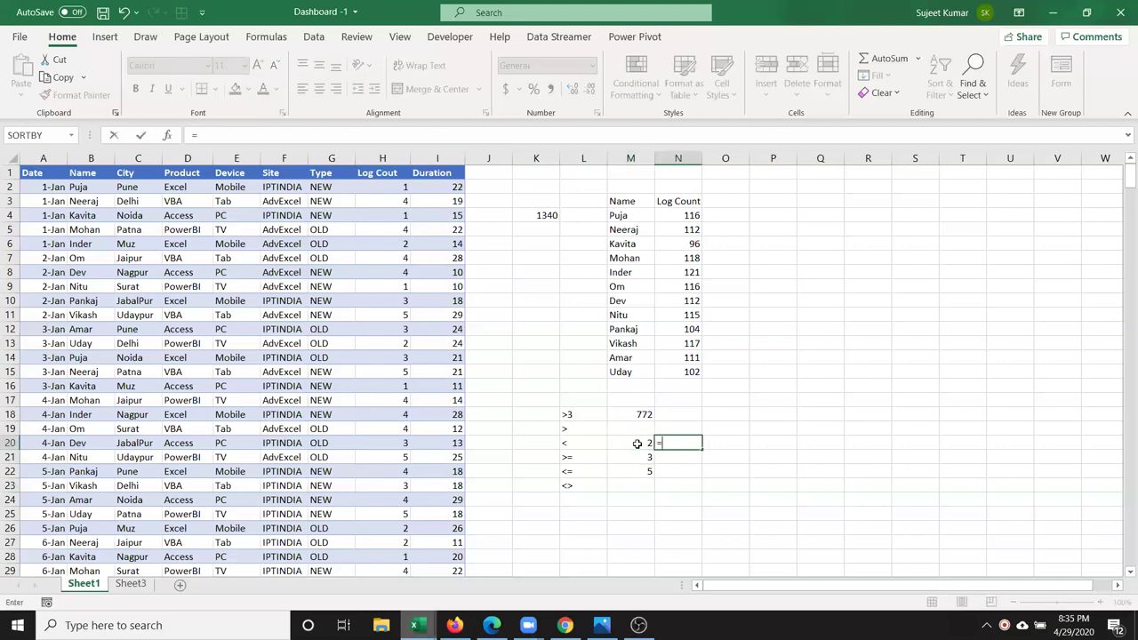
type("sumi")
key("Tab")
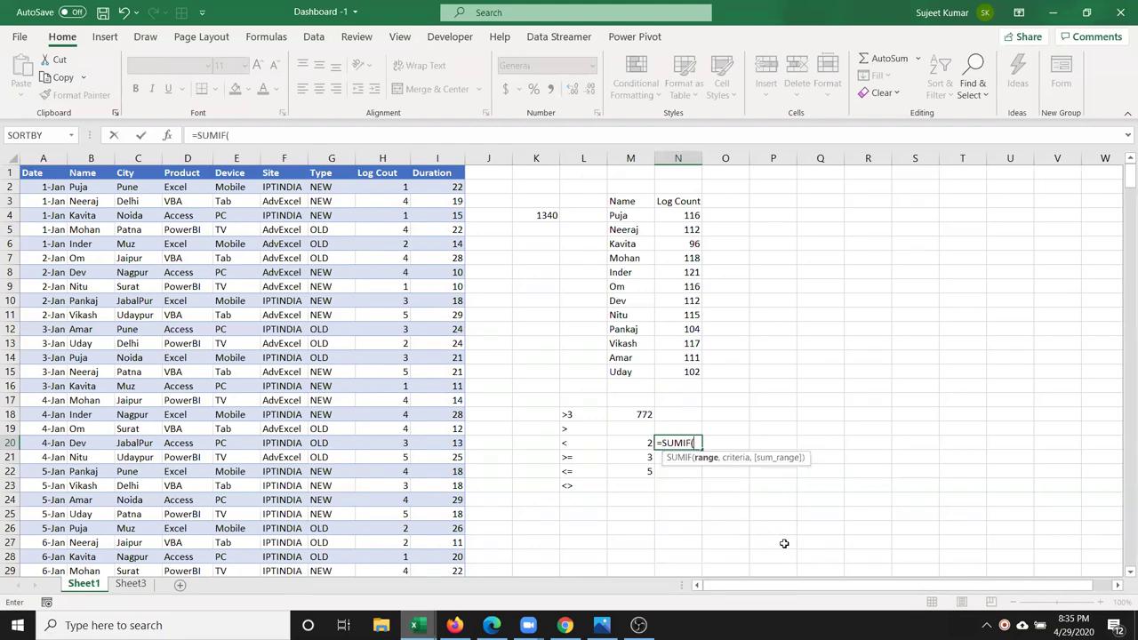
left_click(373, 158)
type(",")
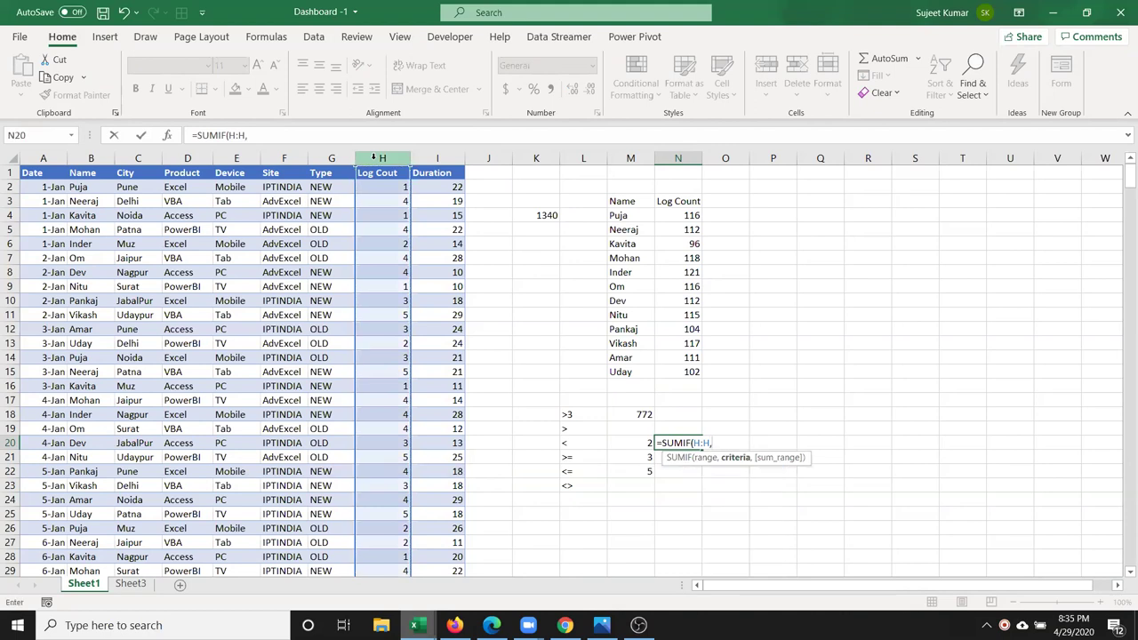
type("\"")
type(">=")
key("BackSpace")
type("\"")
type("&")
left_click(623, 442)
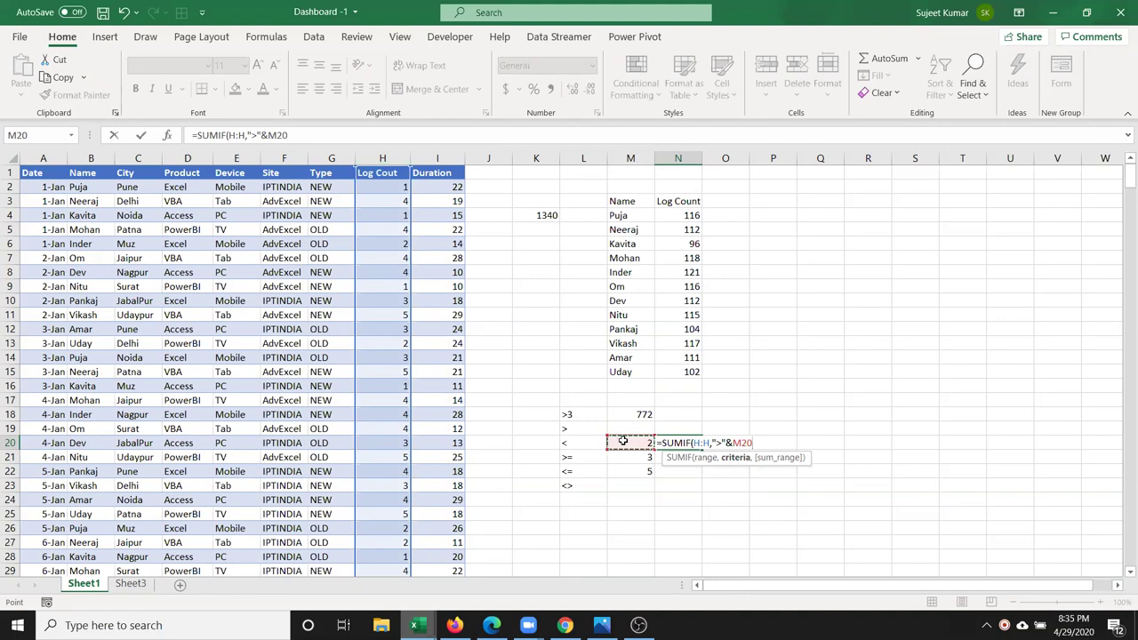
key("ctrl+Return")
Fill the formula down to N22 and check the totals 1048, 772 and 0
key("shift+Down")
key("shift+Down")
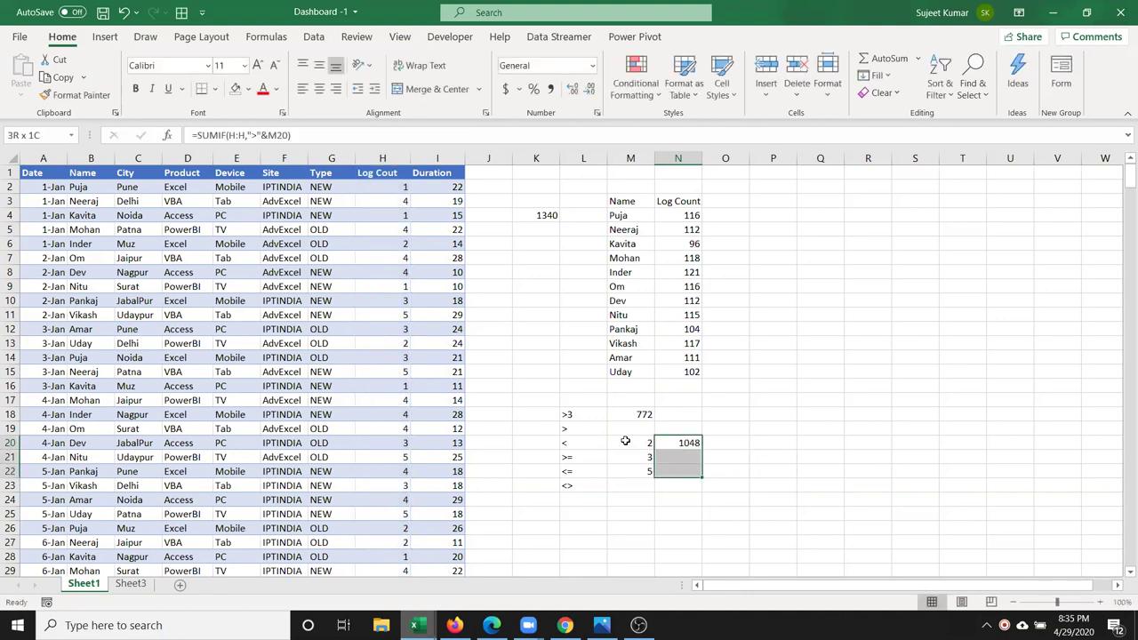
key("ctrl+d")
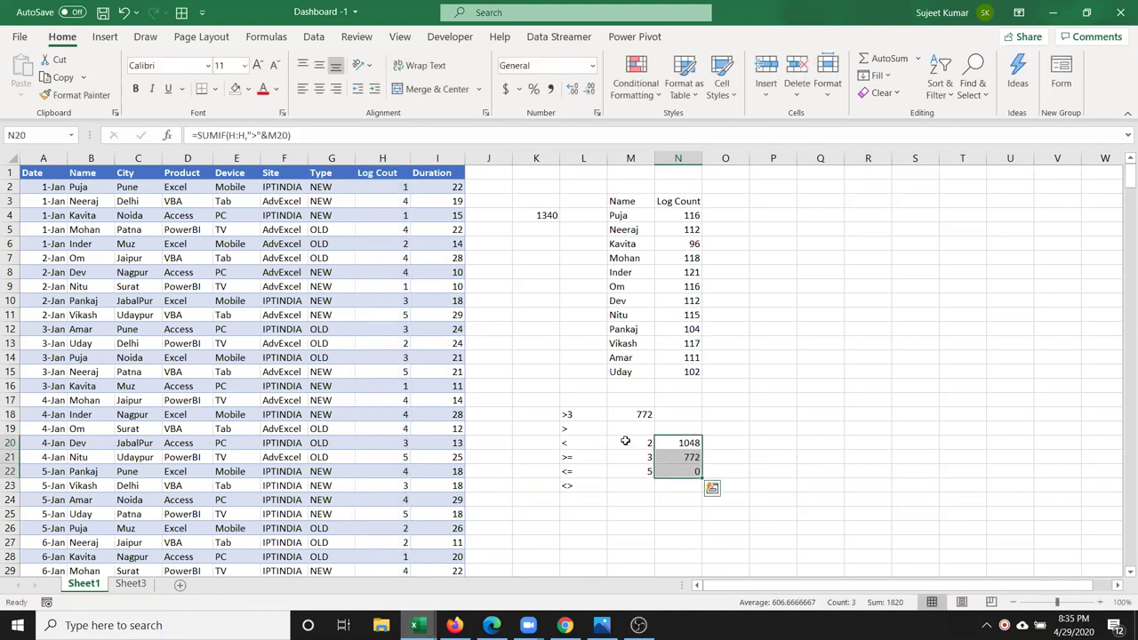
key("Down")
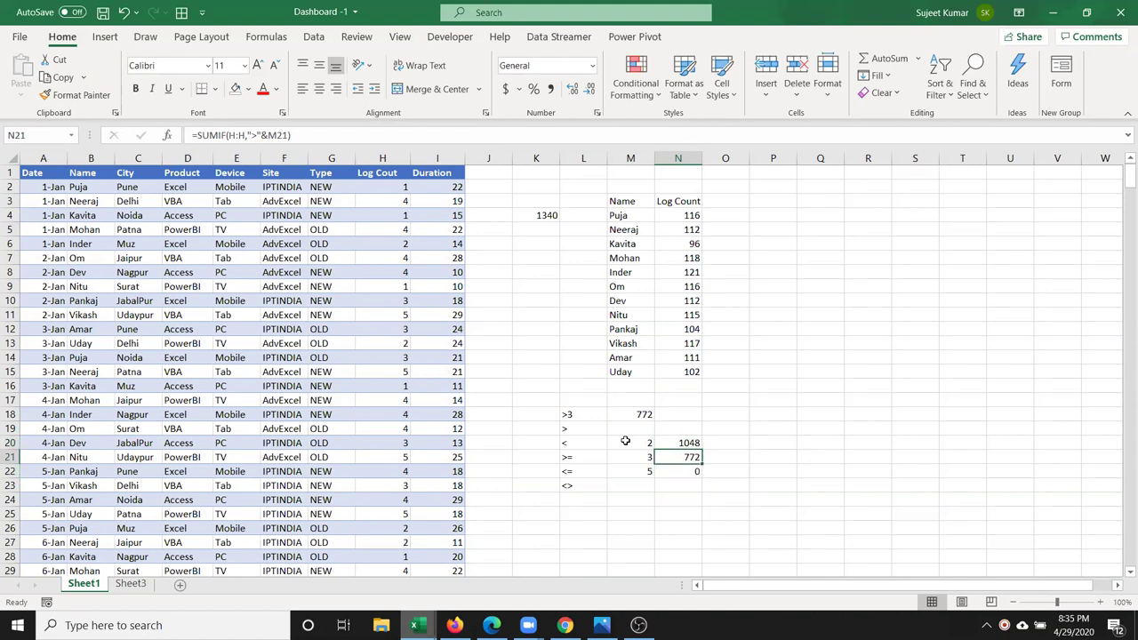
key("Down")
key("Down")
key("Up")
key("Up")
key("Up")
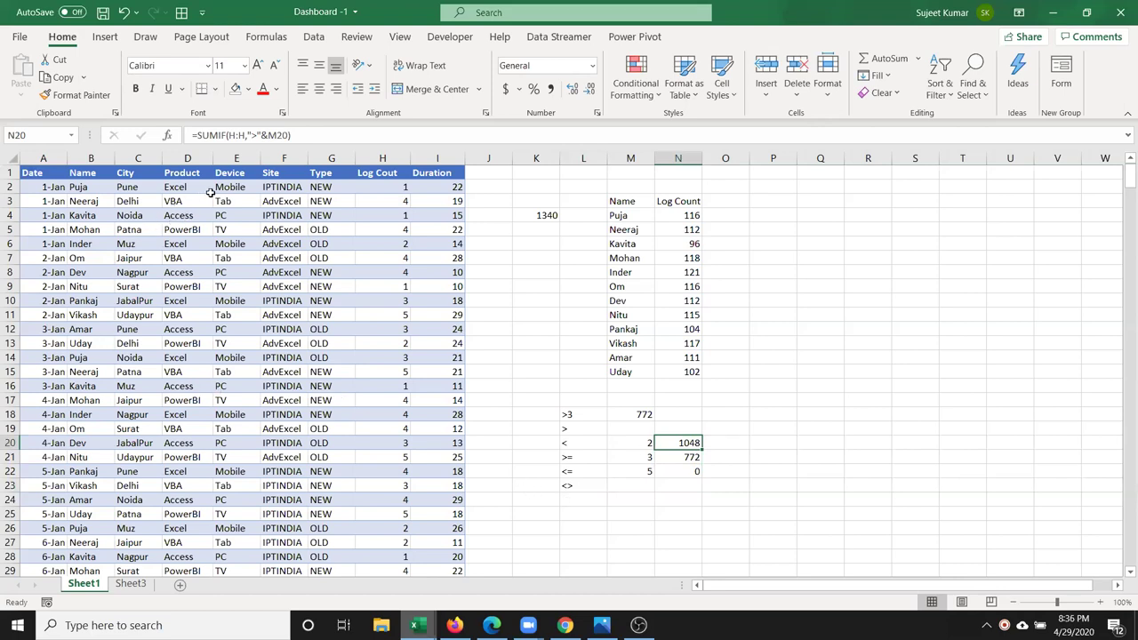
Replace the Delhi city entry in C13 with IN
left_click(131, 201)
left_click(129, 248)
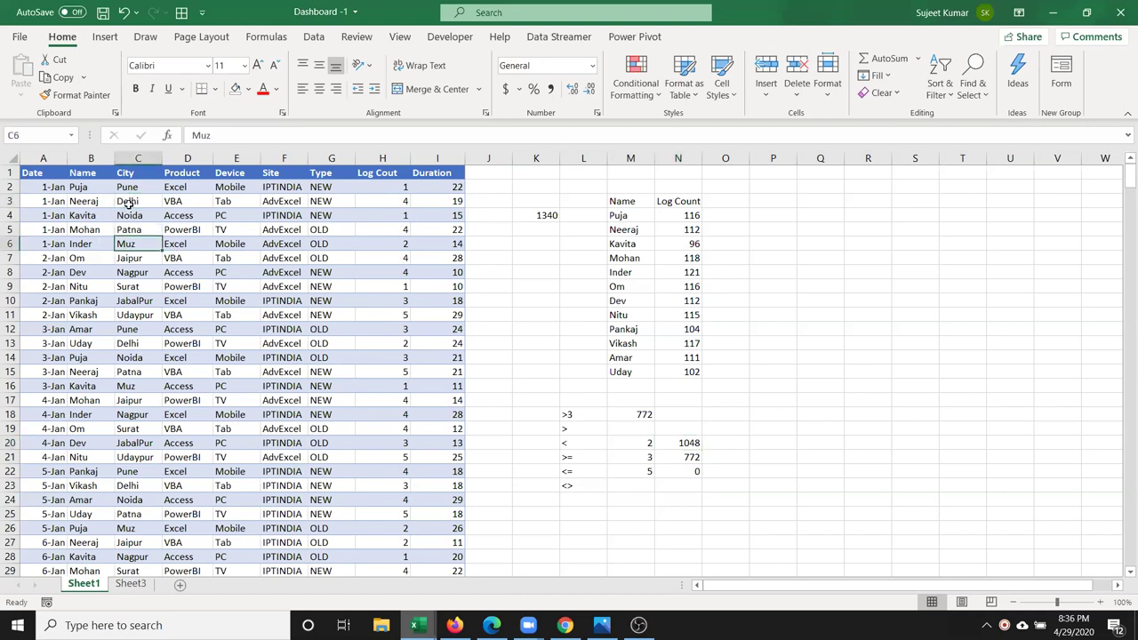
left_click_drag(132, 185, 133, 414)
left_click(144, 331)
left_click(153, 346)
scroll(154, 350, "down", 2)
scroll(153, 356, "up", 2)
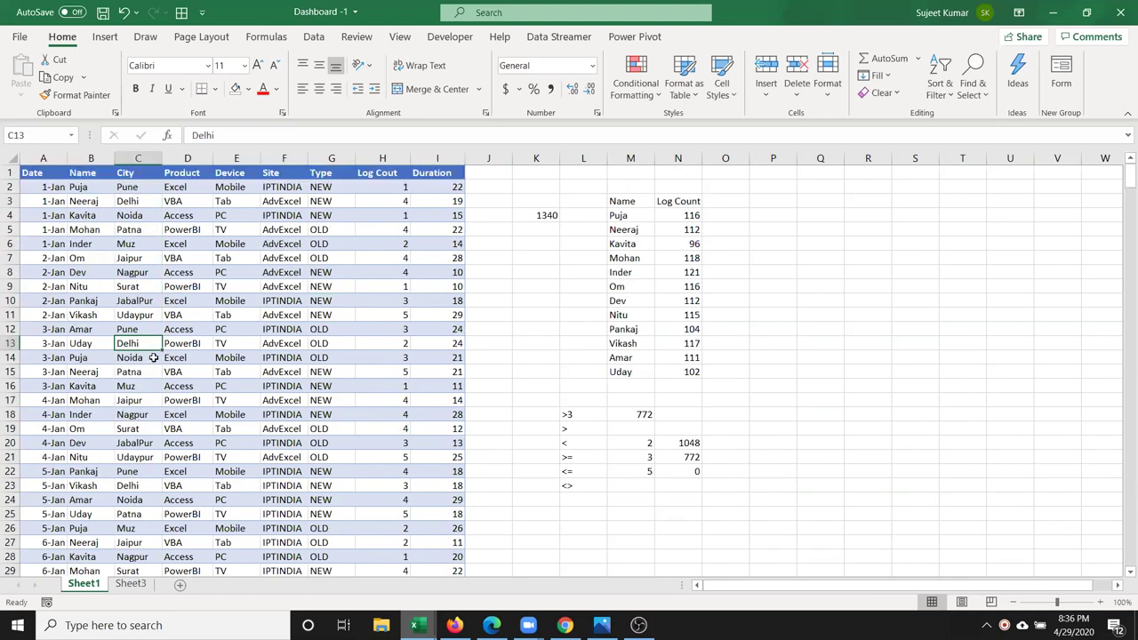
key("F2")
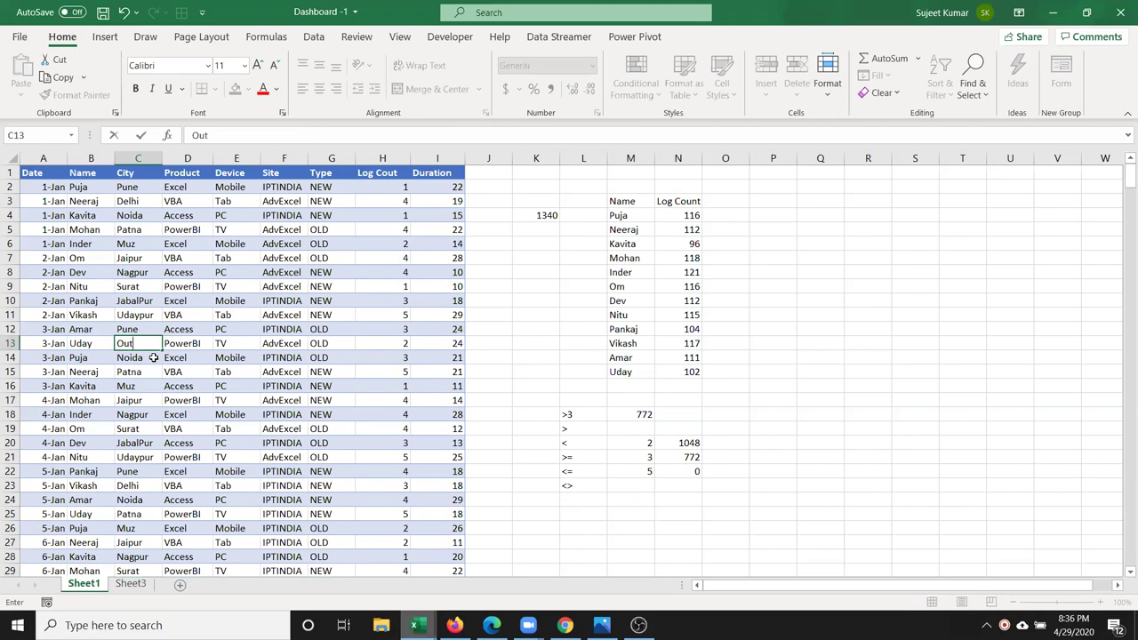
key("Escape")
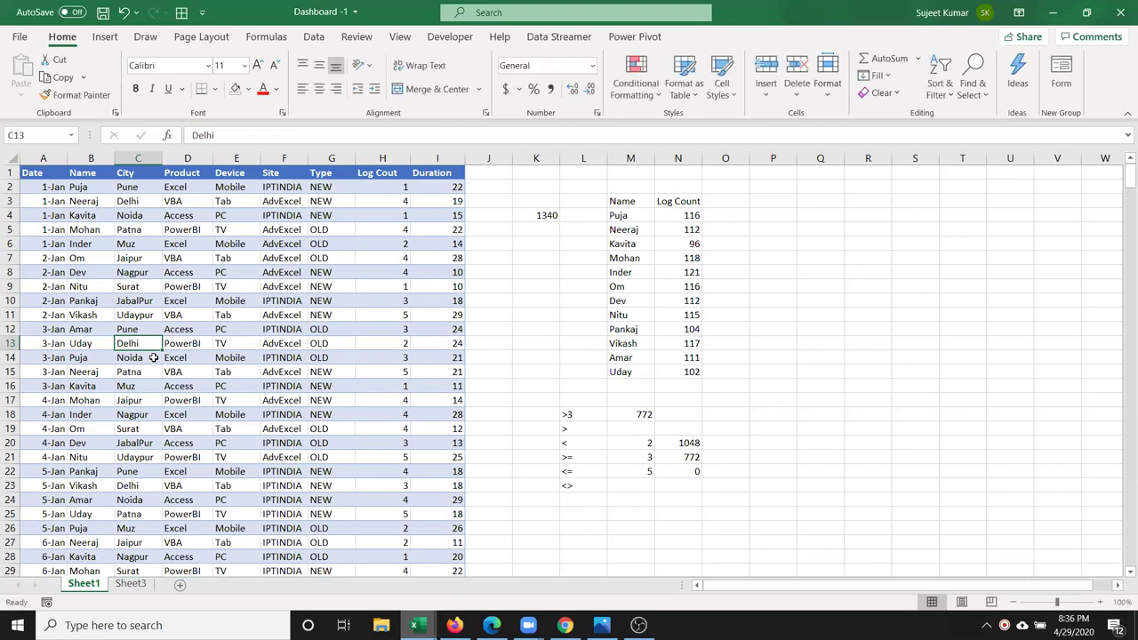
type("IN")
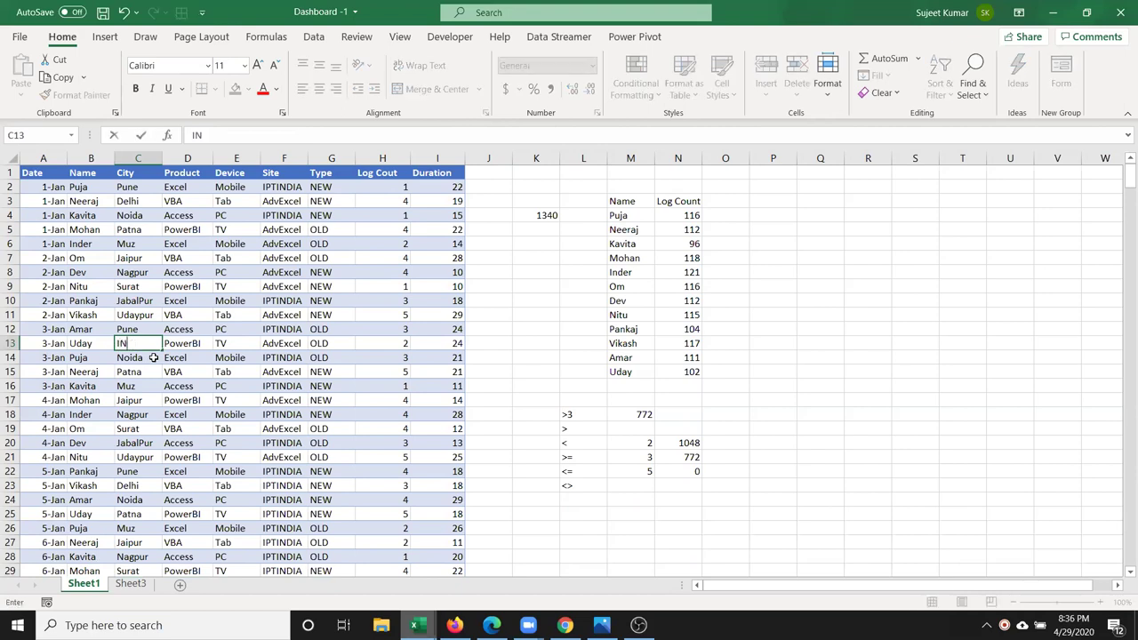
key("Return")
Change the cities in C16, C18 and C22 to AS, US and UK
key("Down")
key("Down")
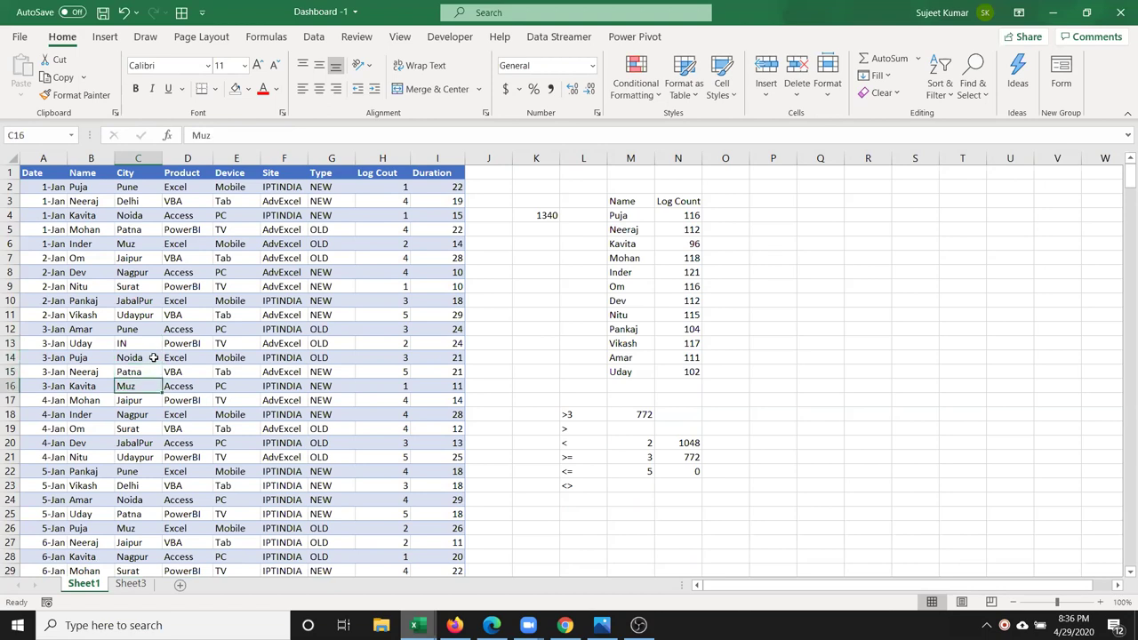
type("AS")
key("Return")
key("Down")
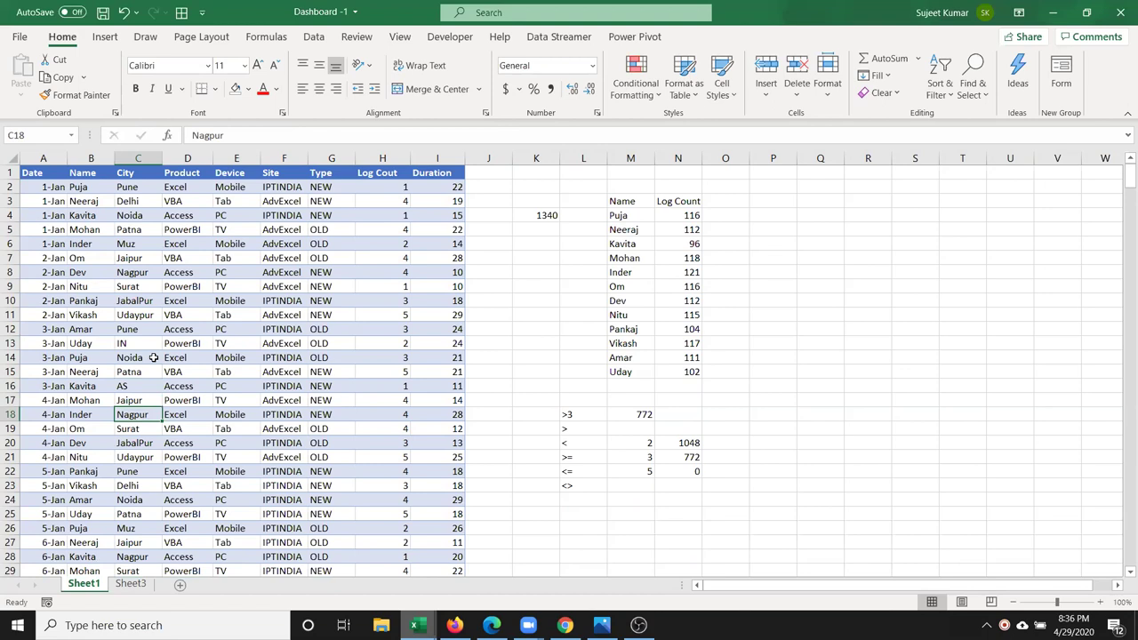
type("US")
key("Return")
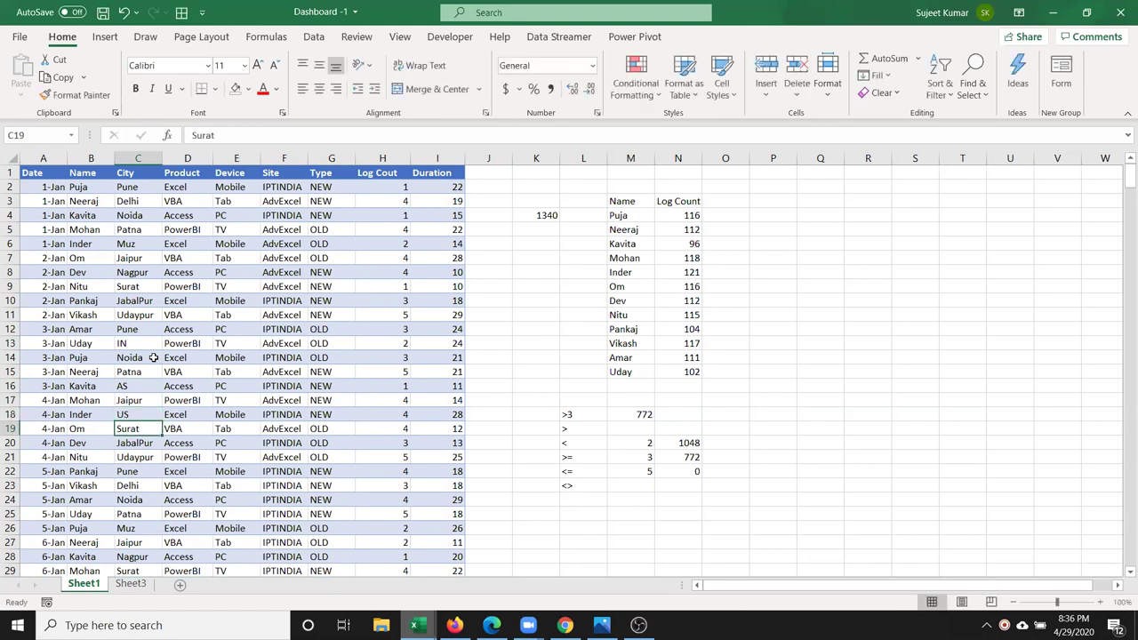
key("Left")
key("Down")
key("Down")
key("Down")
key("Right")
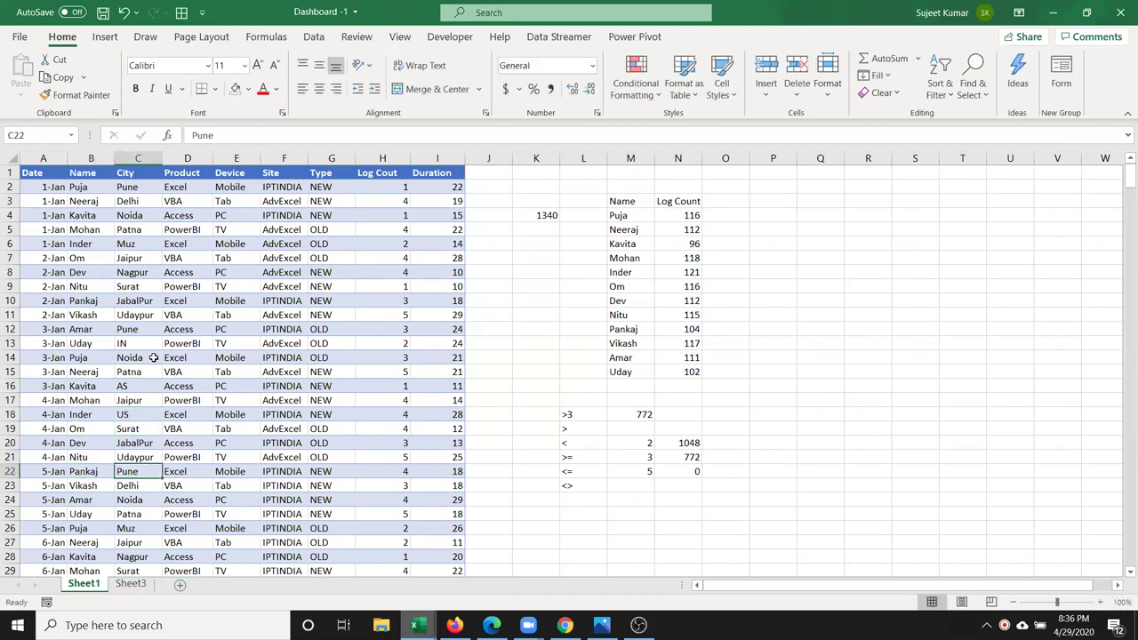
type("UK'")
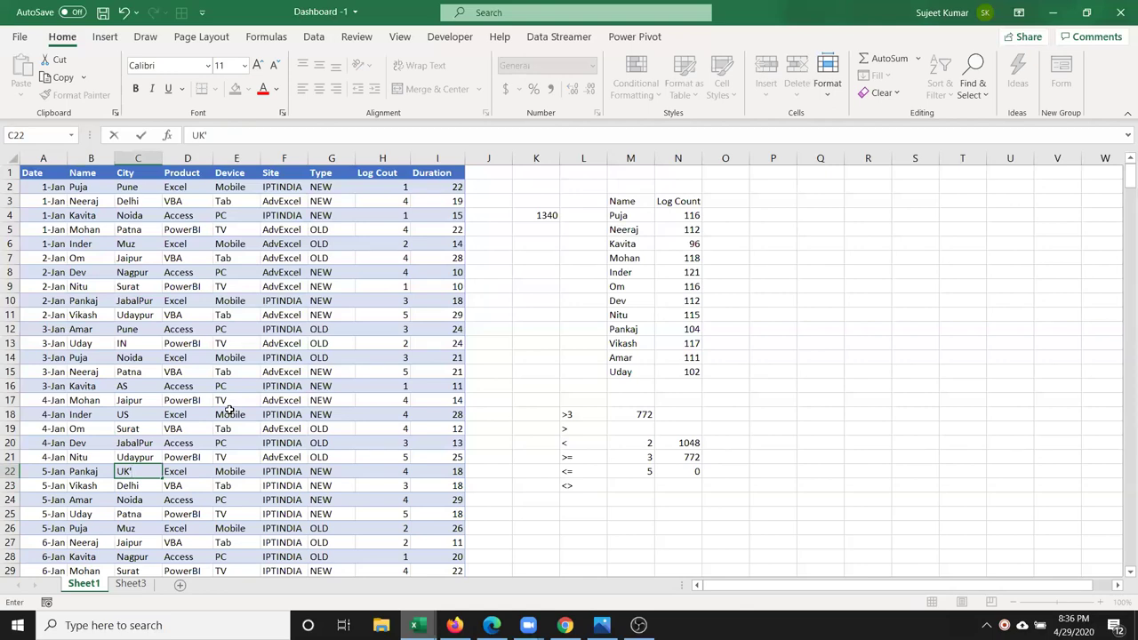
key("Return")
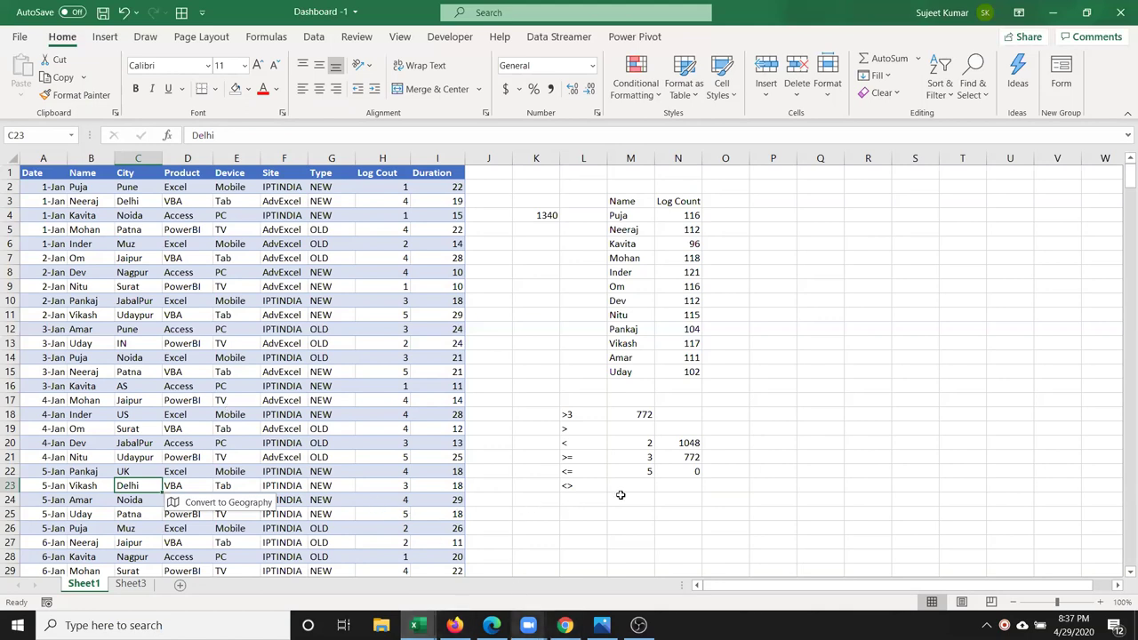
Enter the ?? wildcard criterion in L24
left_click(578, 502)
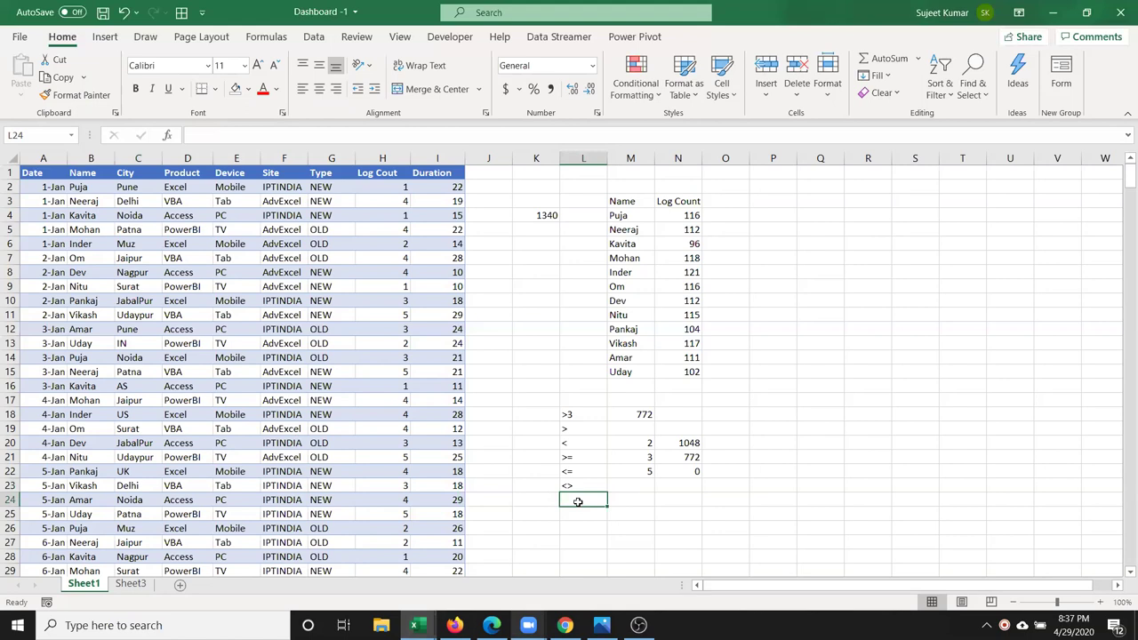
type("??")
key("Tab")
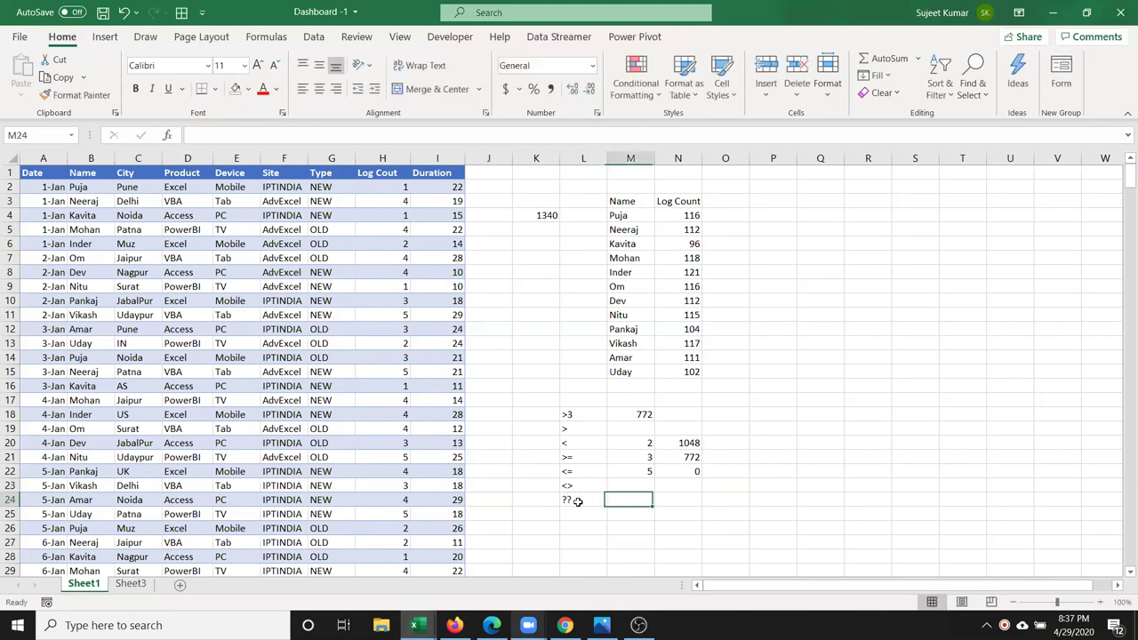
Enter =SUMIF(C:C,L24,H:H) in M24, totalling 11 for two-letter cities
type("=sum")
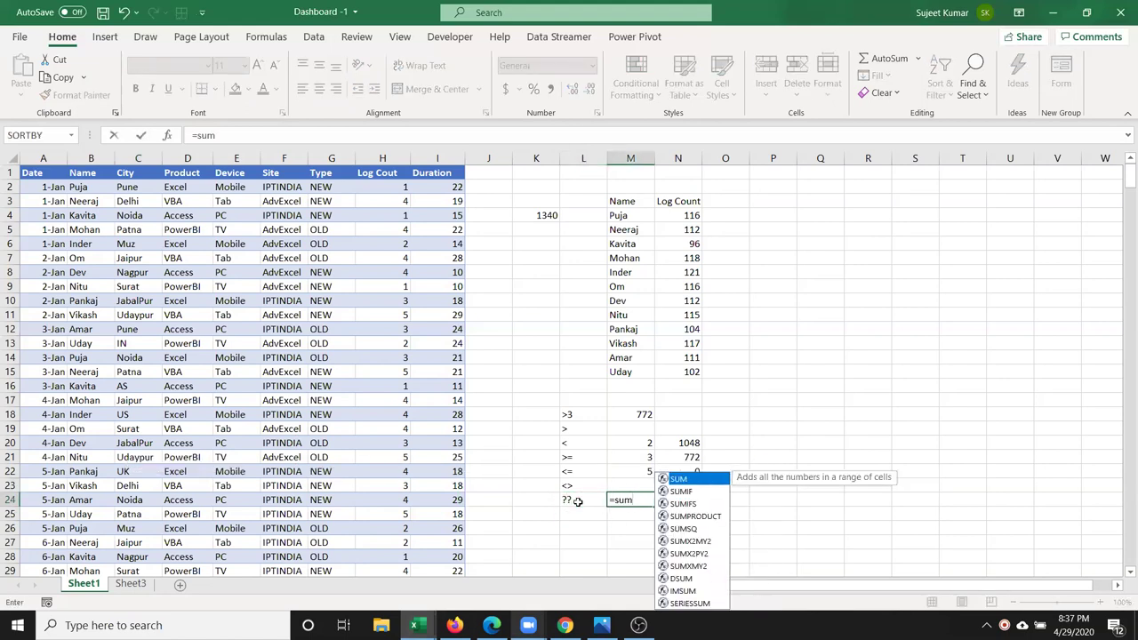
key("Down")
key("Tab")
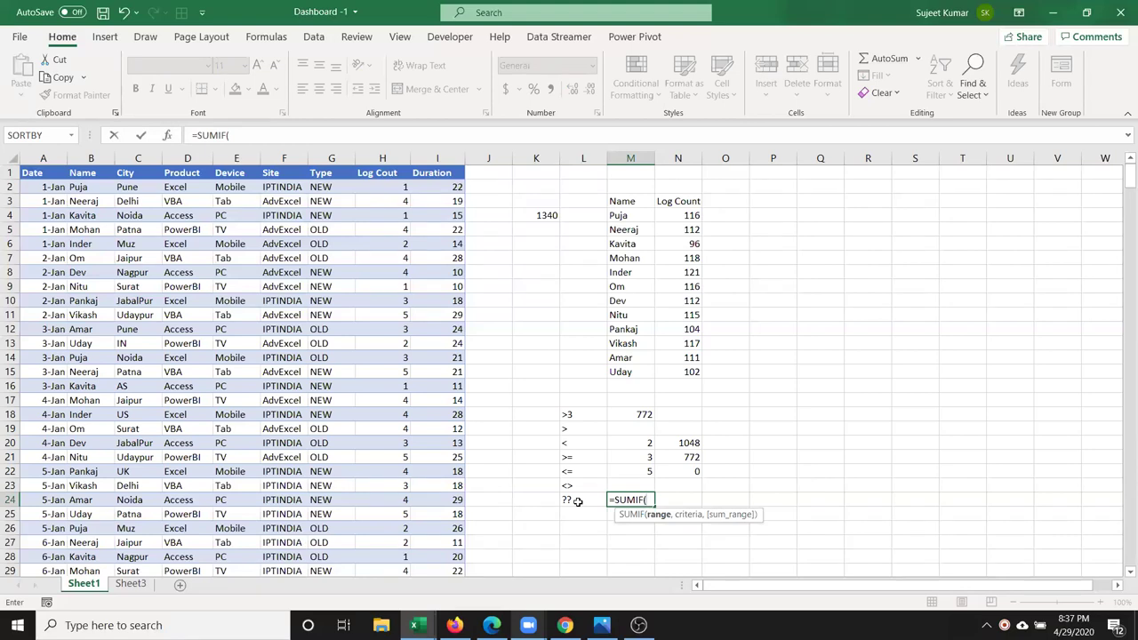
key("Left")
key("Left")
key("Left")
key("Left")
key("Left")
key("Left")
key("Left")
key("Left")
key("Left")
key("Left")
key("ctrl+space")
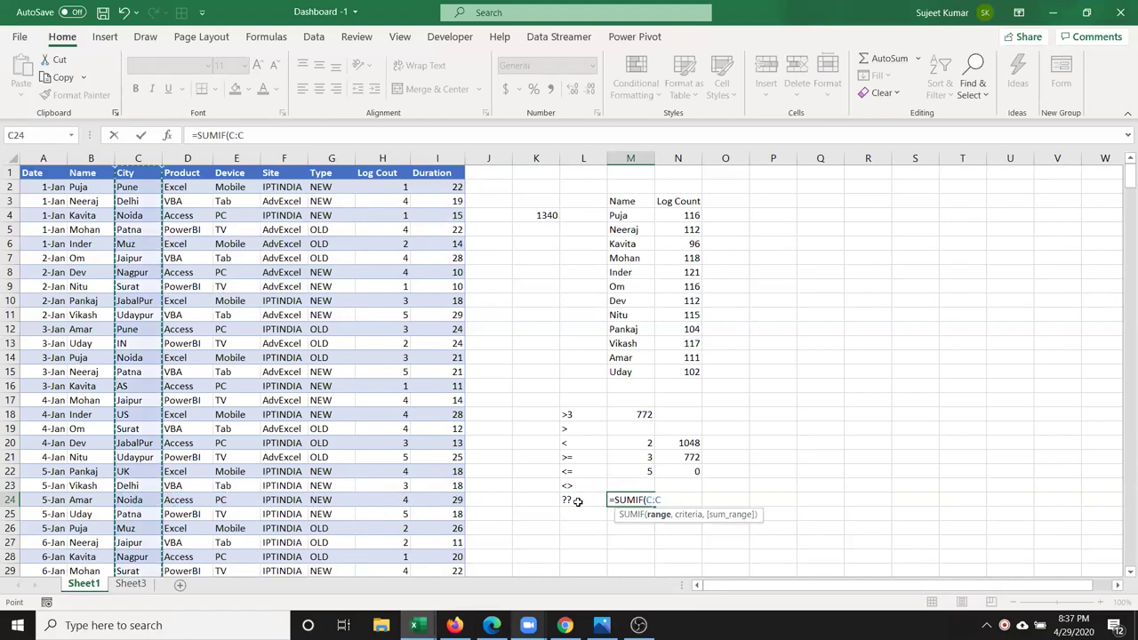
type(",")
key("Left")
type(",")
key("Left")
key("Left")
key("Left")
key("Left")
key("Left")
key("ctrl+space")
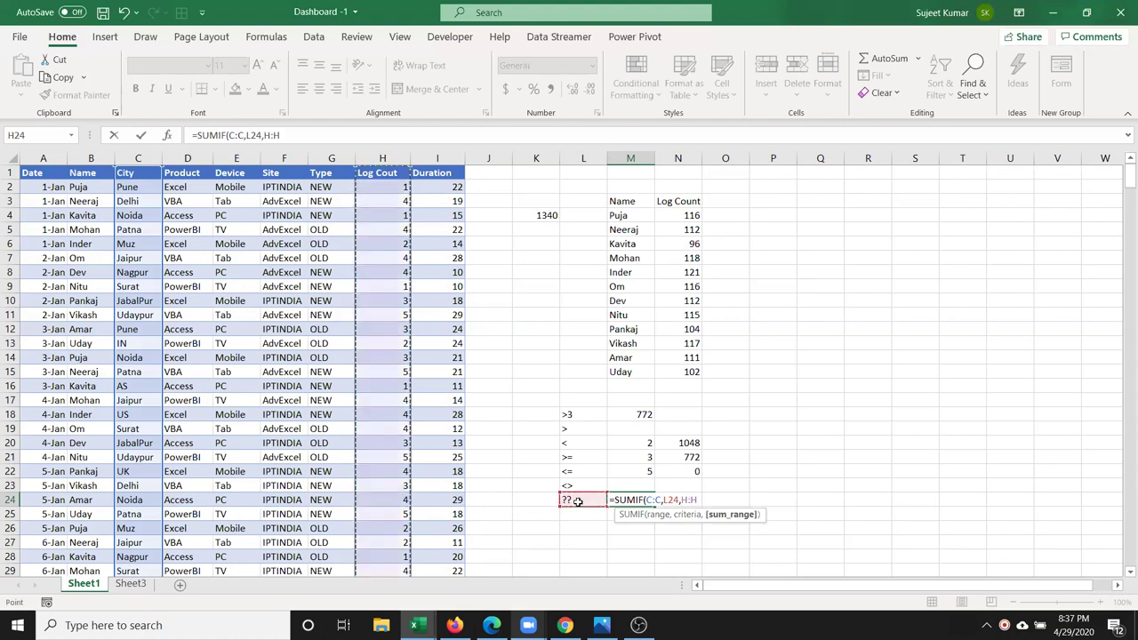
key("ctrl+Return")
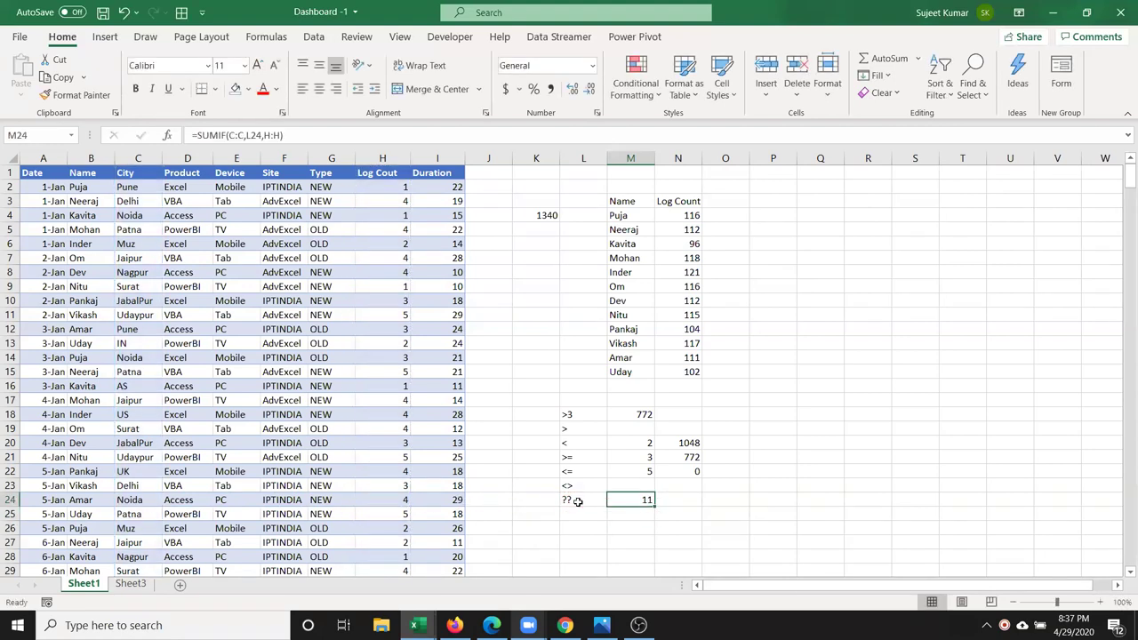
key("Return")
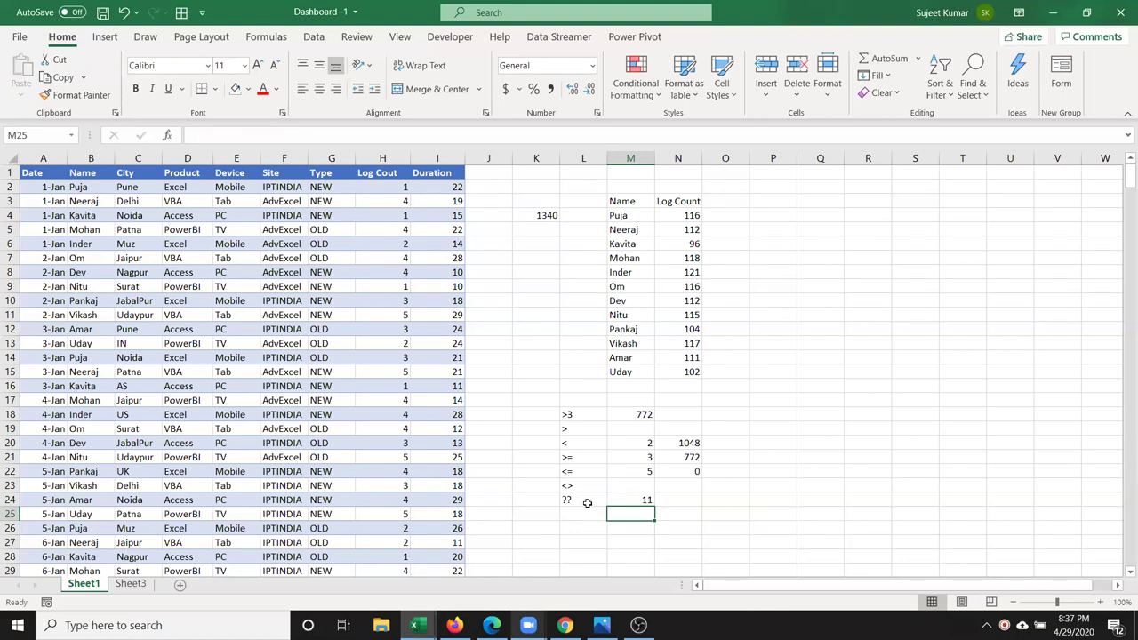
scroll(586, 498, "down", 2)
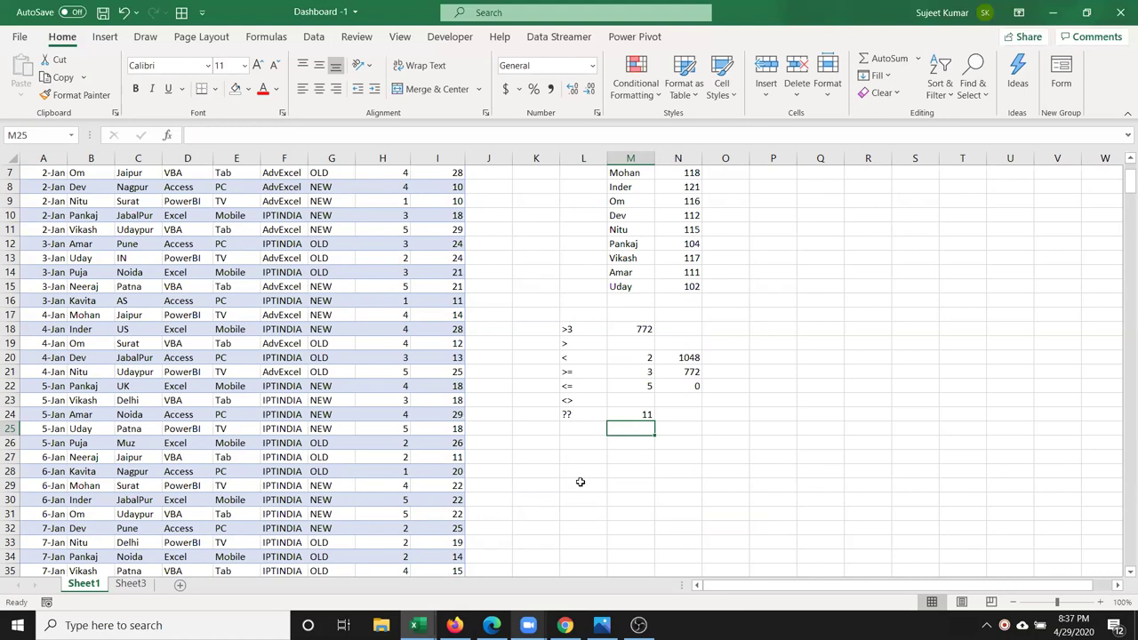
left_click(582, 416)
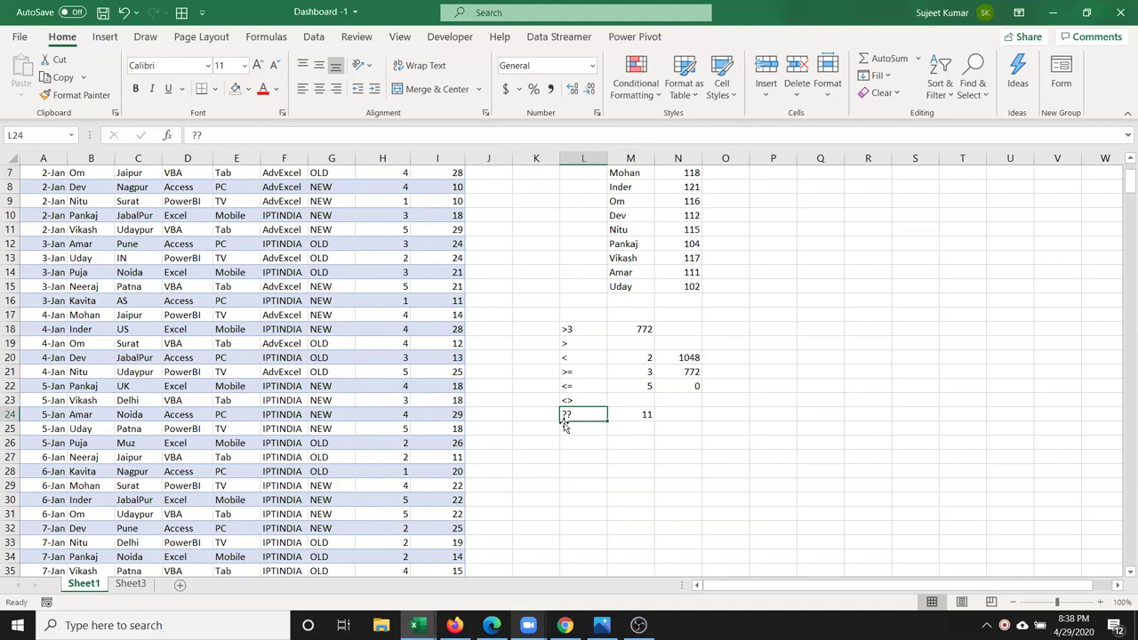
left_click(579, 428)
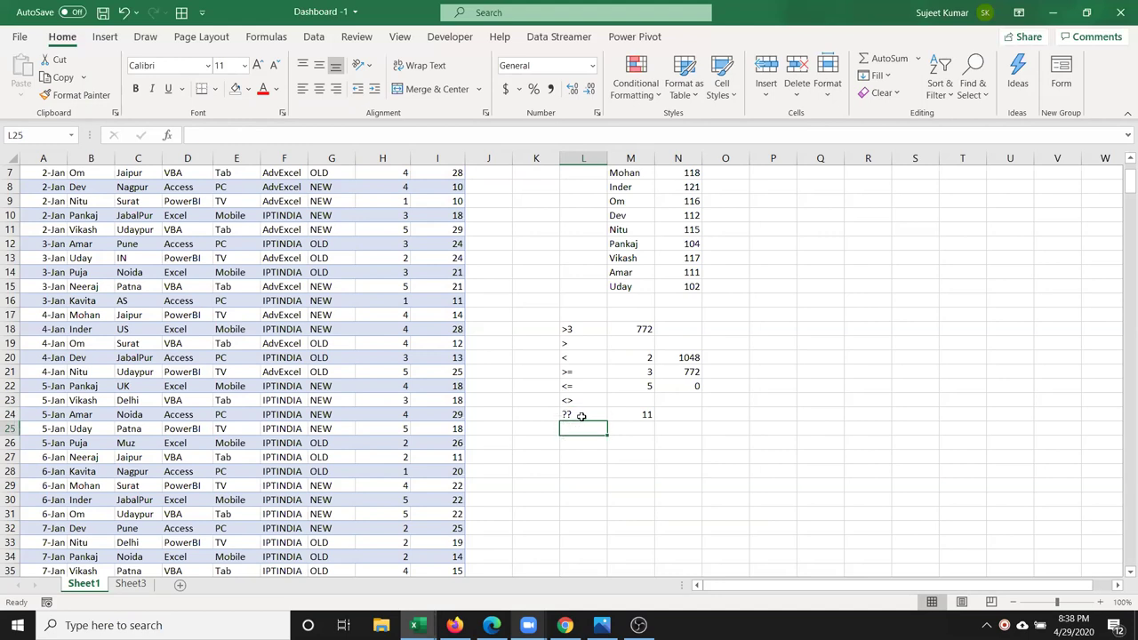
left_click(580, 416)
scroll(434, 416, "up", 2)
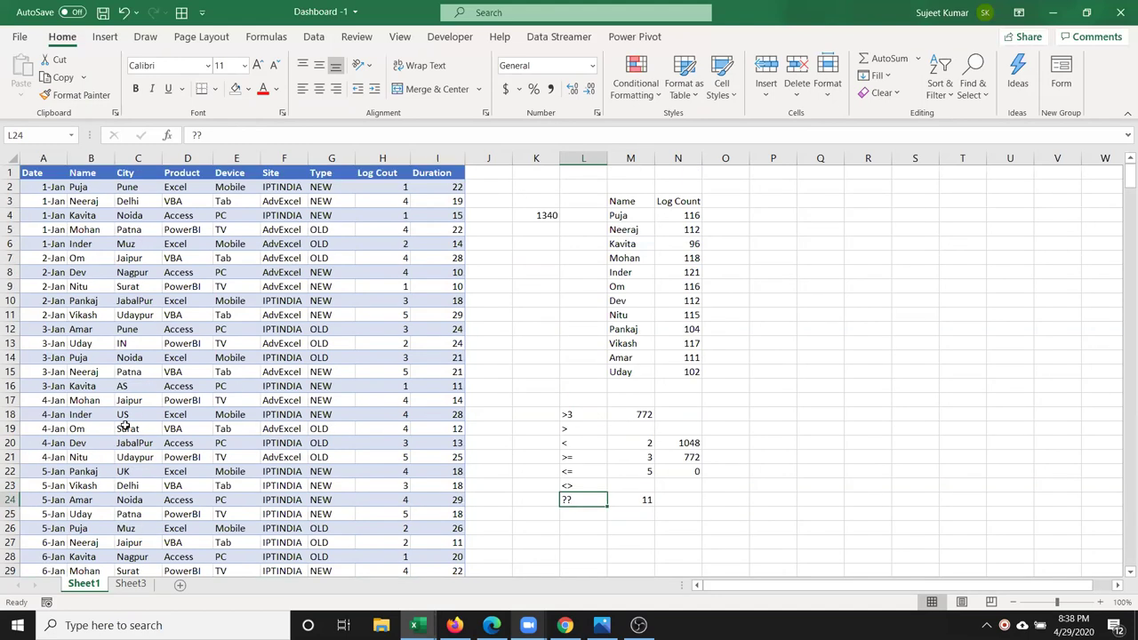
left_click(92, 189)
left_click(85, 284)
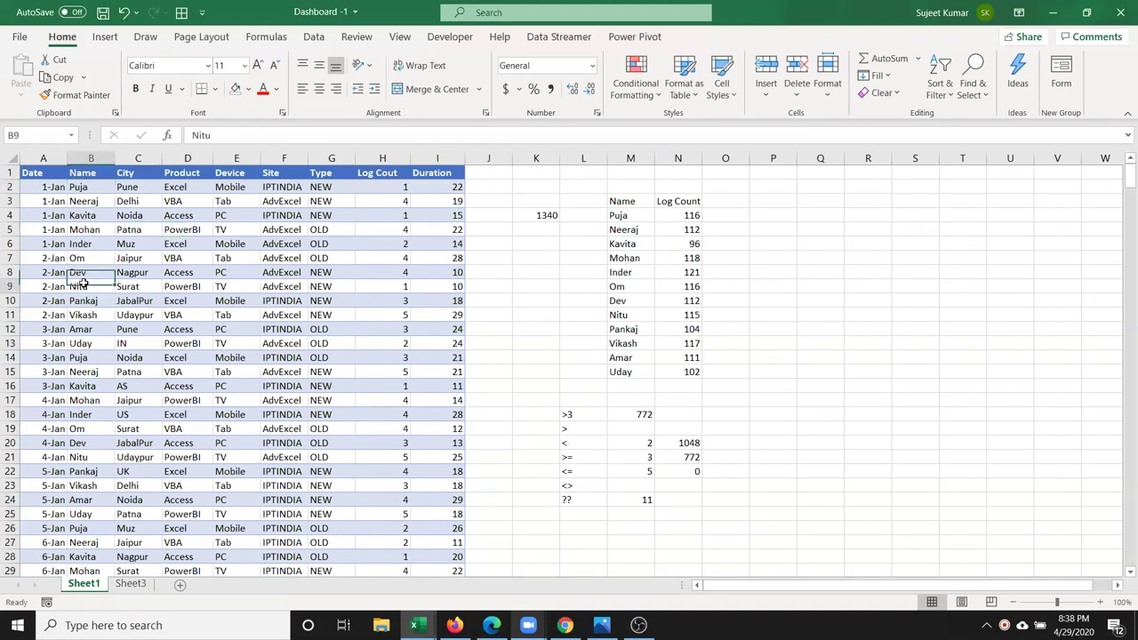
type("Puja Singh")
key("Return")
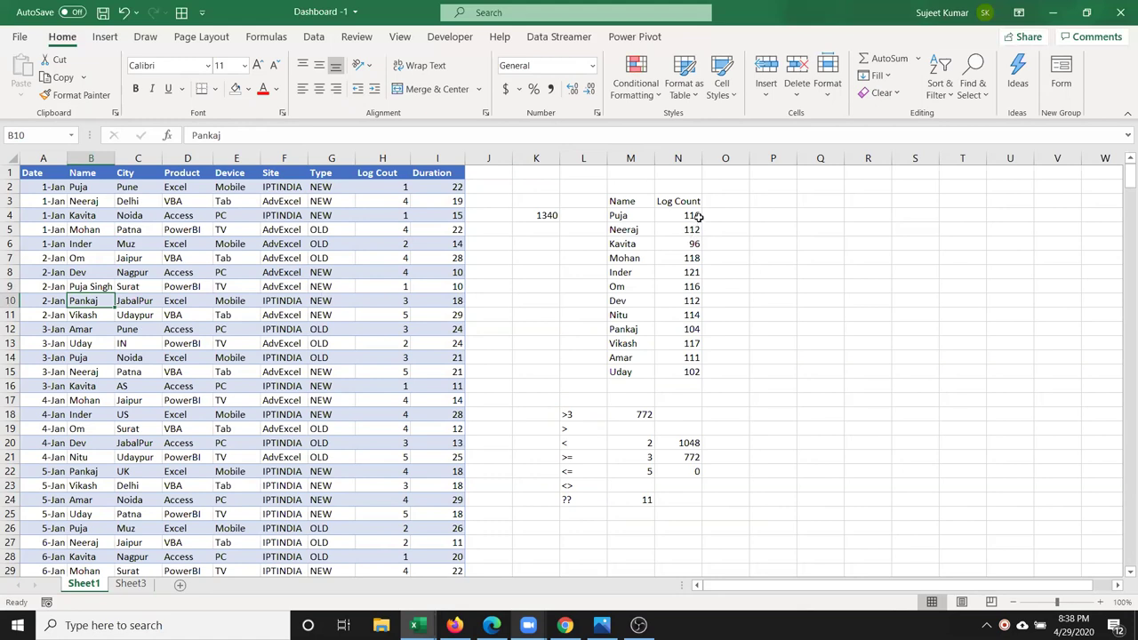
left_click(95, 283)
left_click_drag(95, 282, 96, 397)
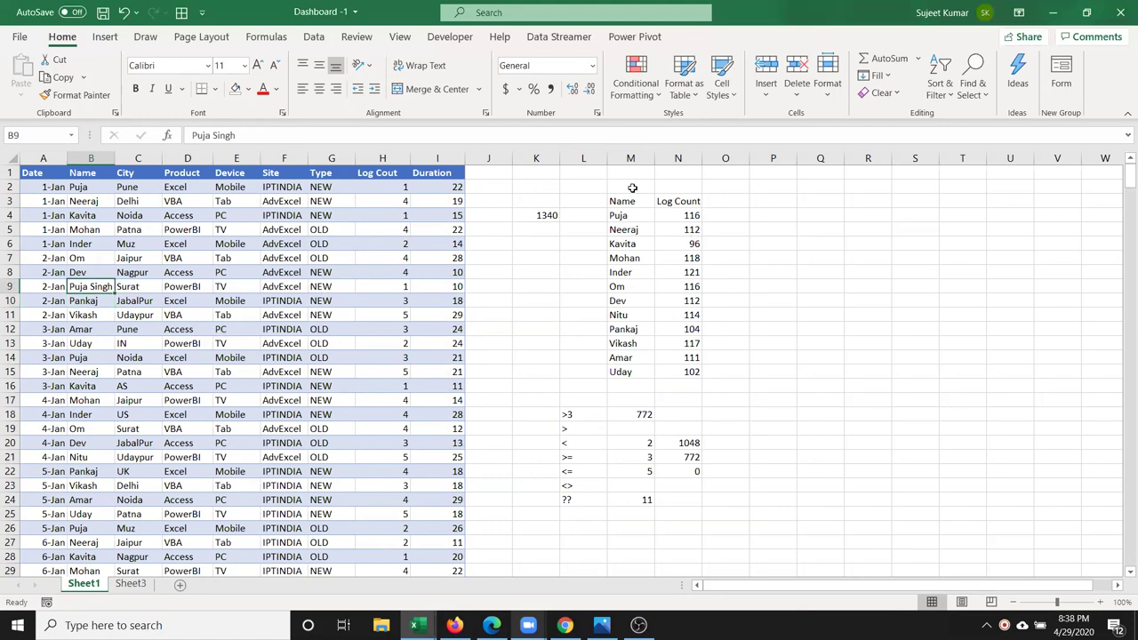
left_click(96, 398)
type("Puja")
key("Return")
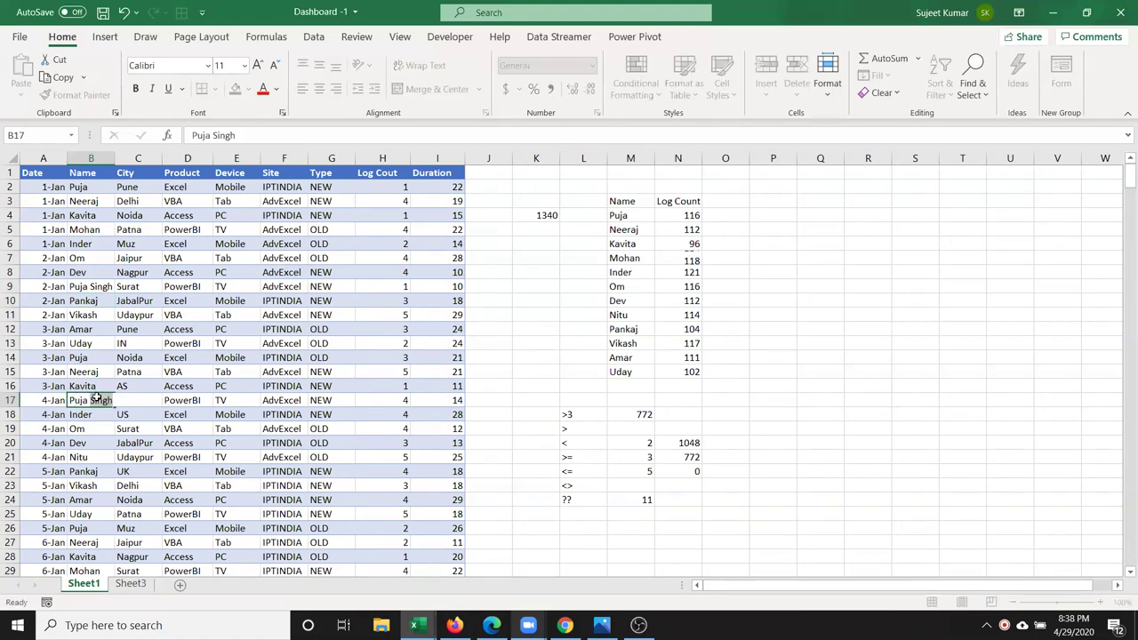
left_click(632, 215)
double_click(632, 215)
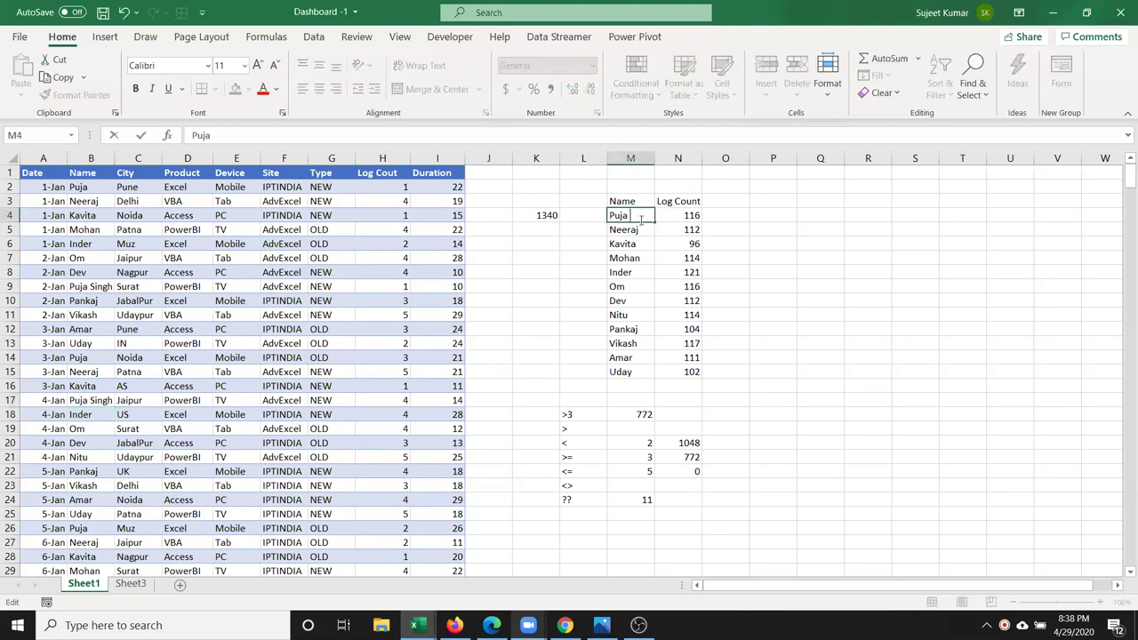
type("Singh")
key("Return")
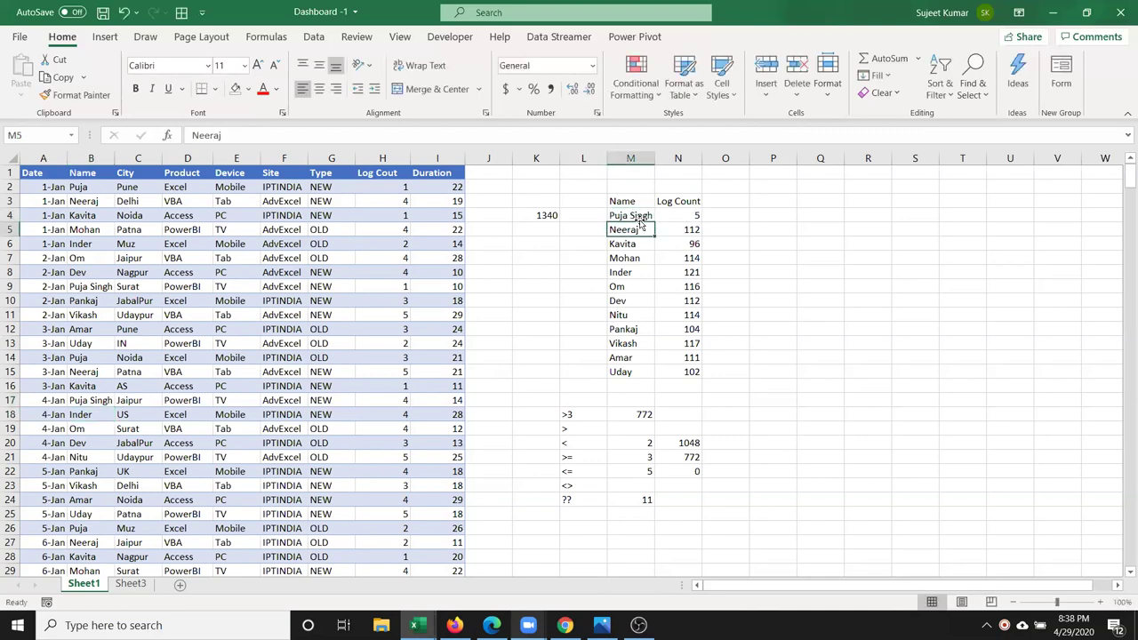
key("ctrl+z")
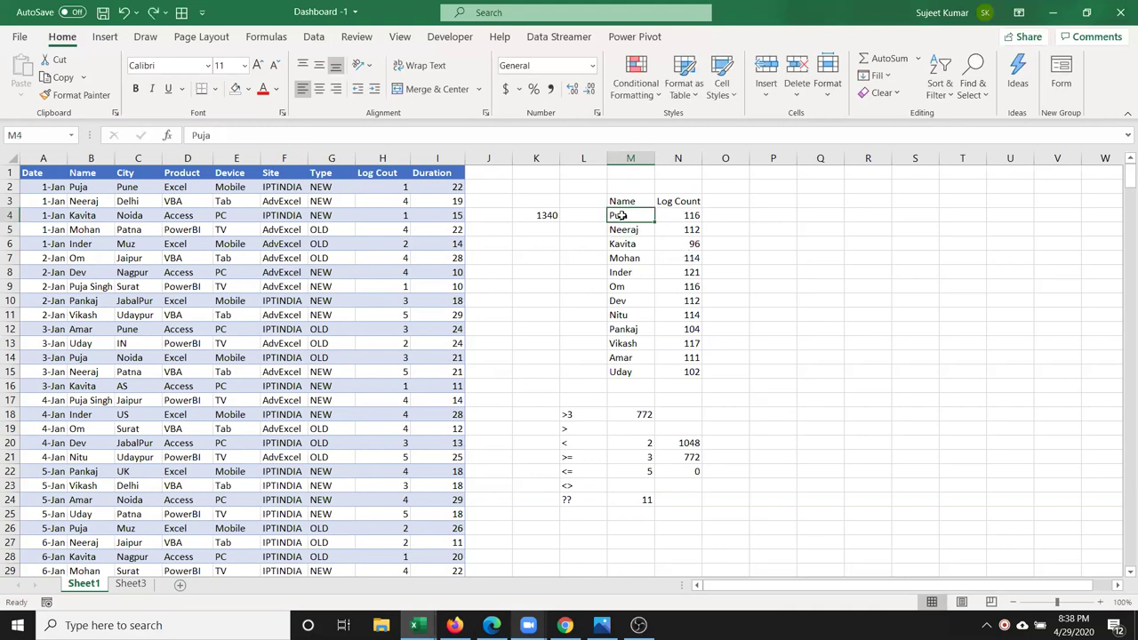
Change M4 to the *Puja* wildcard so N4 totals 121
double_click(619, 215)
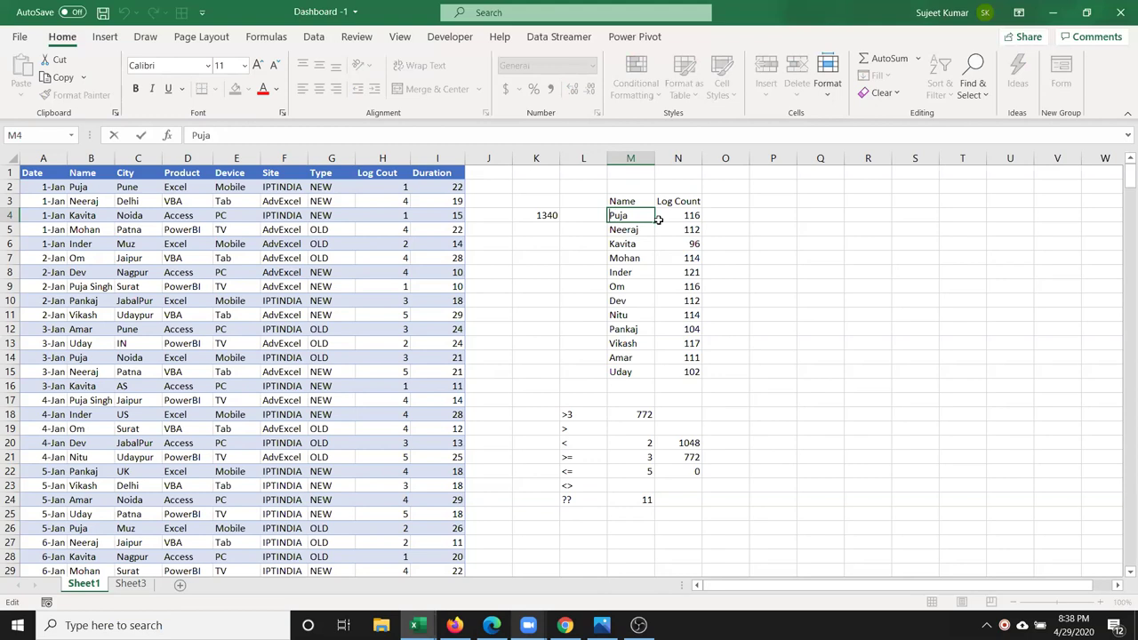
type("*")
key("Return")
key("Up")
key("F2")
type("*")
key("Return")
left_click(640, 216)
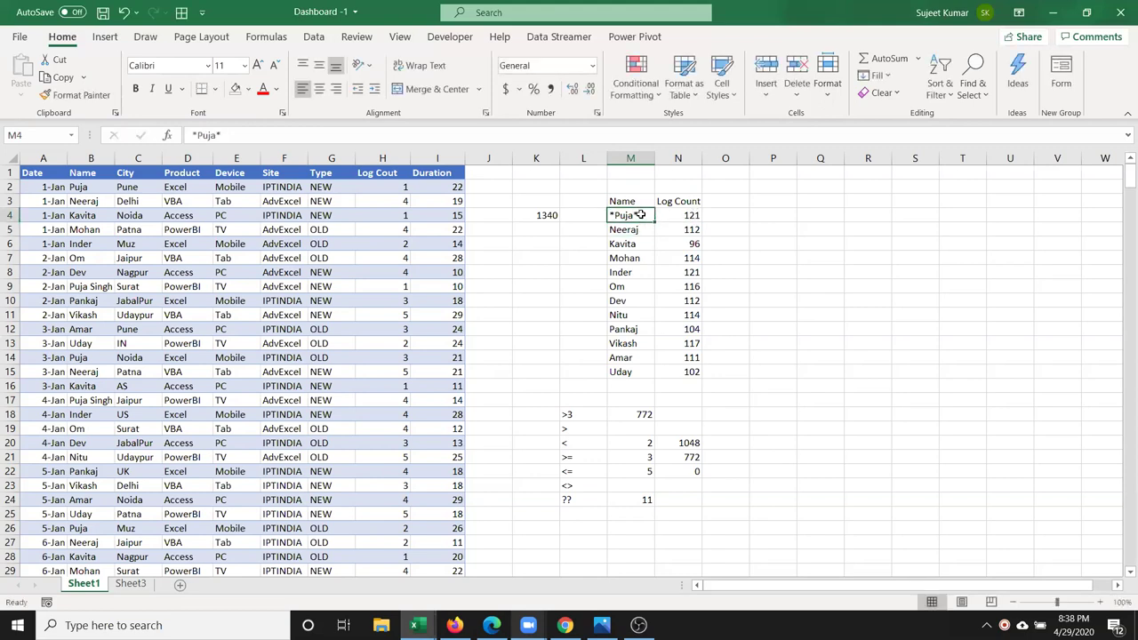
Write the patterns *Puja*, *Puja and Puja* into O4, P4 and Q4
left_click(737, 215)
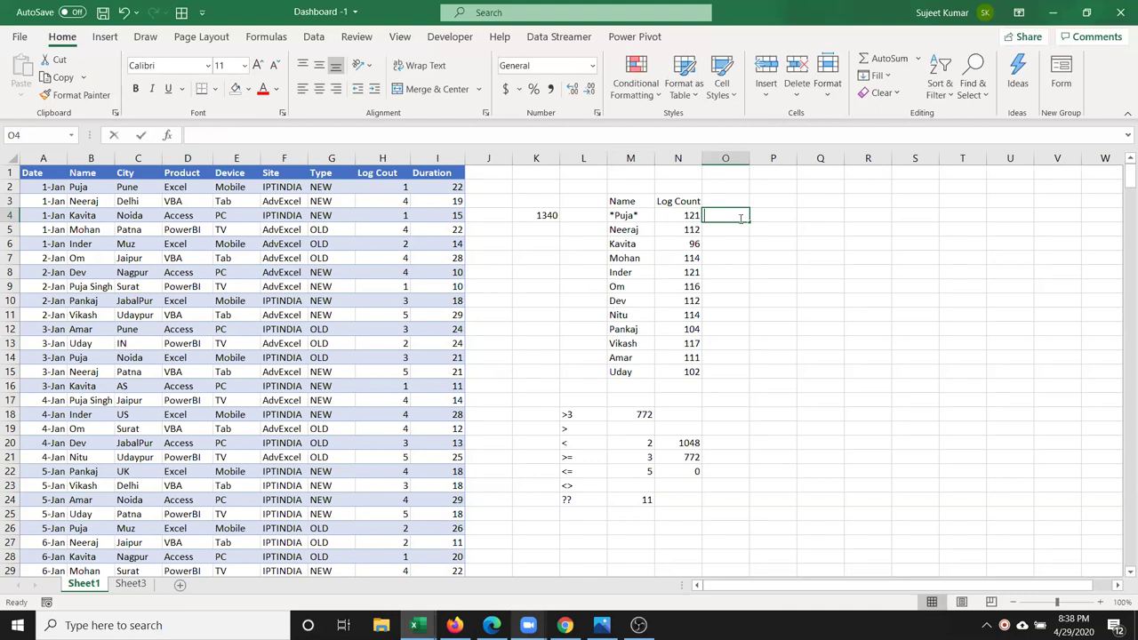
type("*Puja")
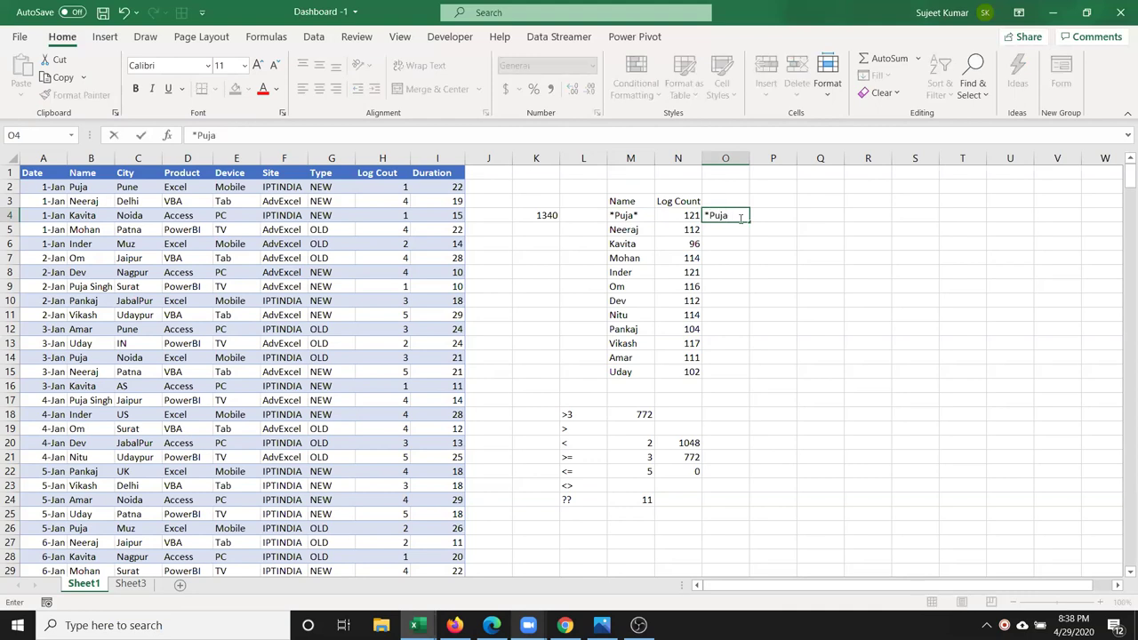
type("*")
key("Return")
left_click(740, 218)
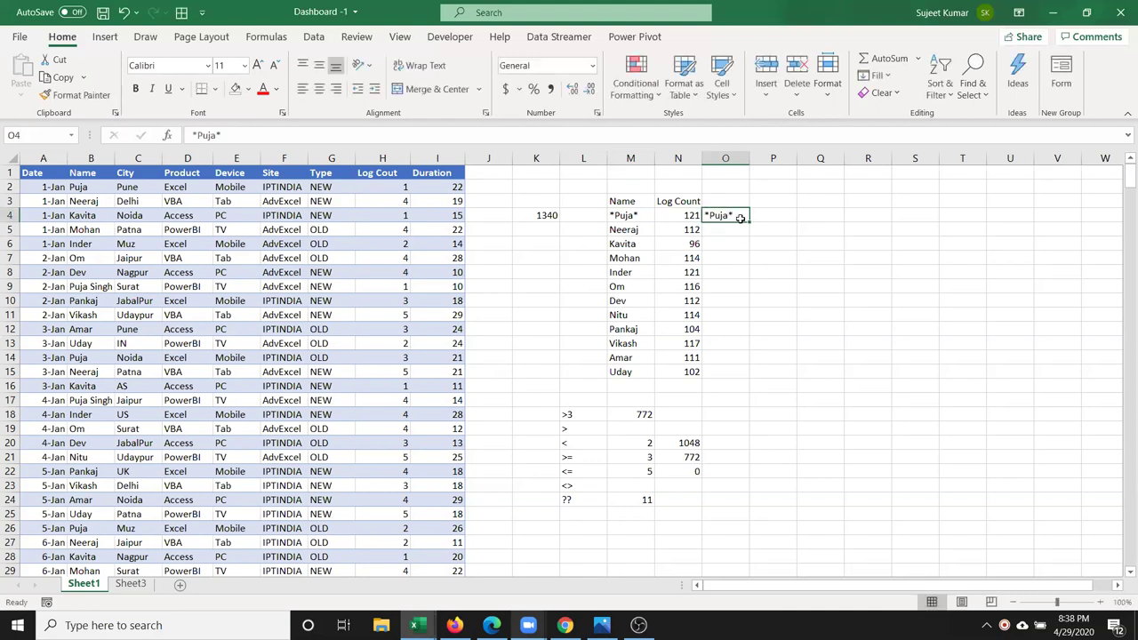
key("Right")
type("*Puja")
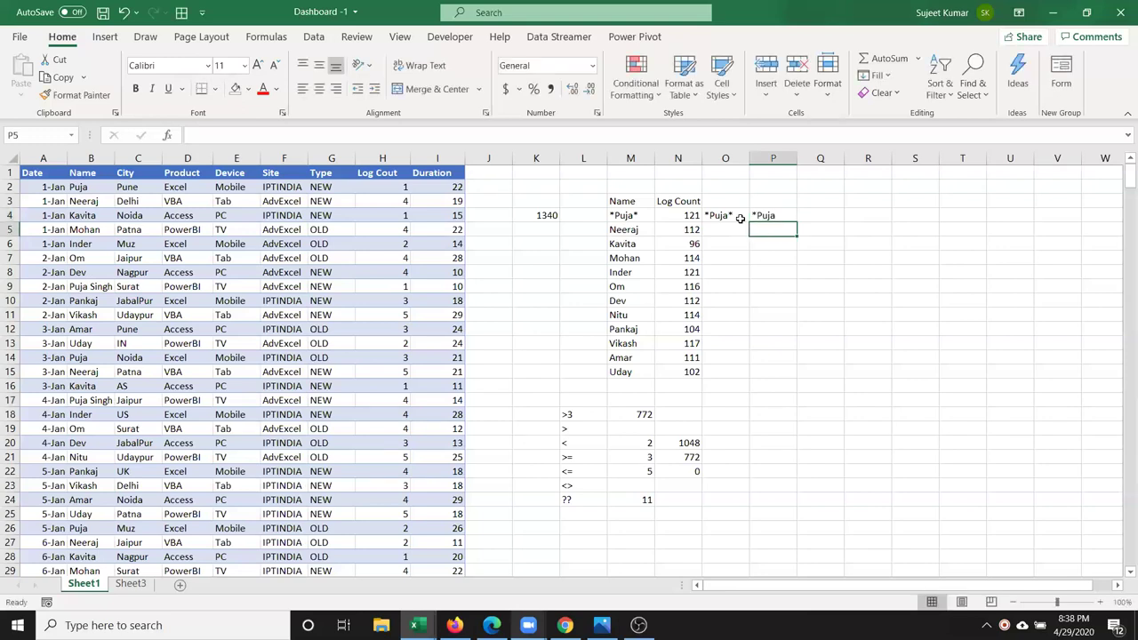
key("Tab")
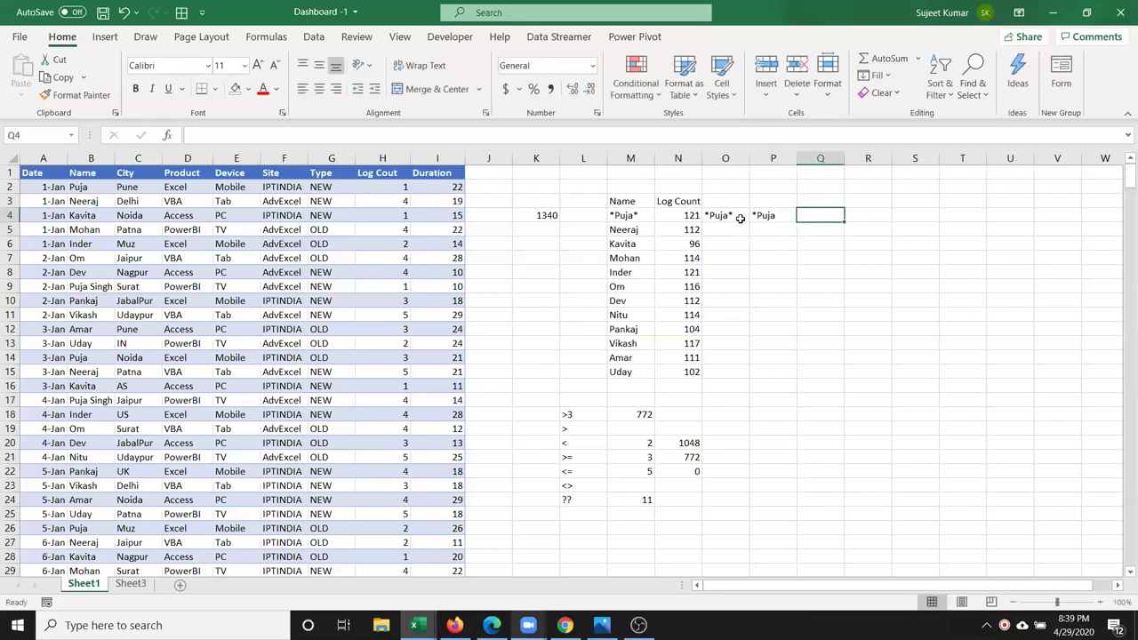
type("Puja*")
key("Return")
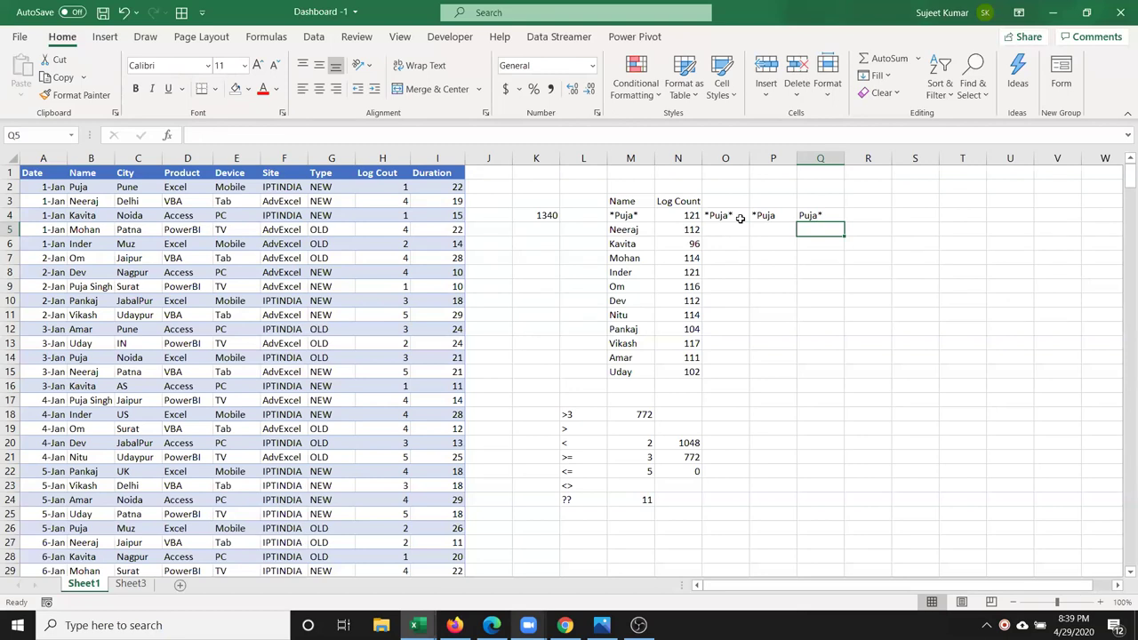
Remove both asterisks from M4, leaving plain Puja
double_click(643, 215)
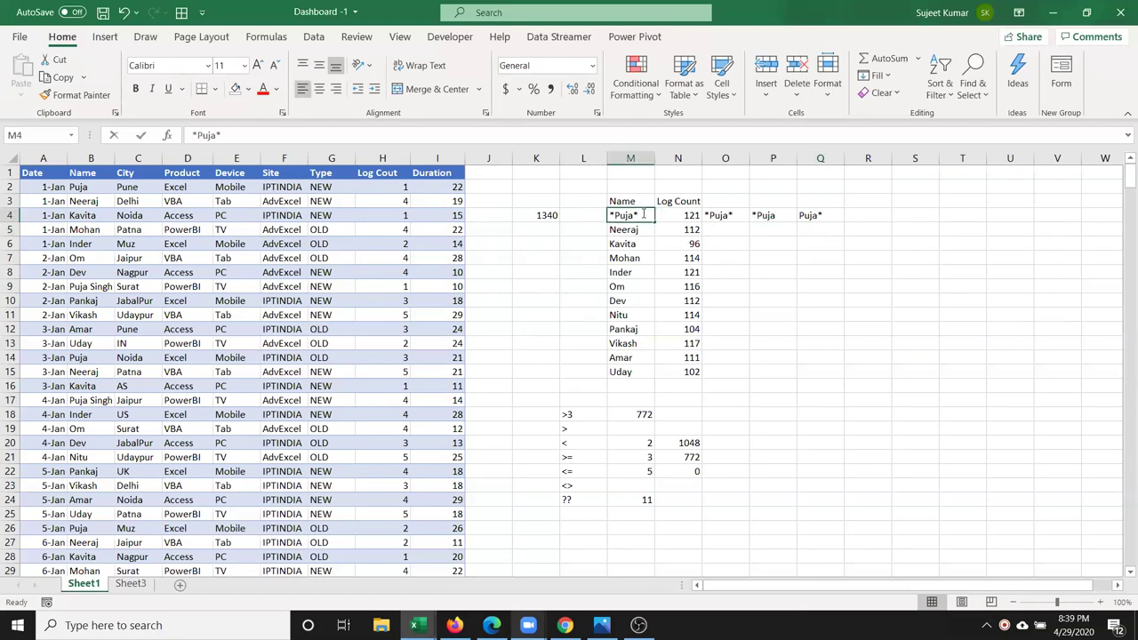
key("BackSpace")
key("Left")
key("Left")
key("Left")
key("Left")
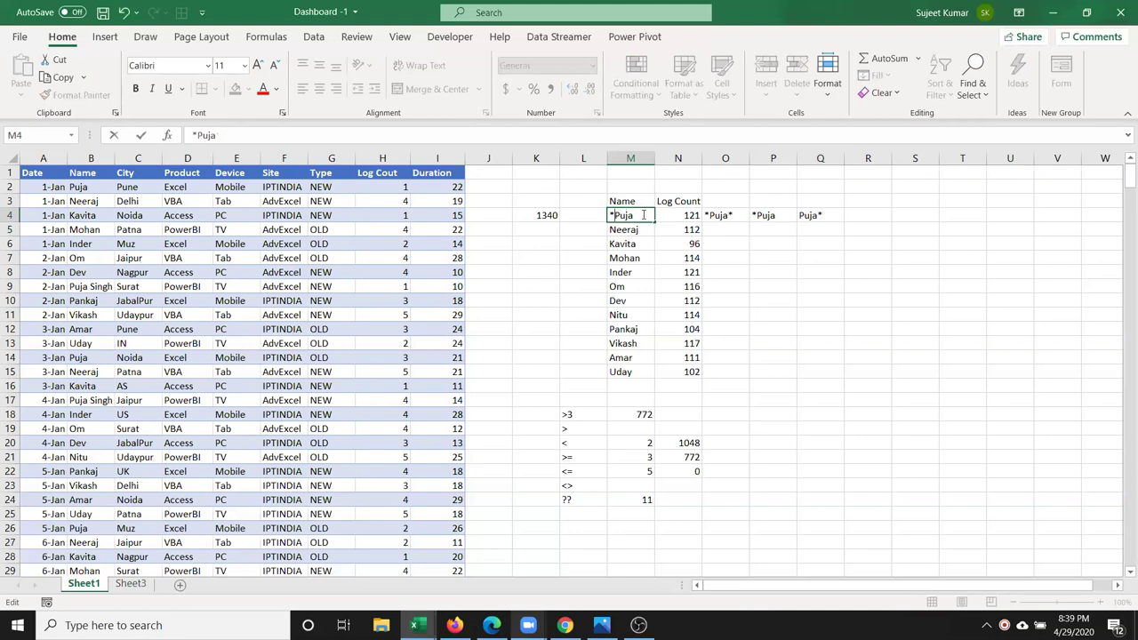
key("BackSpace")
key("Return")
Edit N4 to =SUMIF(B:B,"*"&M4&"*",H:H), still totalling 121
key("Up")
key("Right")
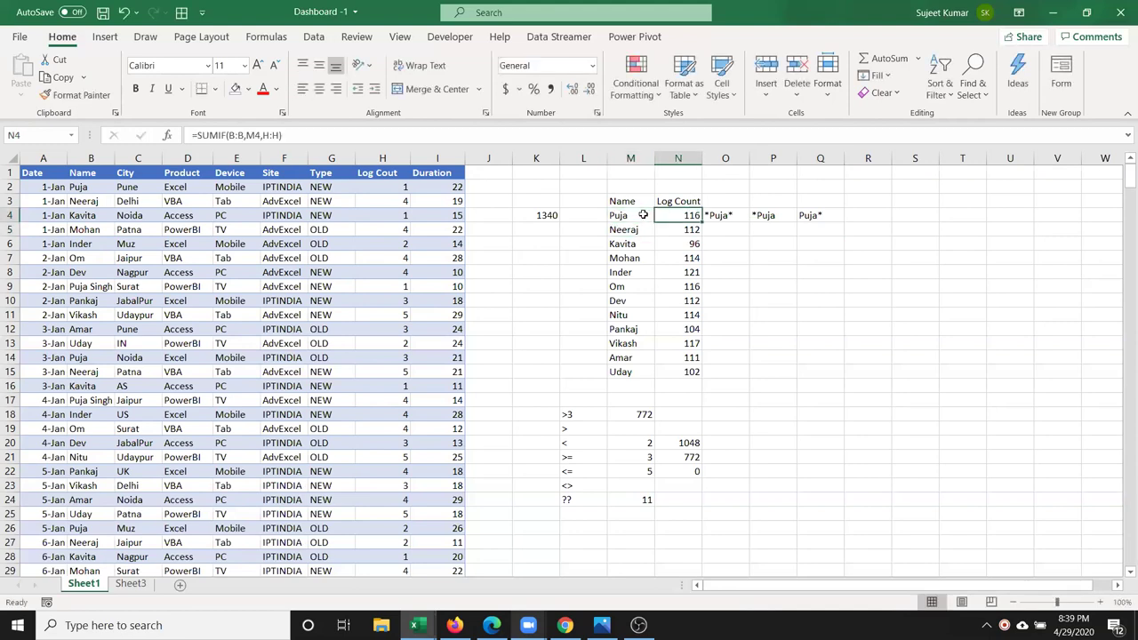
key("F2")
key("Left")
key("Left")
key("Left")
key("Left")
key("Left")
key("Left")
key("Left")
key("Left")
key("Right")
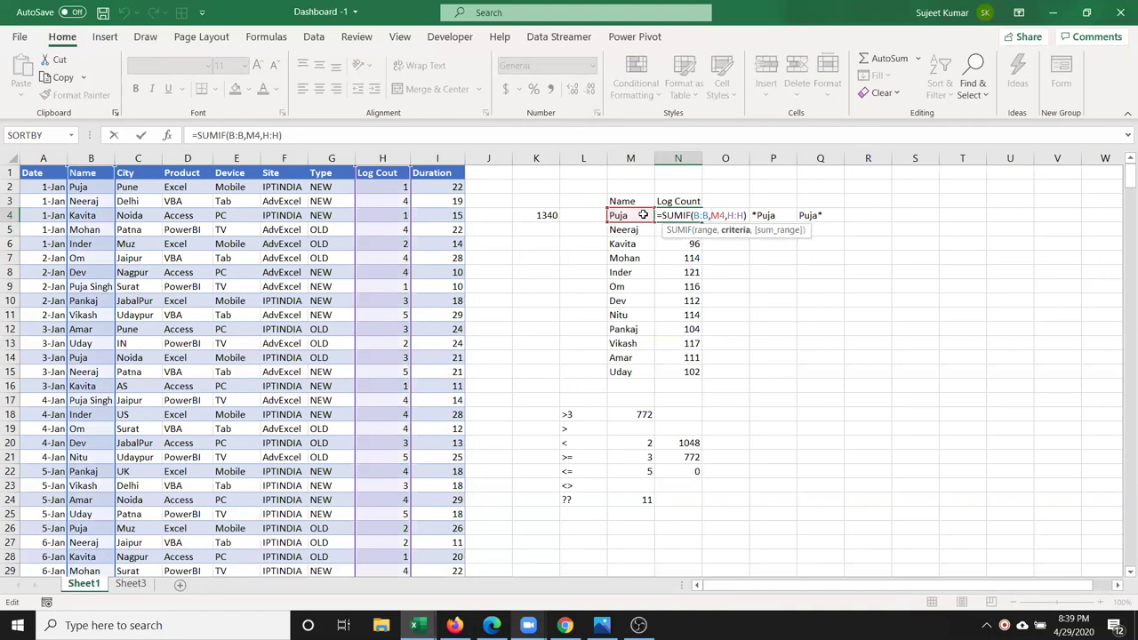
type("\"*")
type("\"")
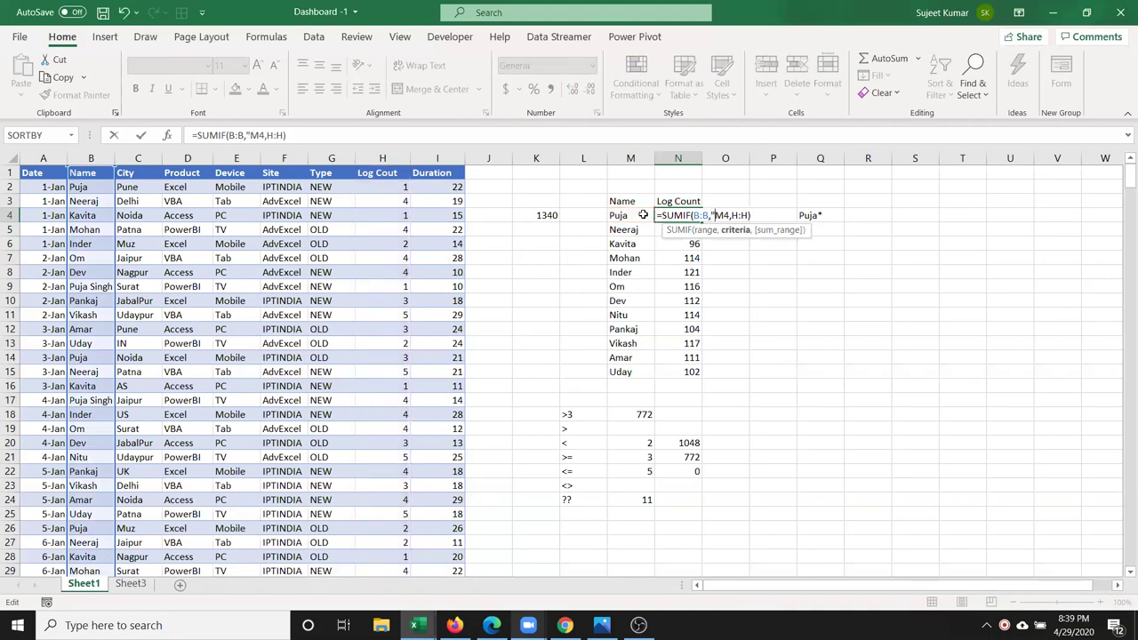
type("&")
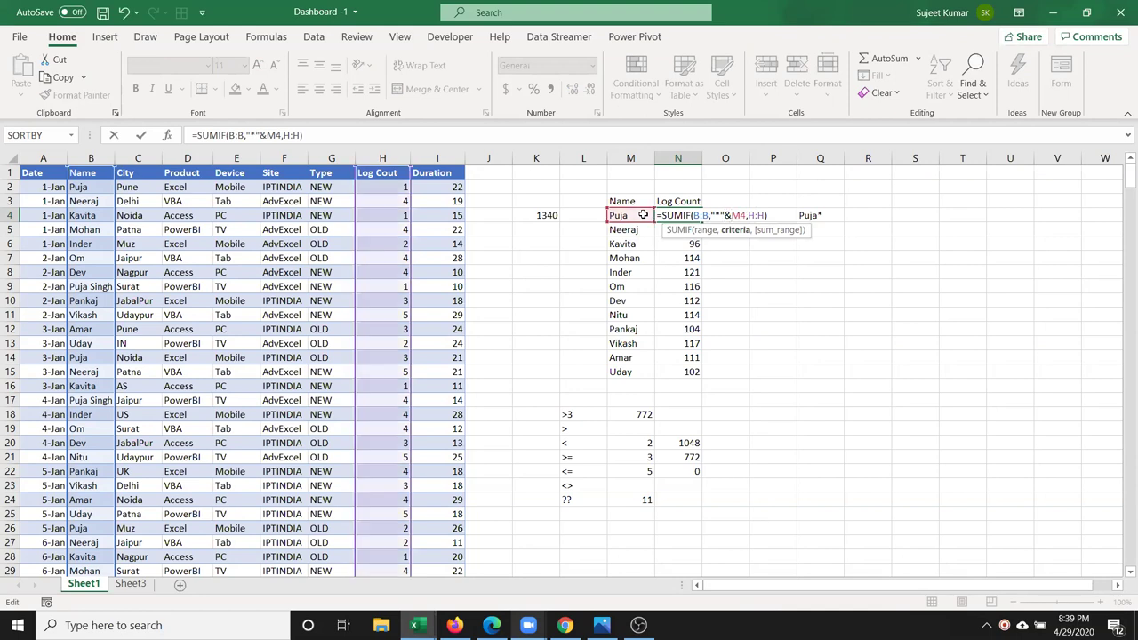
type("\"*\"\"")
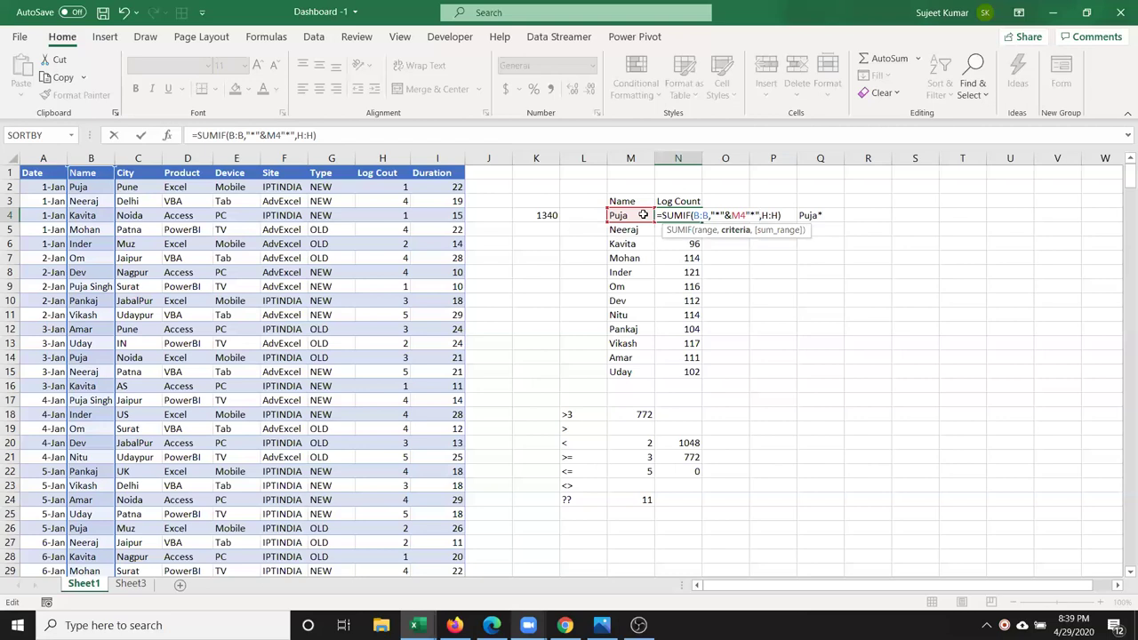
key("Left")
key("Left")
key("Left")
type("&")
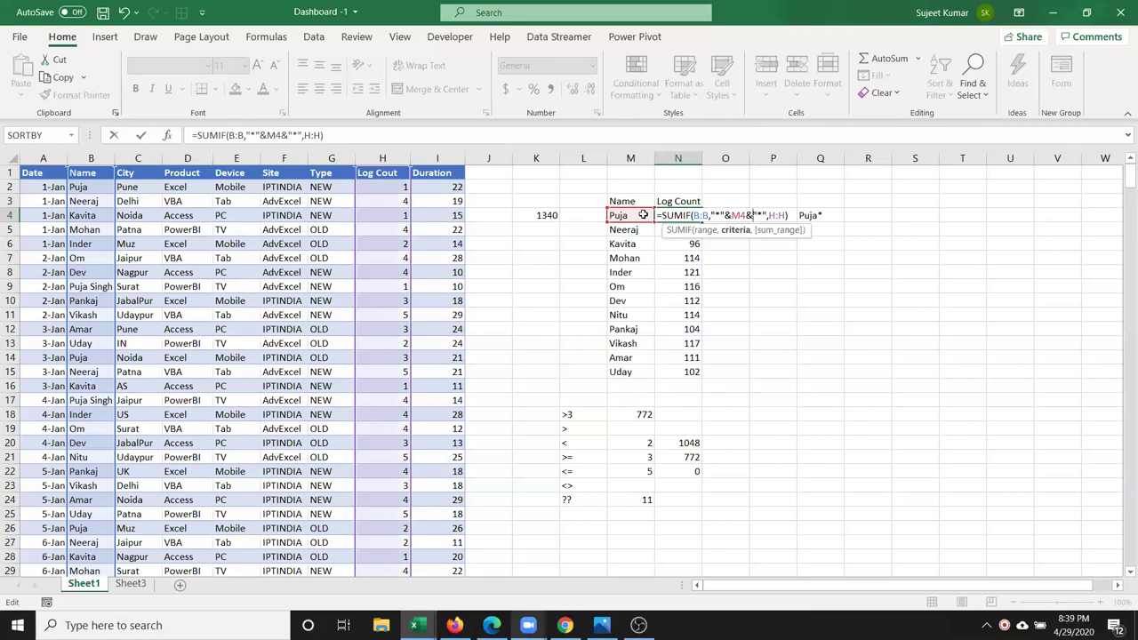
key("Return")
key("Up")
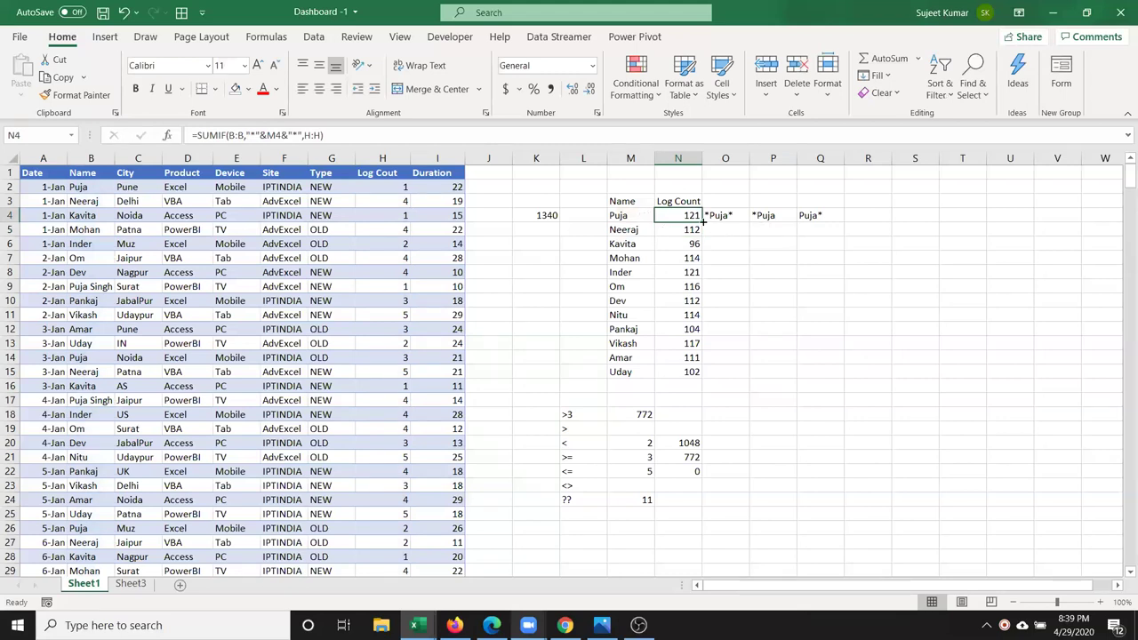
left_click_drag(716, 216, 765, 216)
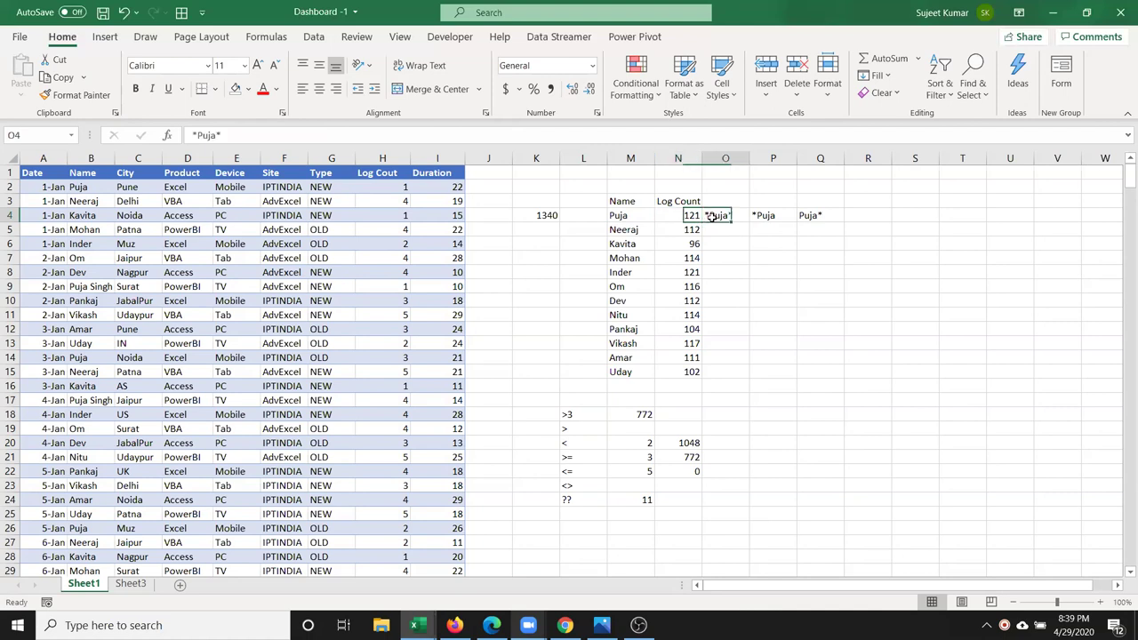
left_click(589, 513)
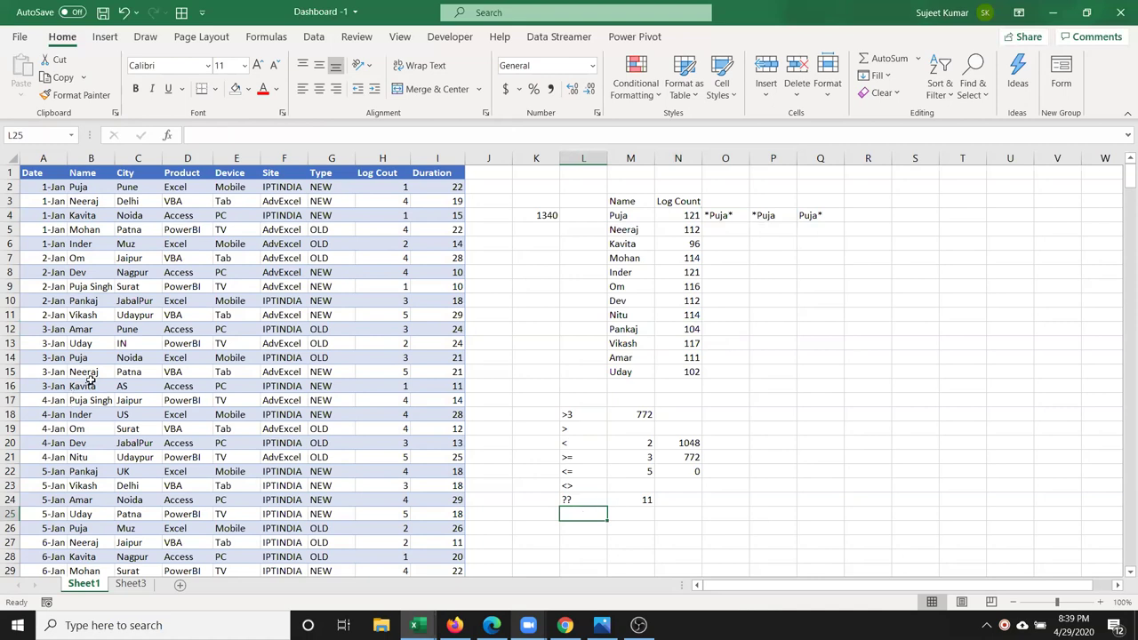
Review the city entries and change the L24 criterion to ??*
left_click_drag(142, 254, 138, 383)
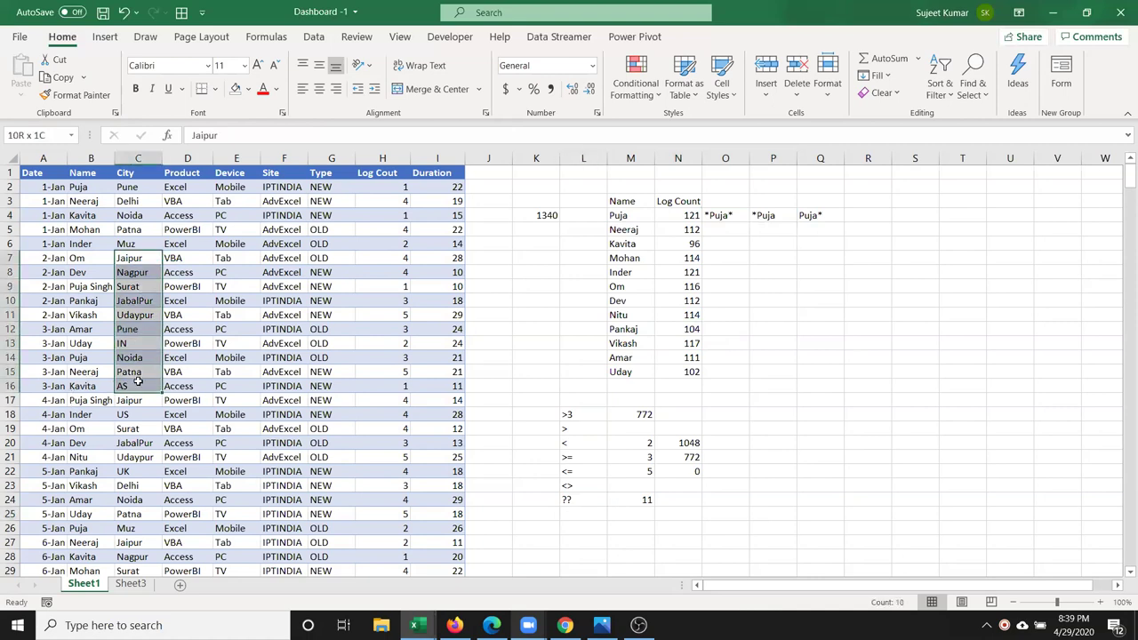
left_click(138, 383)
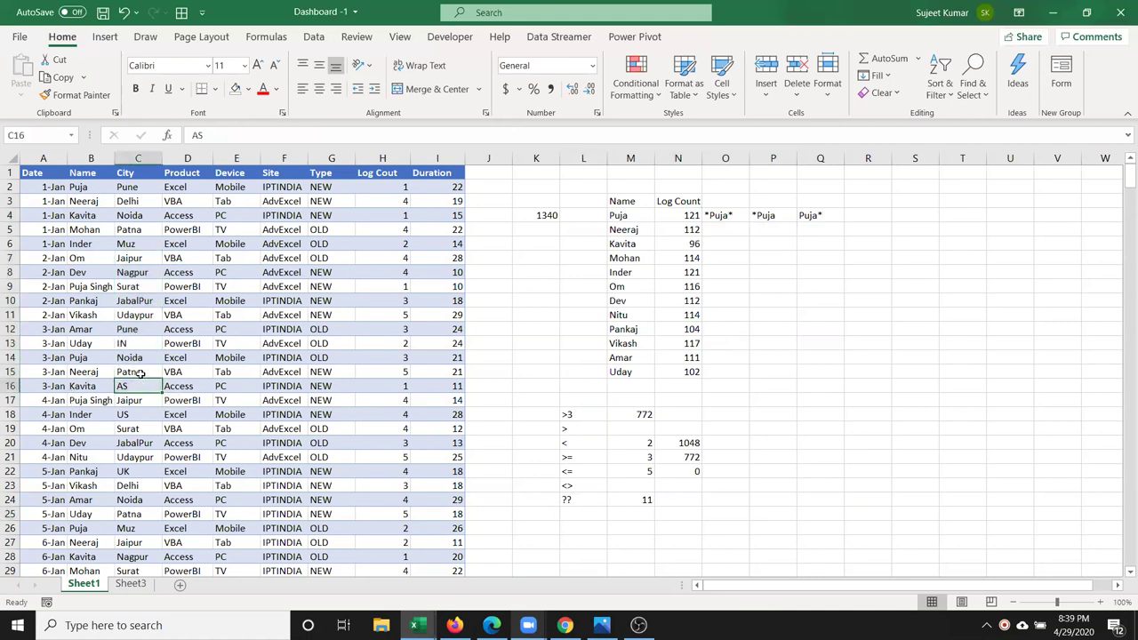
left_click(577, 503)
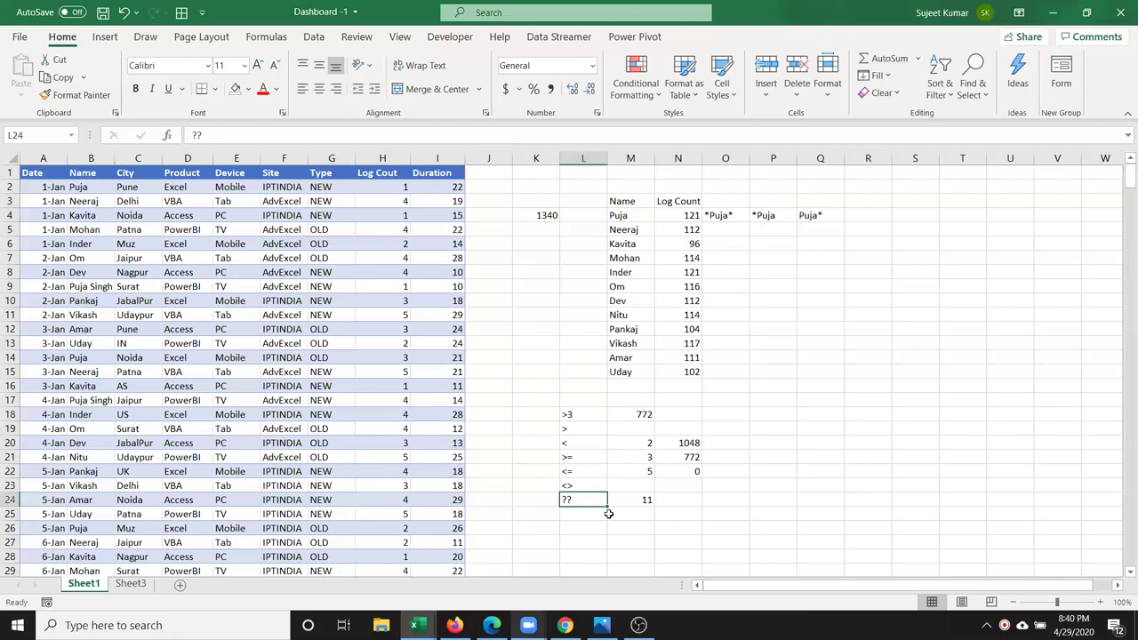
left_click(599, 516)
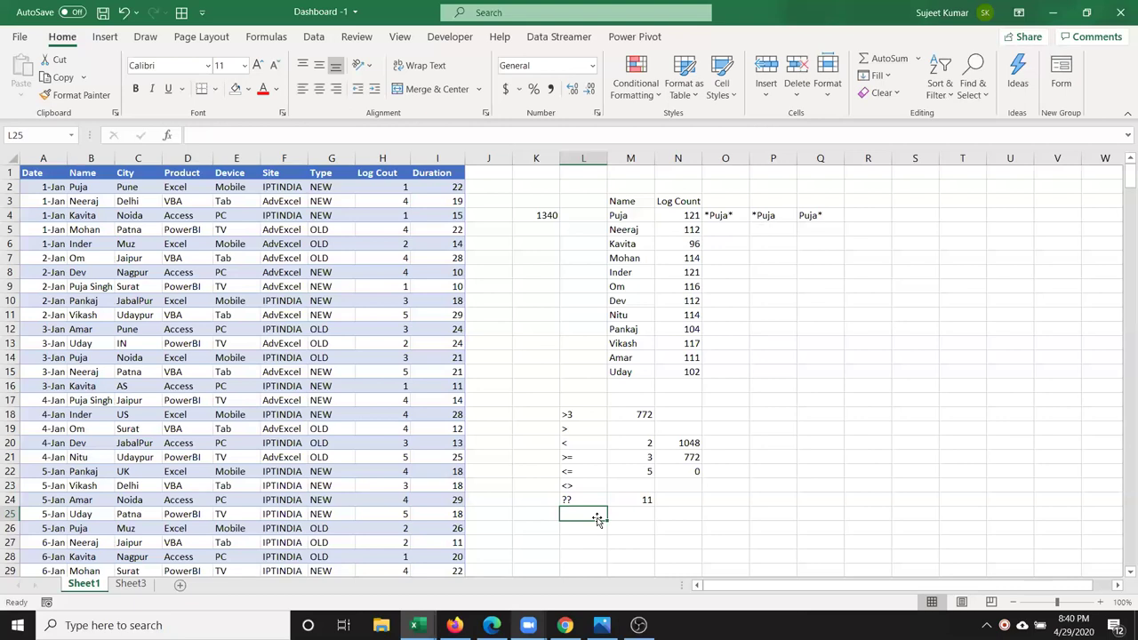
key("Up")
key("F2")
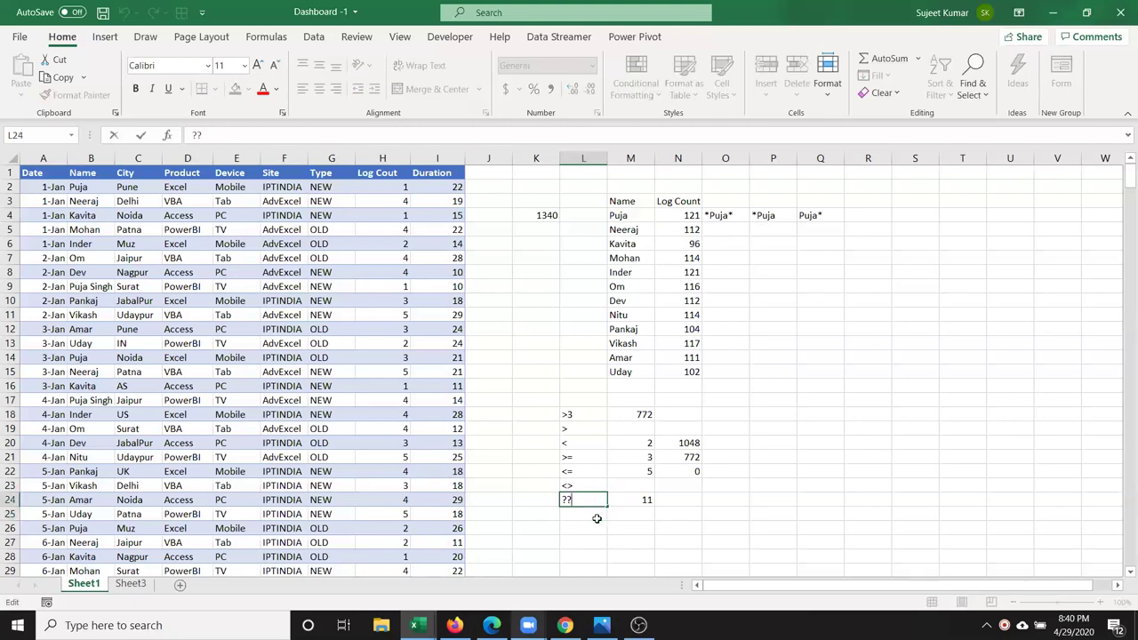
type("*")
key("Return")
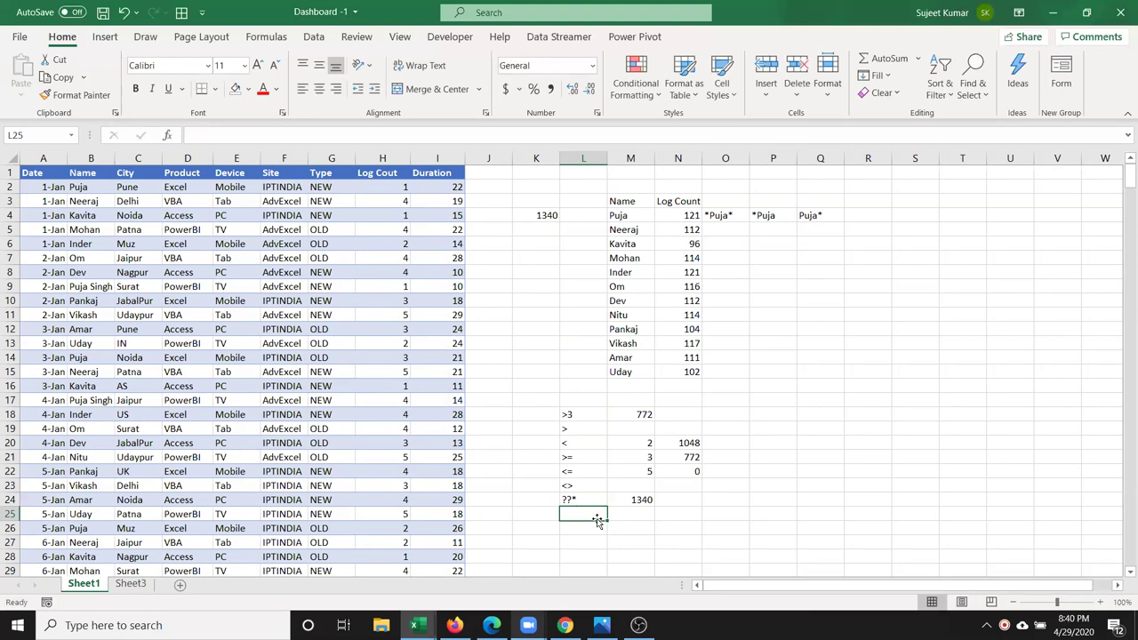
Extend the L24 criterion to ???* so M24's SUMIF totals 1329
key("Up")
key("F2")
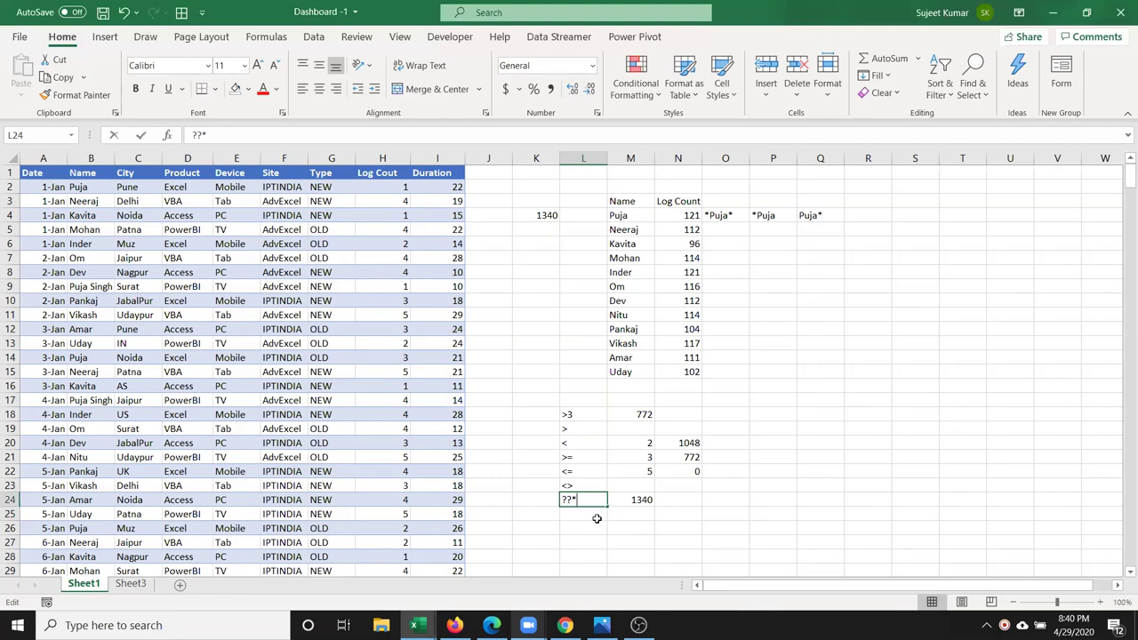
type("?")
key("ctrl+Return")
left_click(620, 499)
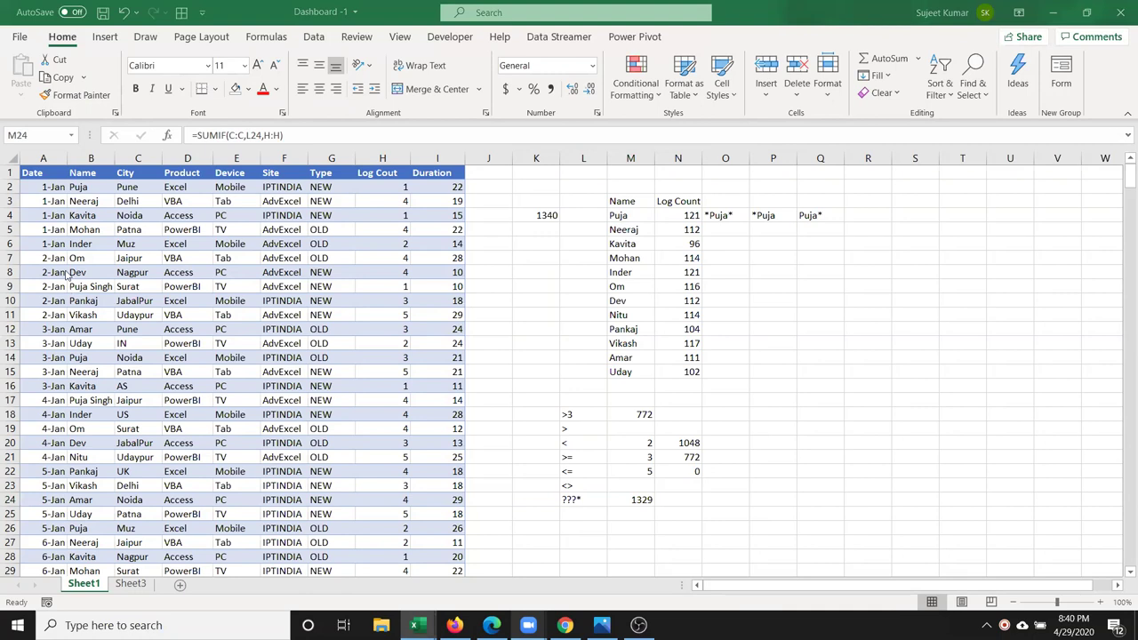
Copy Neeraj and Delhi from row 3 into L26:M26
left_click(96, 240)
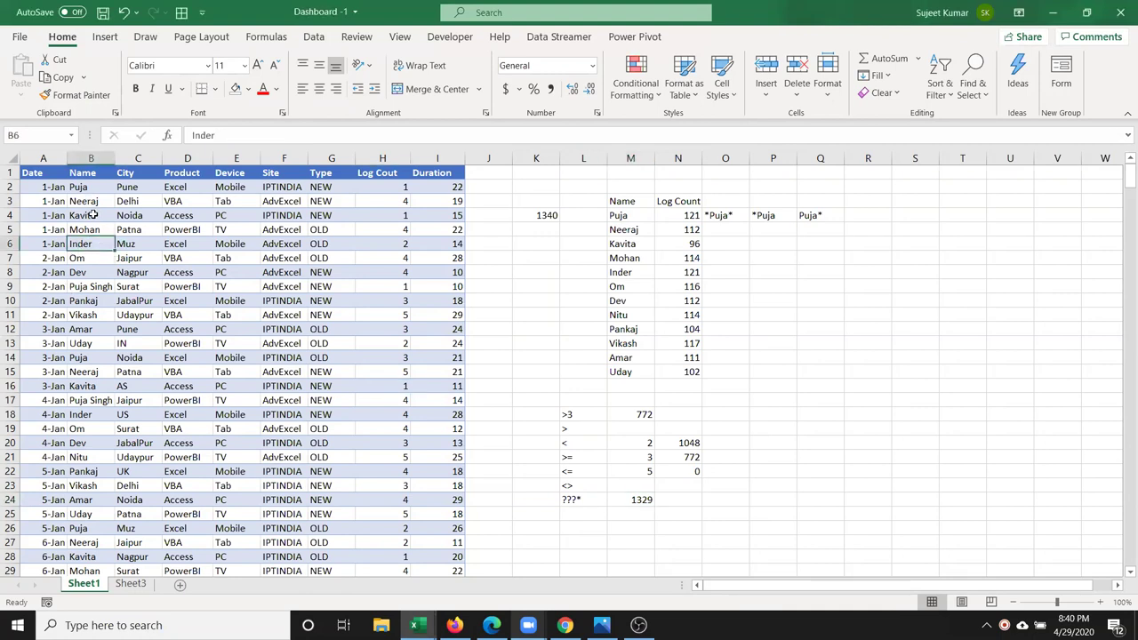
left_click_drag(94, 201, 120, 201)
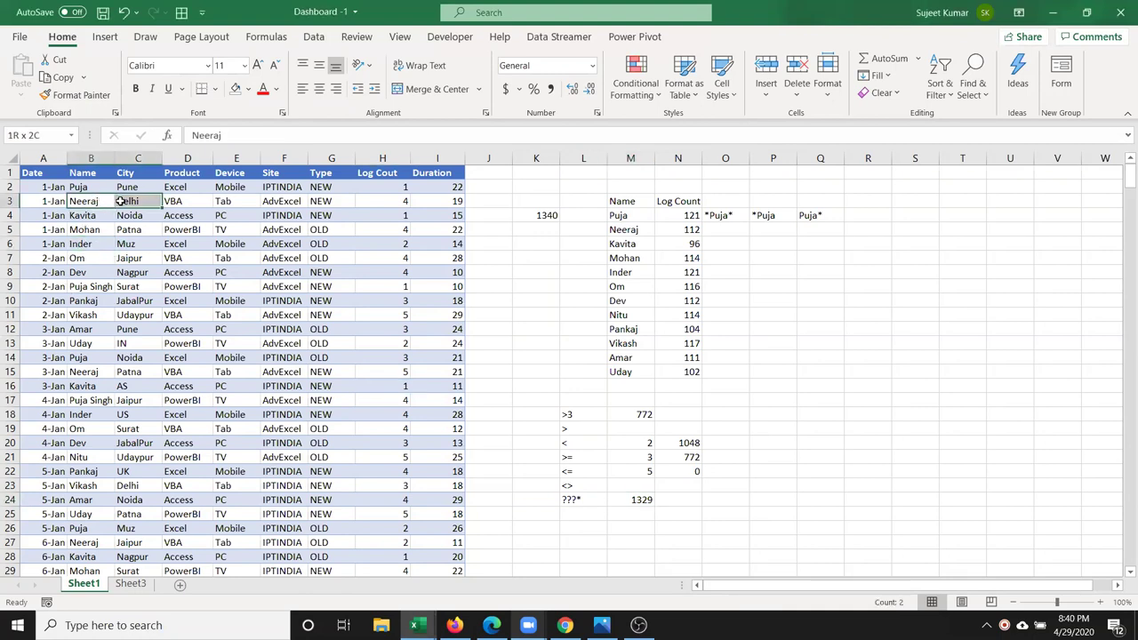
key("ctrl+c")
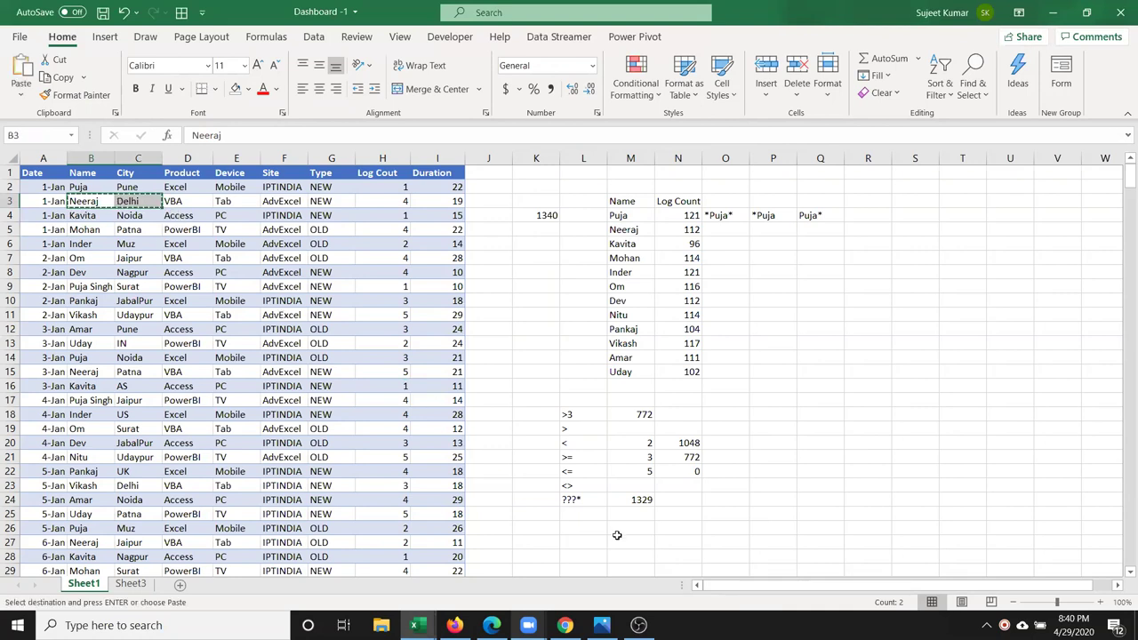
left_click(582, 527)
key("ctrl+v")
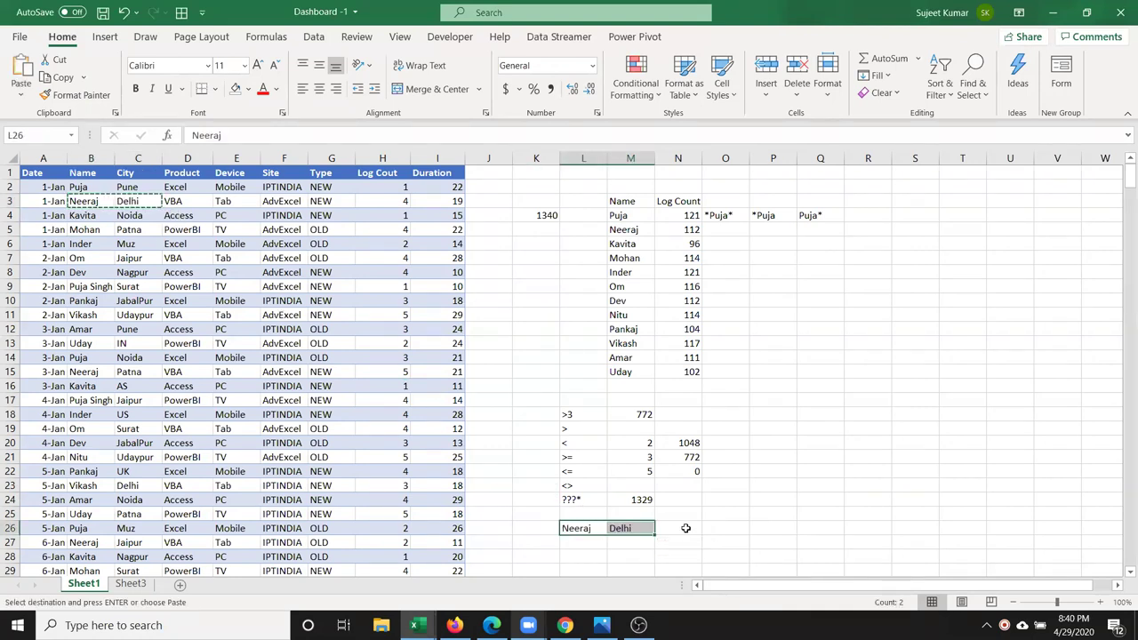
key("Escape")
Review the earlier per-name SUMIF formula for Kavita without changing it
left_click(681, 528)
left_click_drag(691, 355, 692, 243)
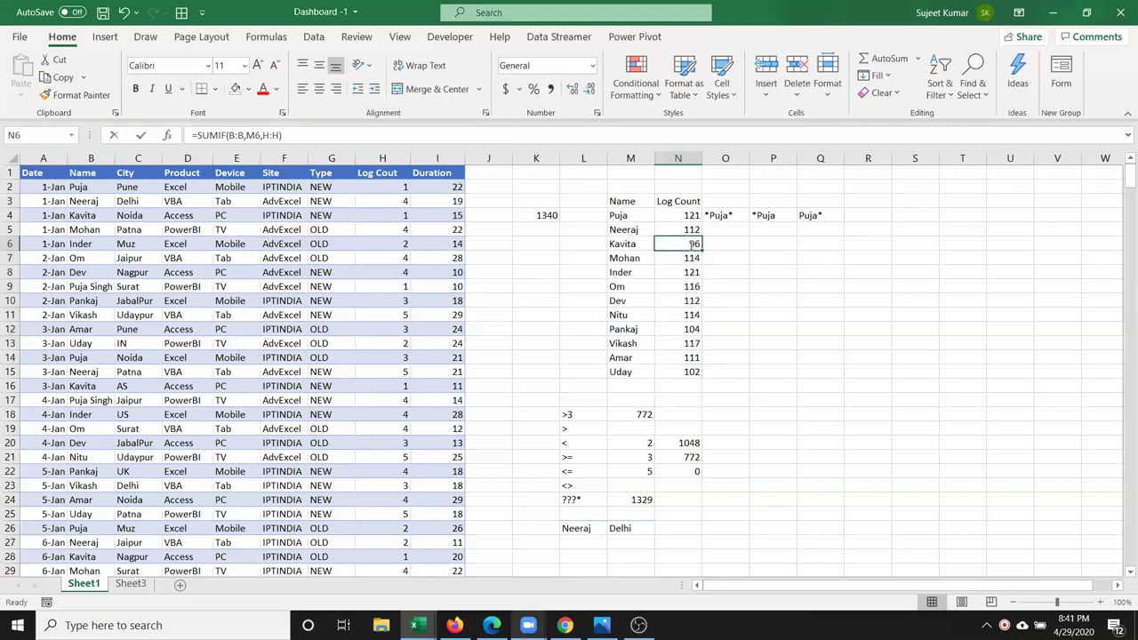
double_click(691, 243)
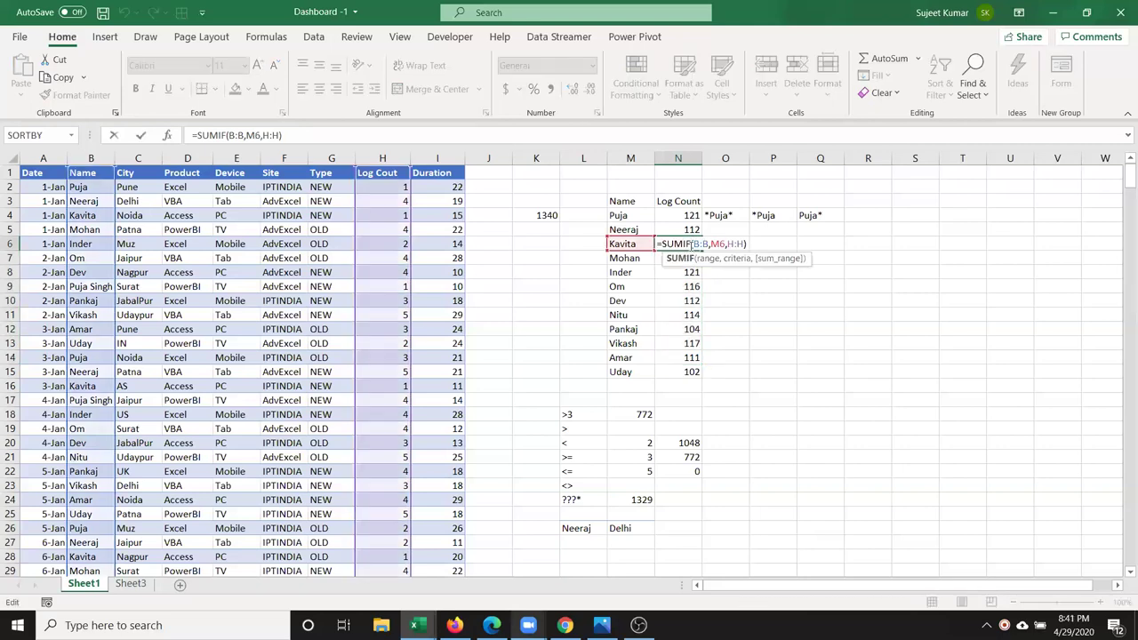
key("Escape")
Enter =SUMIFS(H:H,B:B,L26,C:C,M26) in N26, totalling 29 for Neeraj in Delhi
left_click(681, 528)
type("=s")
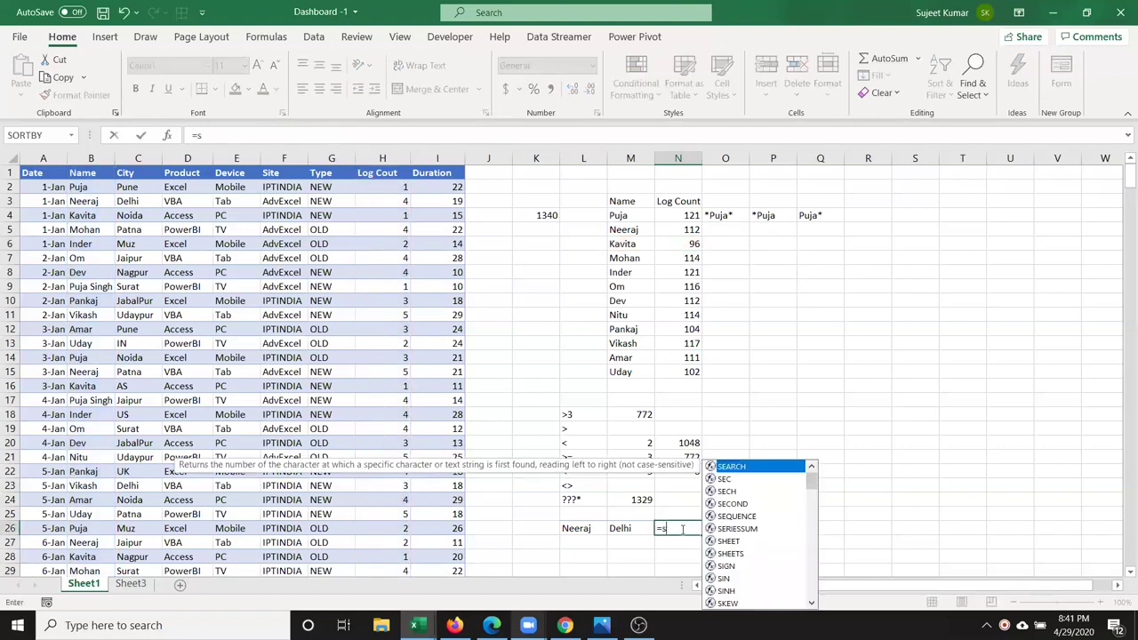
type("um")
key("Down")
key("Down")
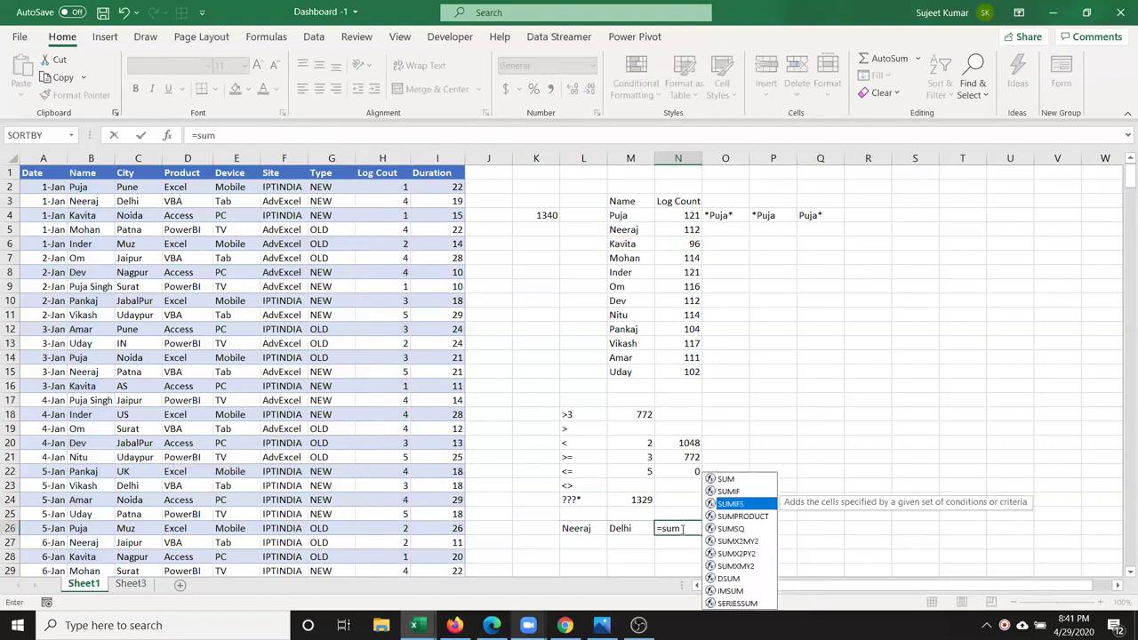
key("Tab")
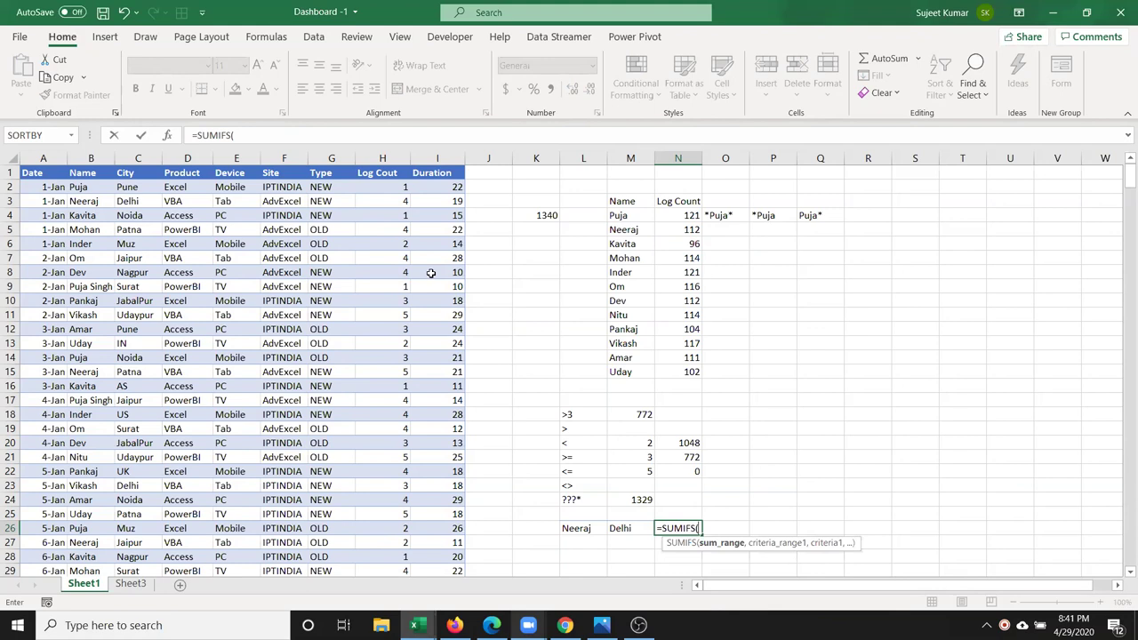
left_click(380, 158)
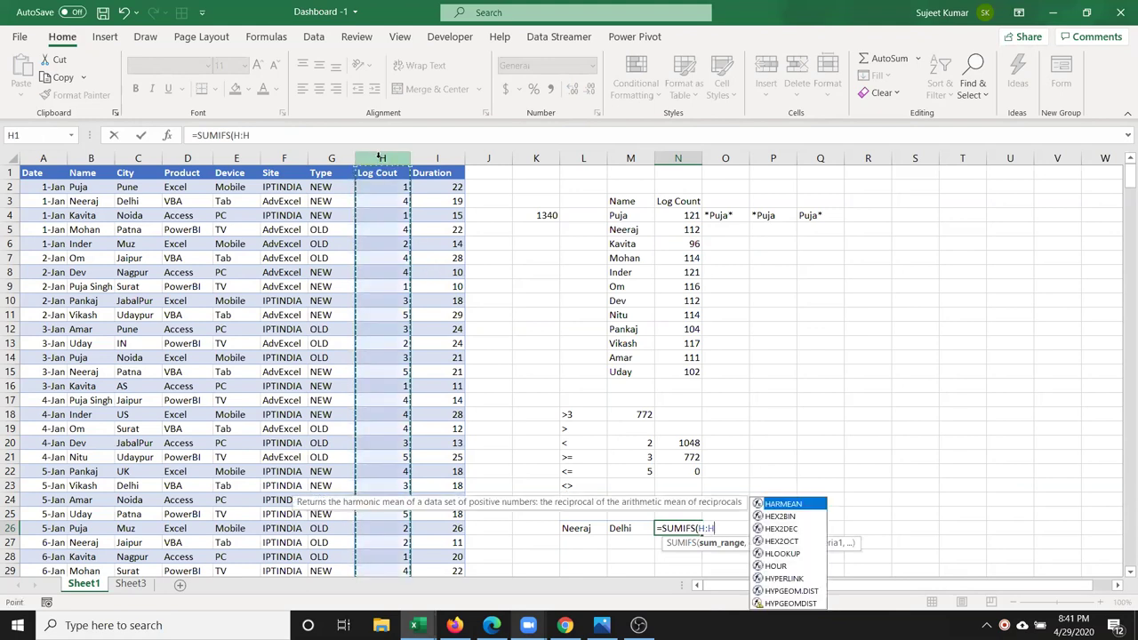
type(",")
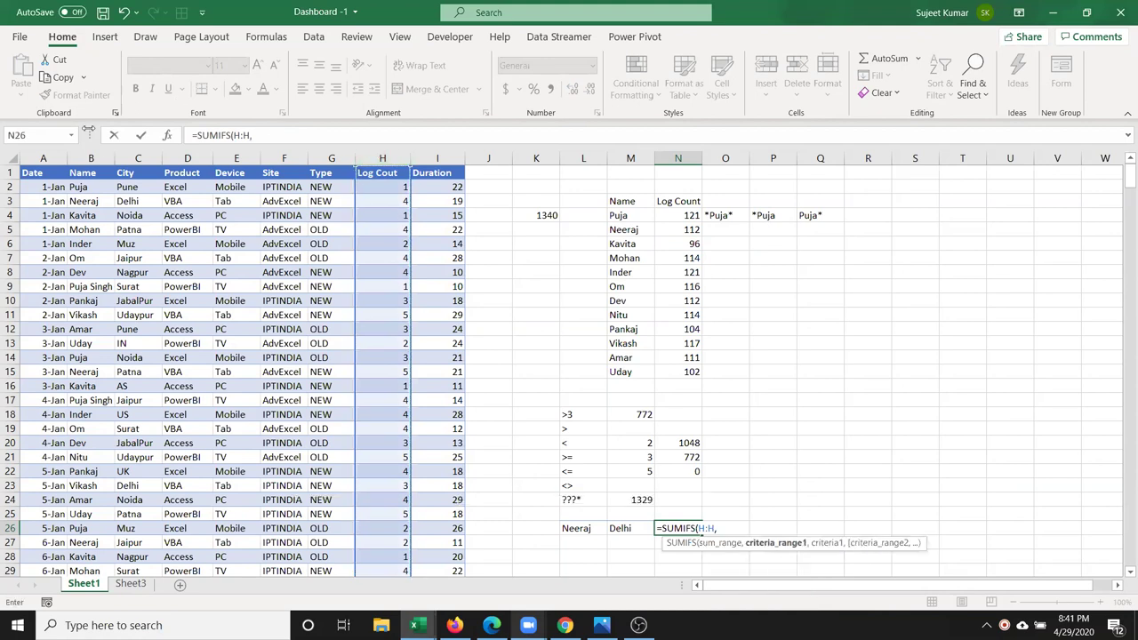
left_click(107, 157)
type(",")
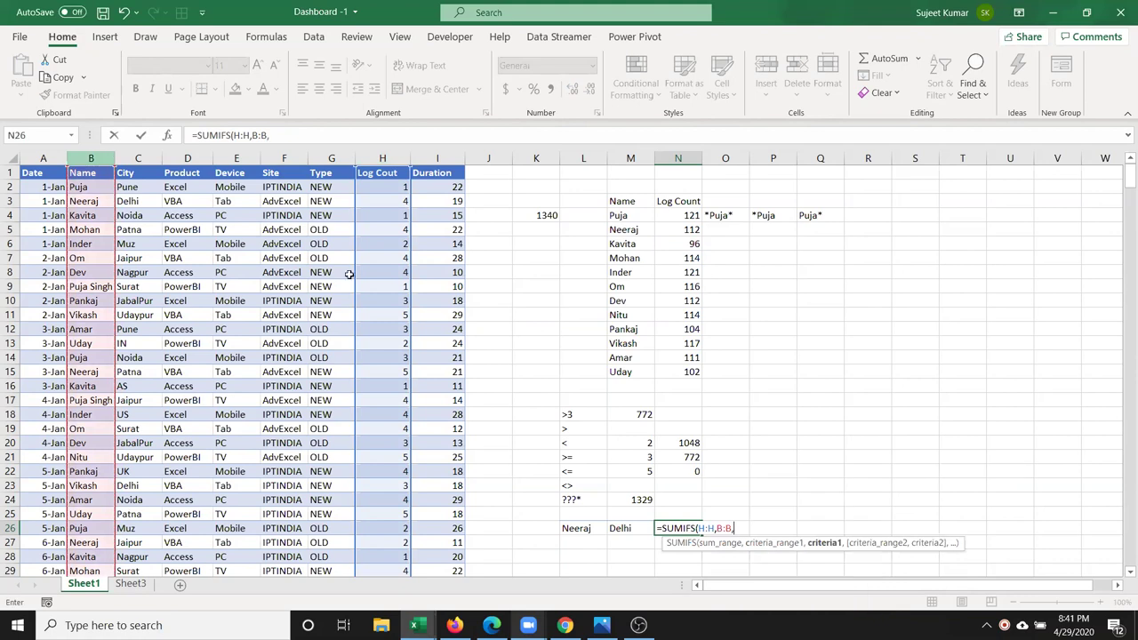
left_click(573, 527)
type(",")
left_click(135, 158)
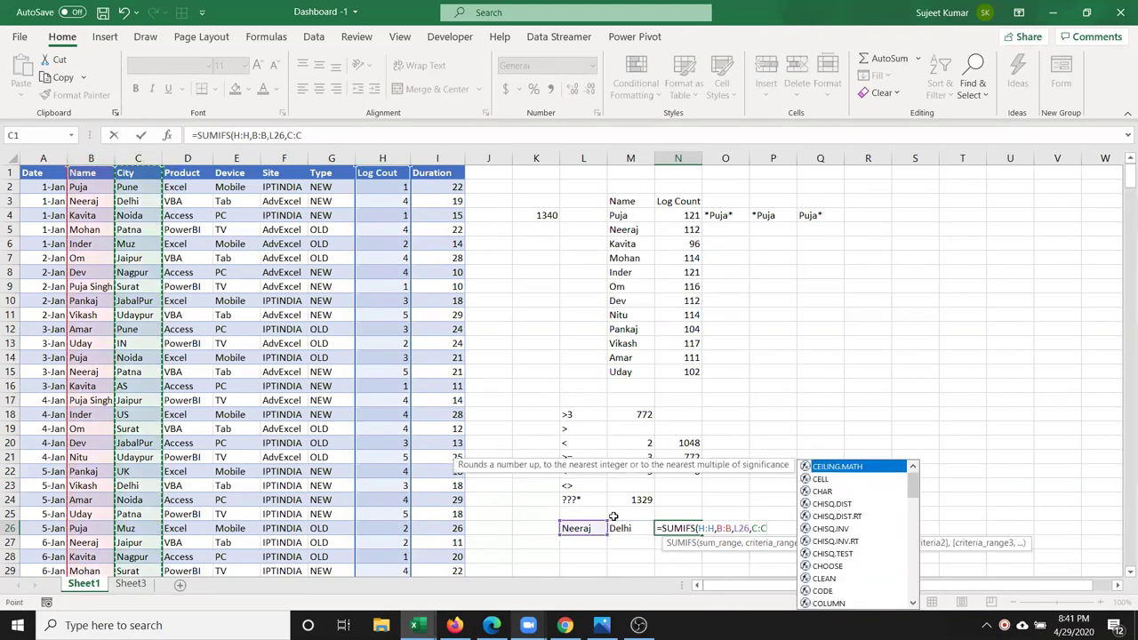
type(",")
left_click(634, 529)
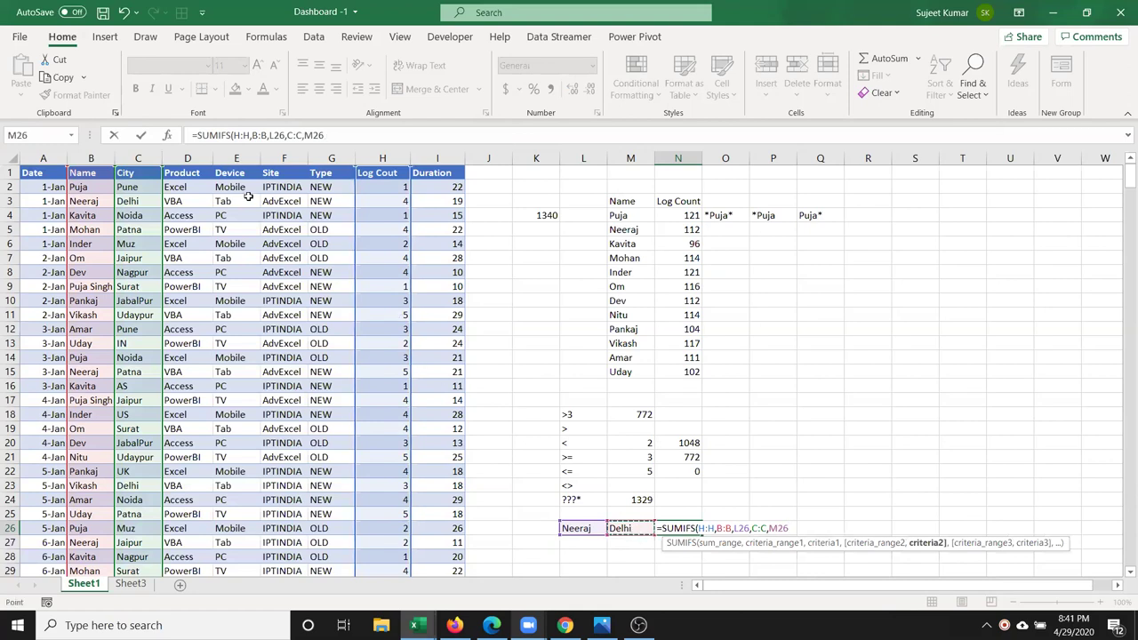
type(")")
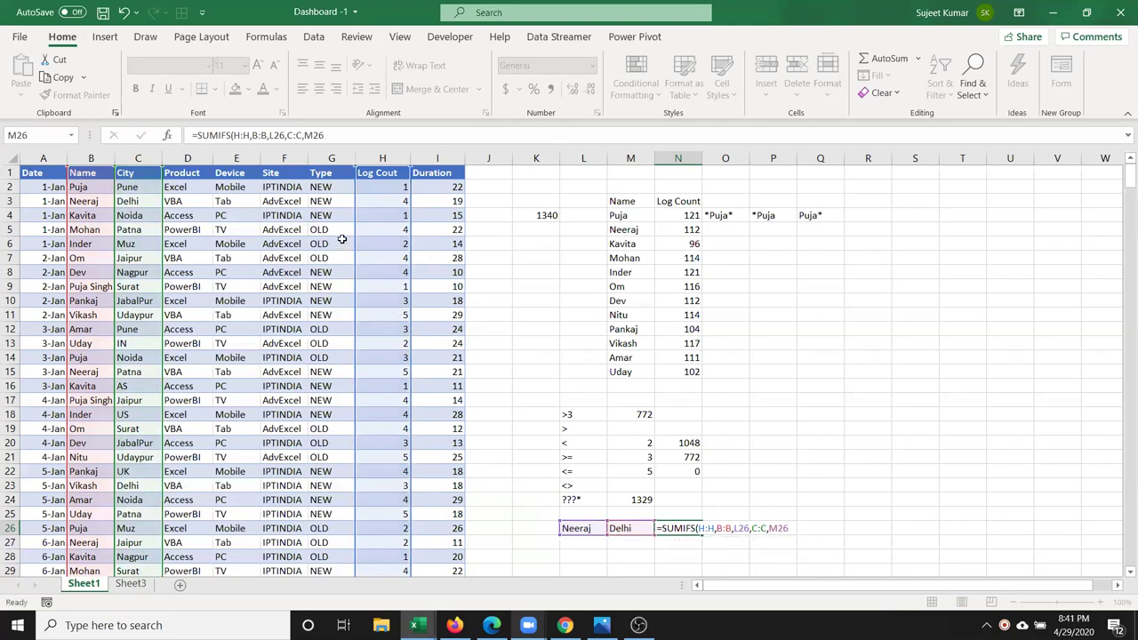
key("Return")
left_click(693, 525)
left_click_drag(578, 504, 578, 414)
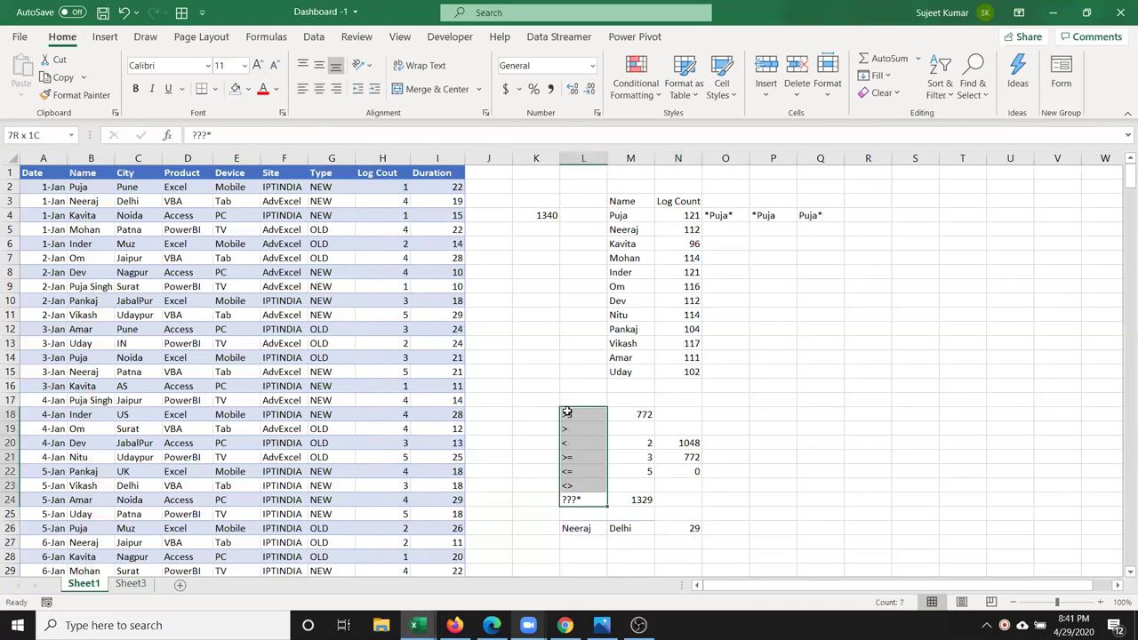
Copy Om, Jaipur and VBA from row 7 into L28:N28
left_click_drag(733, 216, 811, 216)
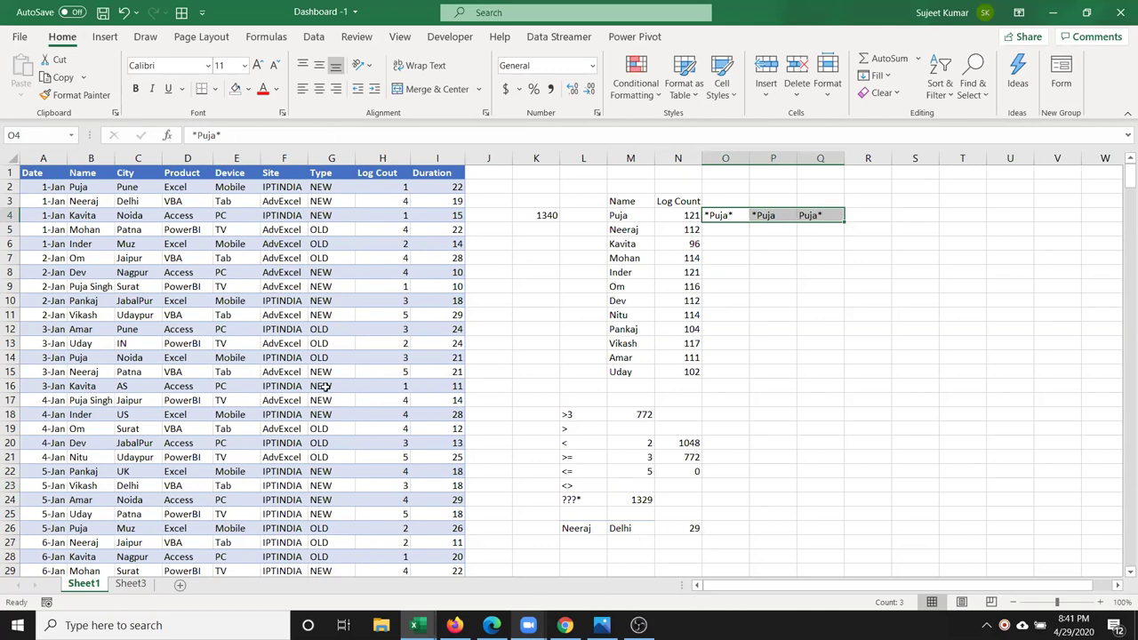
left_click_drag(98, 265, 180, 259)
key("ctrl+c")
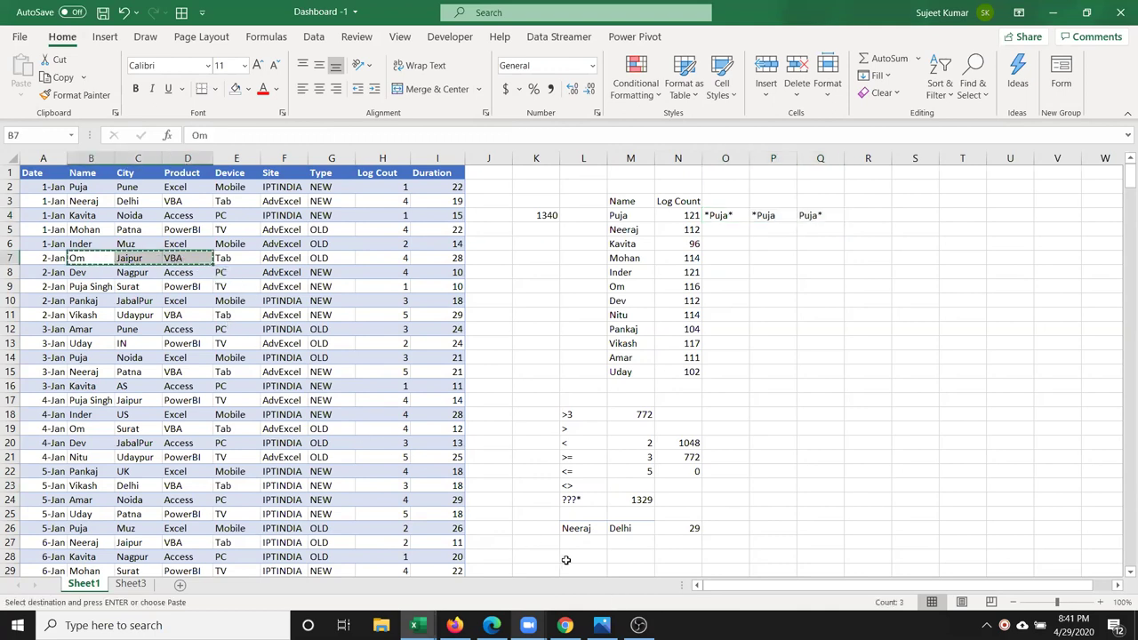
left_click(584, 556)
key("ctrl+v")
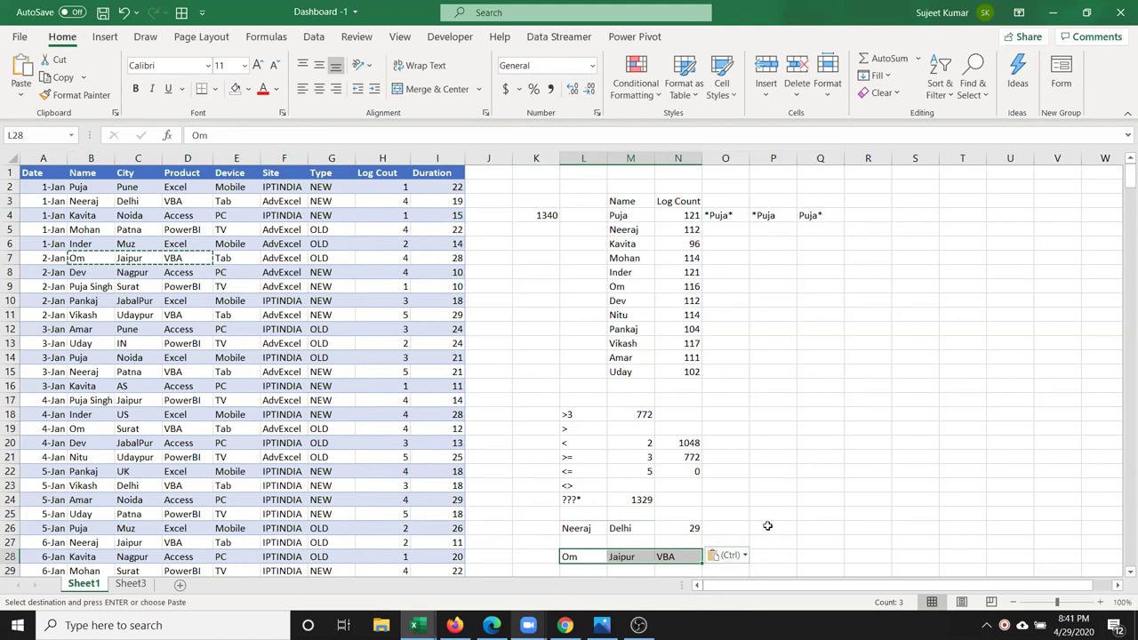
Start a SUMIFS in O28 summing column H with Name column B as first criteria range
left_click(789, 525)
key("Left")
key("Down")
key("Down")
type("=dum")
key("BackSpace")
key("BackSpace")
key("BackSpace")
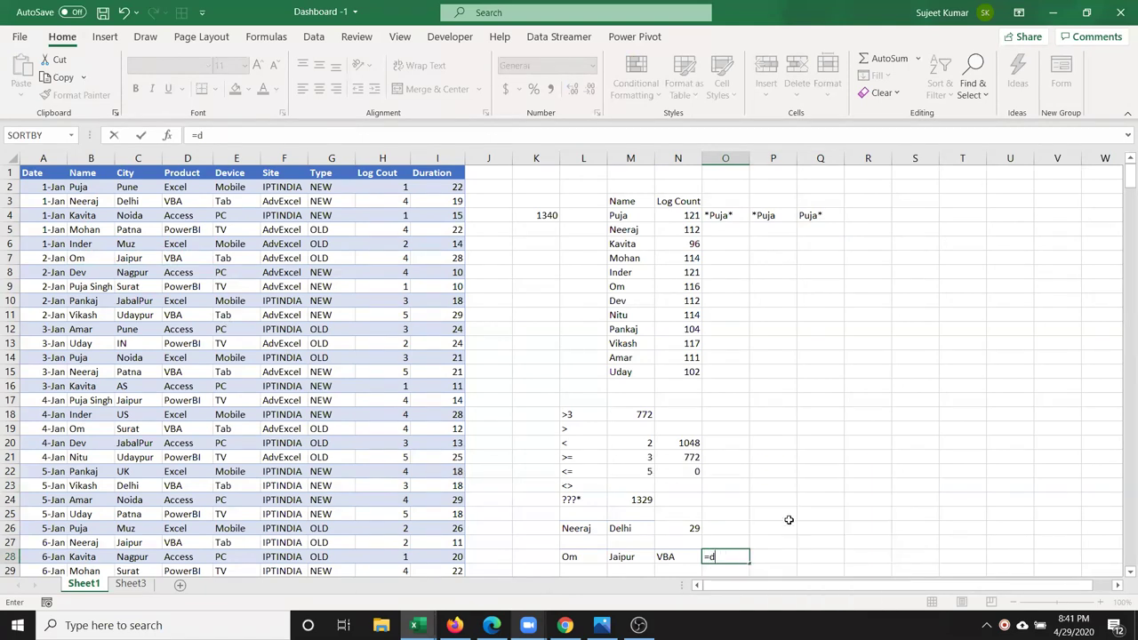
type("sum")
key("Down")
key("Down")
key("Tab")
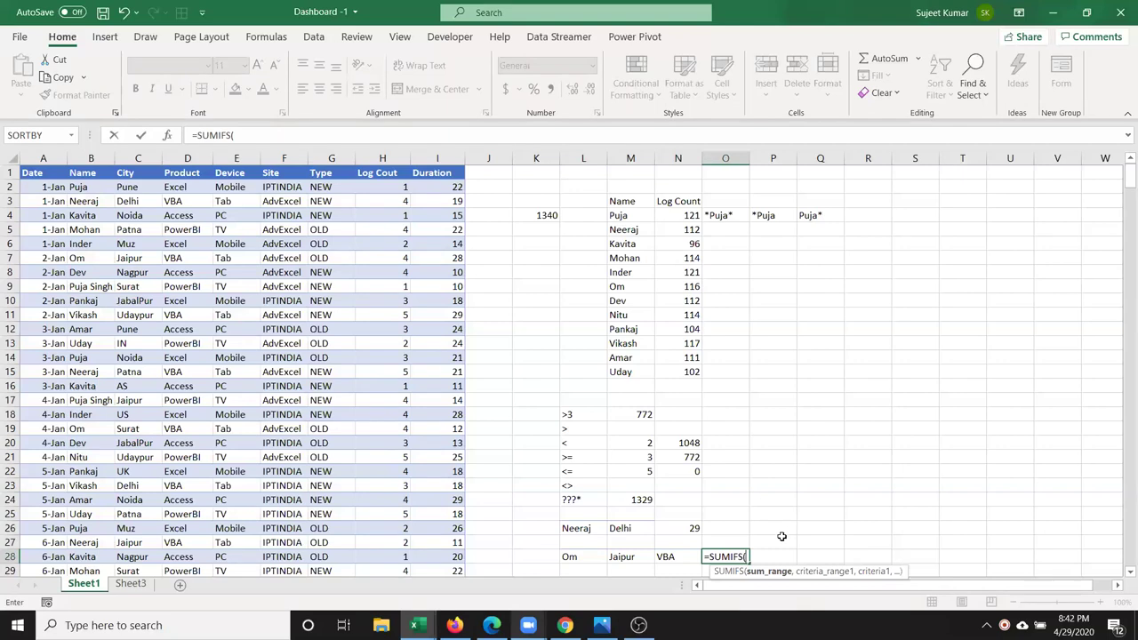
left_click(384, 158)
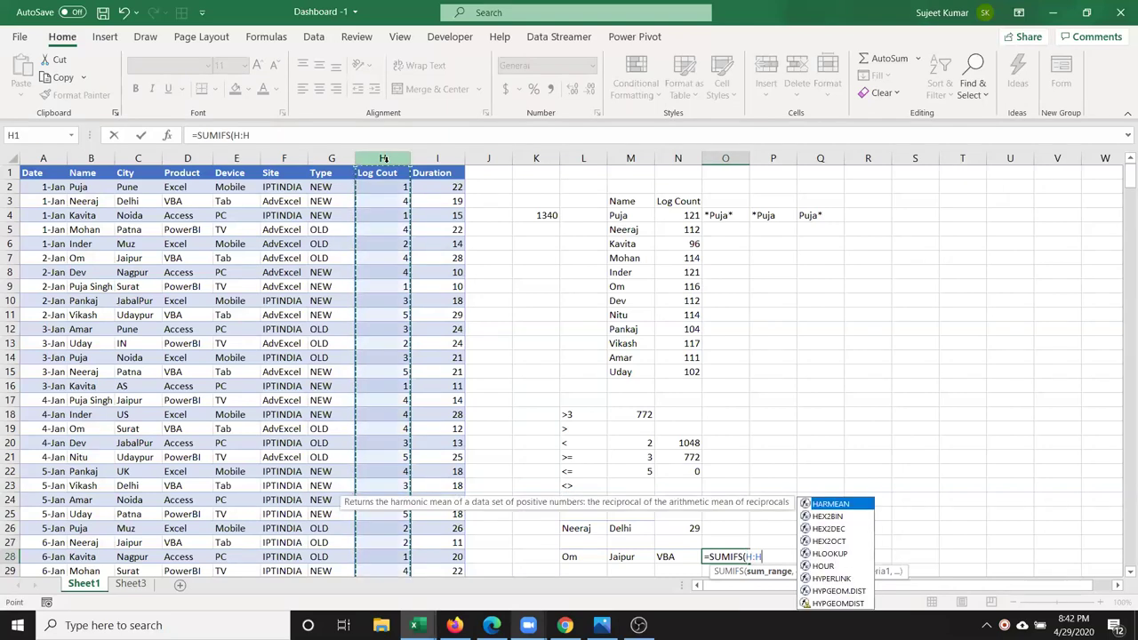
type(",")
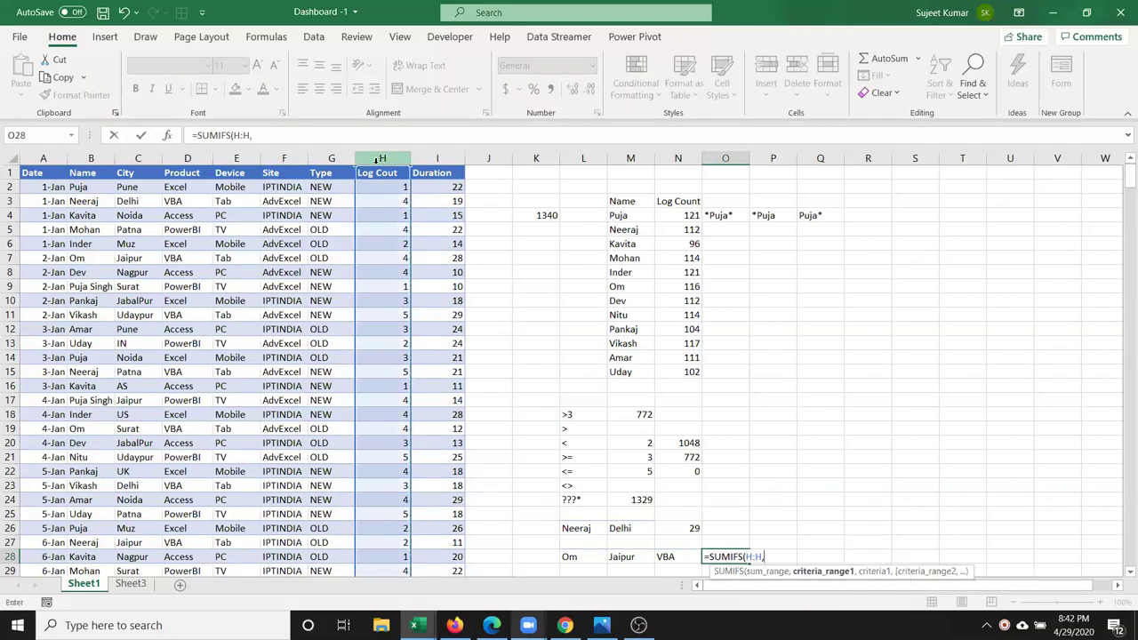
left_click(89, 158)
type(",")
Finish the criteria with L28, City against M28 and Product against N28, giving 29
left_click(585, 557)
type(",")
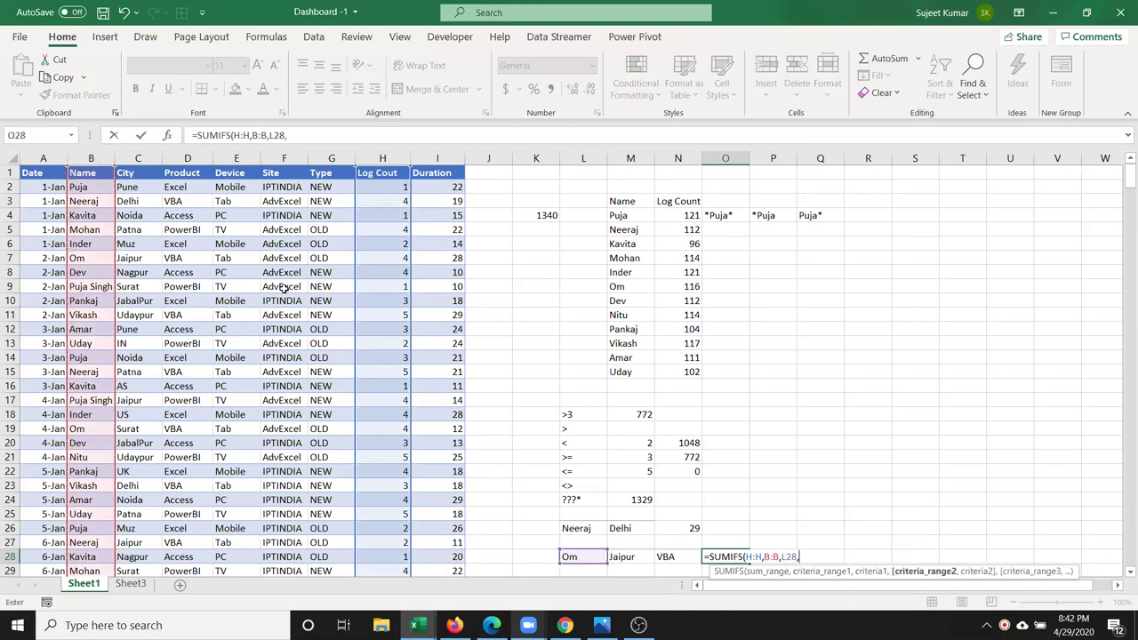
left_click(149, 162)
type(",c")
key("BackSpace")
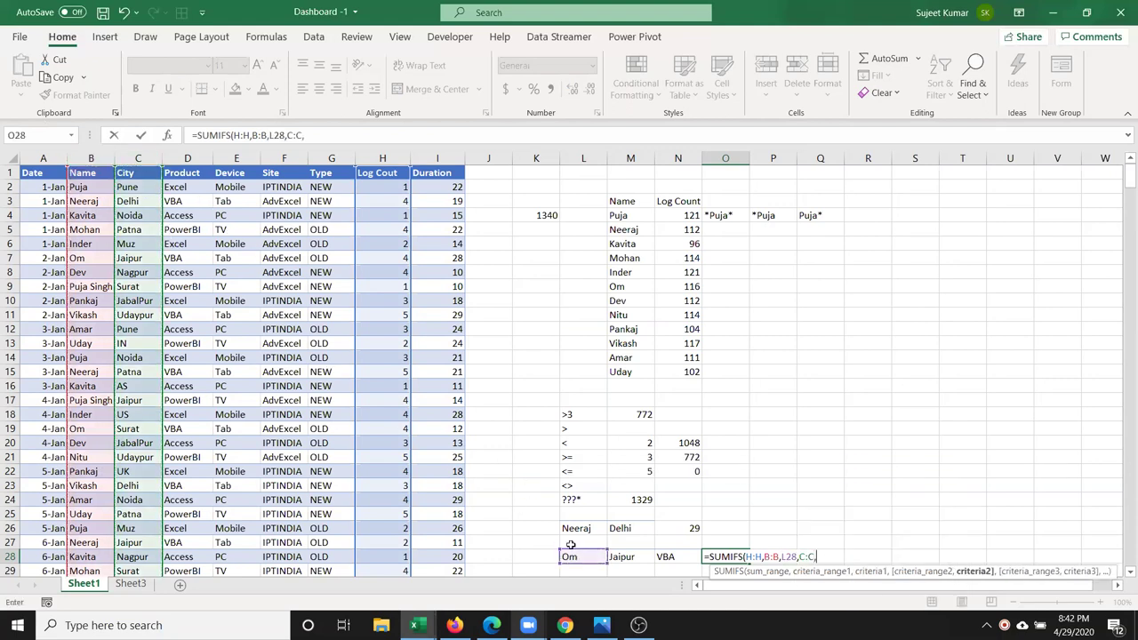
left_click(631, 557)
type(",")
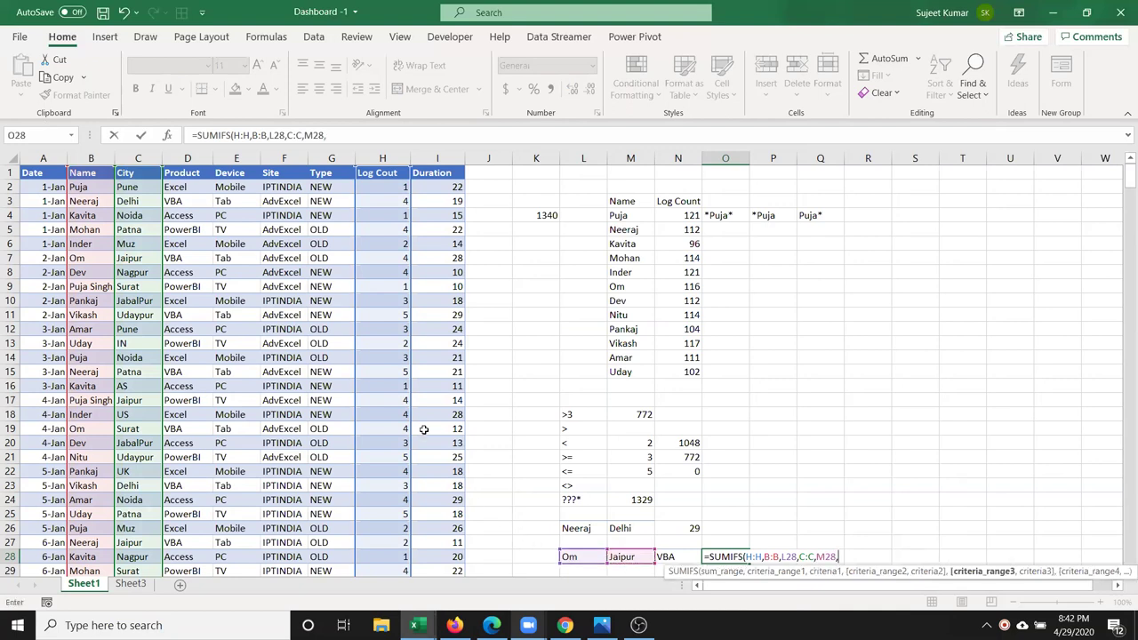
left_click(189, 160)
type(",d")
key("BackSpace")
left_click(677, 557)
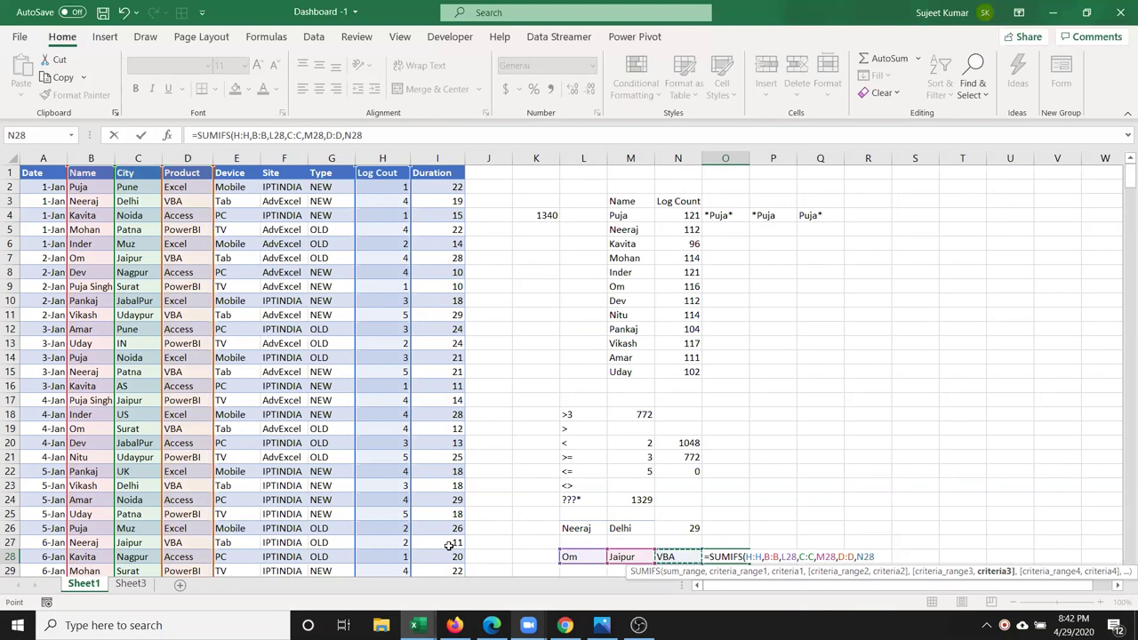
key("Return")
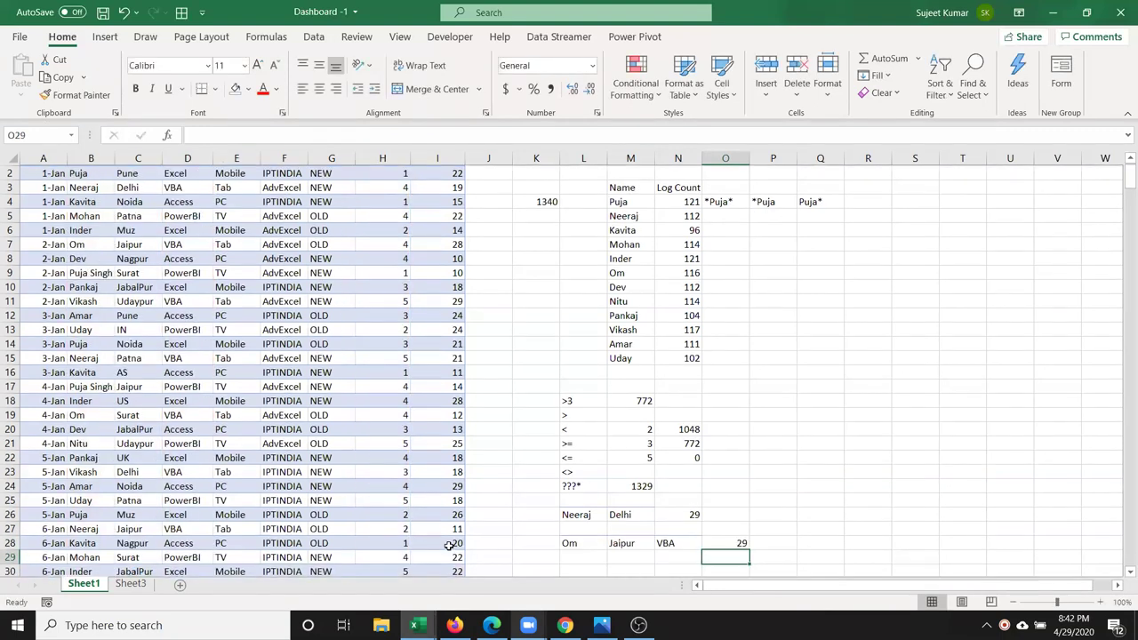
Return to O28's three-criteria SUMIFS total and scroll up to show the header row
key("Up")
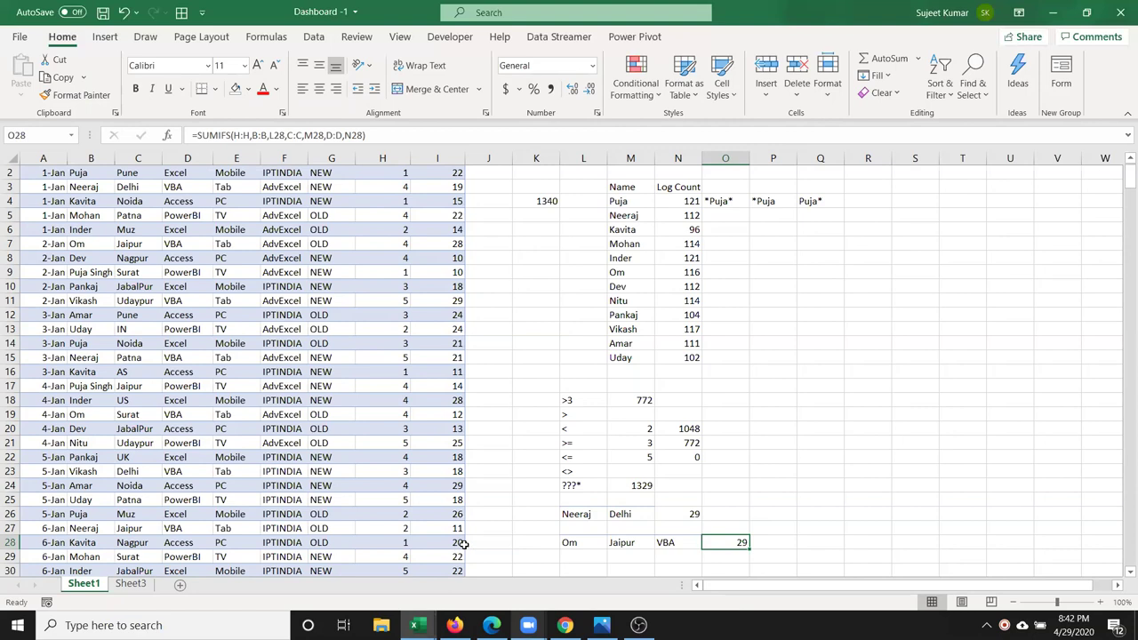
scroll(444, 230, "up", 1)
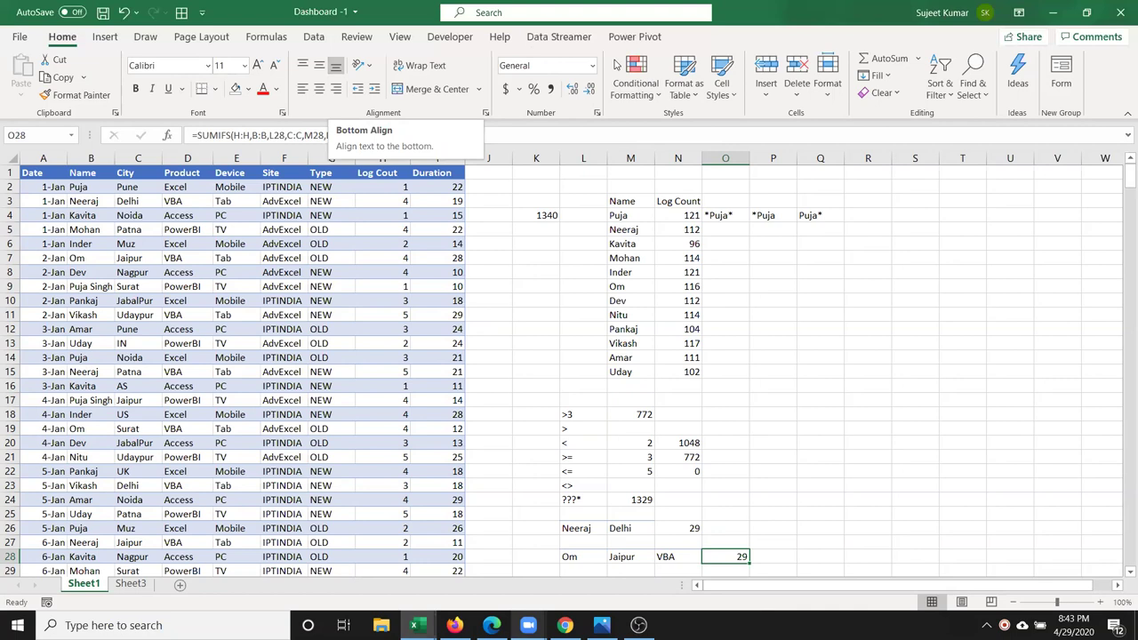
Delete the Puja wildcard test entries in O4:Q4 and move to K5
left_click_drag(725, 215, 802, 217)
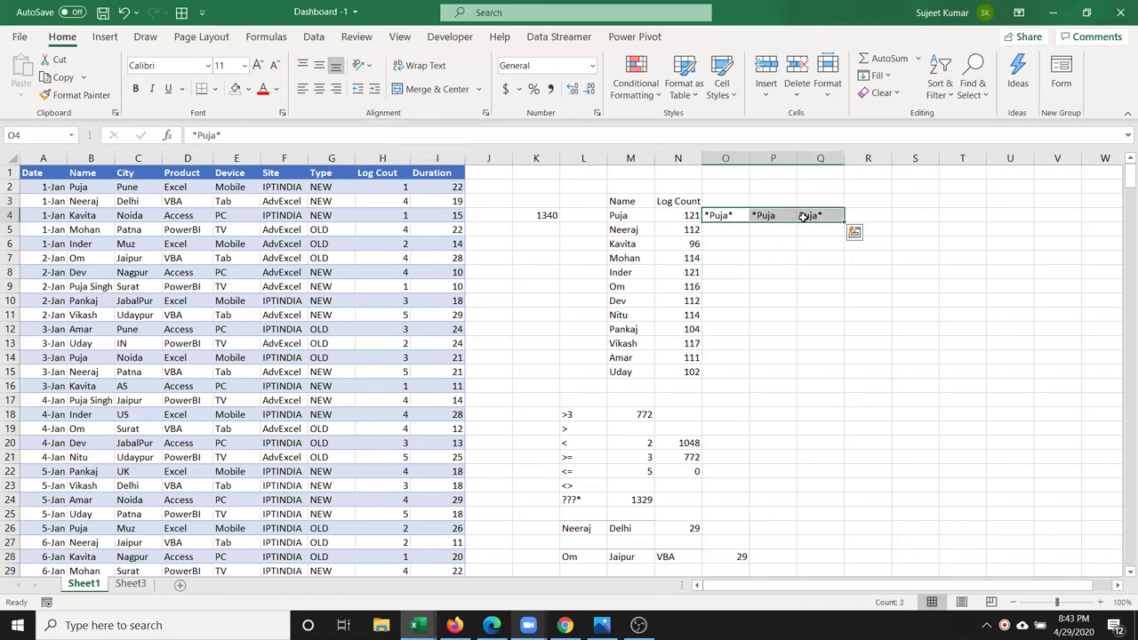
key("Delete")
key("Left")
key("Up")
key("Right")
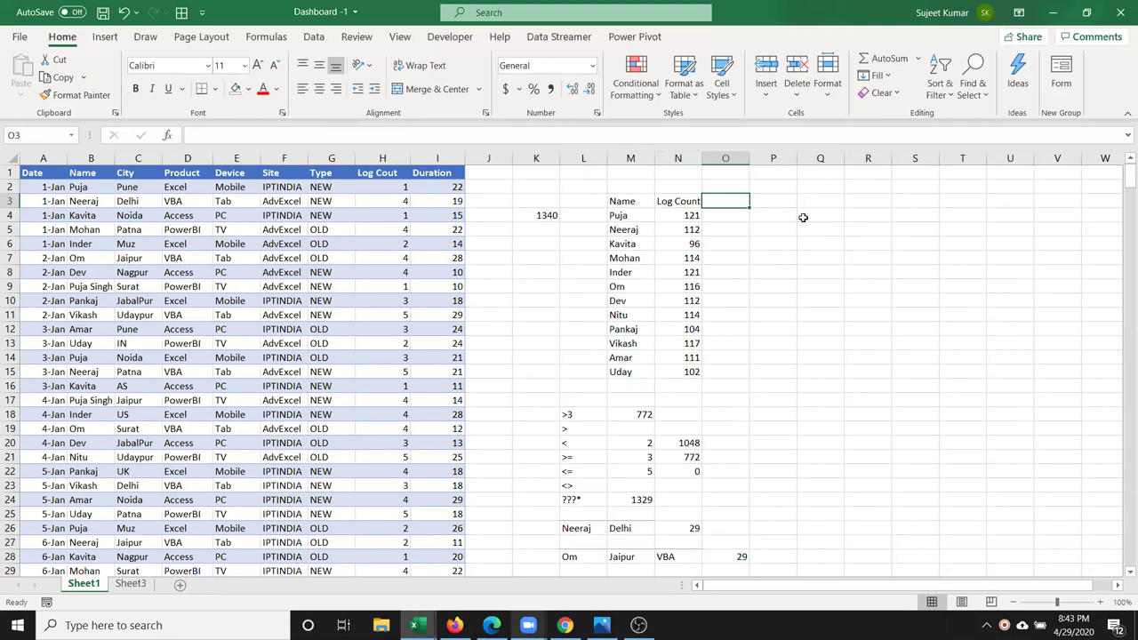
key("Up")
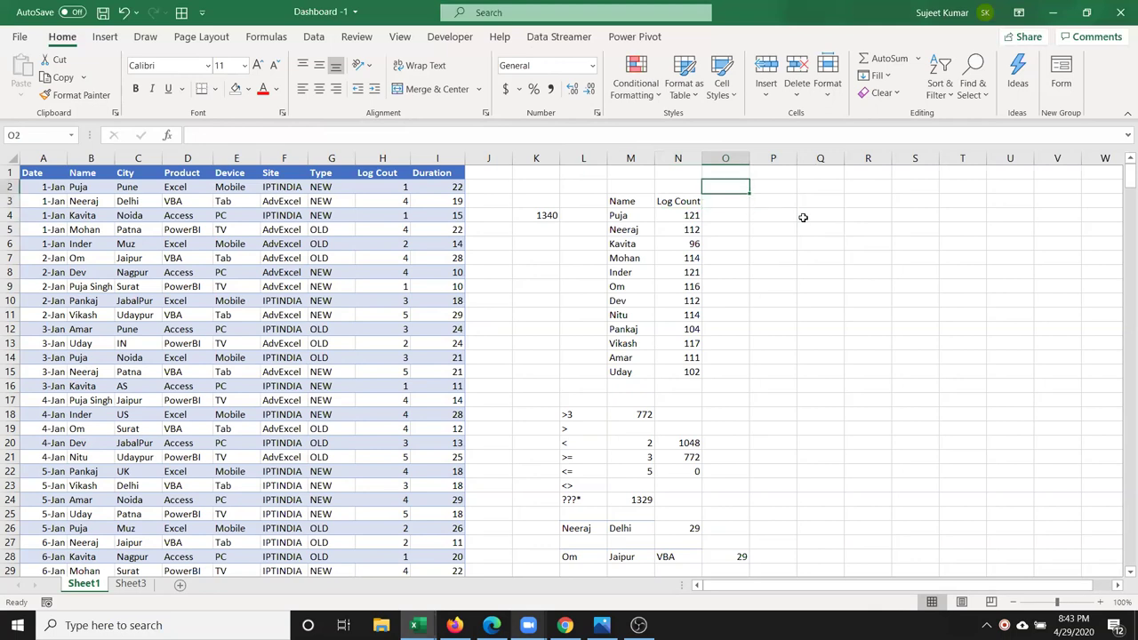
key("Left")
key("Left")
key("Left")
key("Left")
key("Left")
key("Up")
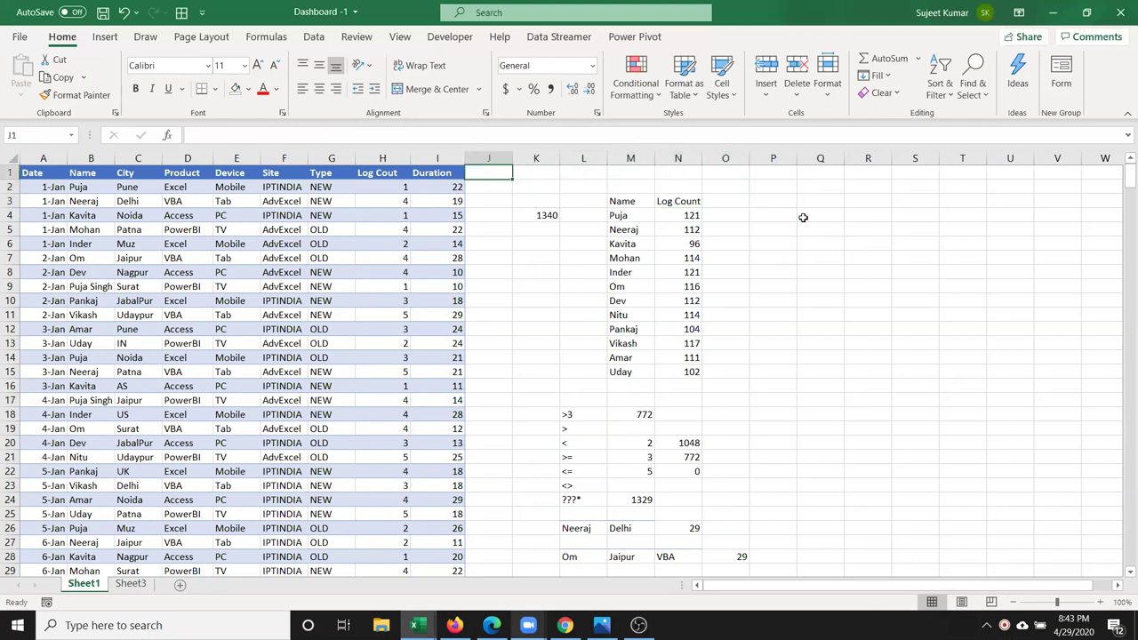
key("Right")
key("Right")
key("Right")
key("Right")
key("Left")
key("Left")
key("Left")
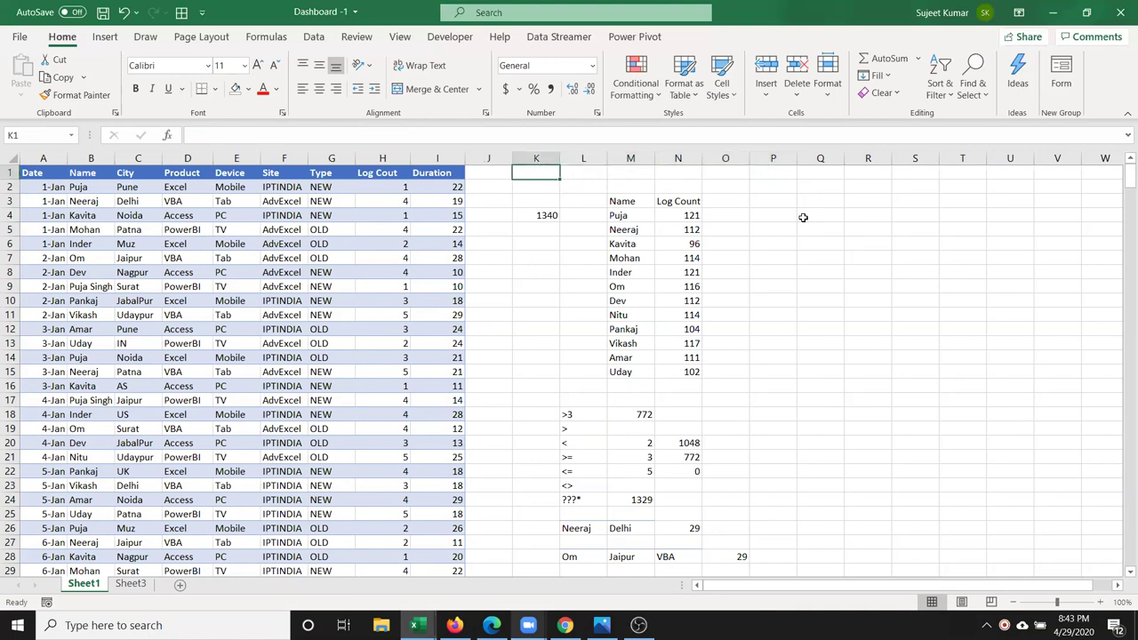
key("Down")
key("Down")
key("Down")
key("Down")
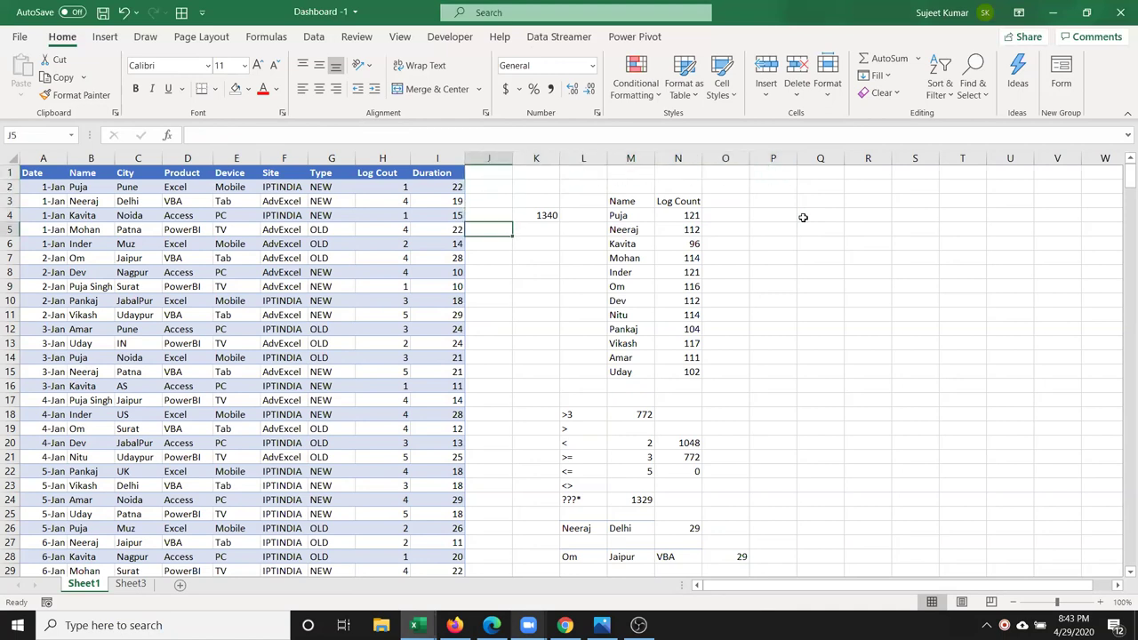
key("Down")
key("Up")
Enter =COUNT(H:H) in K5, counting 457 numeric Log Cout values
type("=cou")
key("Tab")
key("Left")
key("Left")
key("Left")
key("Up")
key("Up")
key("Up")
key("ctrl+space")
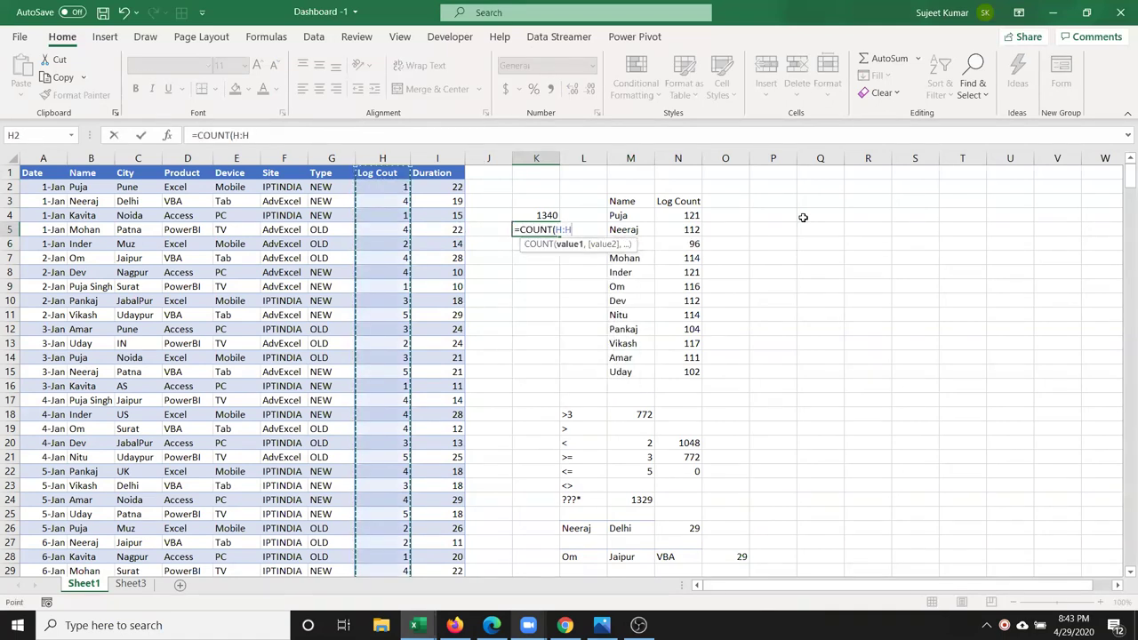
key("ctrl+Return")
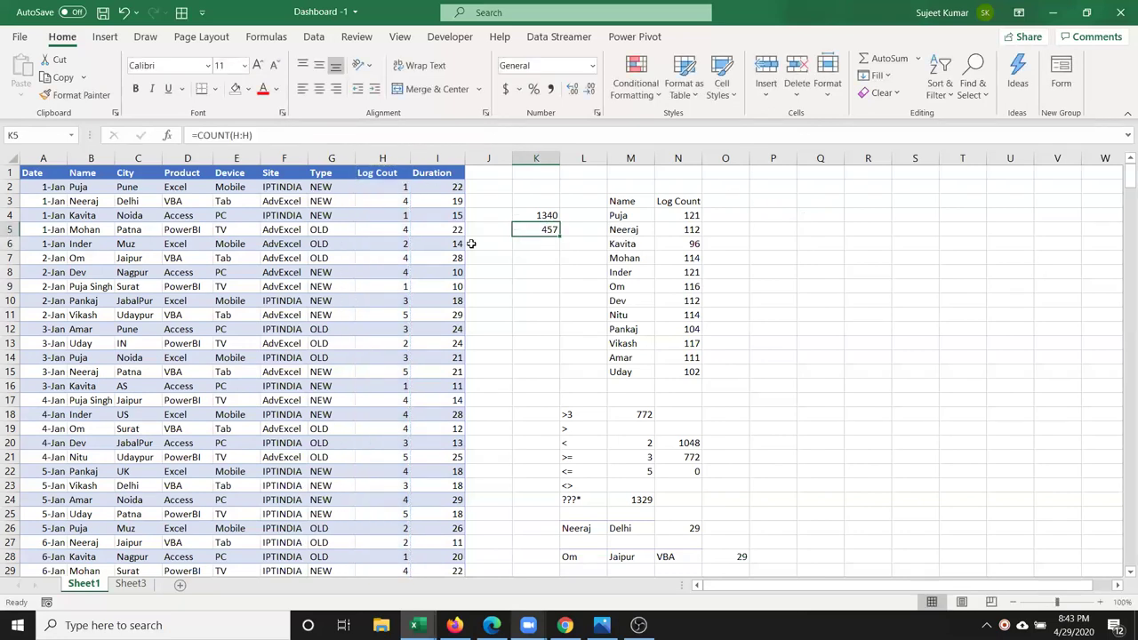
left_click(521, 247)
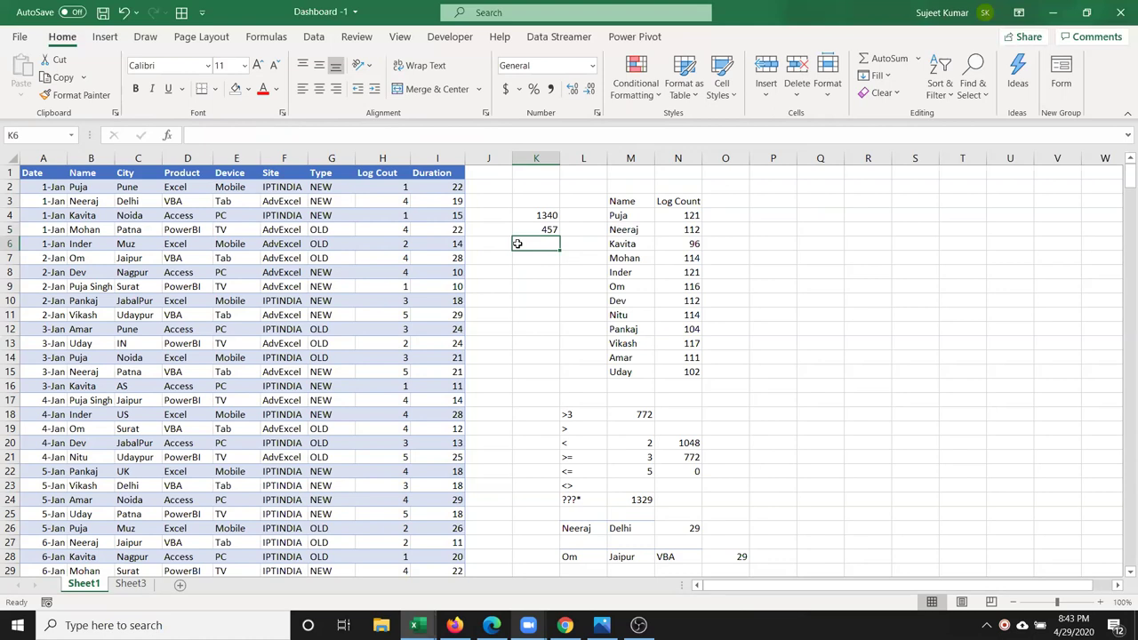
Test a text entry 'adas' in H6, then undo it
left_click(395, 242)
type("adas")
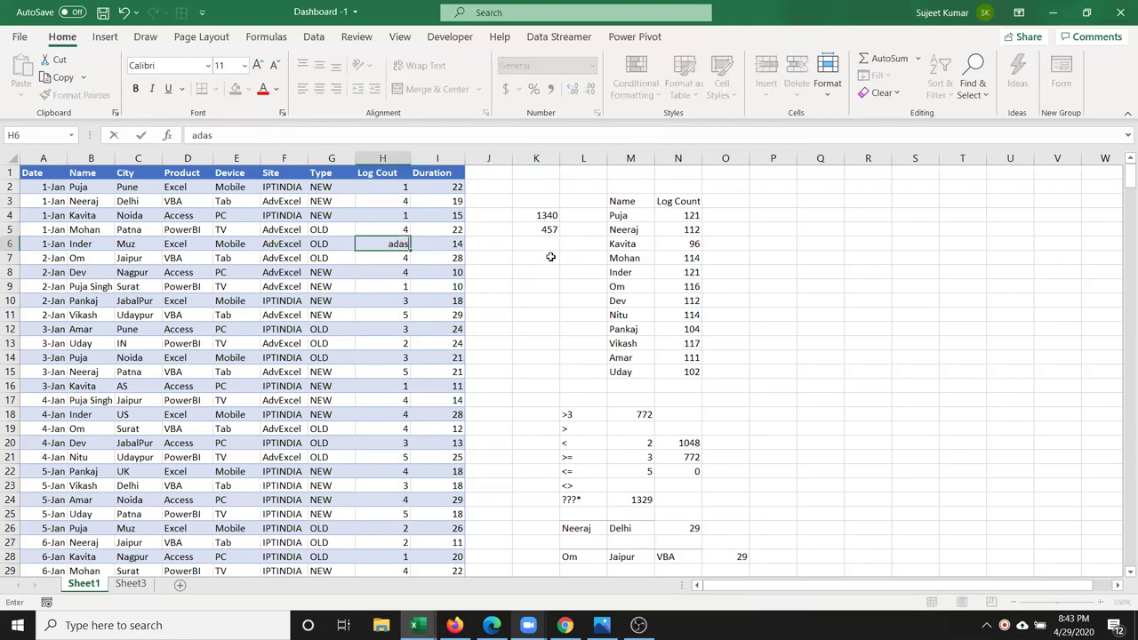
left_click(561, 257)
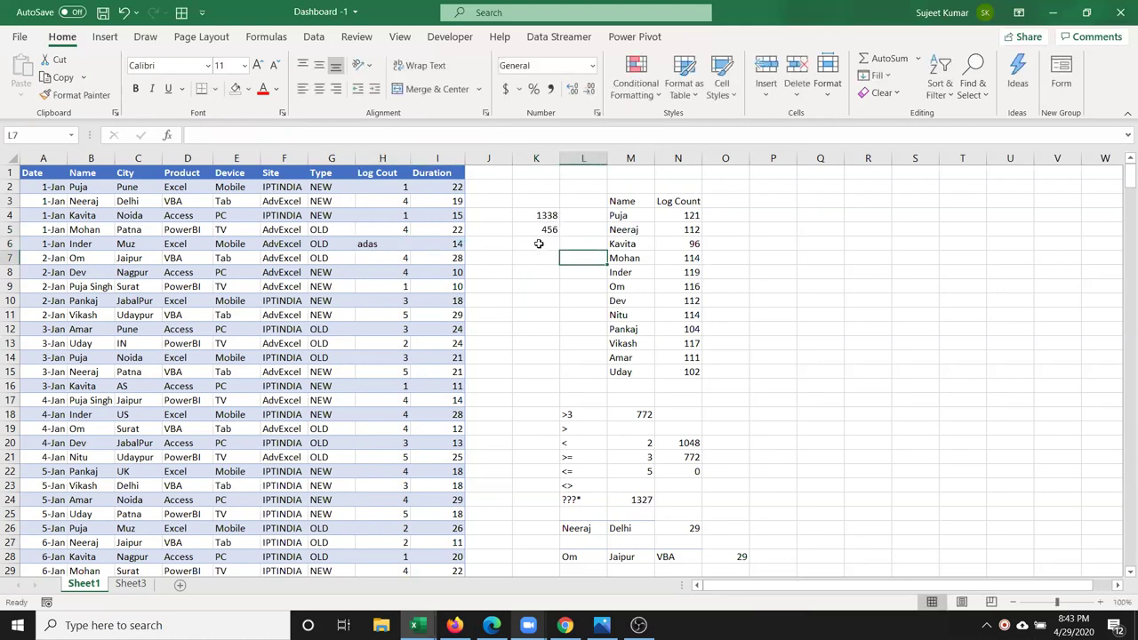
key("ctrl+z")
Enter =COUNTA(F:F) in K6, counting 458 non-empty Site cells
left_click(539, 243)
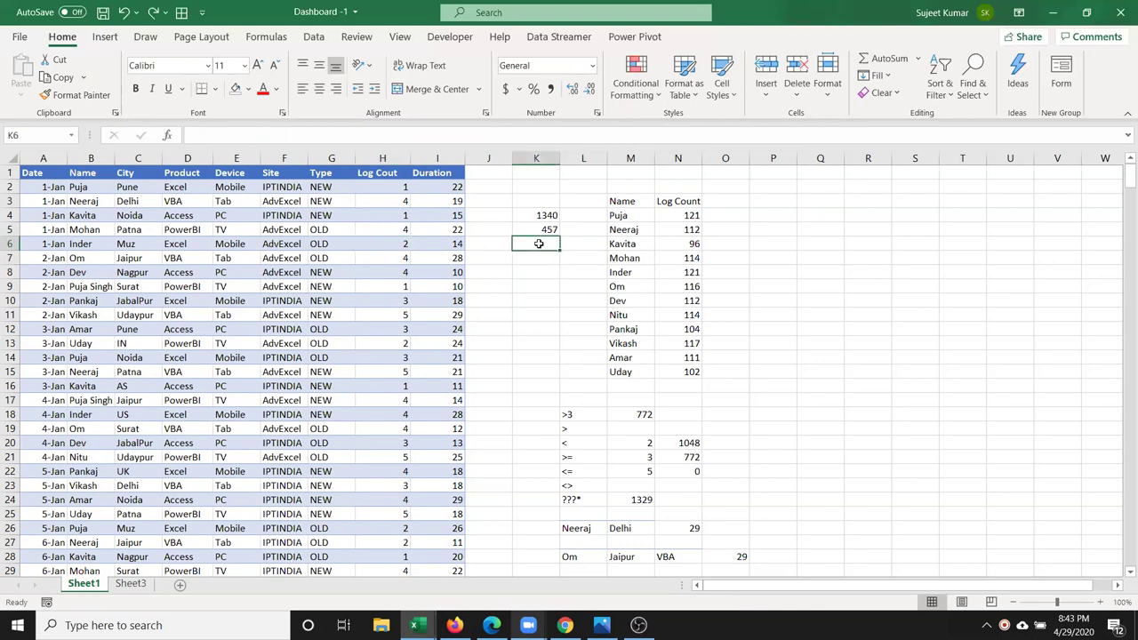
type("=coy")
key("BackSpace")
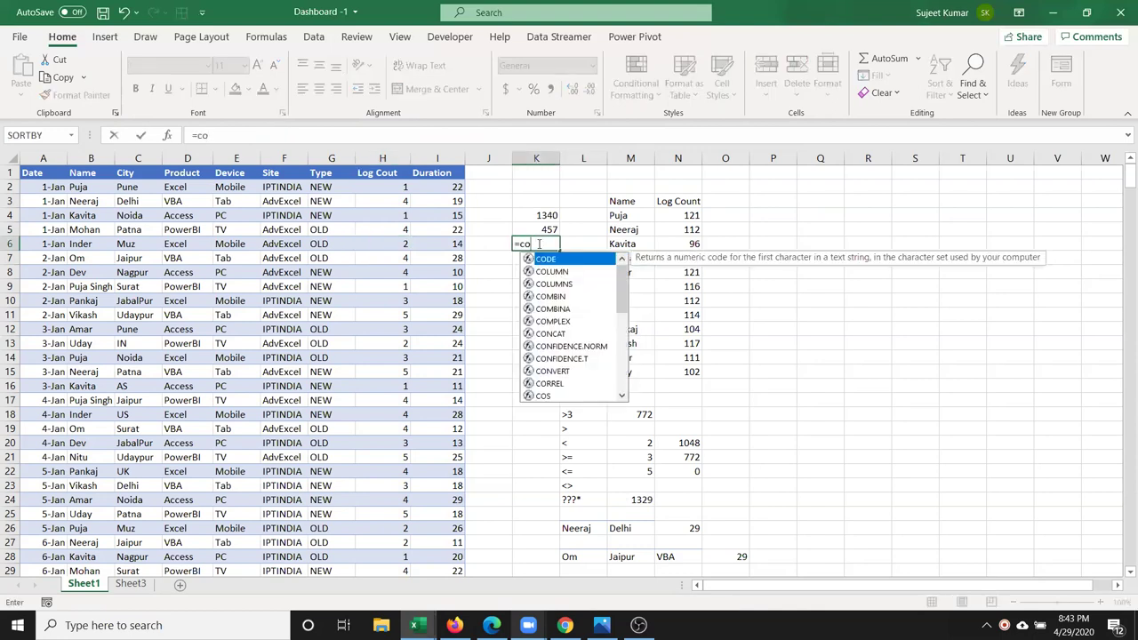
type("u")
key("Down")
key("Tab")
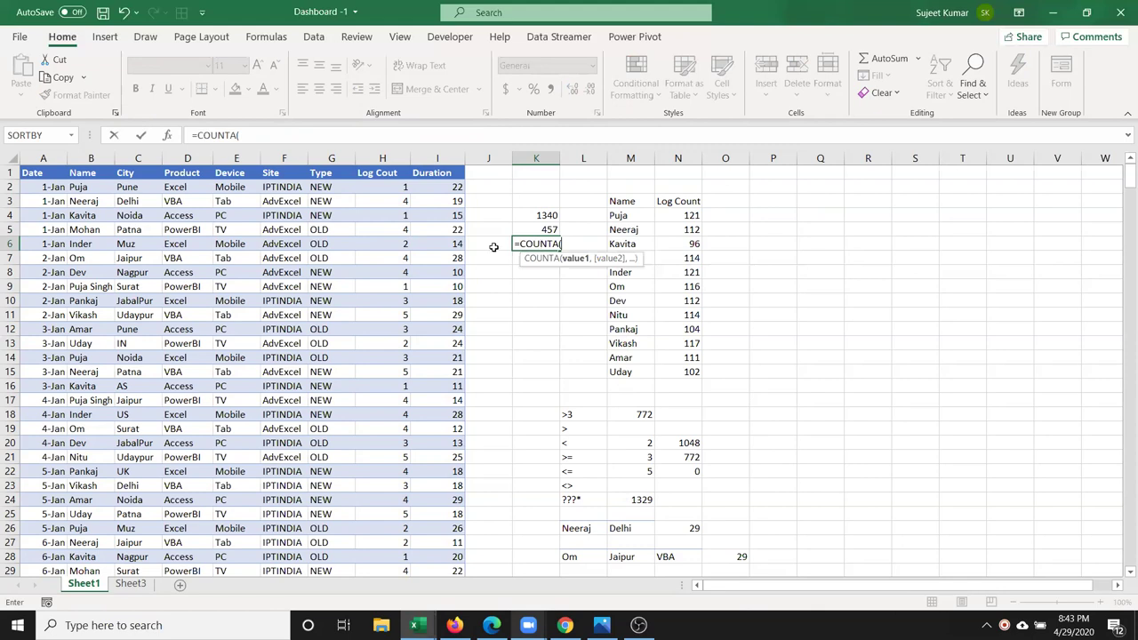
left_click(268, 159)
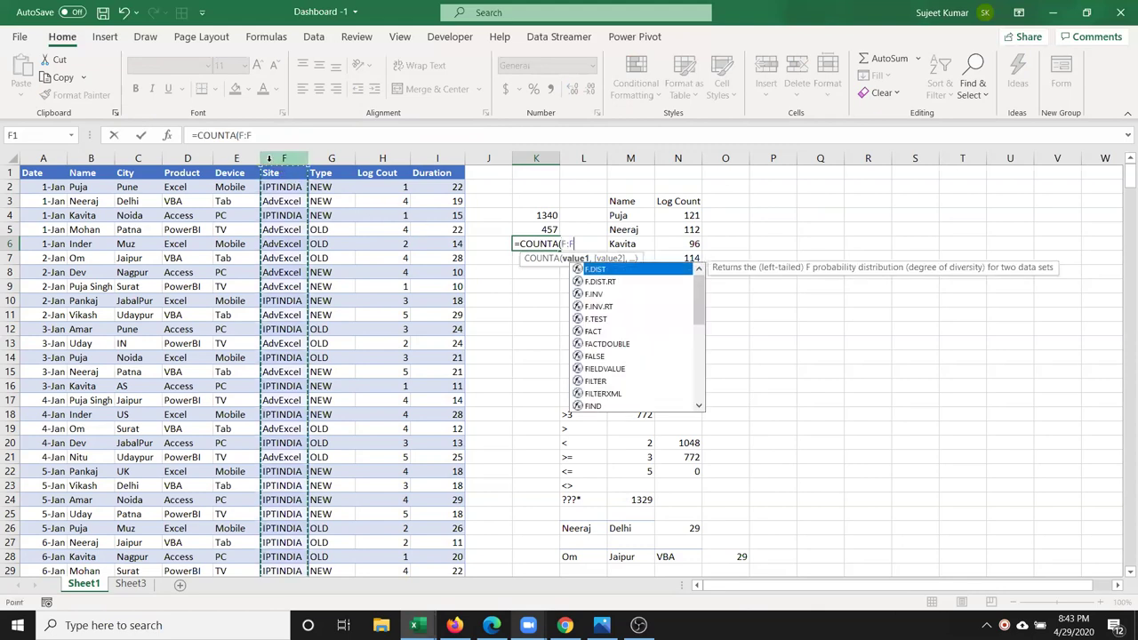
key("Return")
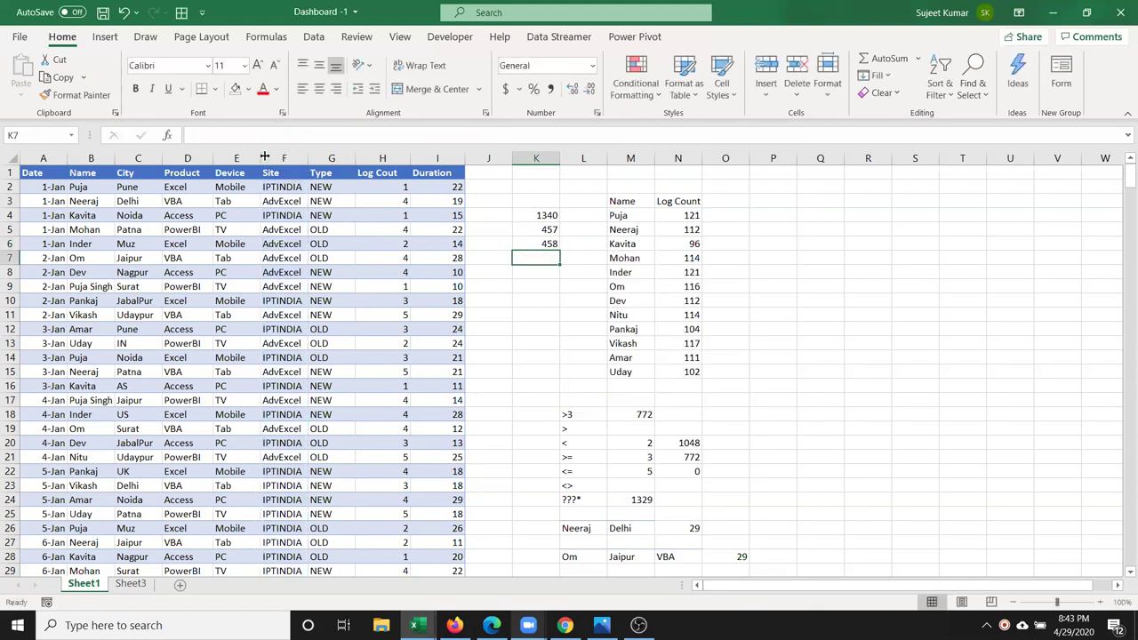
Enter =COUNTBLANK(K2:K5) in K7, returning 2 blank cells
type("=cou")
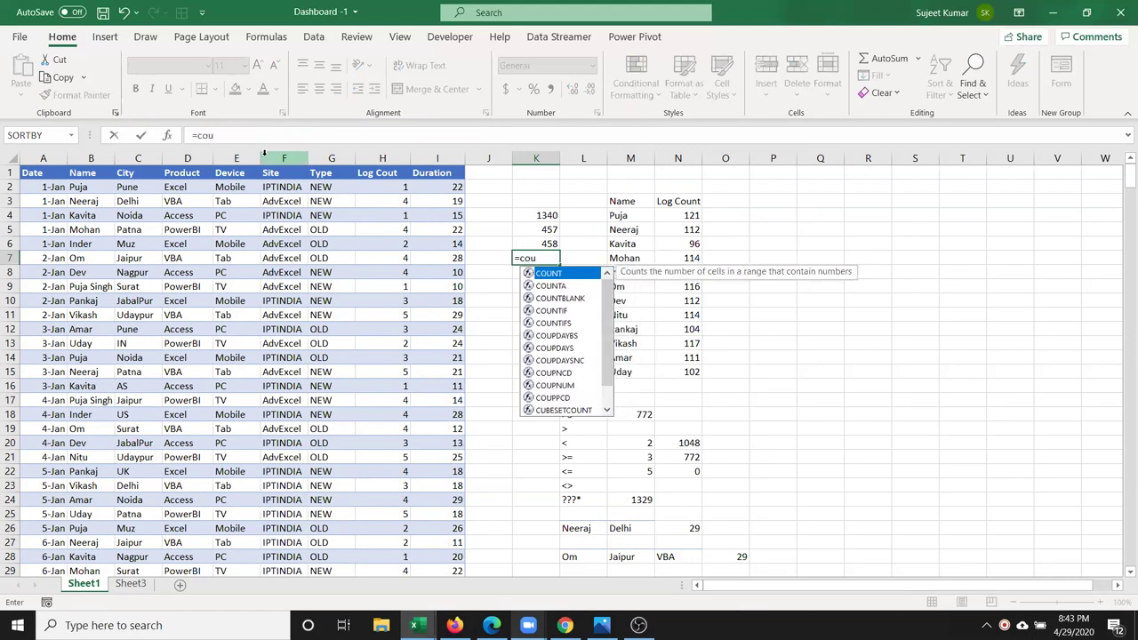
key("Down")
key("Down")
key("Tab")
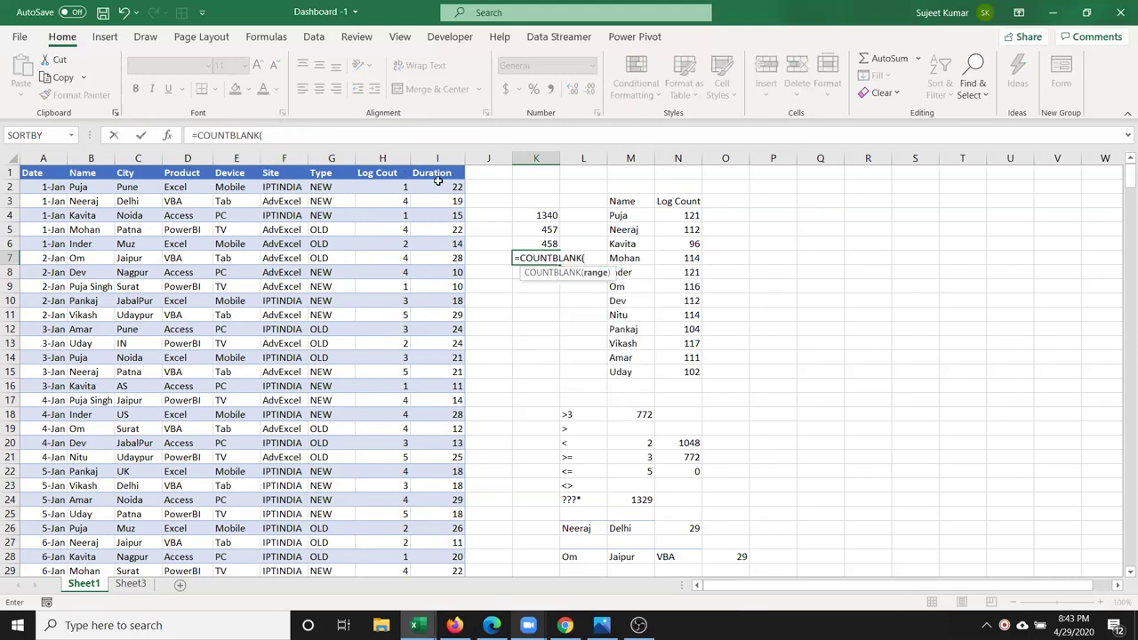
left_click_drag(536, 230, 536, 188)
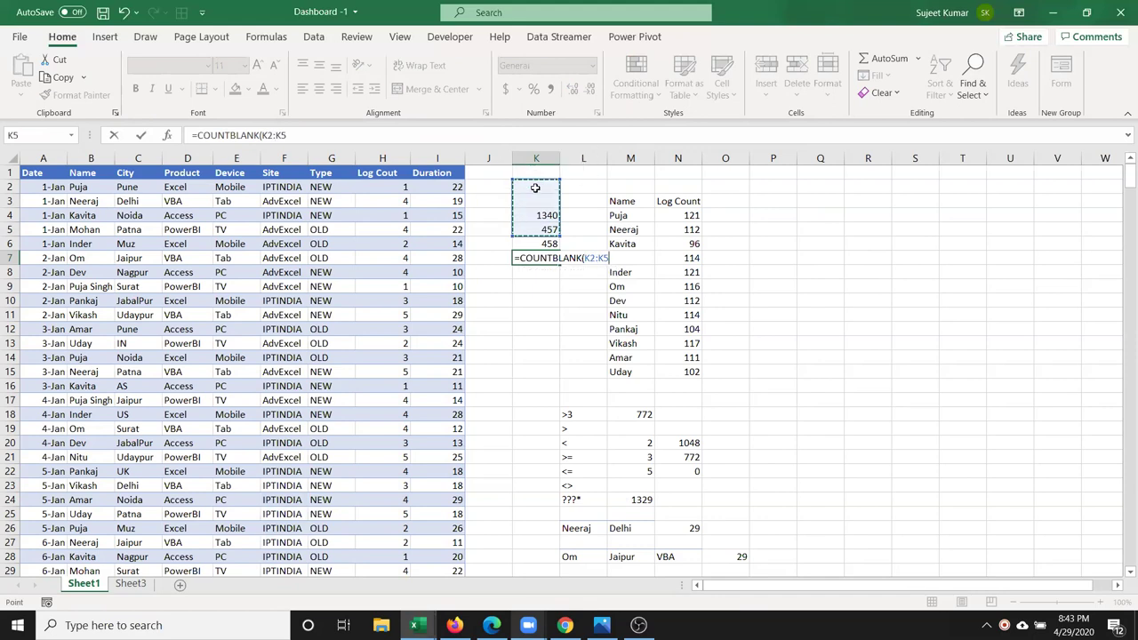
key("Return")
key("Up")
key("Up")
key("Up")
key("Down")
key("Down")
key("Down")
Compare the COUNTA, COUNTIF and COUNTIFS descriptions from a =cou entry in K8
type("=")
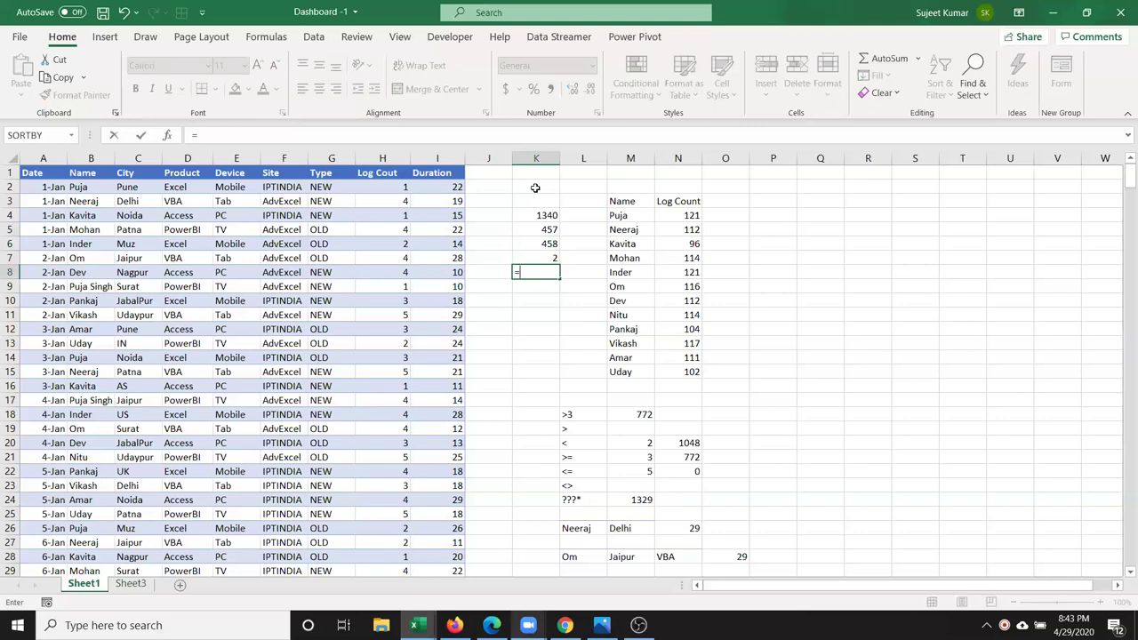
type("cou")
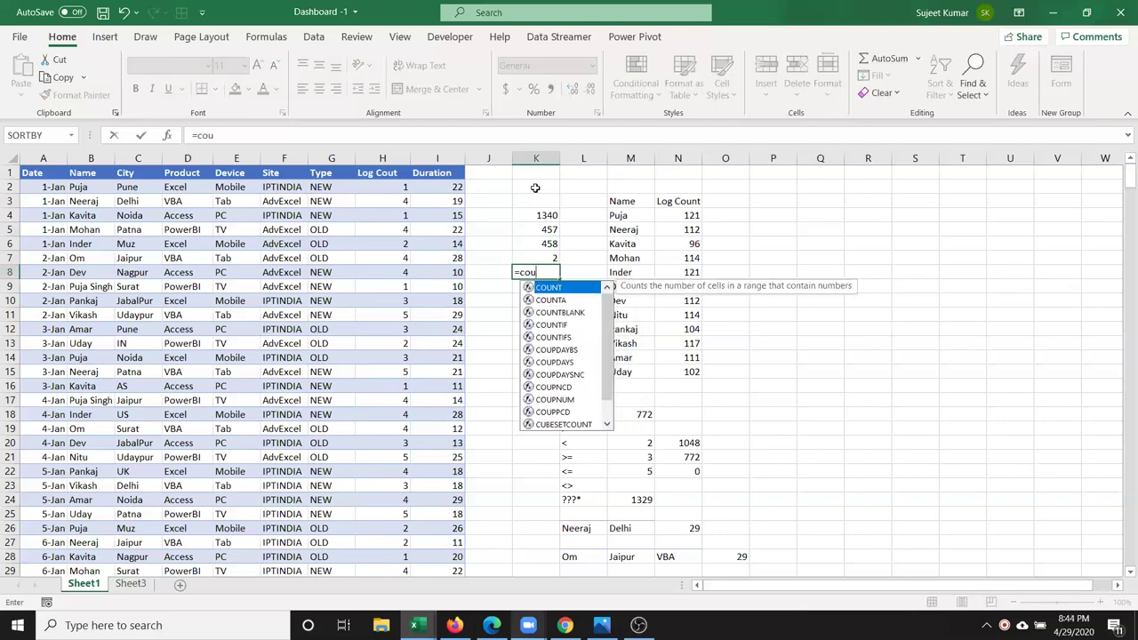
key("Down")
key("Down")
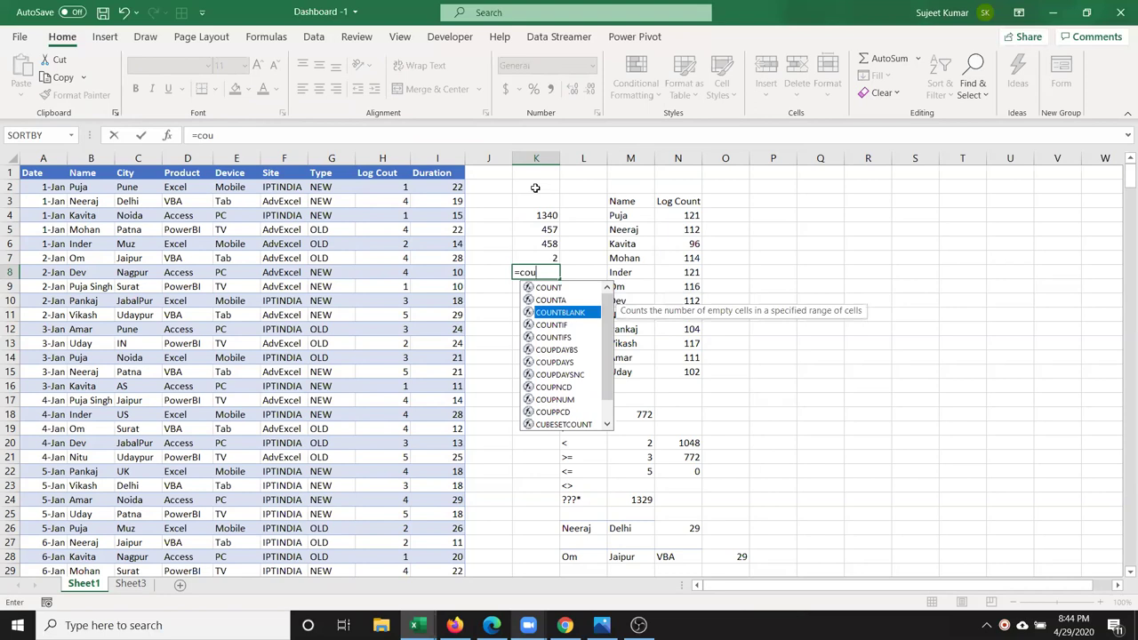
key("Down")
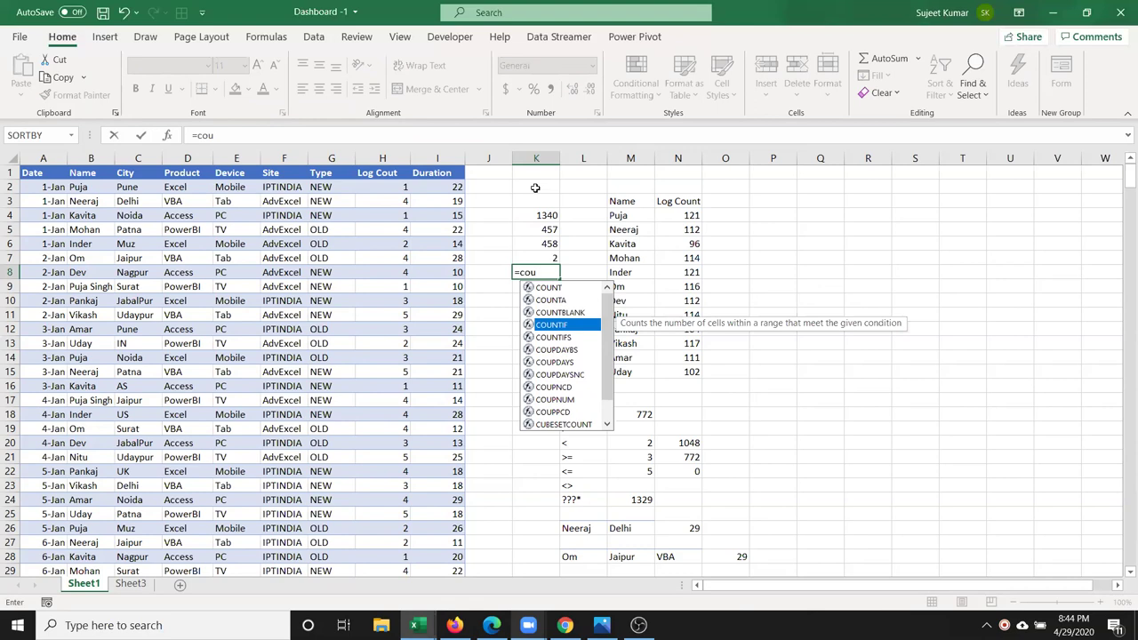
key("Down")
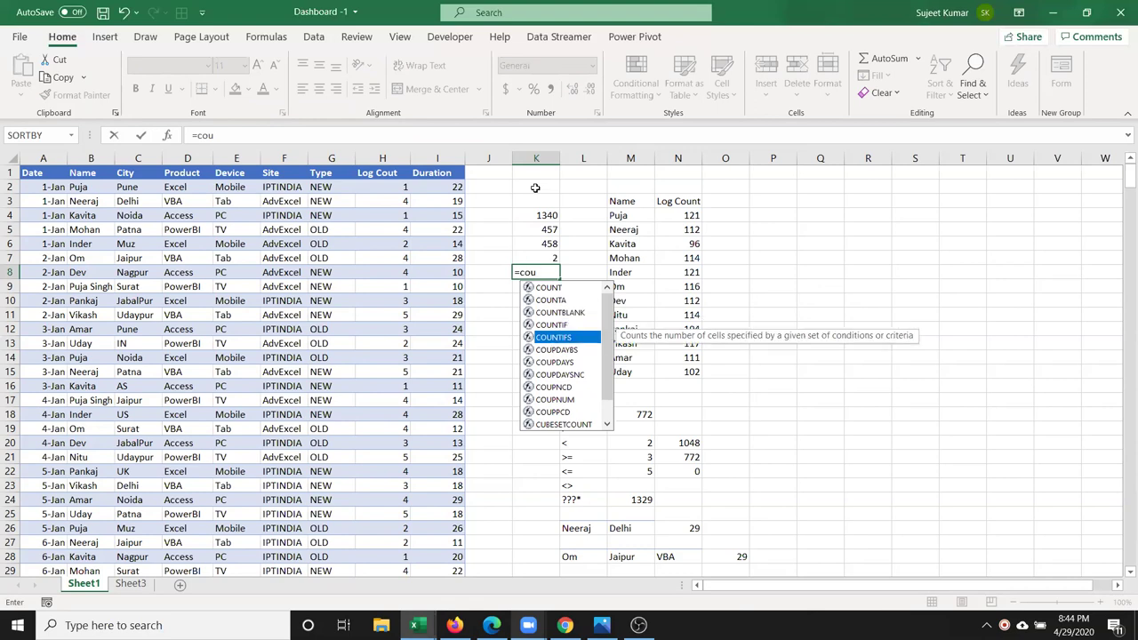
Enter =COUNTIF(B:B,M3) in O4, counting 40 entries for that name
left_click(736, 214)
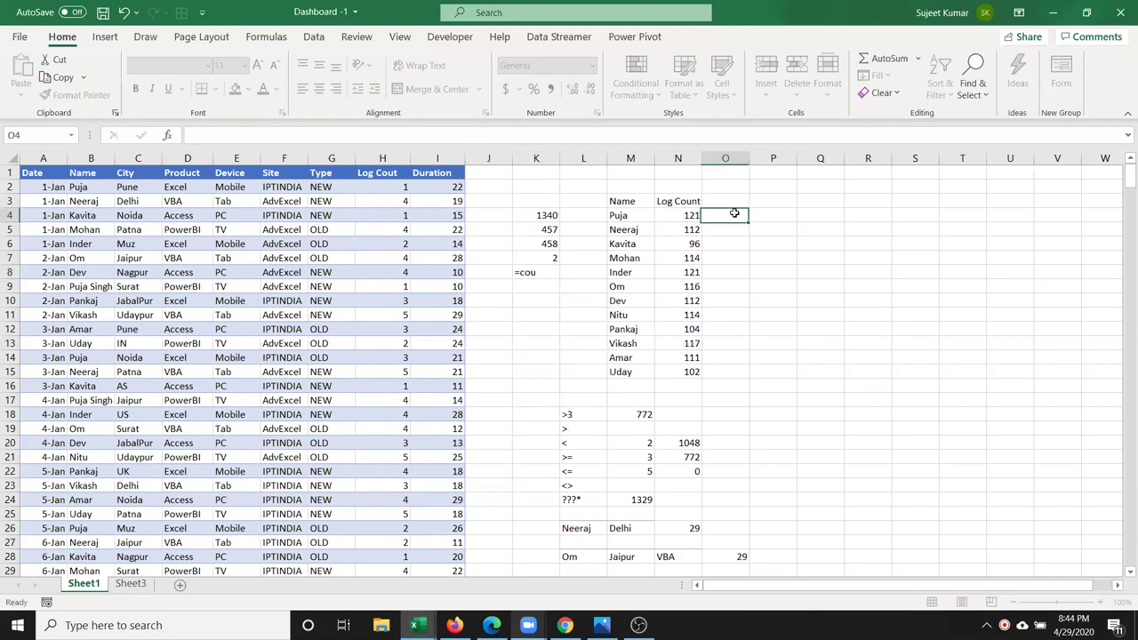
type("=cou")
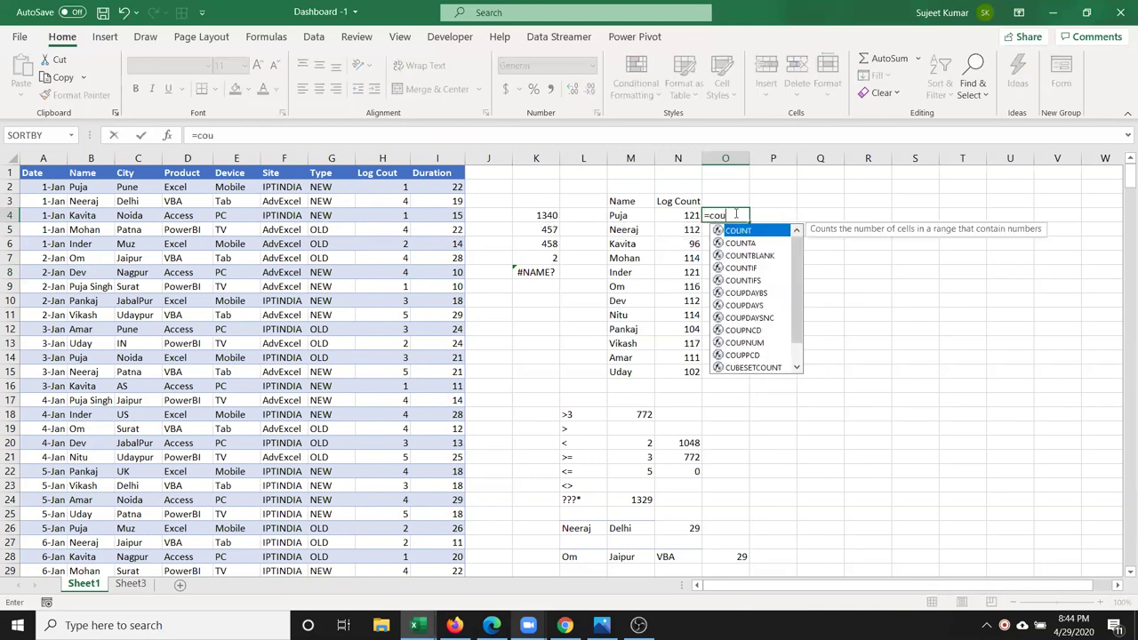
key("Down")
key("Down")
key("Down")
key("Tab")
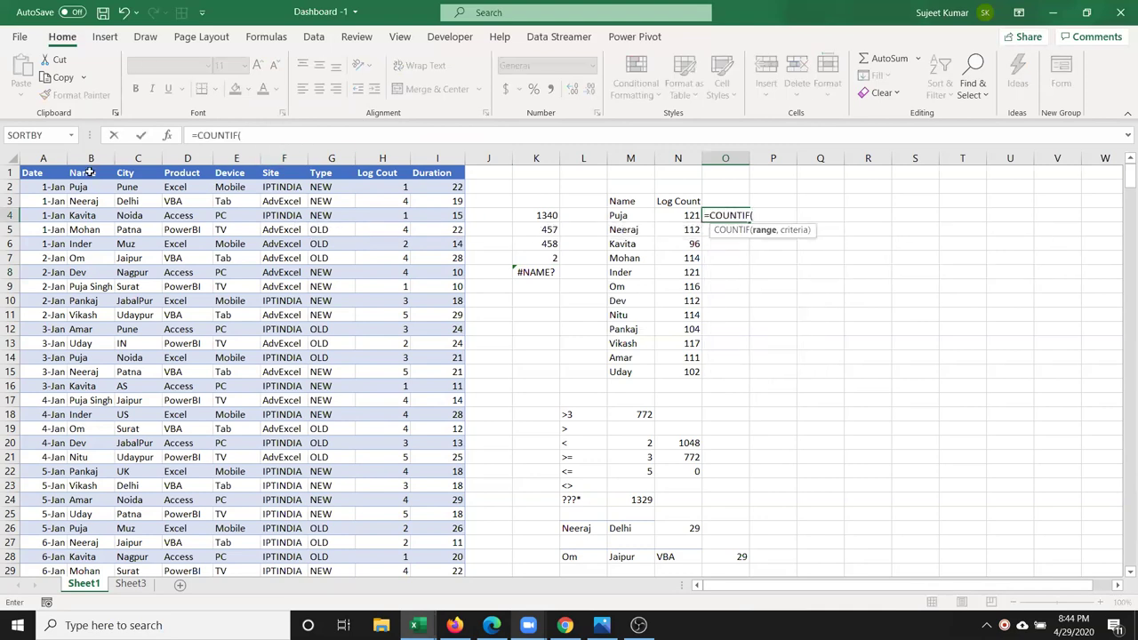
left_click(91, 159)
type(",")
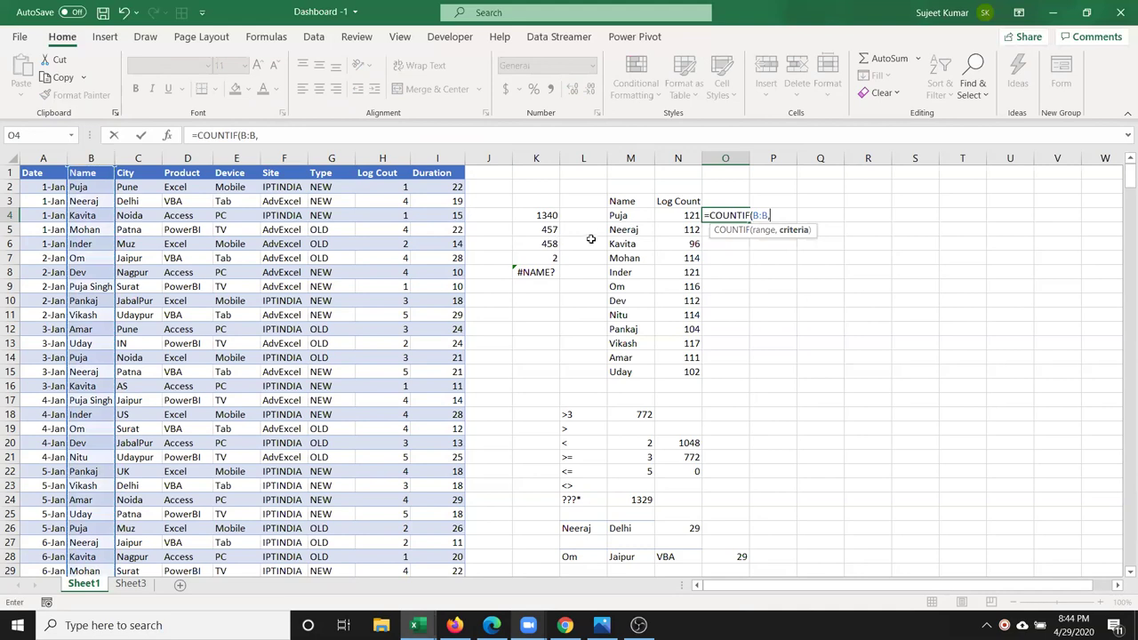
left_click(630, 205)
left_click(633, 216)
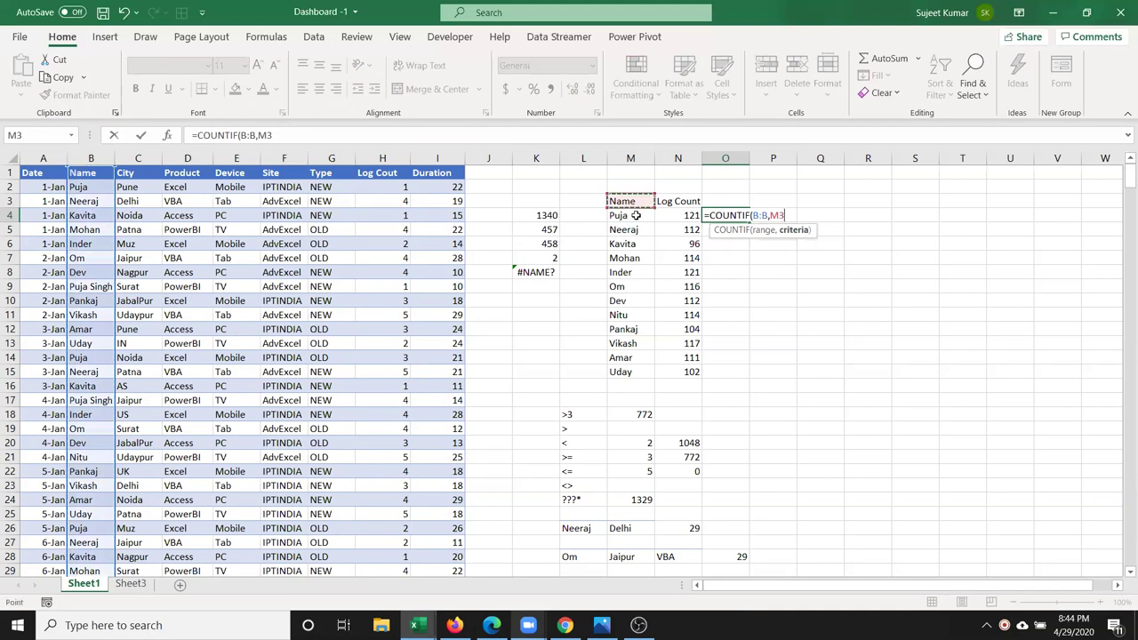
key("Return")
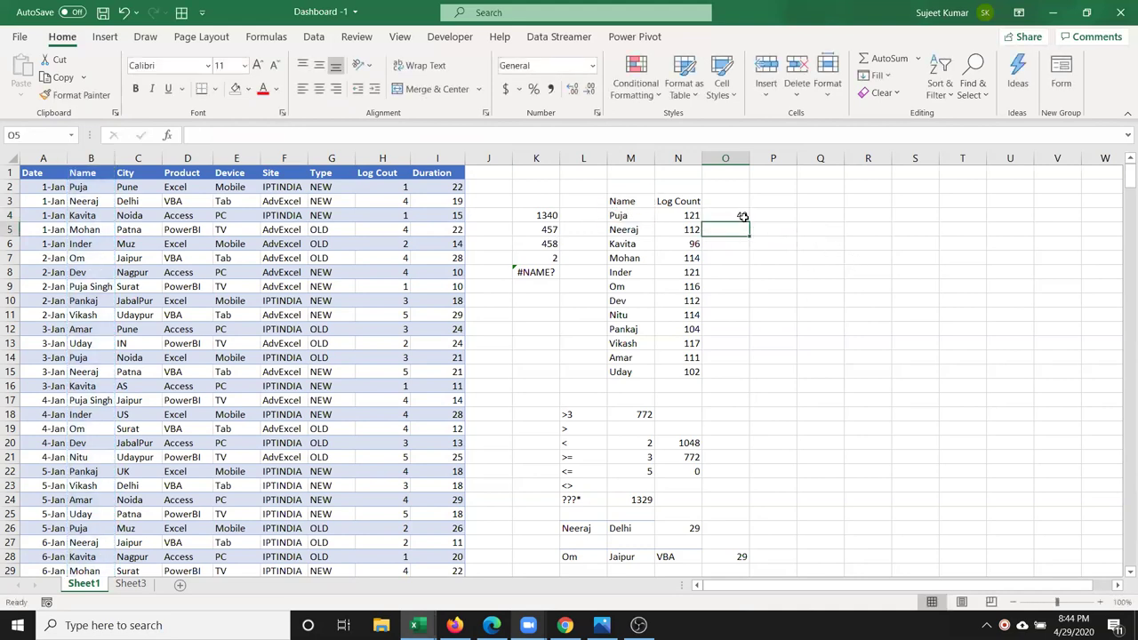
Enter =COUNTIF(H:H,L18) in N18, counting 173 Log Cout entries above 3
left_click(674, 413)
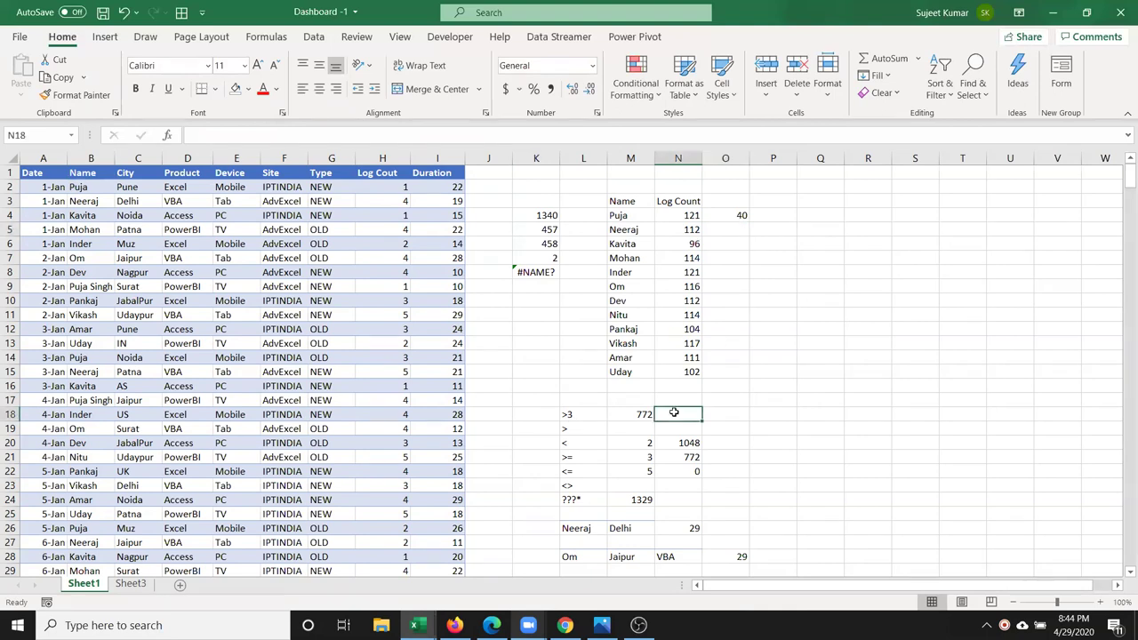
type("=c")
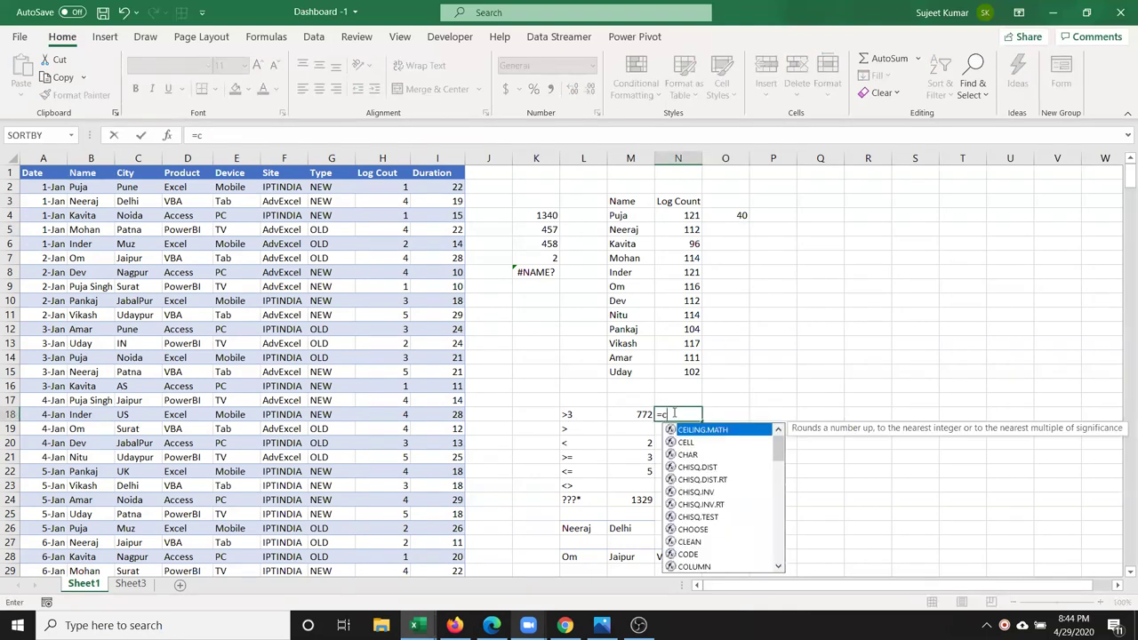
key("BackSpace")
type("\\")
type("s")
type("u")
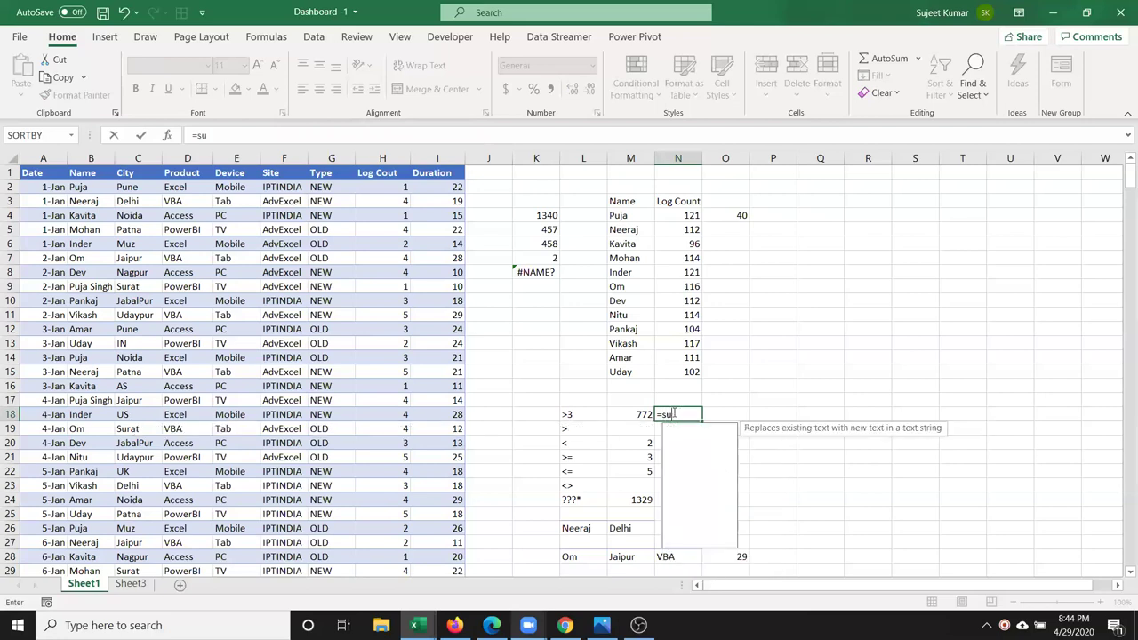
key("BackSpace")
key("BackSpace")
type("cou")
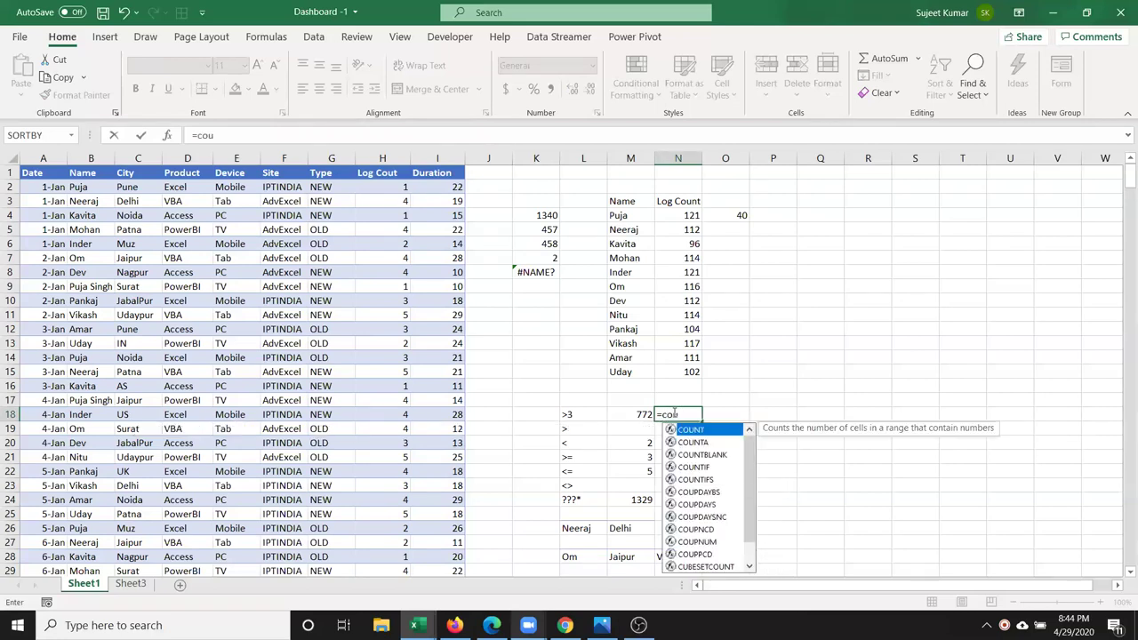
key("Down")
key("Down")
key("Down")
key("Tab")
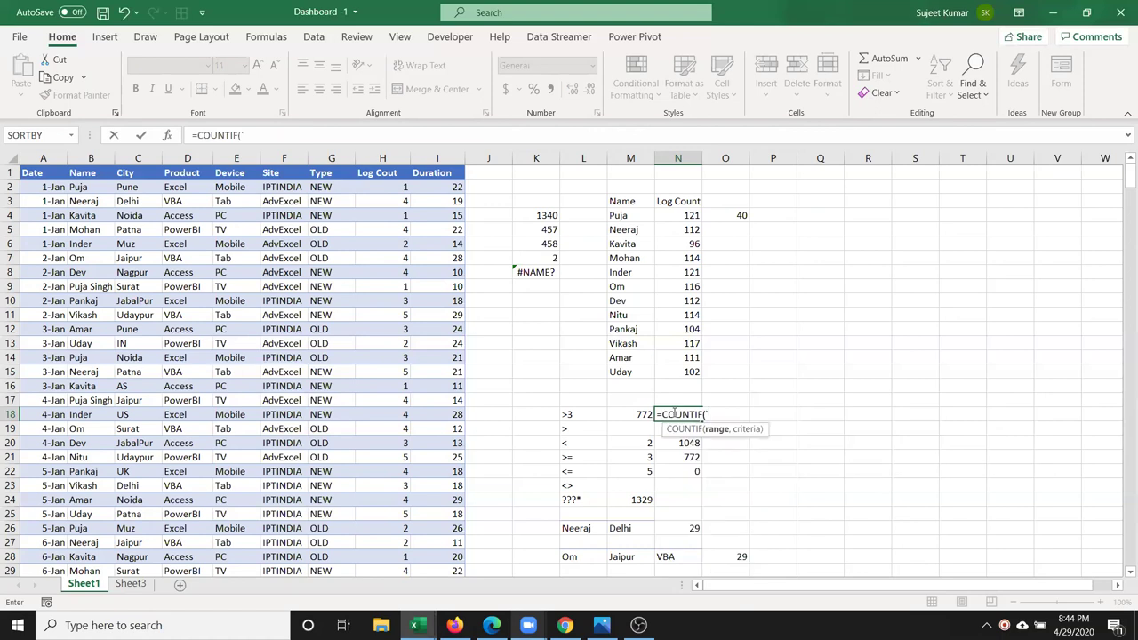
left_click(380, 155)
type(",")
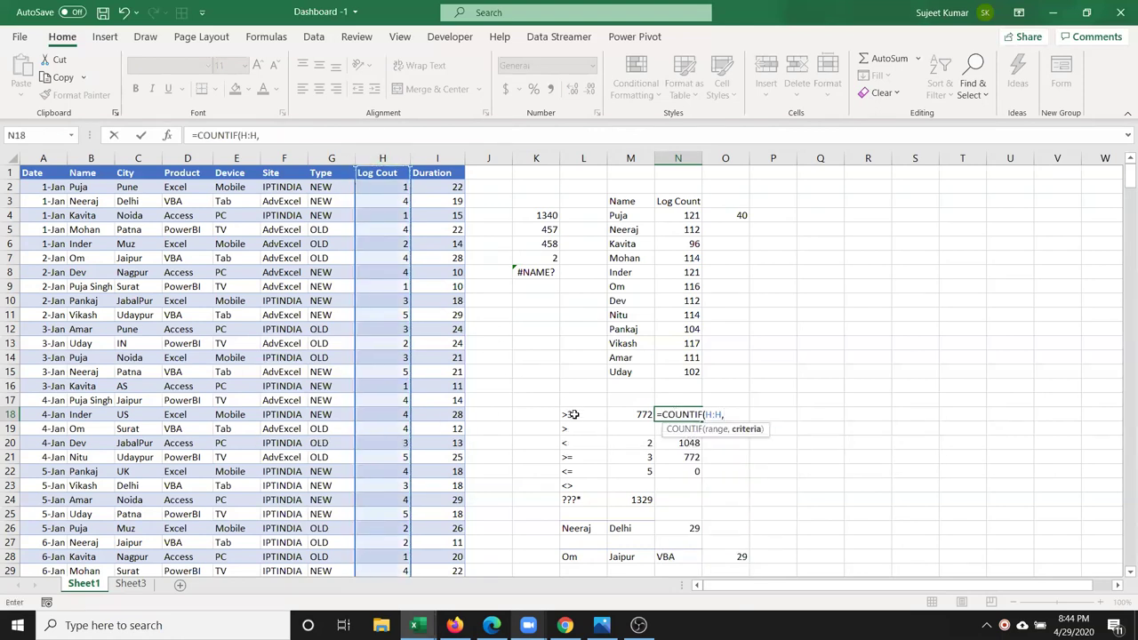
left_click(573, 414)
key("Return")
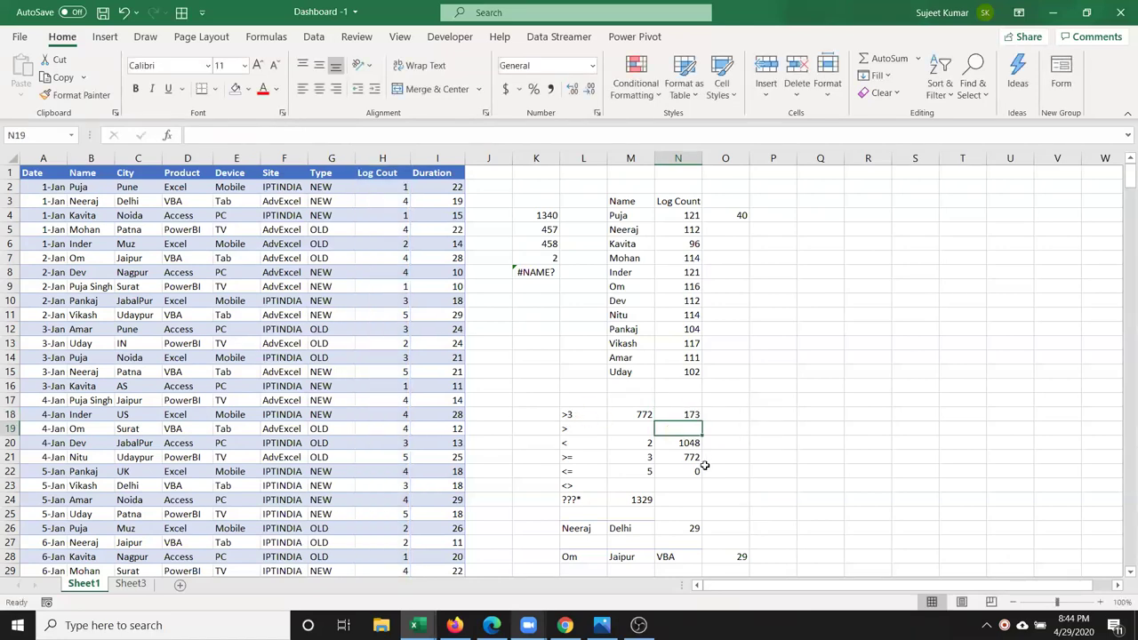
Review N18's formula alongside the conditions in L18:L24 and the Om, Jaipur, VBA row
left_click(689, 416)
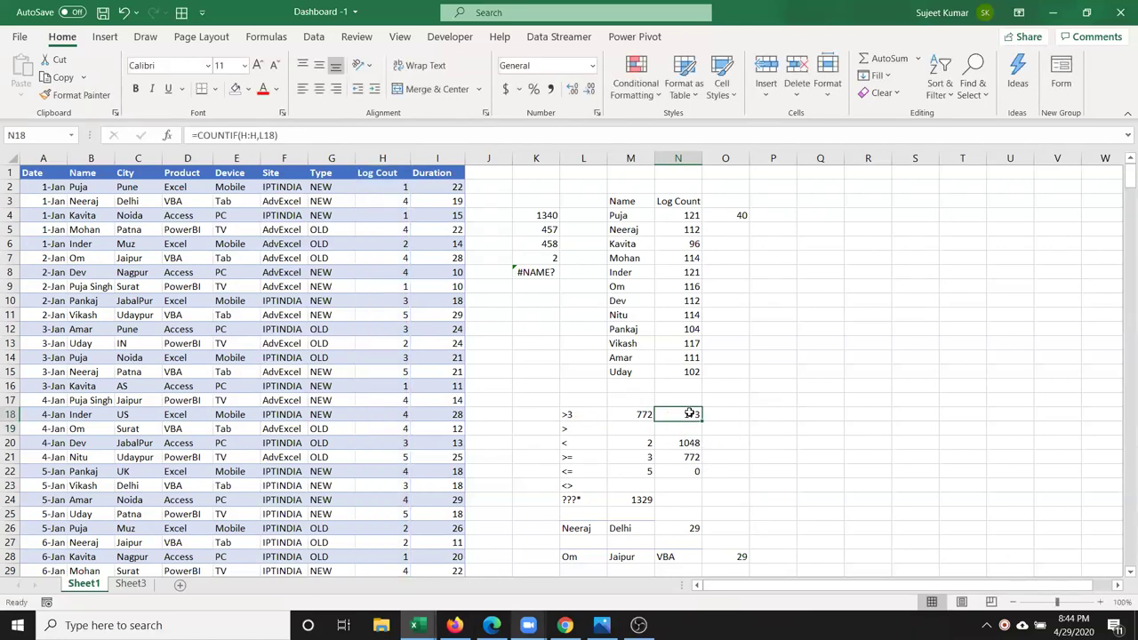
left_click_drag(567, 418, 574, 500)
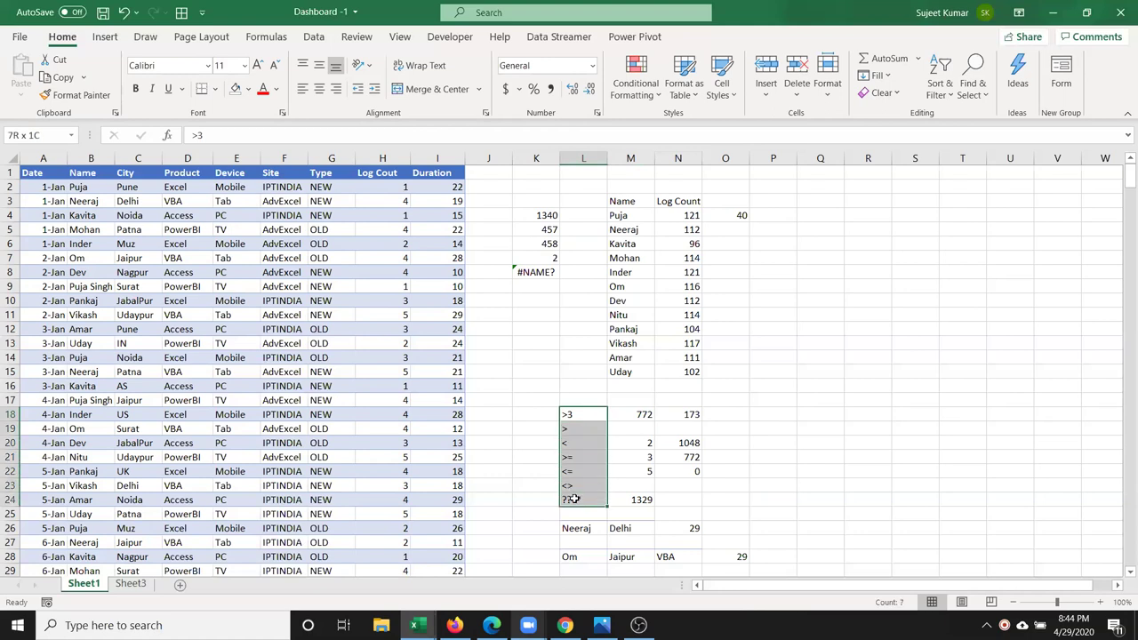
left_click_drag(567, 556, 696, 544)
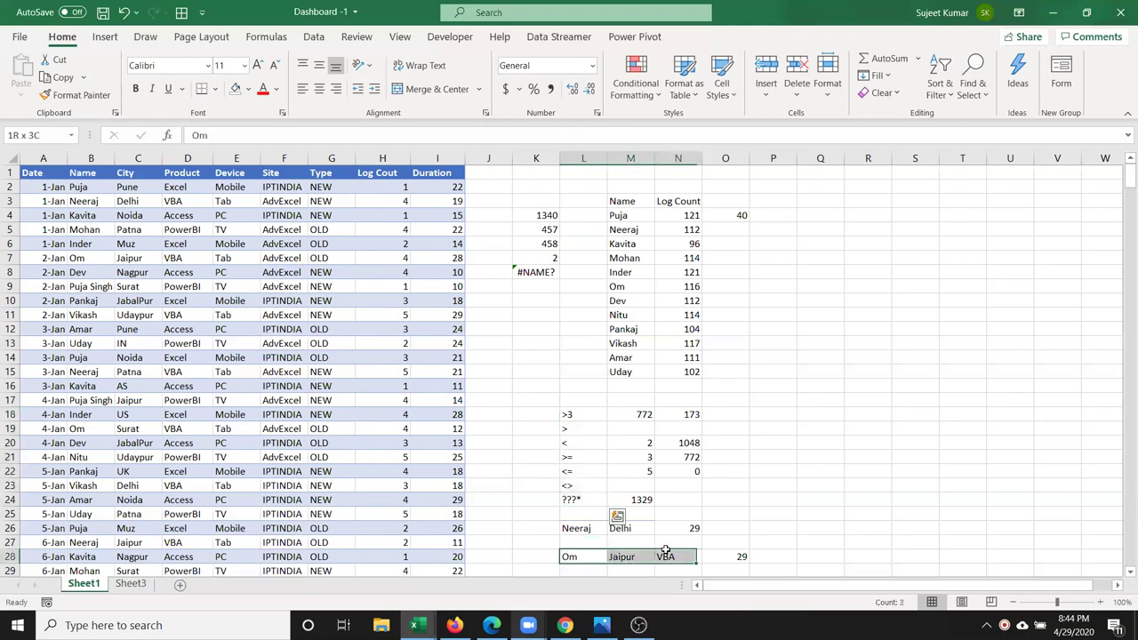
Start a COUNTIFS formula in P26 after discarding a mistaken first entry
left_click(760, 532)
type("=")
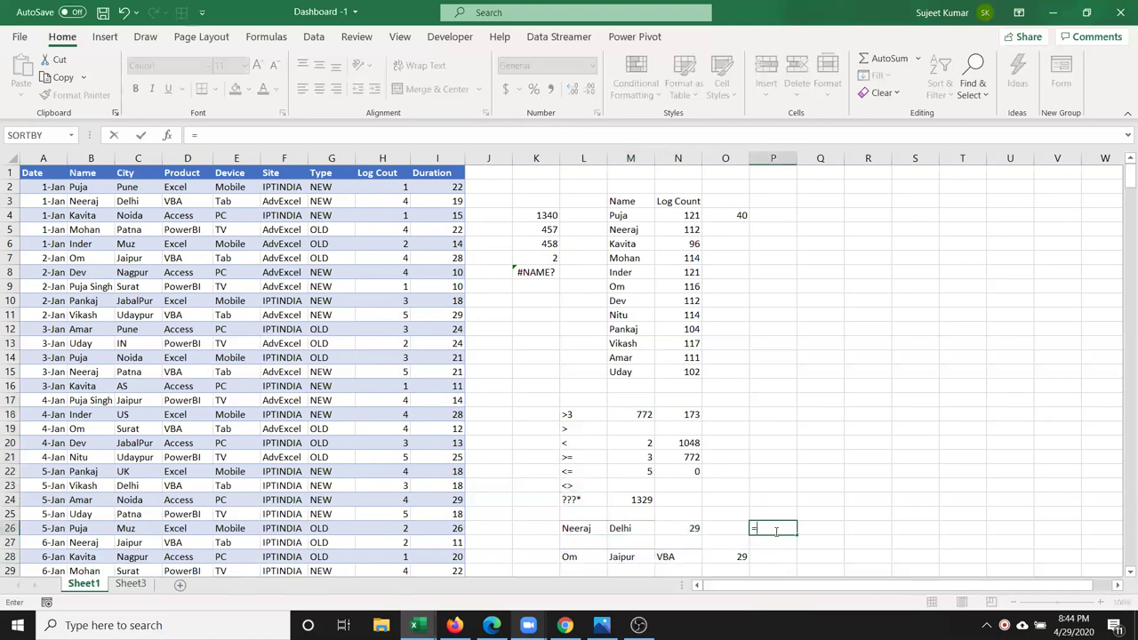
type("cou")
key("Down")
key("Down")
key("Down")
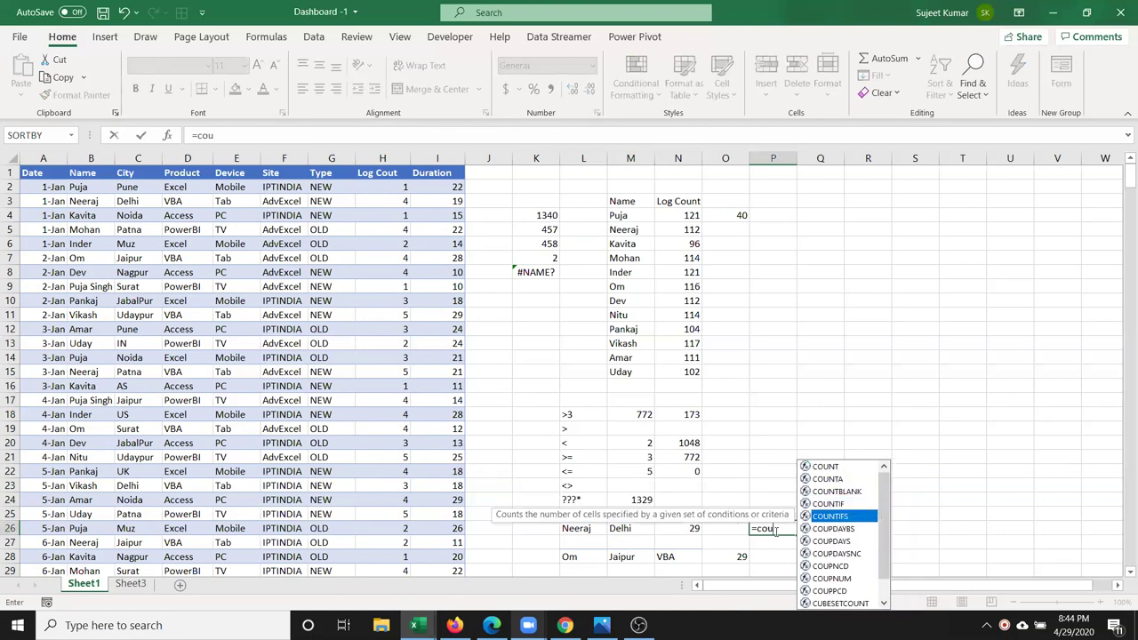
key("Escape")
key("Return")
key("Return")
key("Escape")
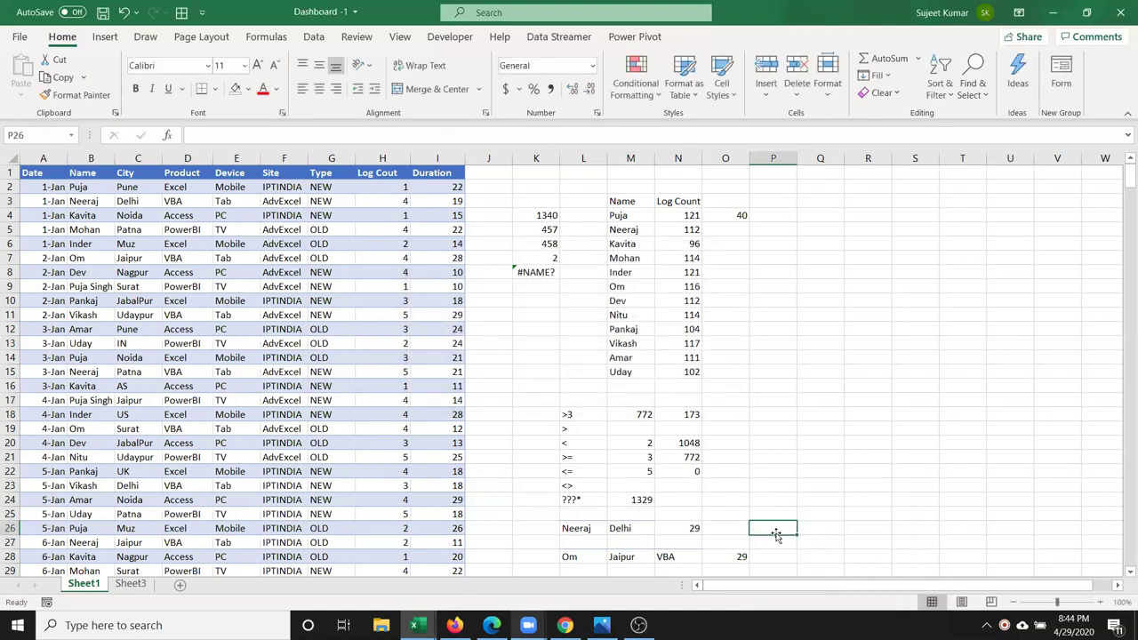
type("=cou")
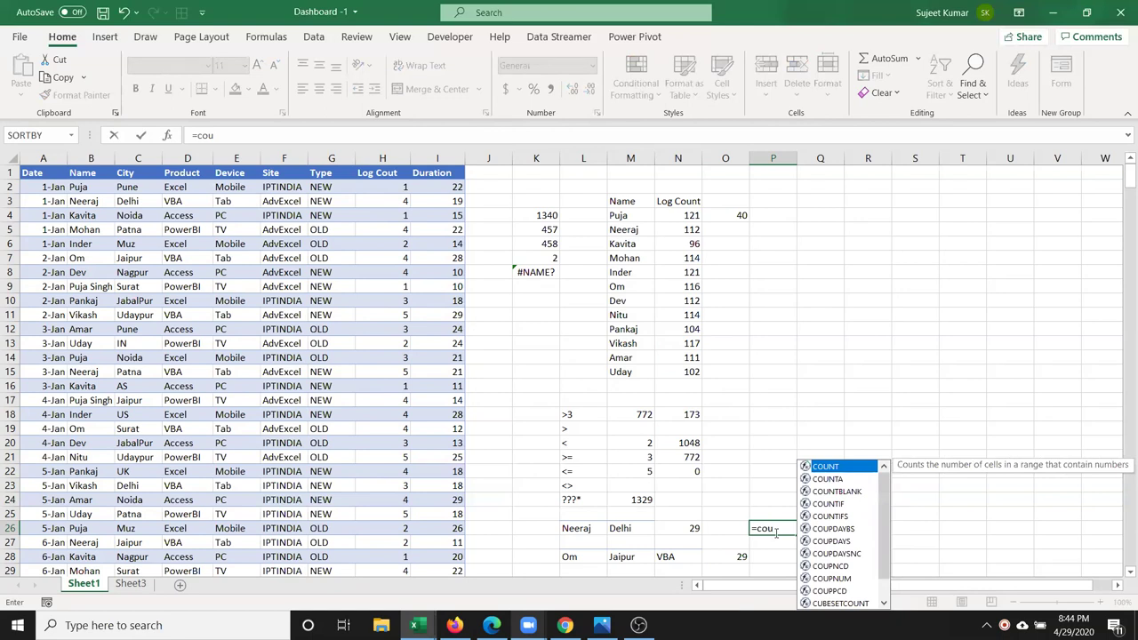
key("Down")
key("Down")
key("Down")
key("Down")
key("Up")
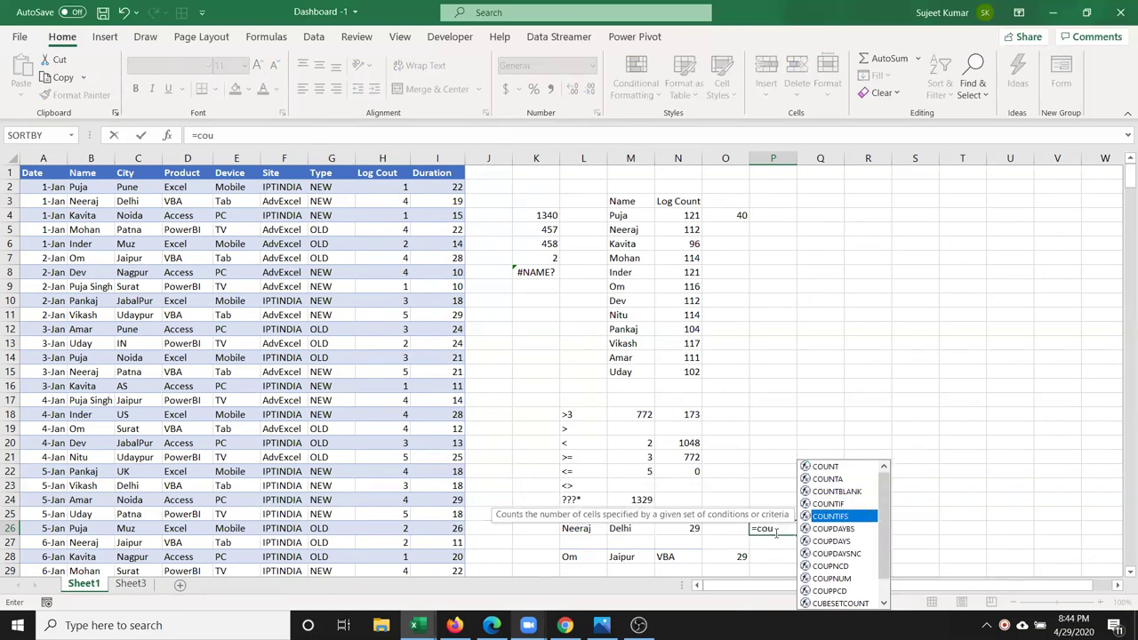
key("Tab")
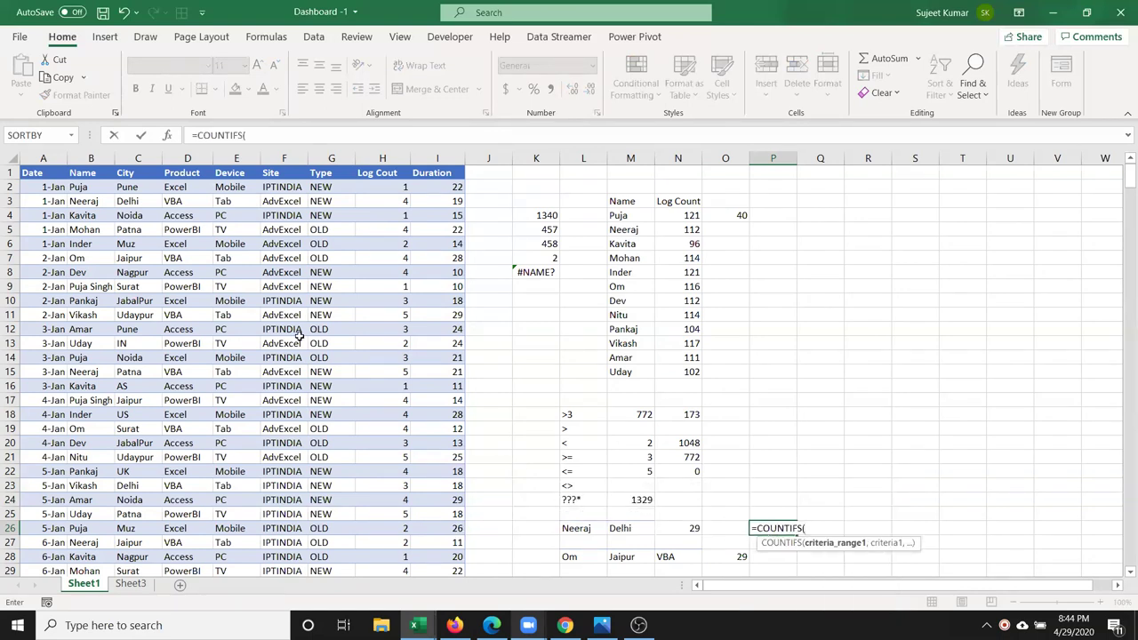
Complete =COUNTIFS(B:B,L26,C:C,M26) to count Neeraj rows in Delhi, giving 8
left_click(89, 157)
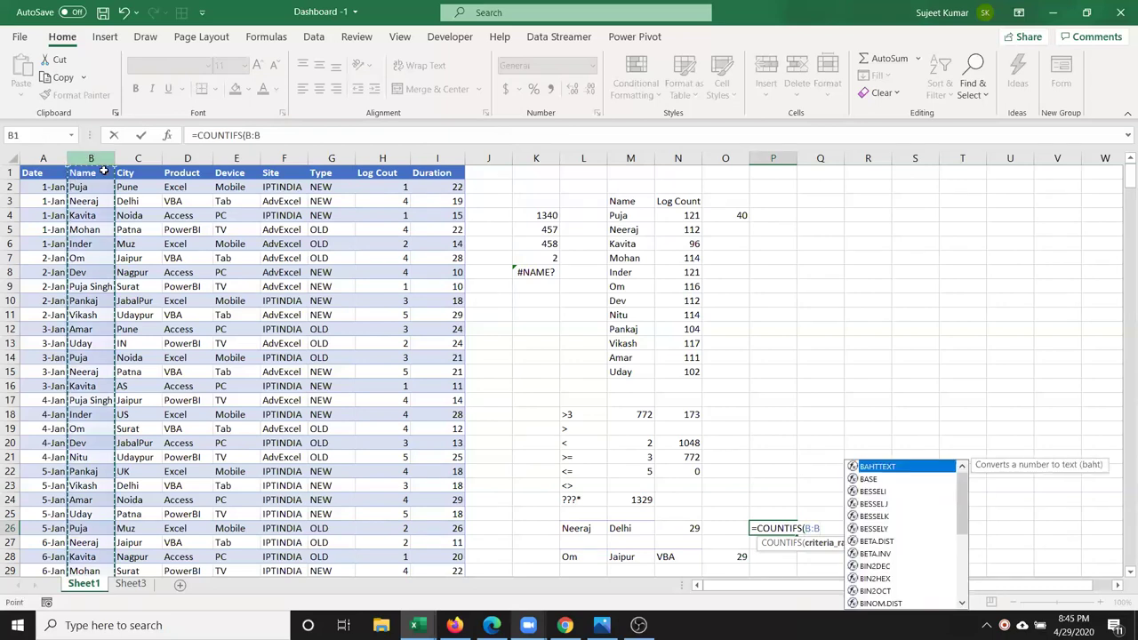
type(",")
left_click(579, 528)
type(",")
left_click(146, 157)
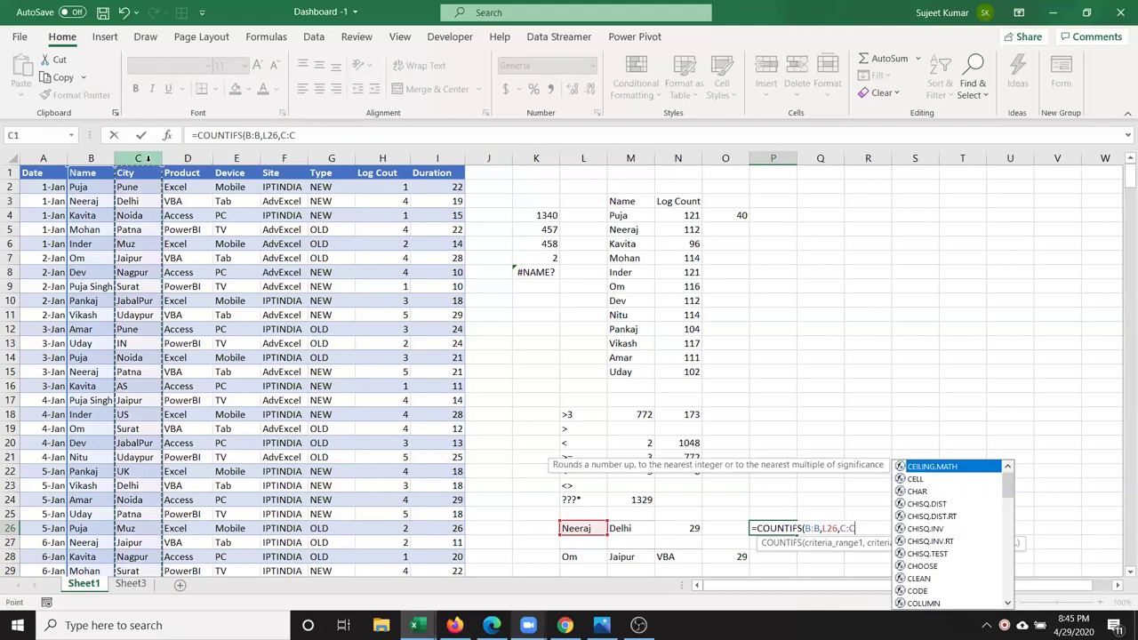
type(",")
left_click(645, 528)
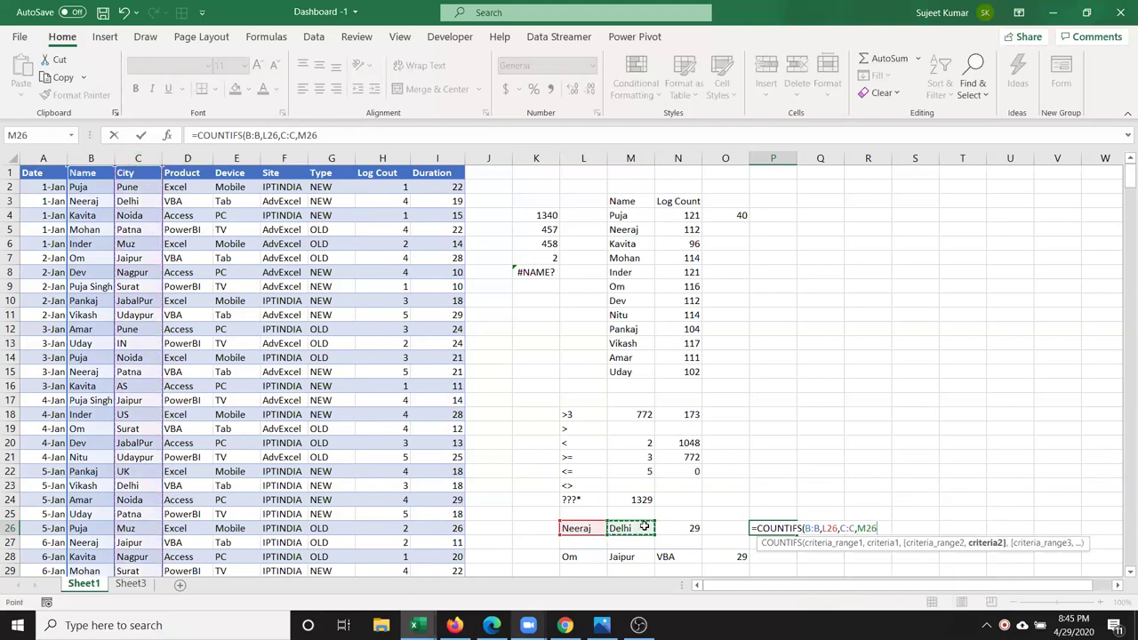
key("ctrl+Return")
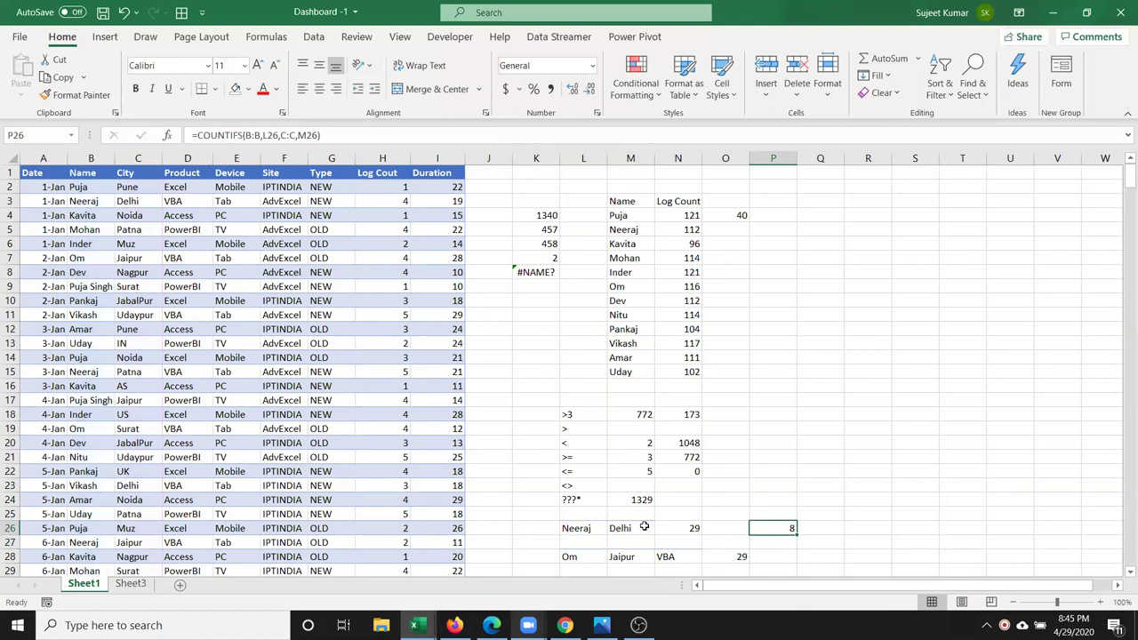
key("Down")
key("Down")
key("Up")
key("Up")
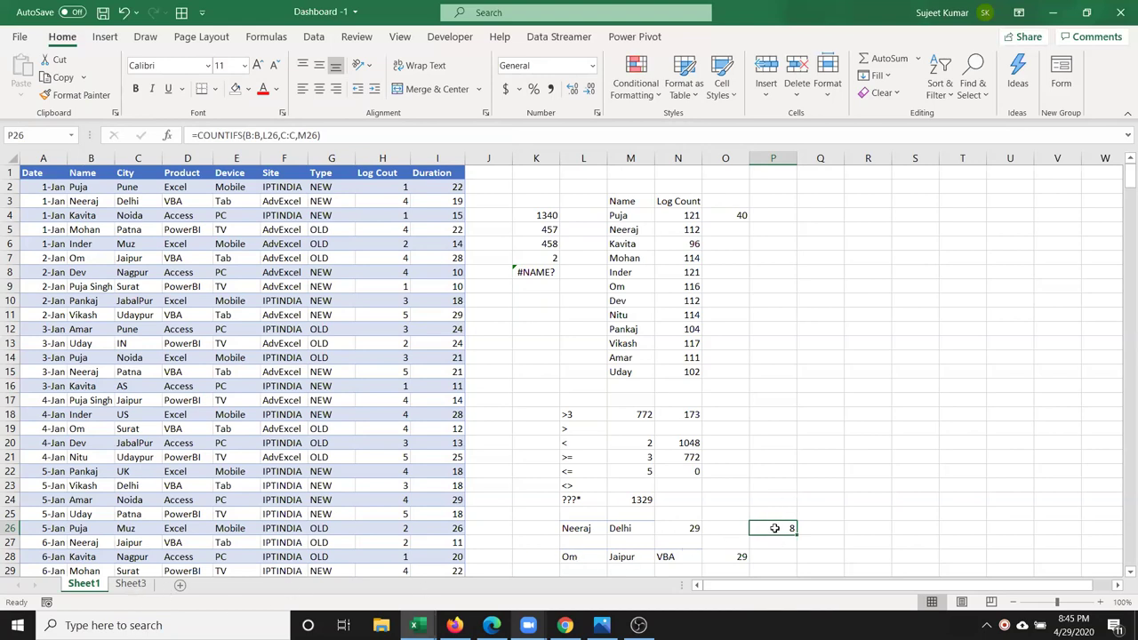
Copy the City (C) and Log Cout (H) columns from Sheet1
left_click(734, 218)
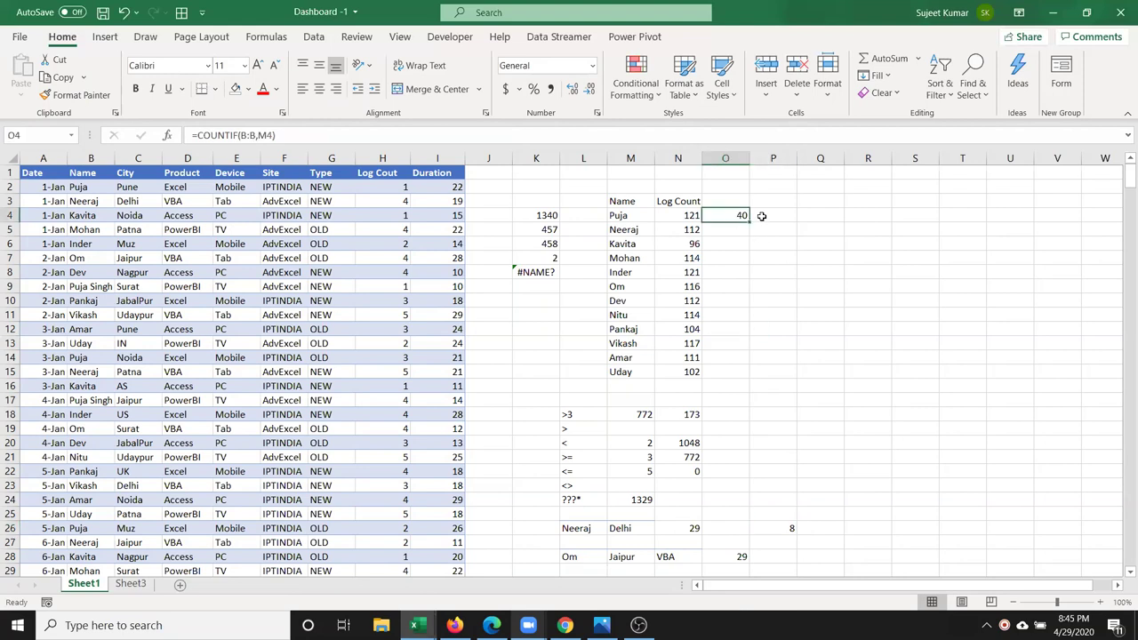
left_click(131, 162)
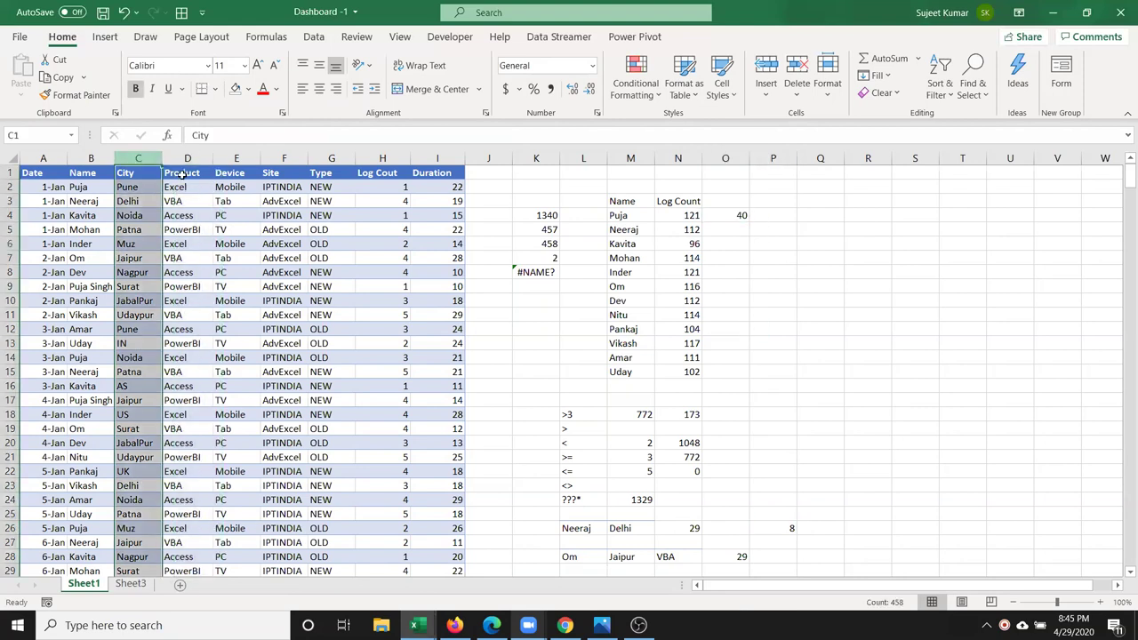
left_click(400, 159, "ctrl")
key("ctrl+c")
Add a new Sheet4, try a transposed paste into A1, and dismiss the size error
left_click(129, 583)
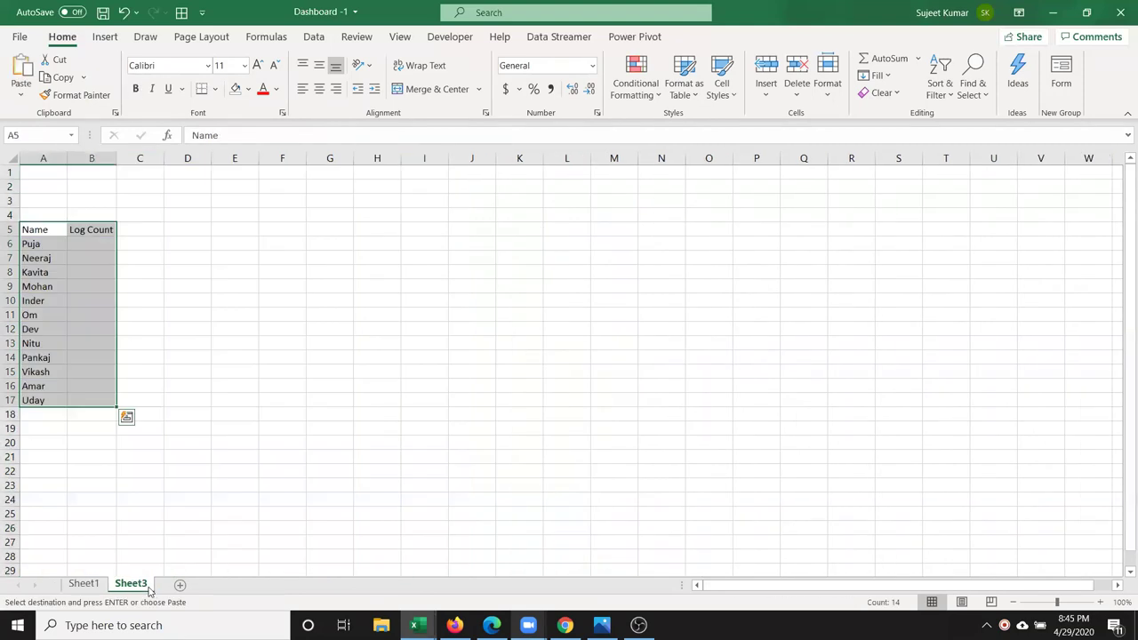
left_click(180, 585)
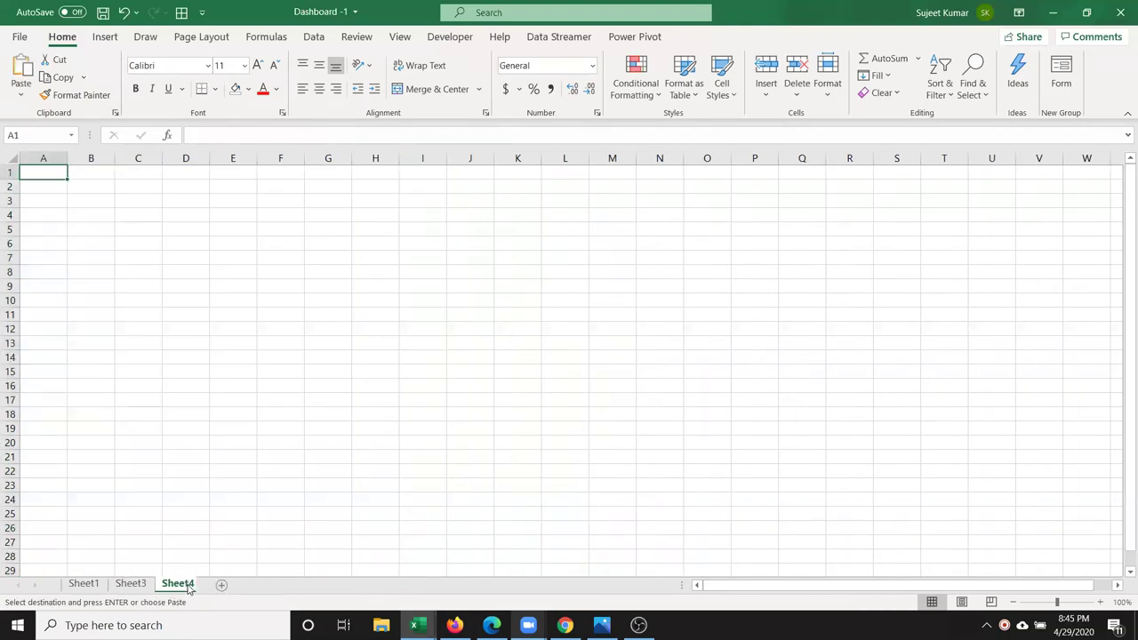
right_click(56, 171)
left_click(98, 275)
left_click(168, 344)
left_click(168, 371)
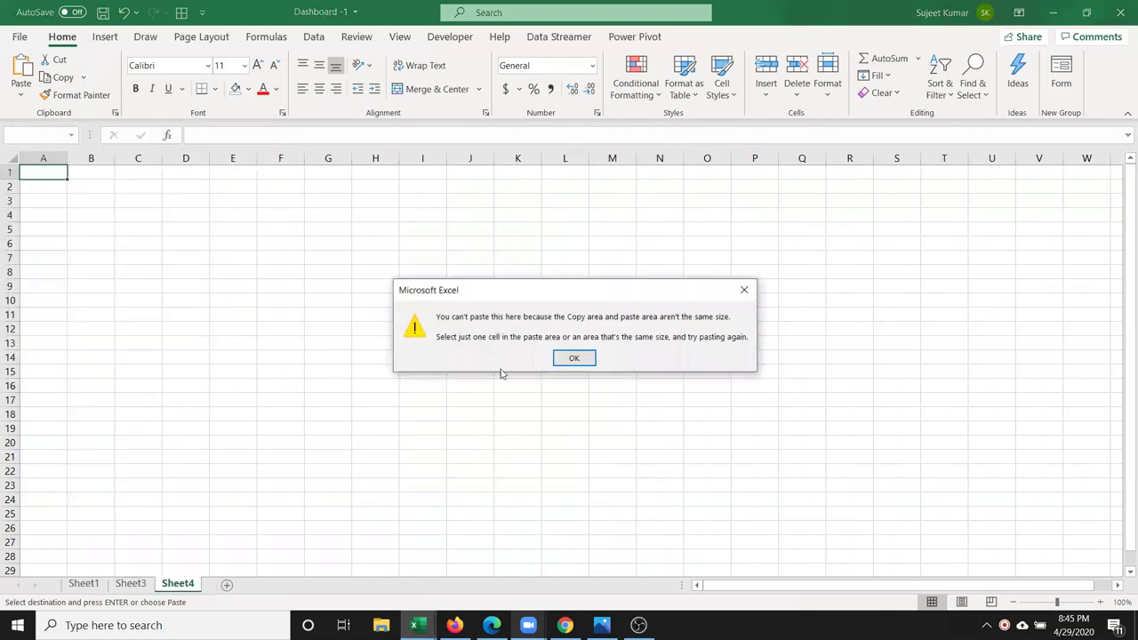
left_click(580, 359)
key("Escape")
left_click(130, 583)
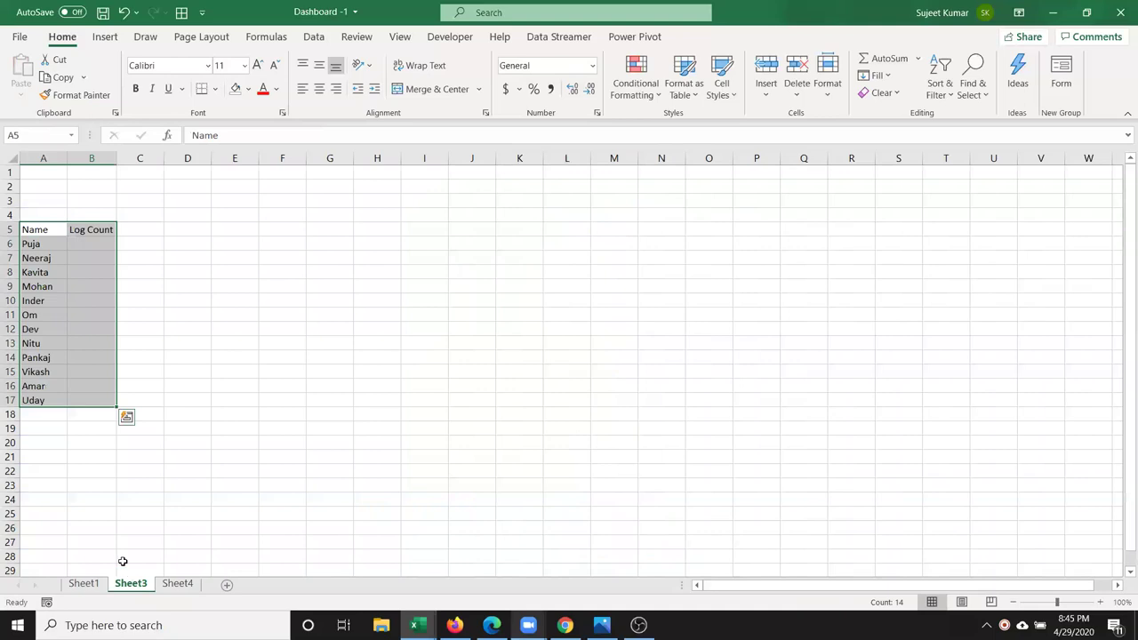
left_click(99, 583)
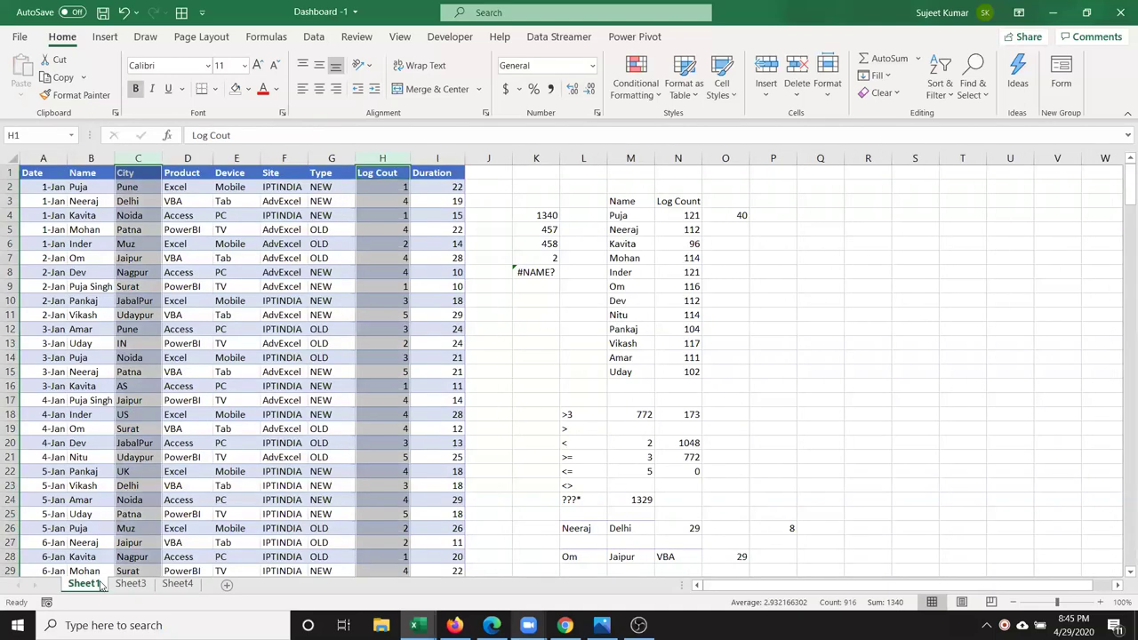
Browse the Sheet1 data table to find its last row
left_click(152, 289)
scroll(152, 289, "down", 3)
scroll(155, 326, "down", 2)
scroll(90, 513, "down", 4)
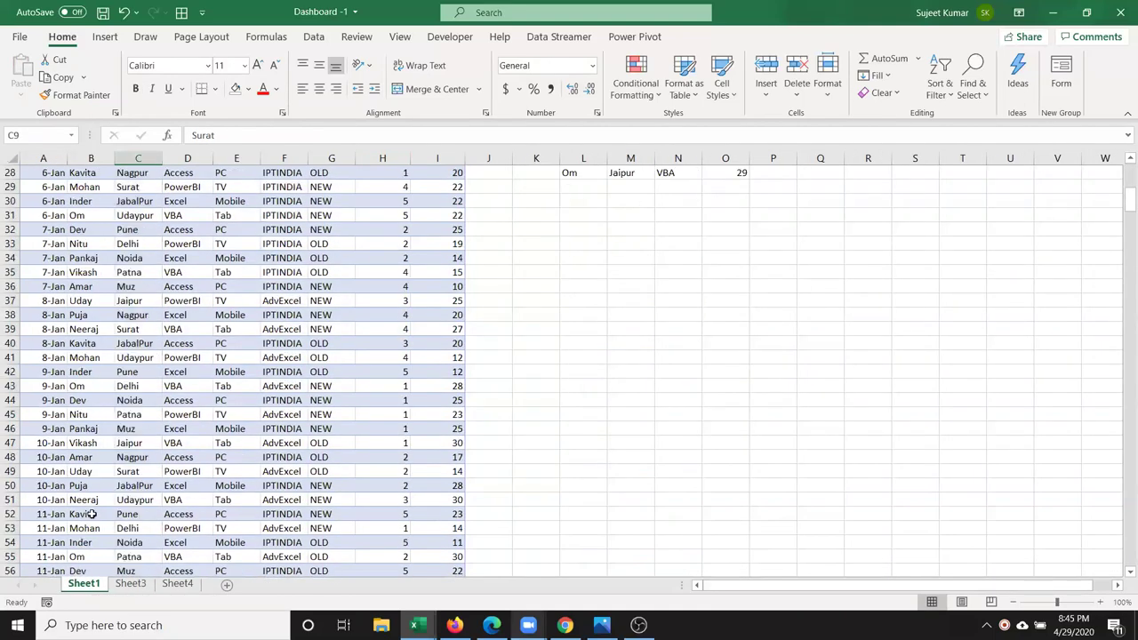
left_click(98, 359)
left_click(69, 486)
key("ctrl+Down")
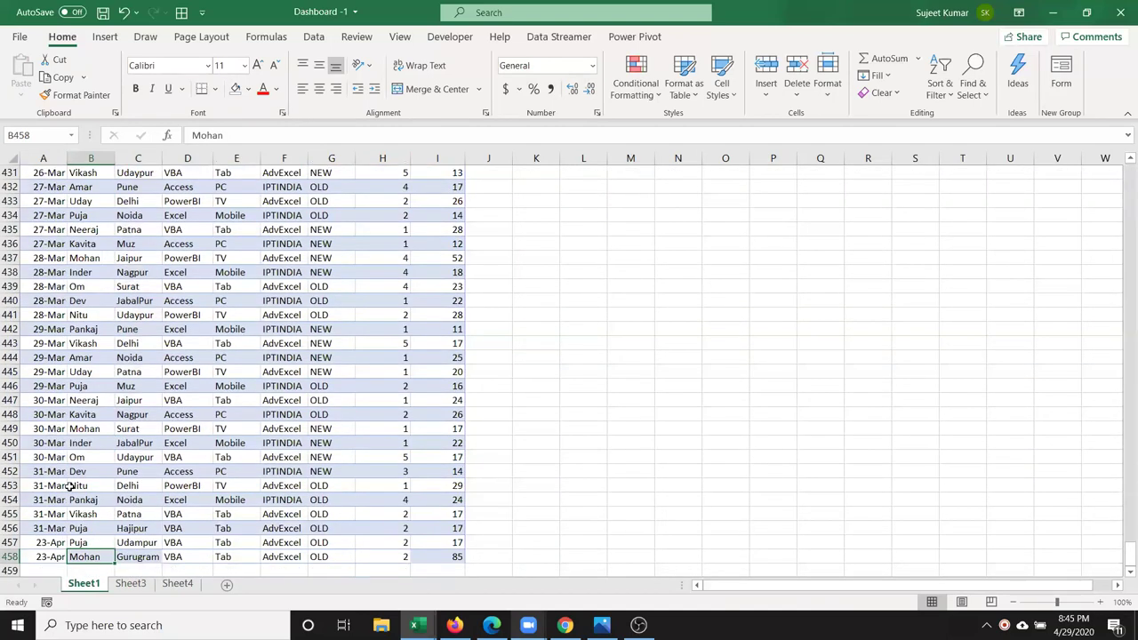
left_click(133, 586)
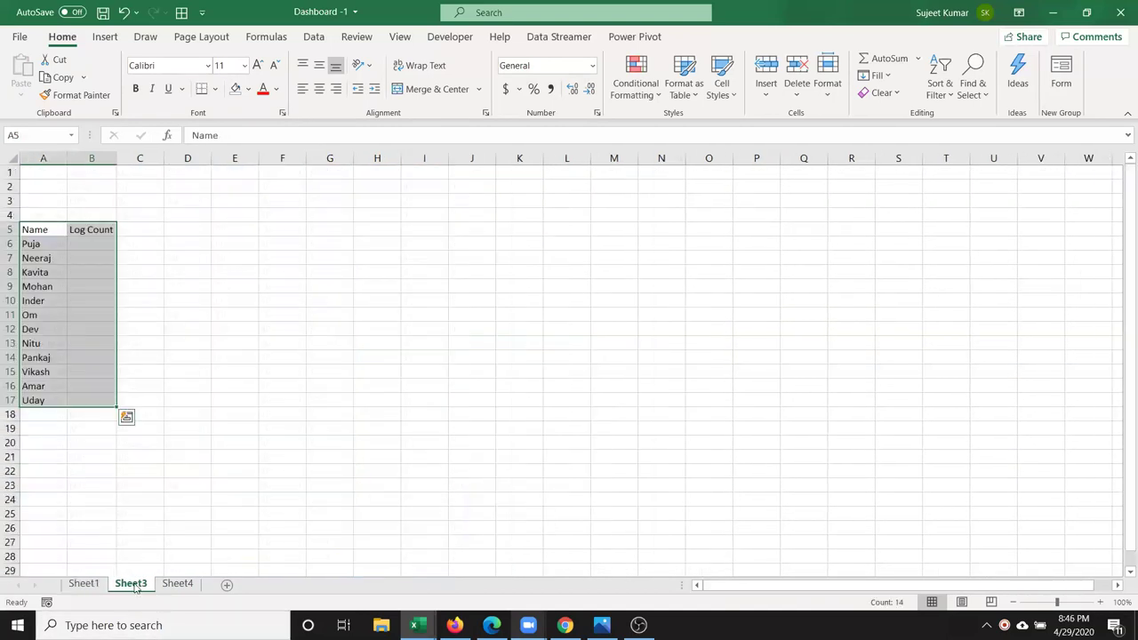
left_click(83, 584)
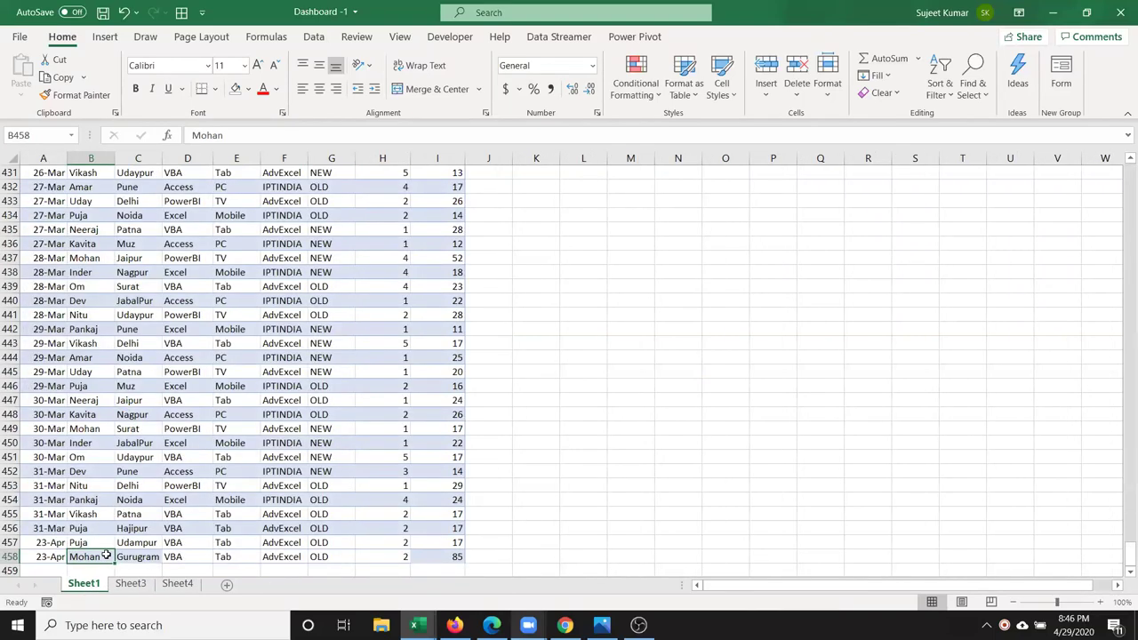
scroll(100, 470, "up", 5)
scroll(89, 400, "up", 7)
Select the Sheet1 table starting from A1 and copy it
left_click(84, 329)
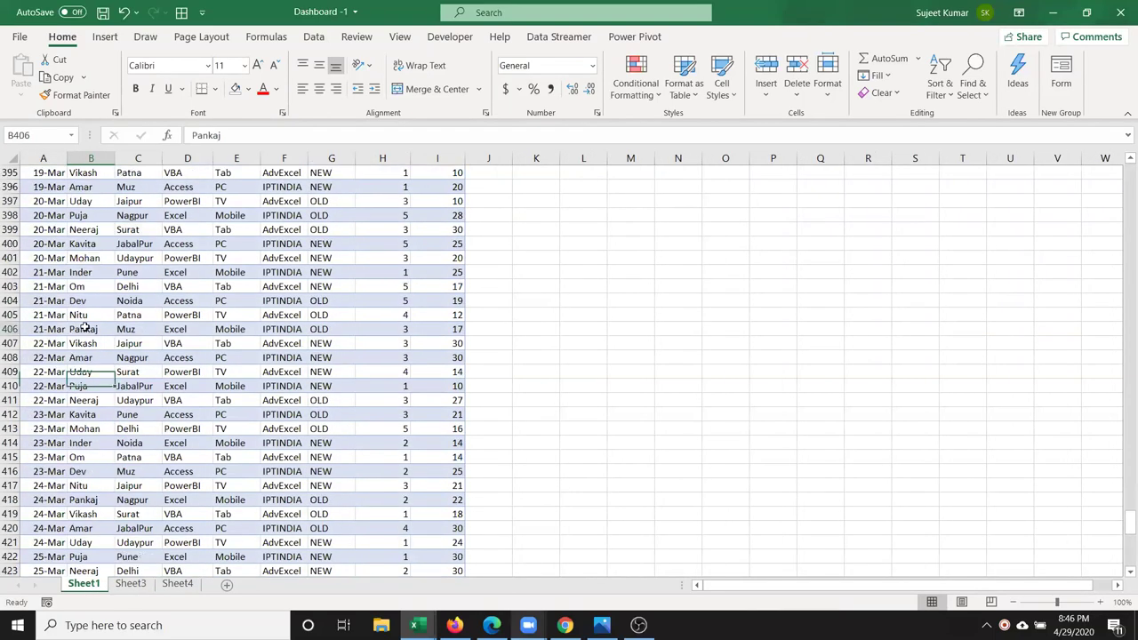
key("ctrl+Home")
key("shift+Right")
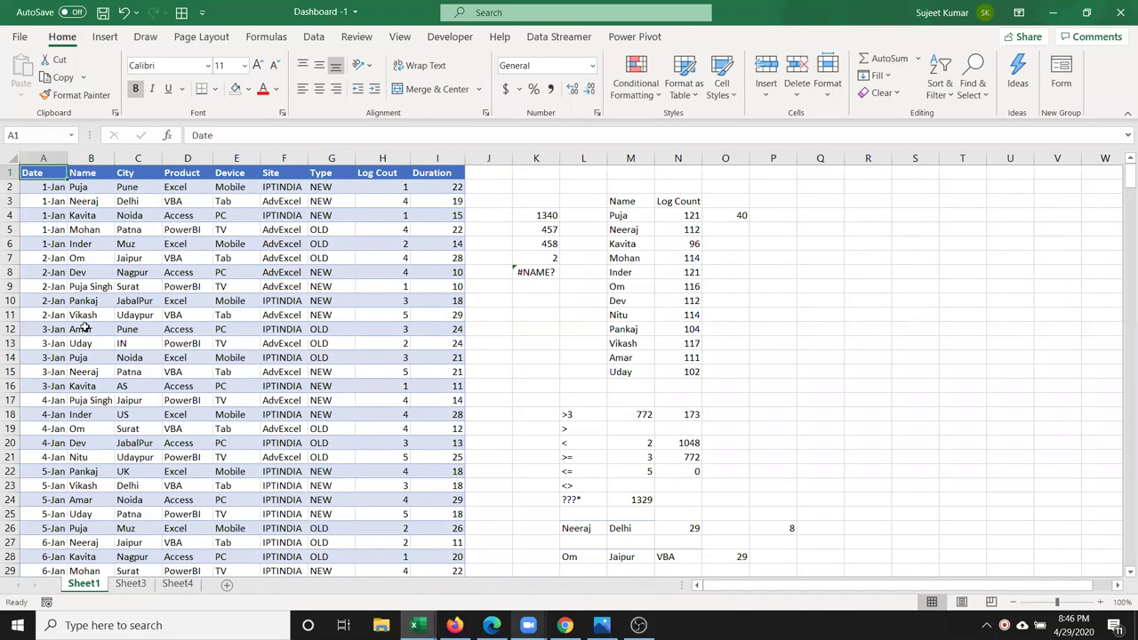
key("shift+Right")
key("shift+Right")
key("shift+Right")
key("shift+Right")
key("shift+Right")
key("shift+Right")
key("shift+Down")
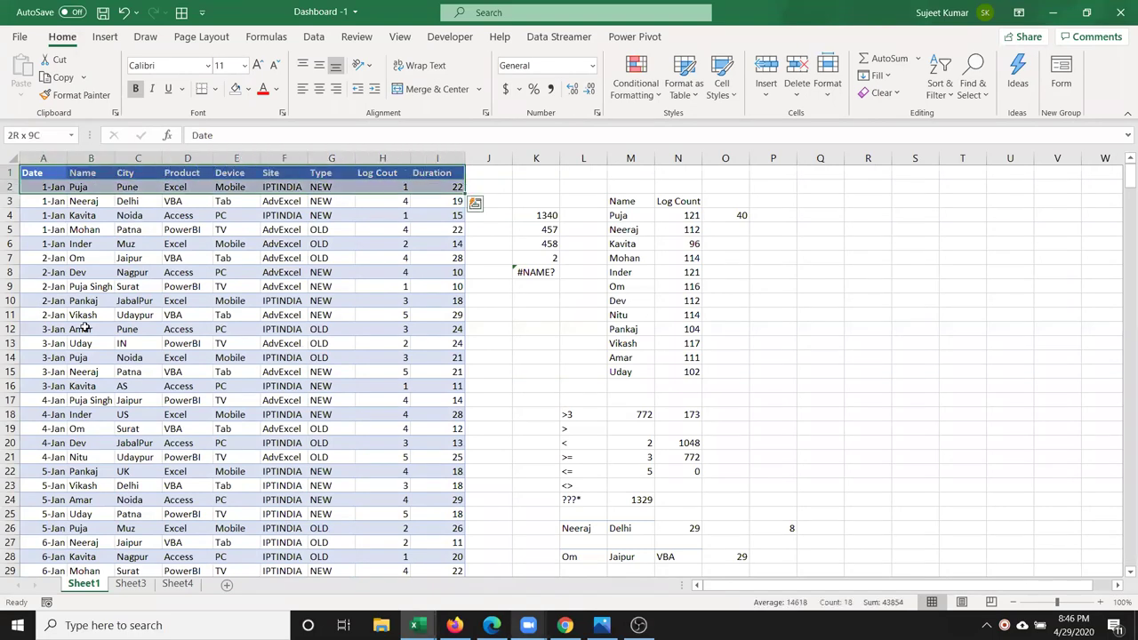
key("shift+Down")
key("shift+Down")
key("shift+Down")
key("shift+Down")
key("shift+Down")
key("shift+Down")
key("shift+Down")
key("shift+Down")
key("shift+Down")
key("ctrl+c")
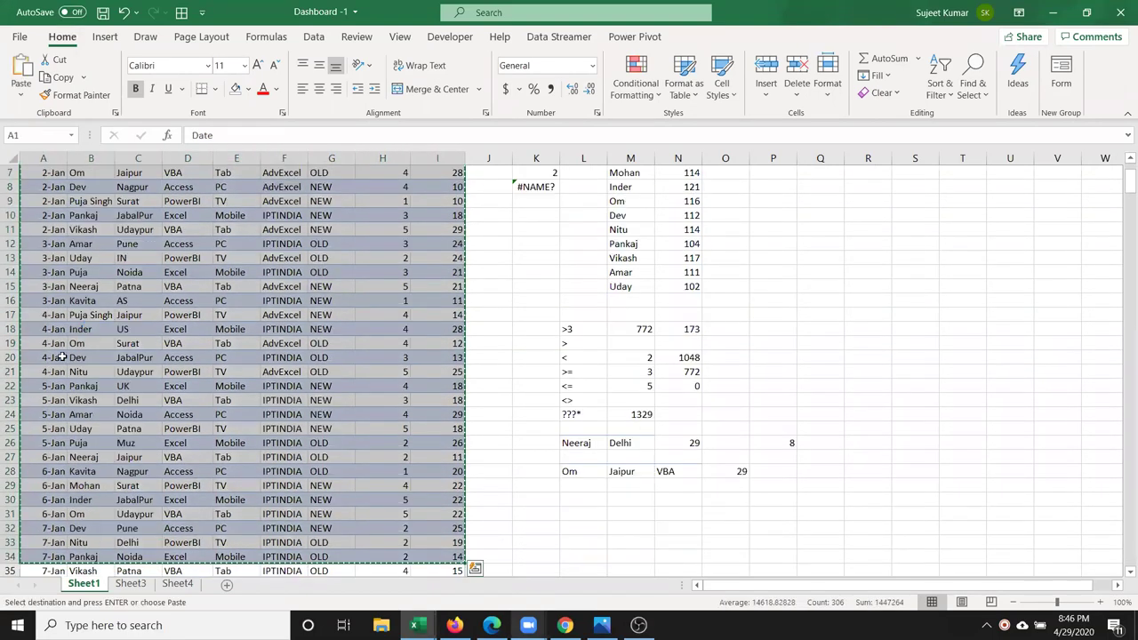
Paste the copied table into Sheet4 A1 with Transpose, then pick cell C17
left_click(169, 584)
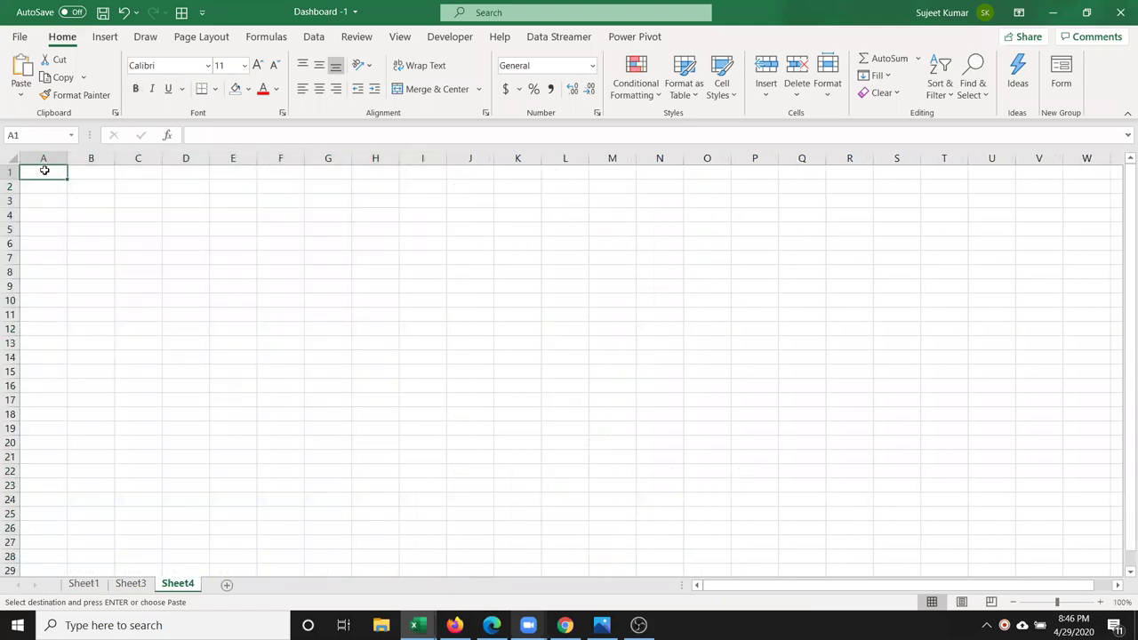
right_click(45, 170)
left_click(89, 272)
left_click(188, 346)
left_click(168, 372)
left_click(294, 339)
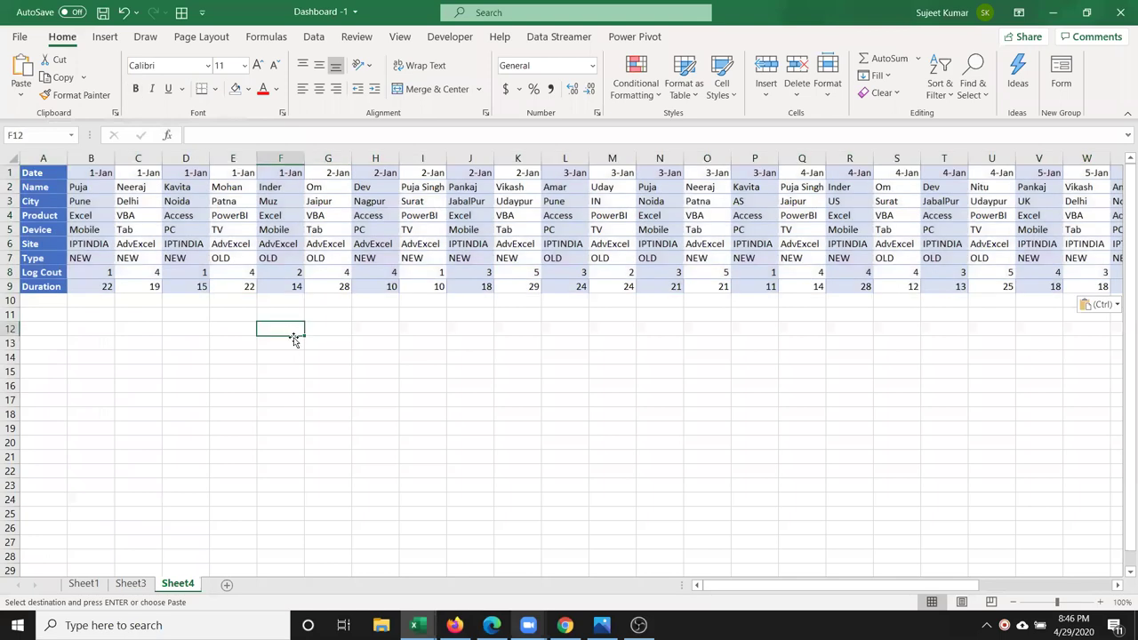
left_click(142, 399)
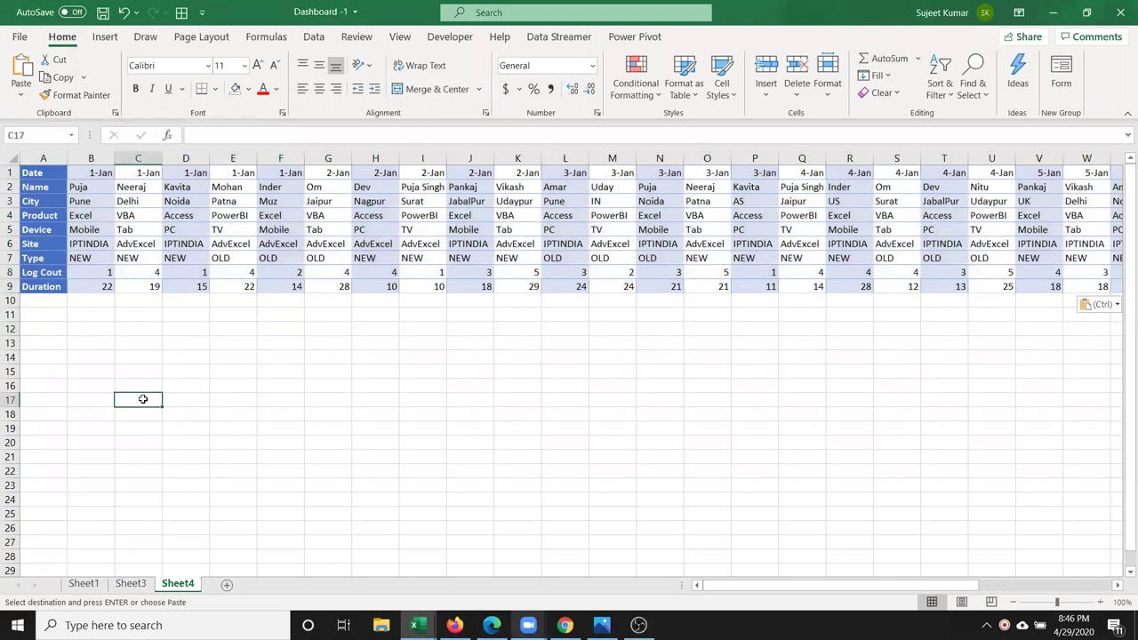
Enter Mohan in C17 and start a SUMIF formula in D17
type("Moha")
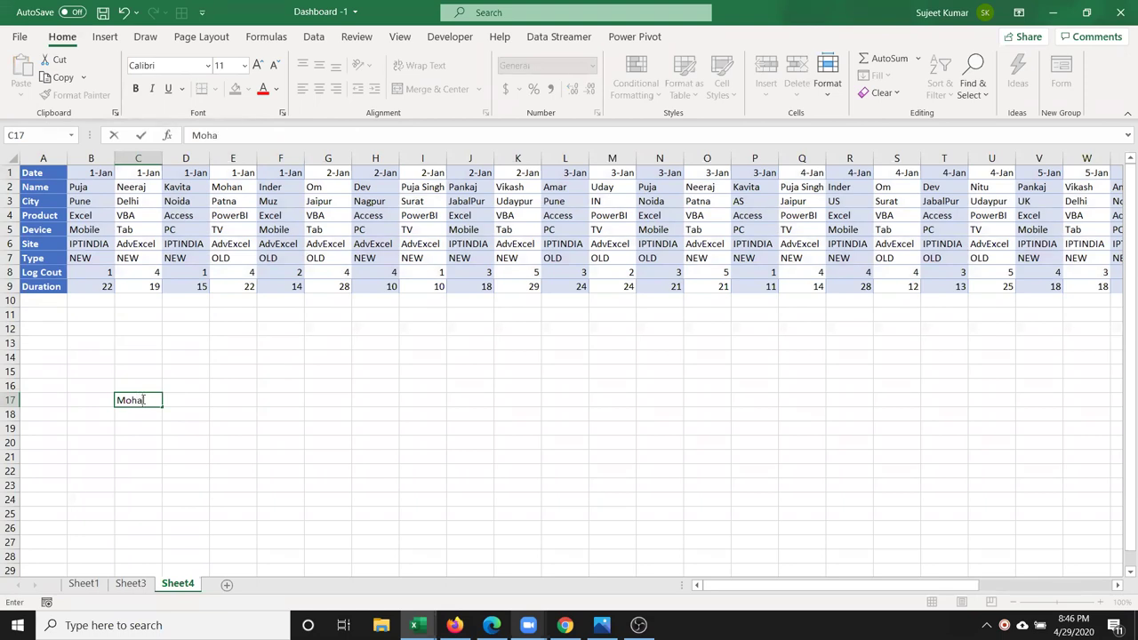
type("n")
key("Tab")
type("=d")
key("BackSpace")
type("sum")
key("Down")
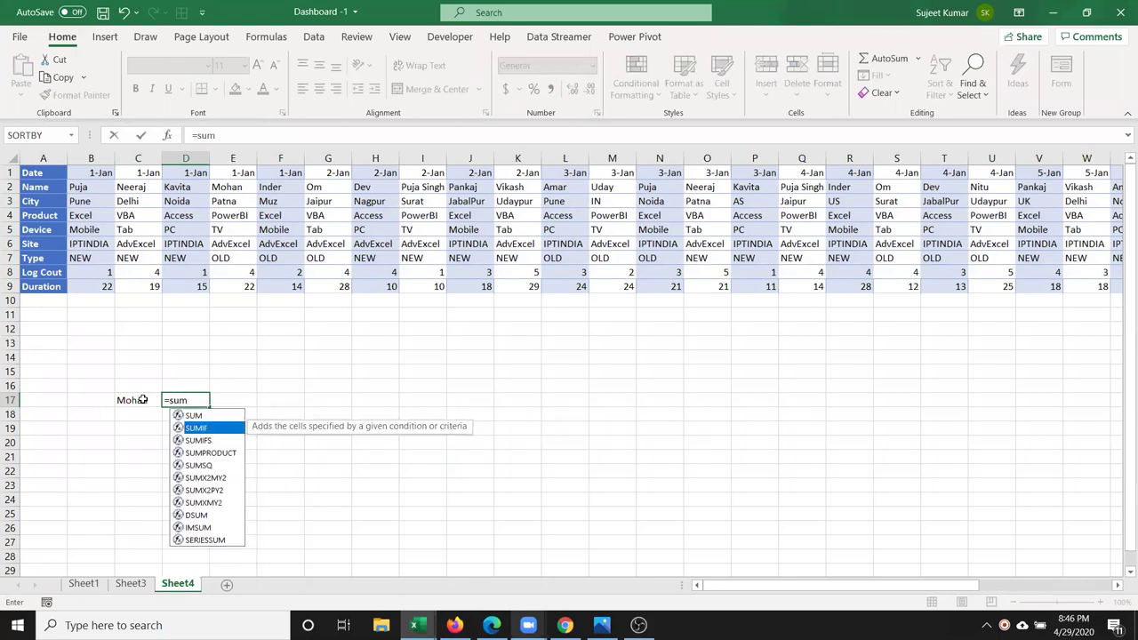
key("Tab")
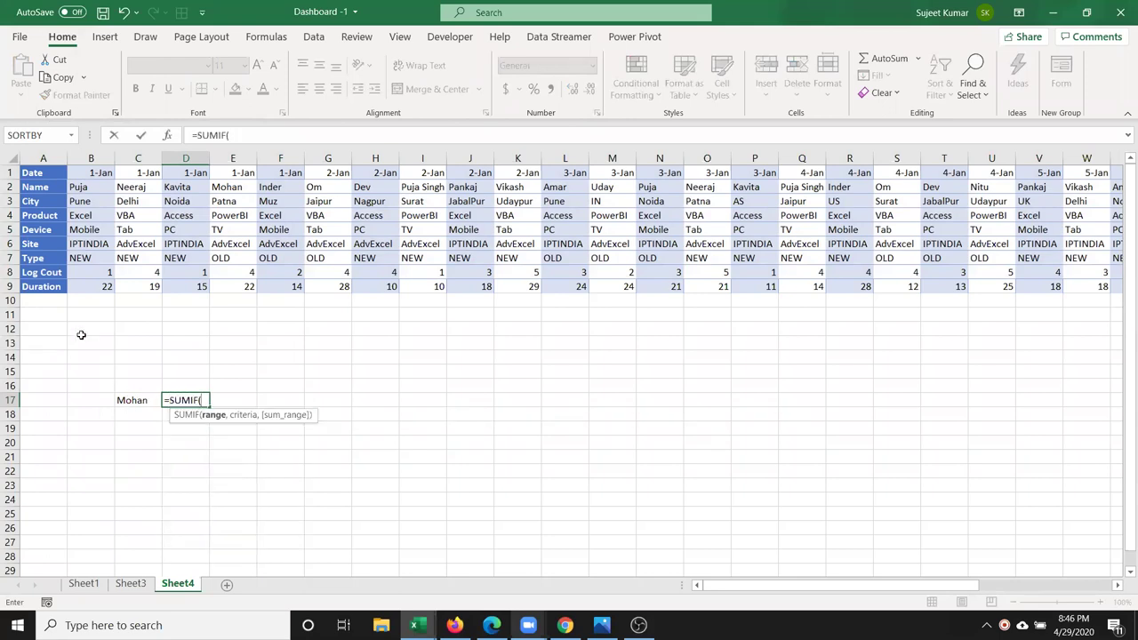
Complete =SUMIF(2:2,C17,8:8) in D17, returning Mohan's log count of 8
left_click(9, 187)
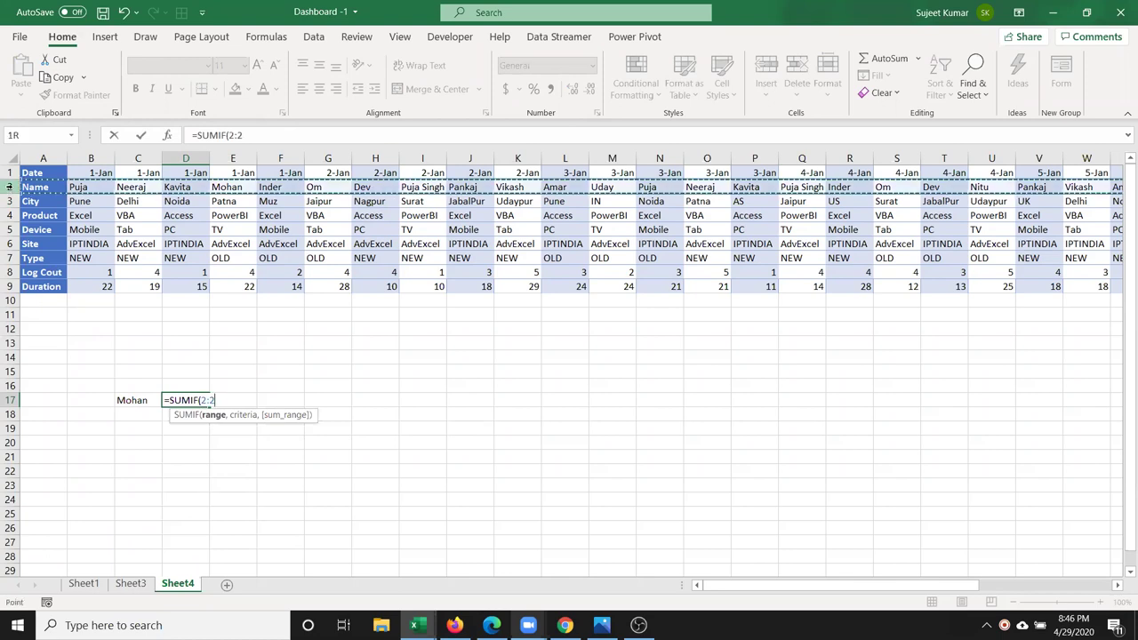
type(",")
left_click(142, 401)
type(",")
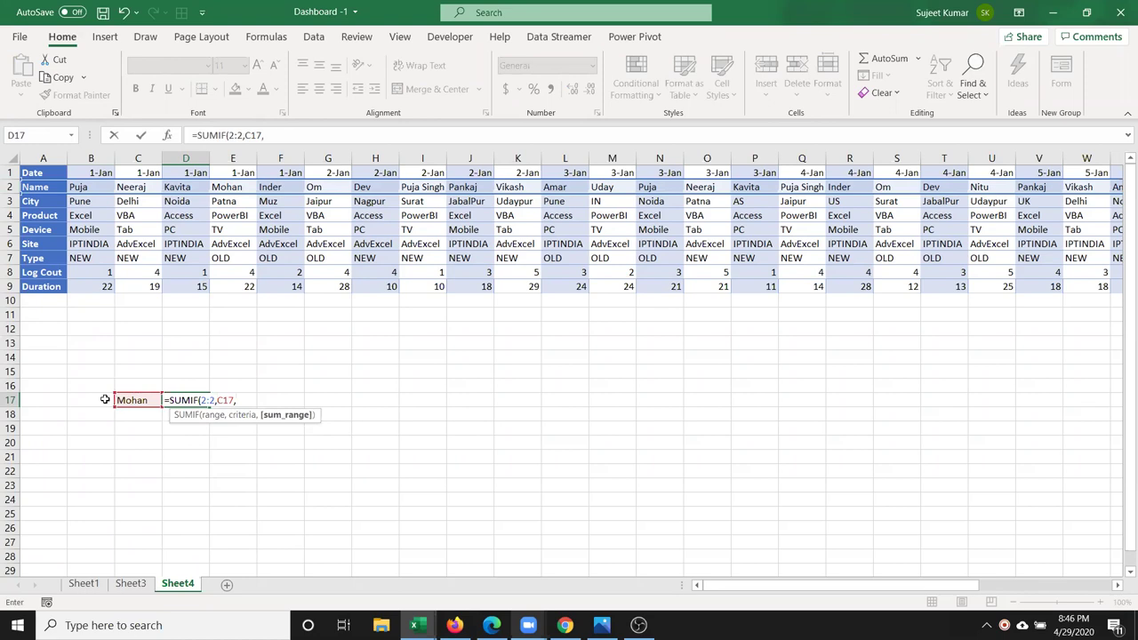
left_click(10, 272)
key("Return")
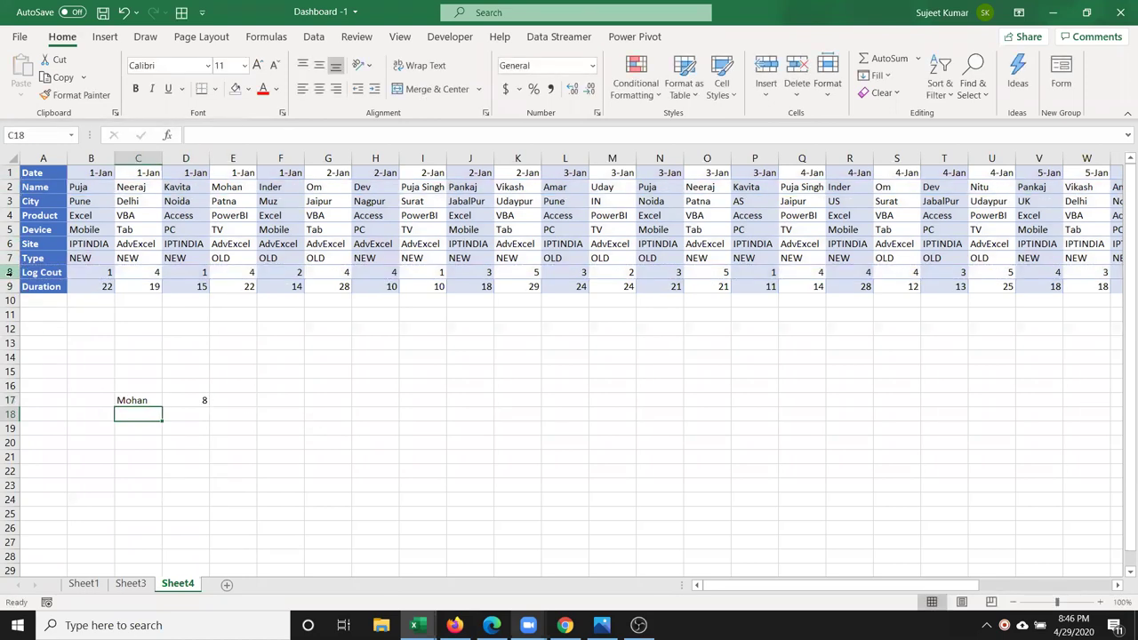
key("Up")
key("Right")
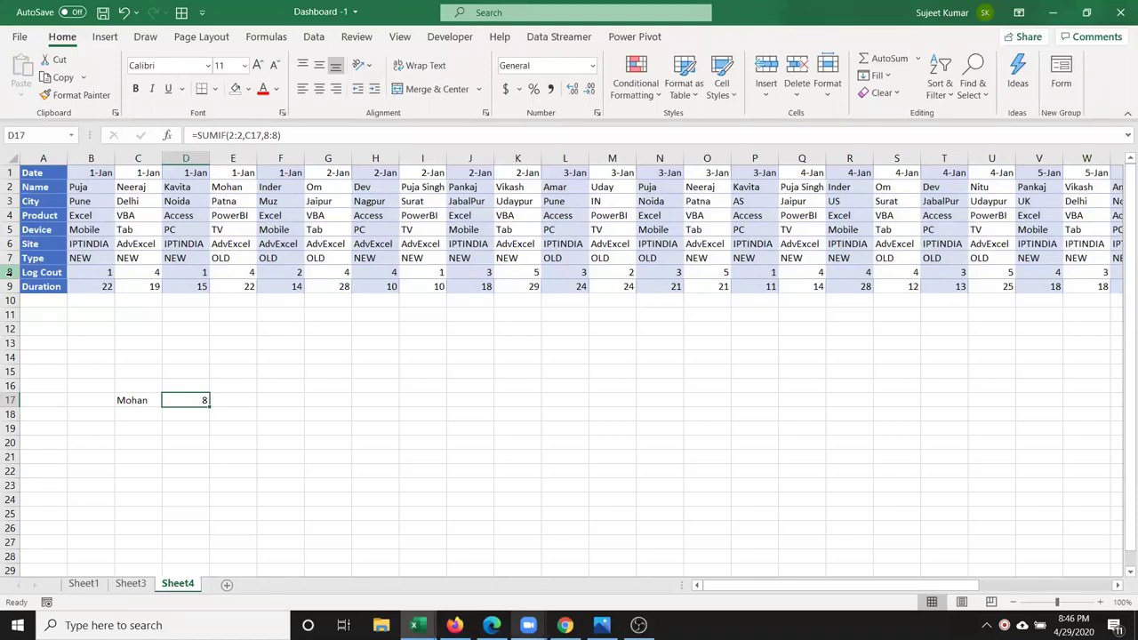
Enter =COUNTIF(2:2,C17) in E17 to count Mohan in the Name row
left_click(233, 400)
type("=c")
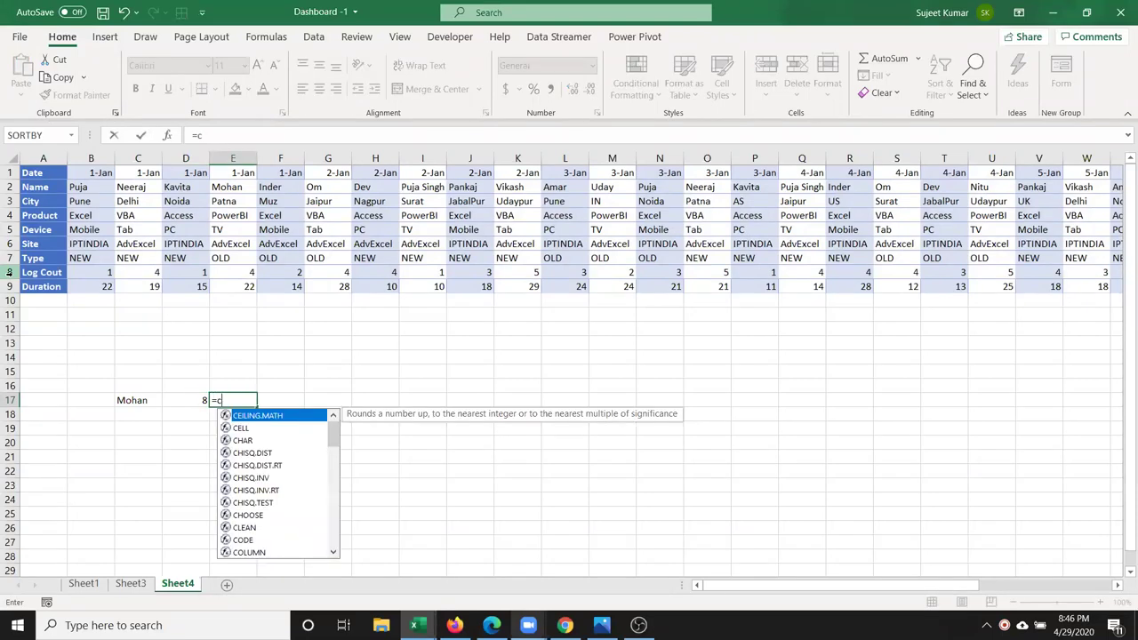
type("ou")
key("Down")
key("Down")
key("Down")
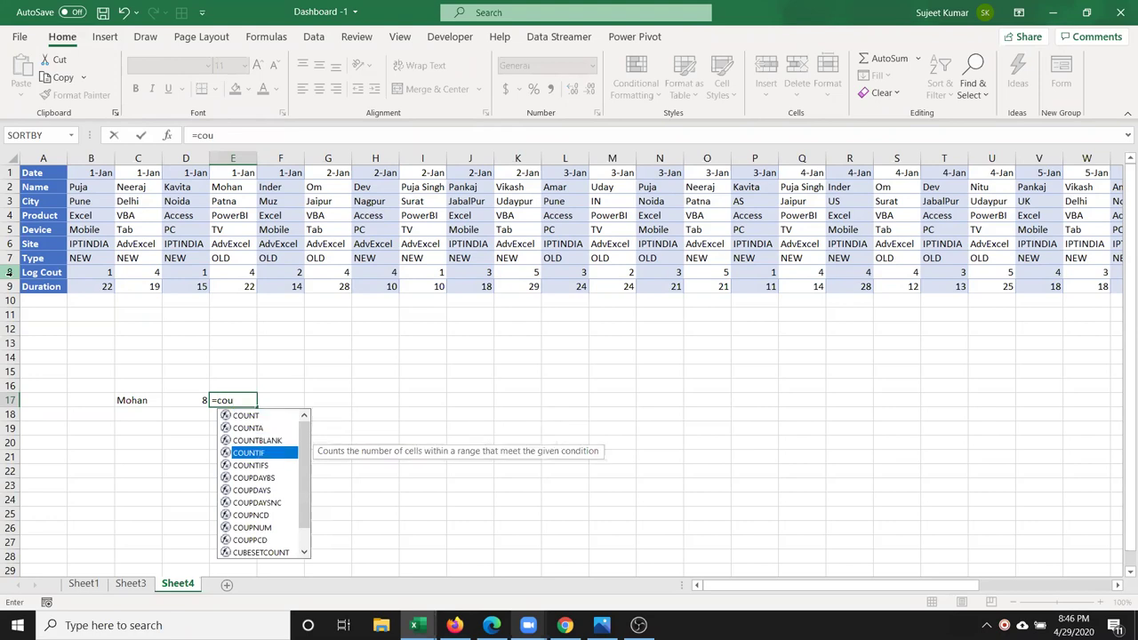
key("Tab")
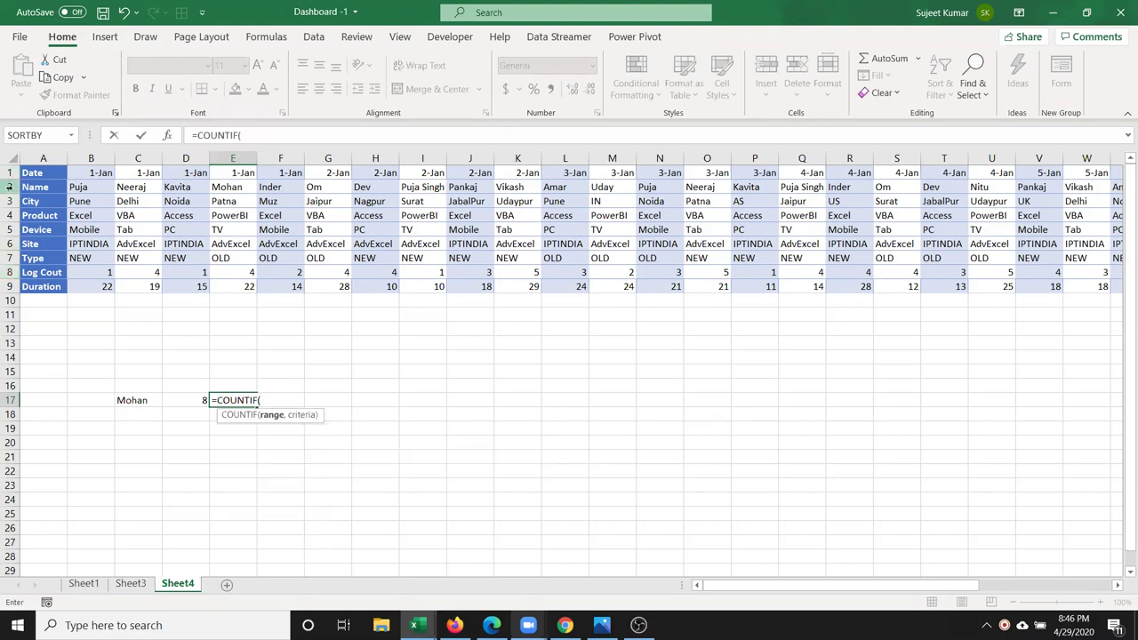
left_click(10, 187)
type(",")
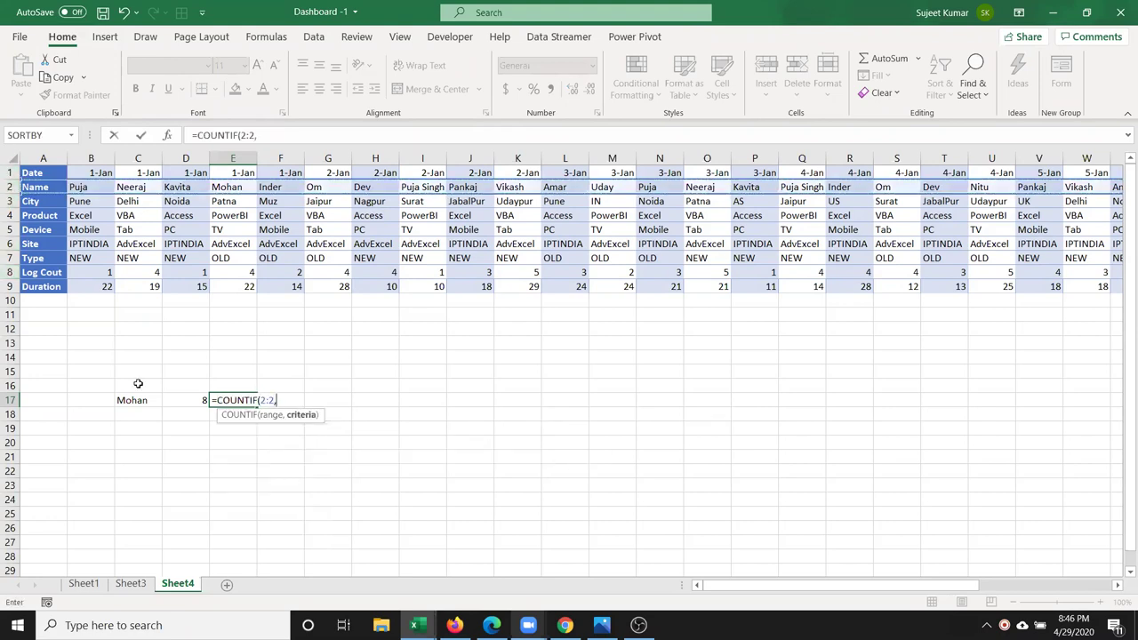
left_click(139, 399)
key("Return")
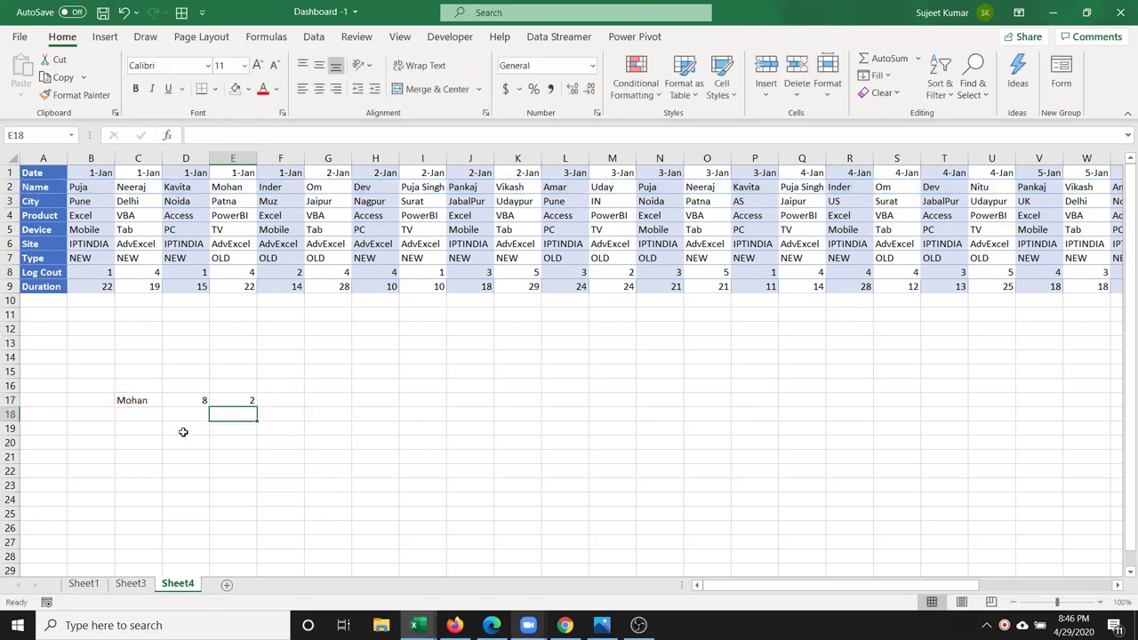
Enter =SUMIFS(8:8,2:2,"Puja",3:3,"Delhi") in F17
left_click(283, 404)
type("=")
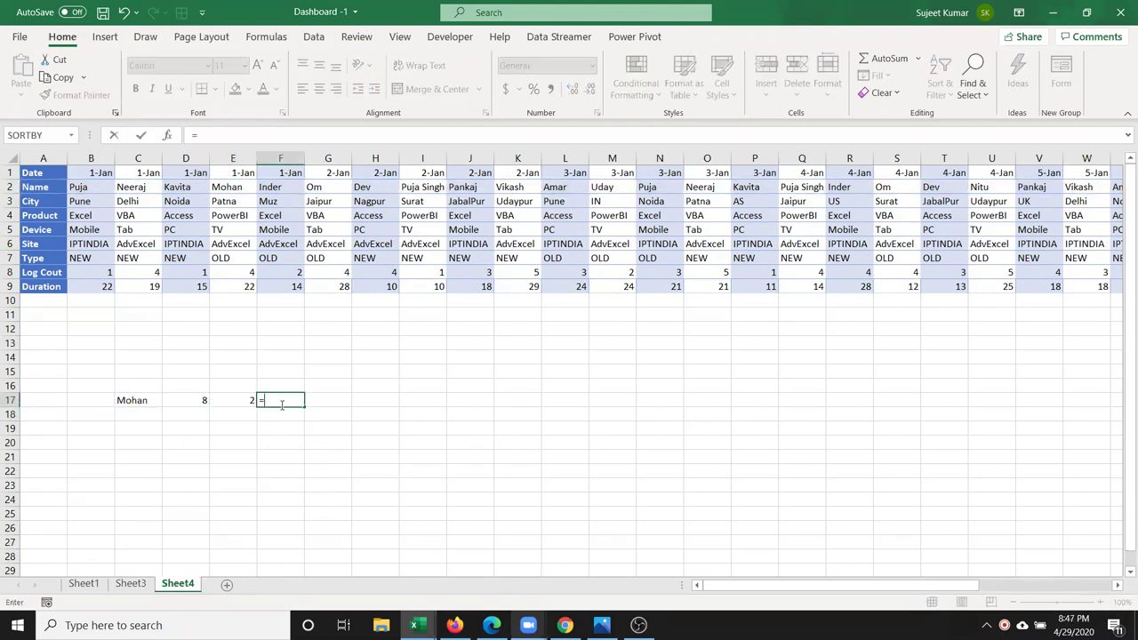
type("sum")
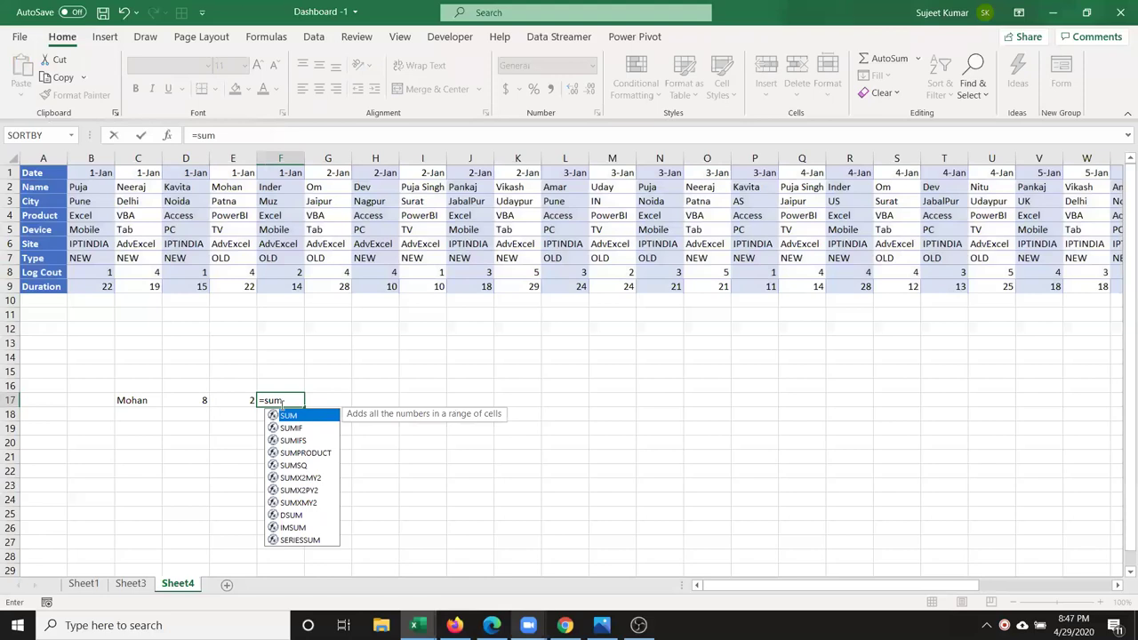
key("Down")
key("Down")
key("Tab")
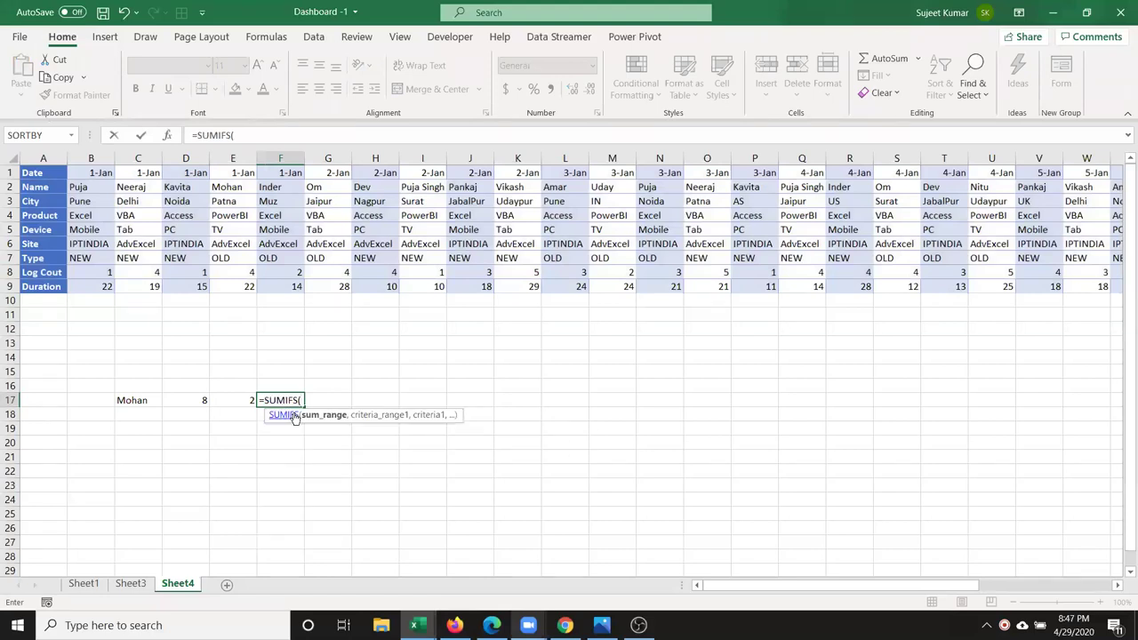
left_click(10, 187)
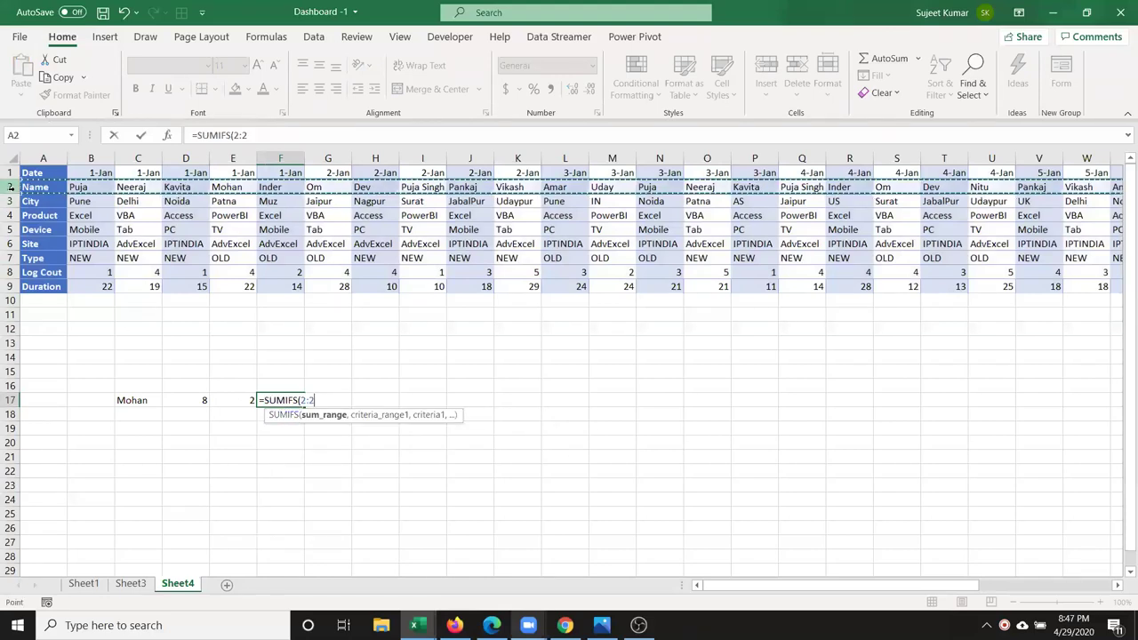
type(",\"P")
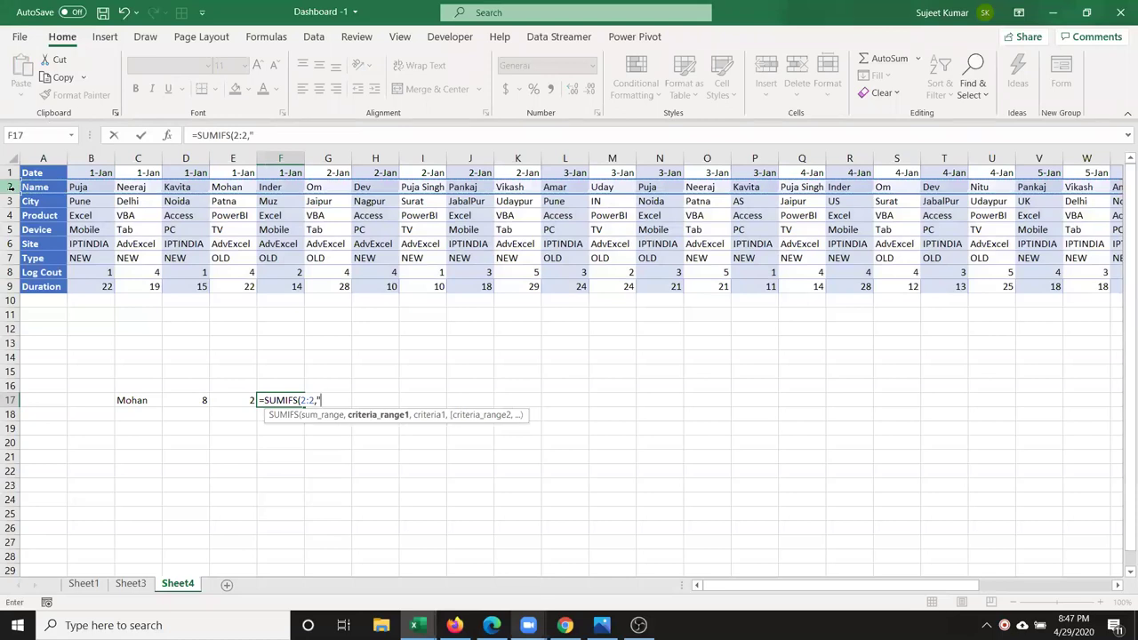
type("uja\",")
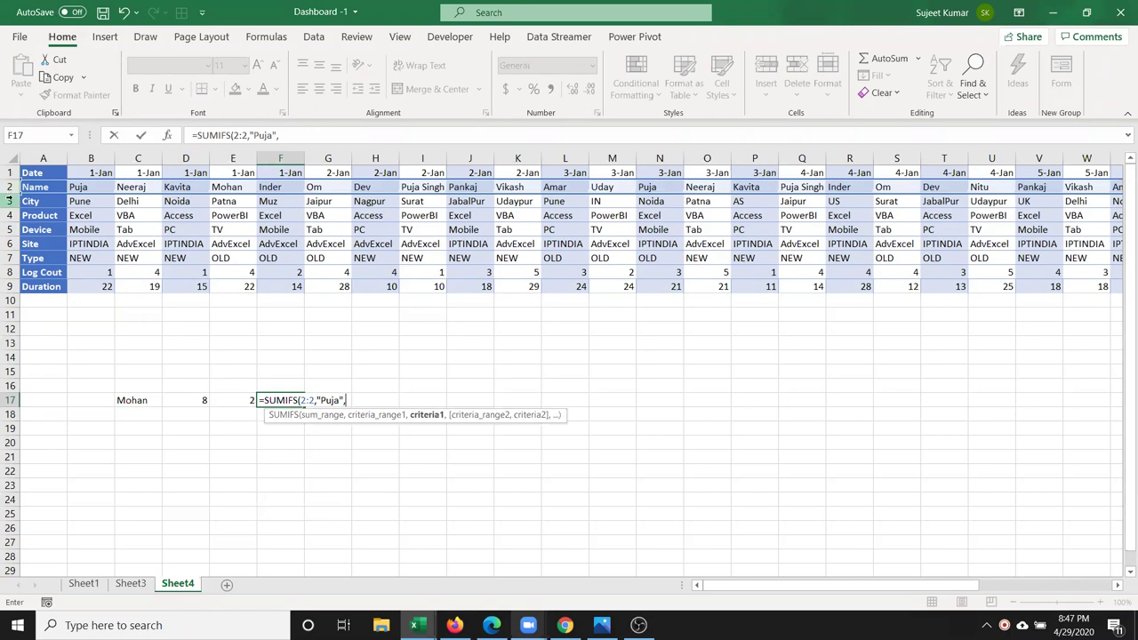
left_click(9, 201)
type(",\"")
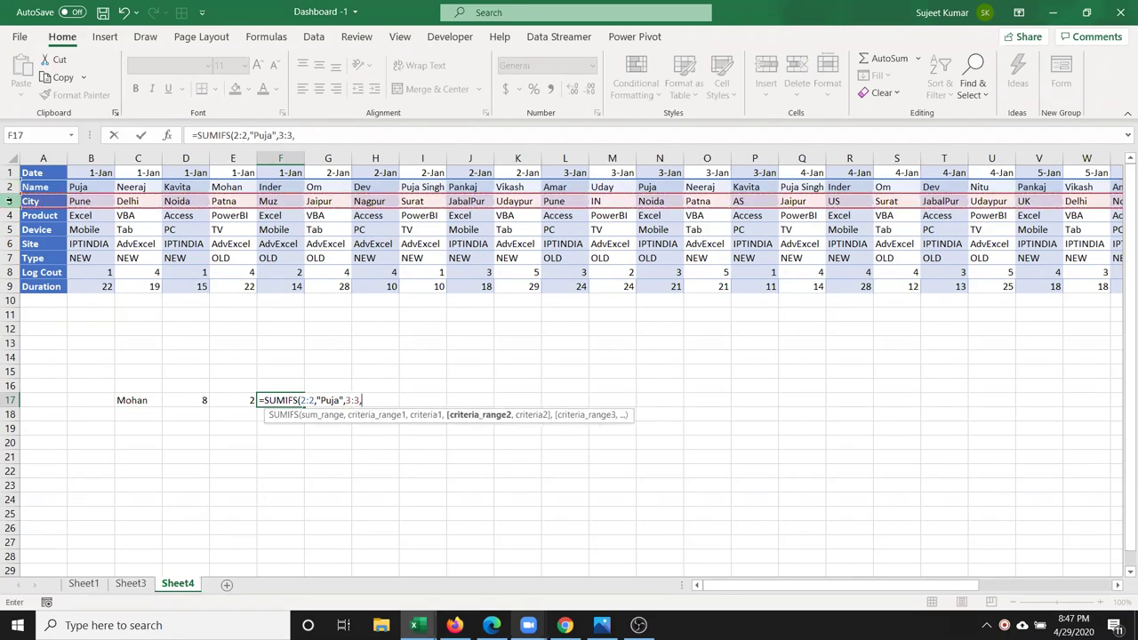
type("Delhi")
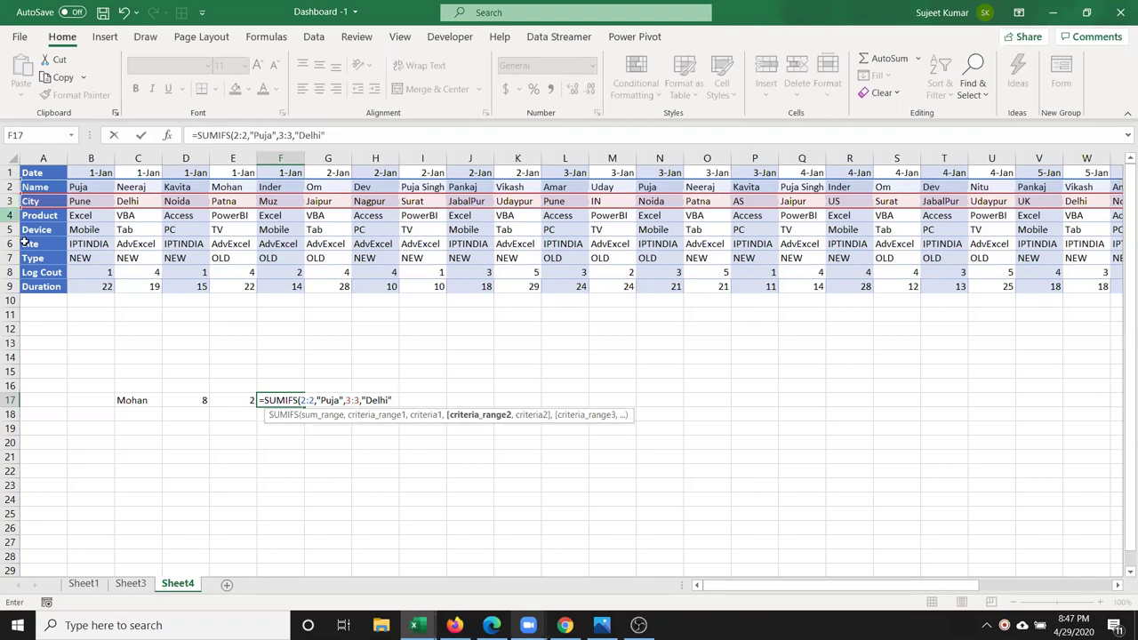
double_click(305, 400)
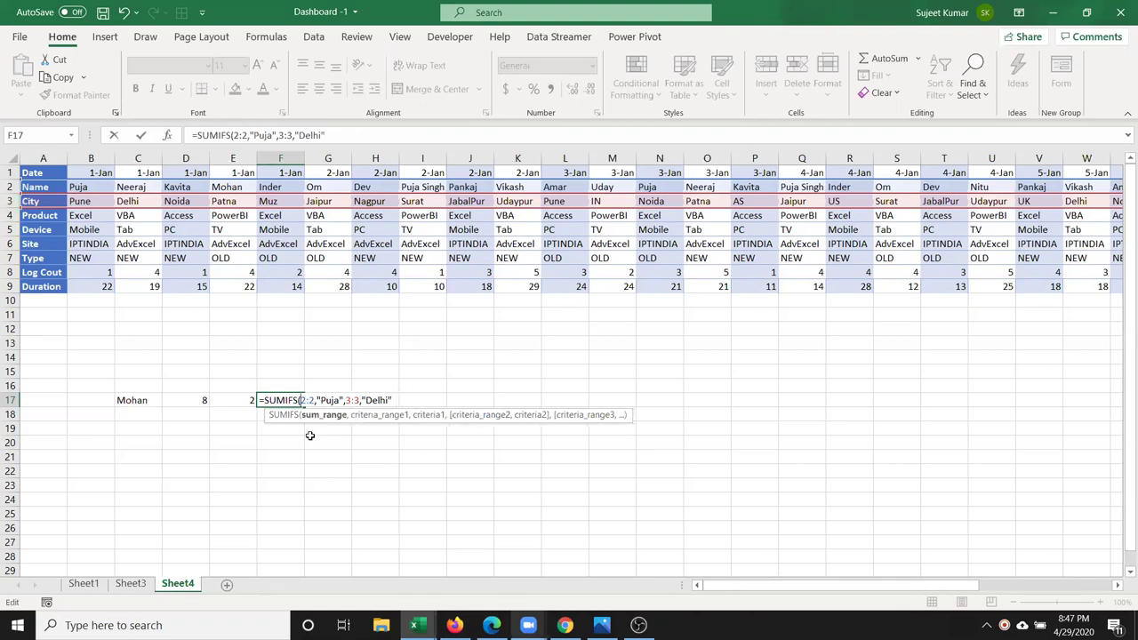
left_click(9, 272)
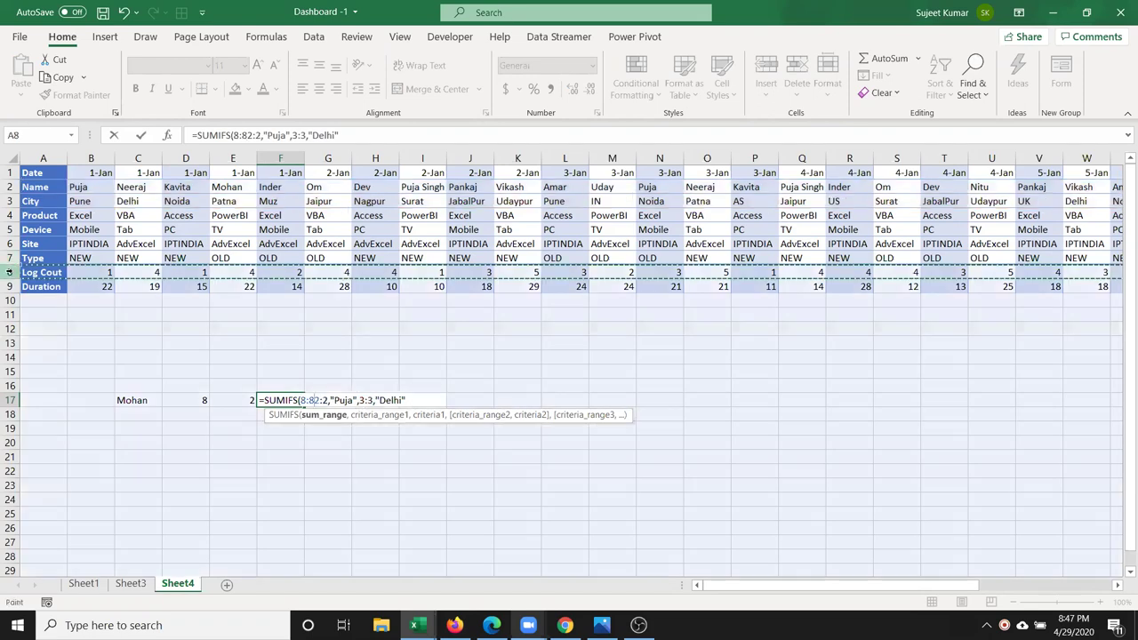
type(",")
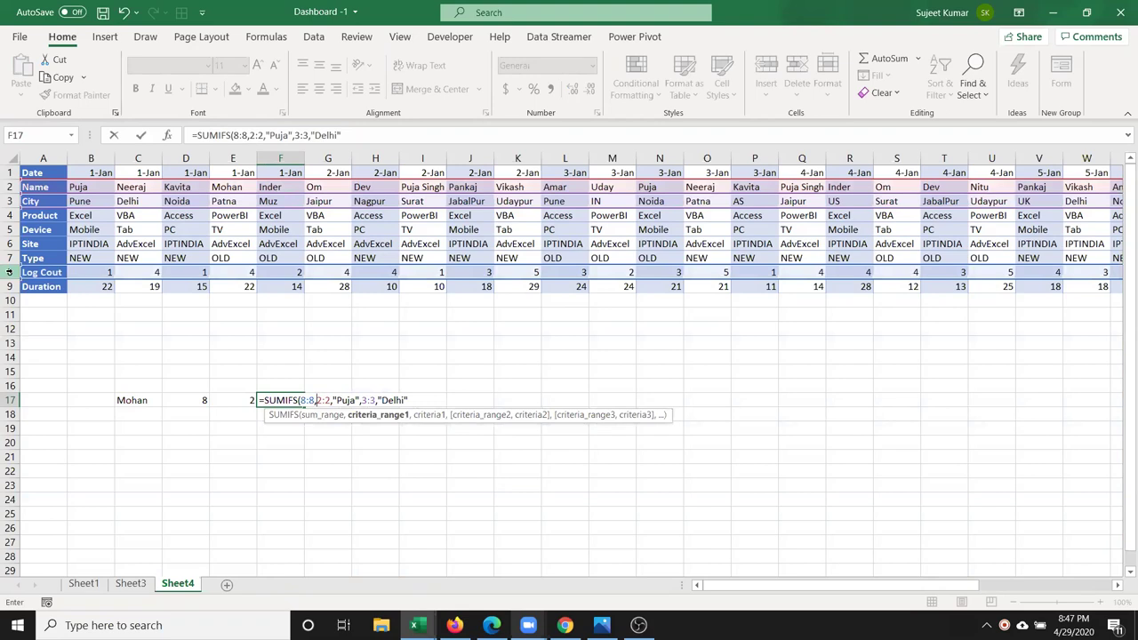
key("Return")
key("Up")
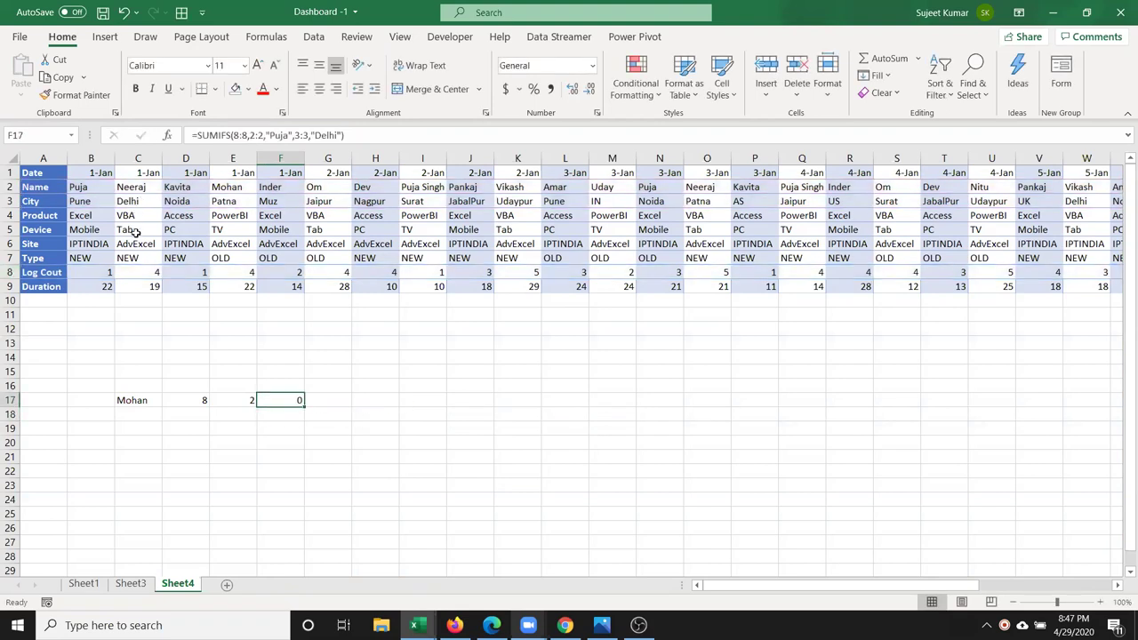
Change Puja's city in B3 from Pune to Delhi
left_click(142, 189)
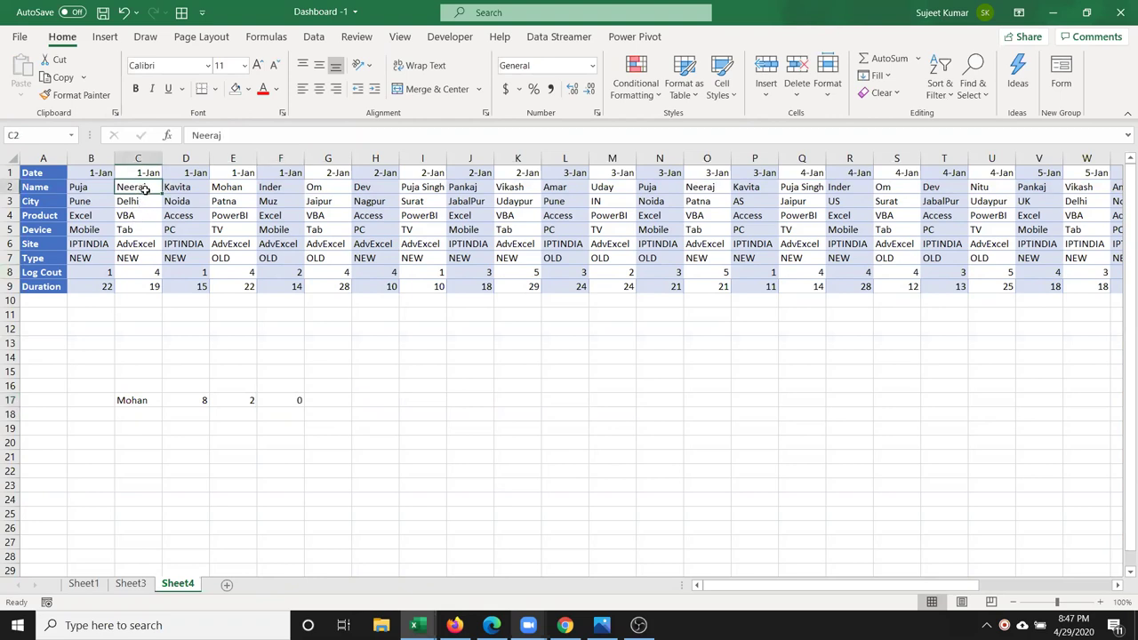
left_click(87, 202)
type("De")
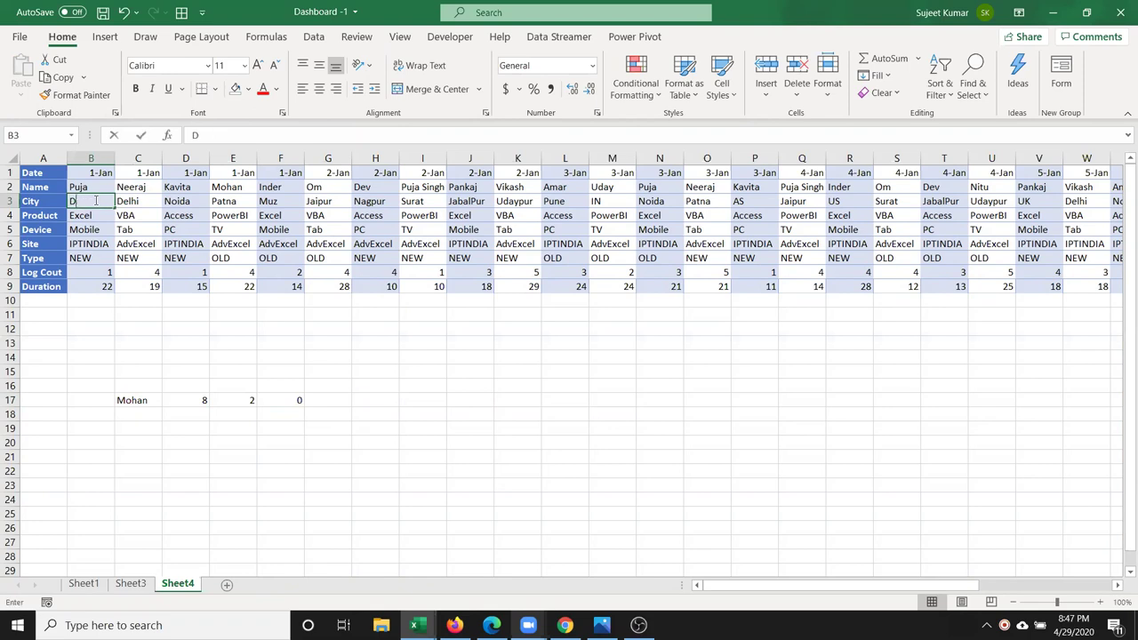
type("lhi")
key("Return")
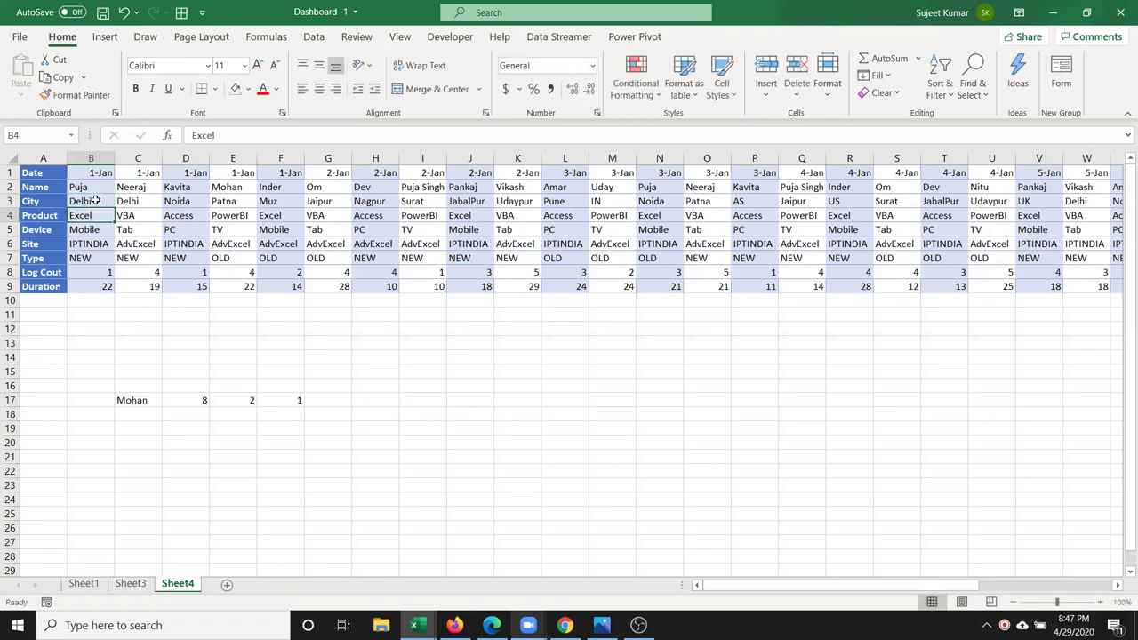
Review the Sheet4 data and Puja's count result in Sheet1 O4
left_click(112, 585)
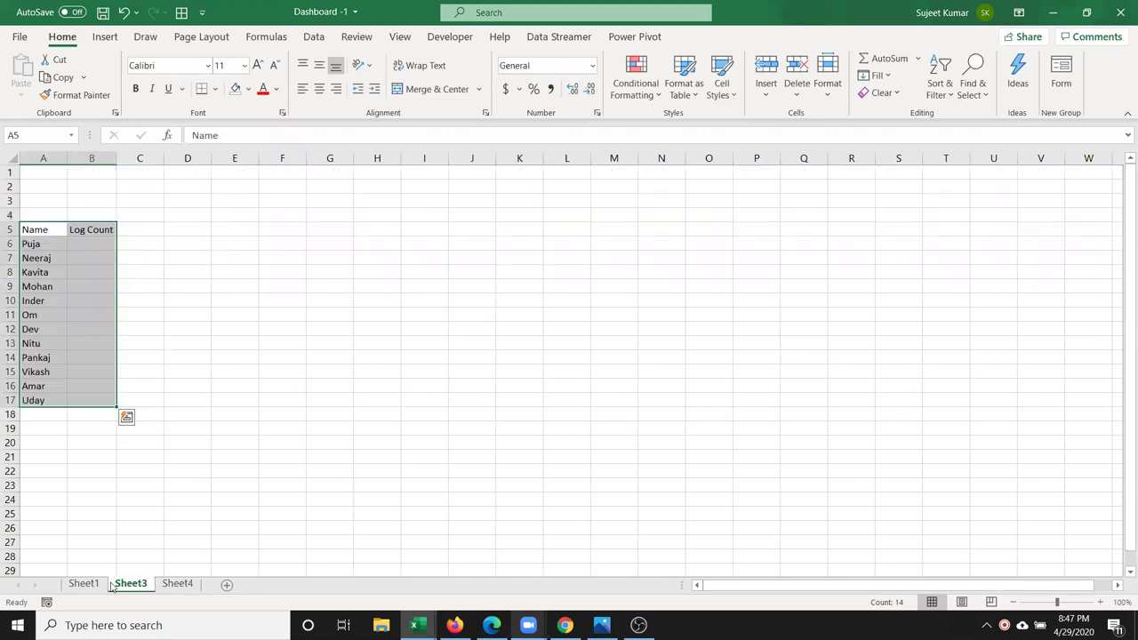
left_click(84, 583)
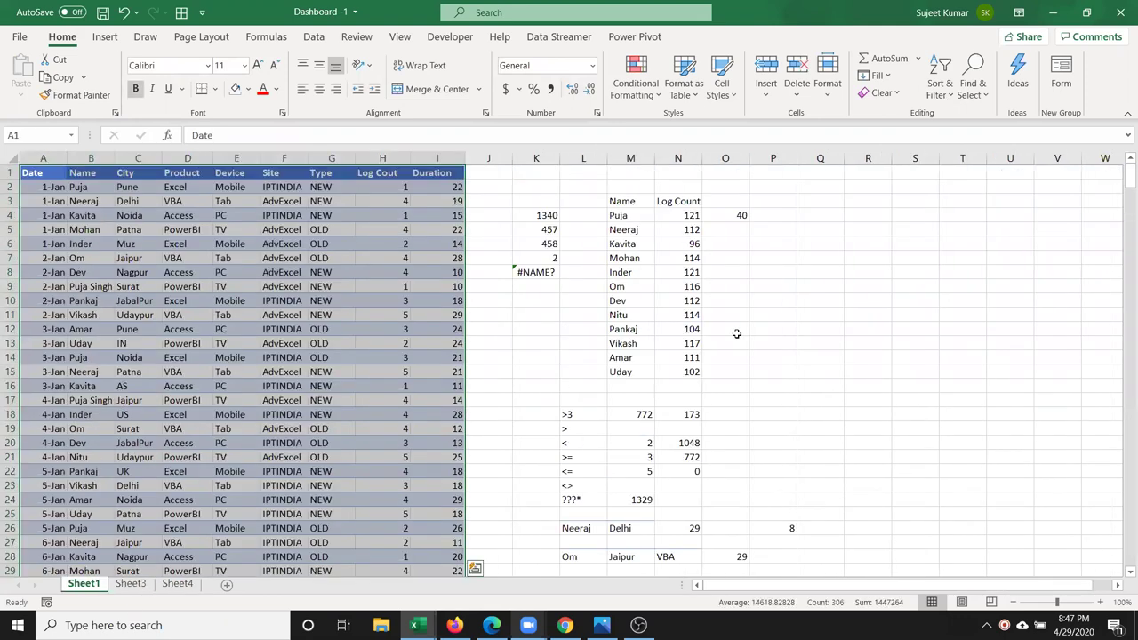
left_click(177, 584)
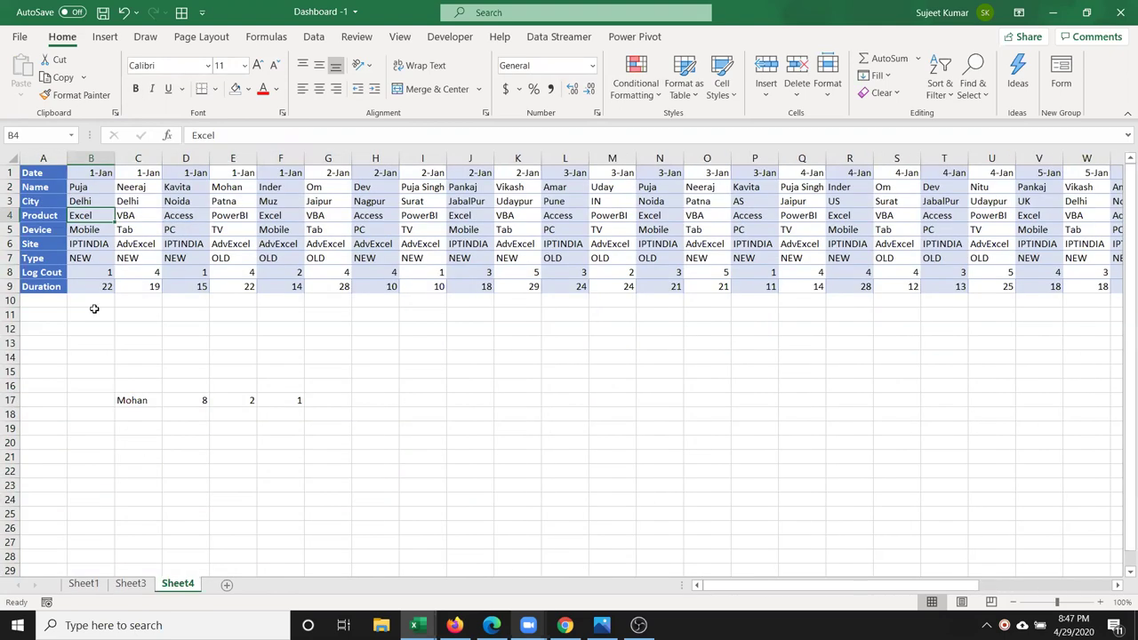
left_click(42, 159)
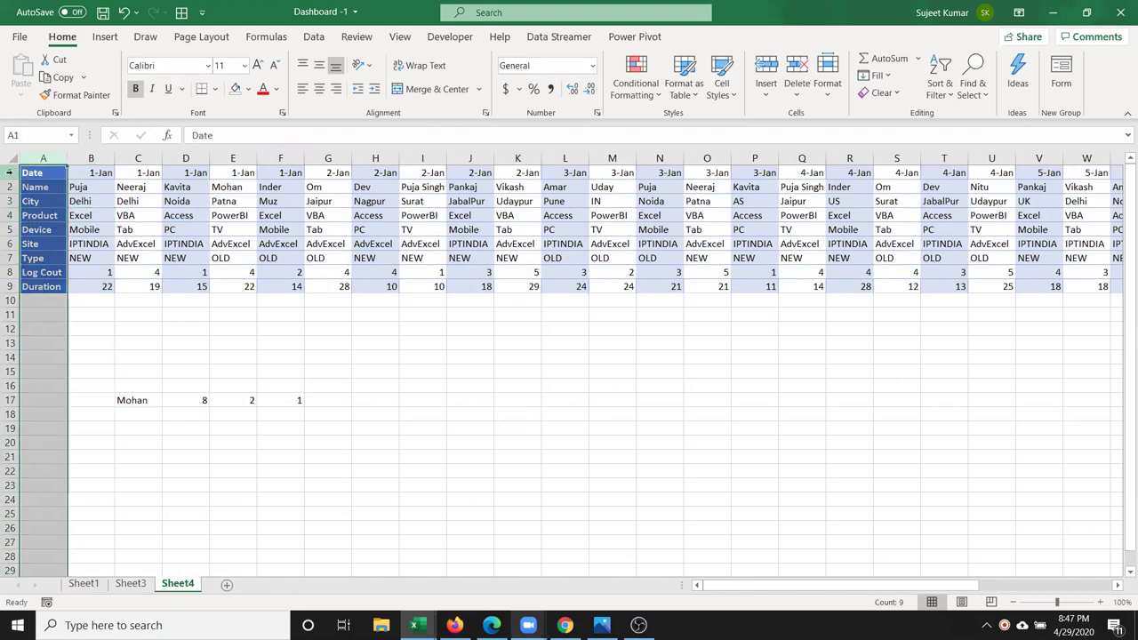
left_click(10, 172)
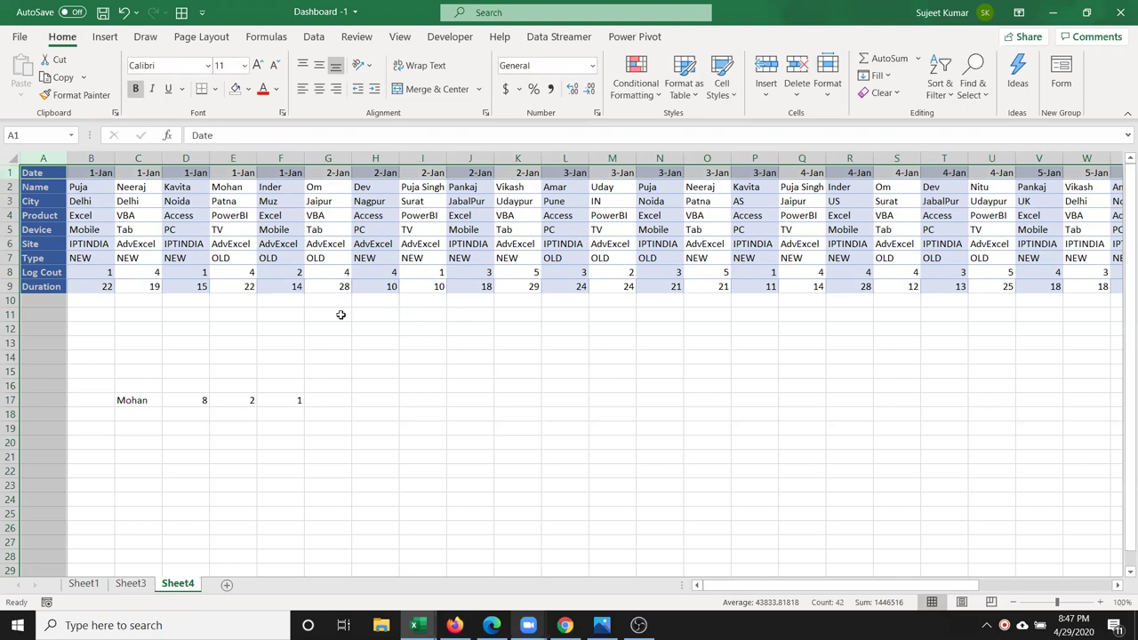
left_click(71, 190)
left_click(131, 581)
left_click(84, 583)
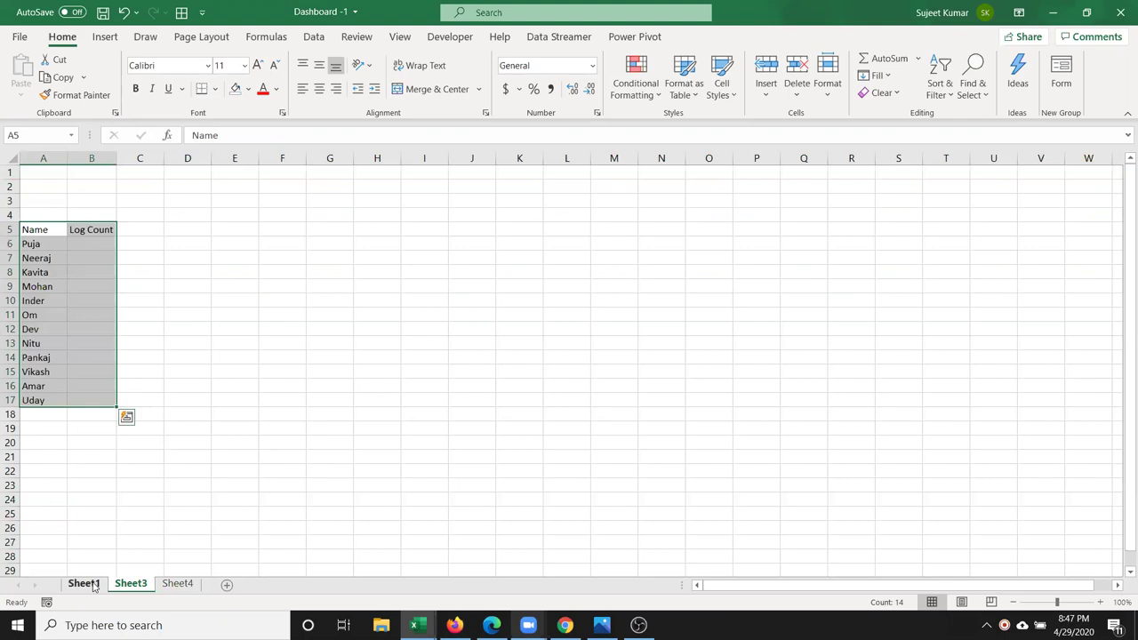
left_click(744, 216)
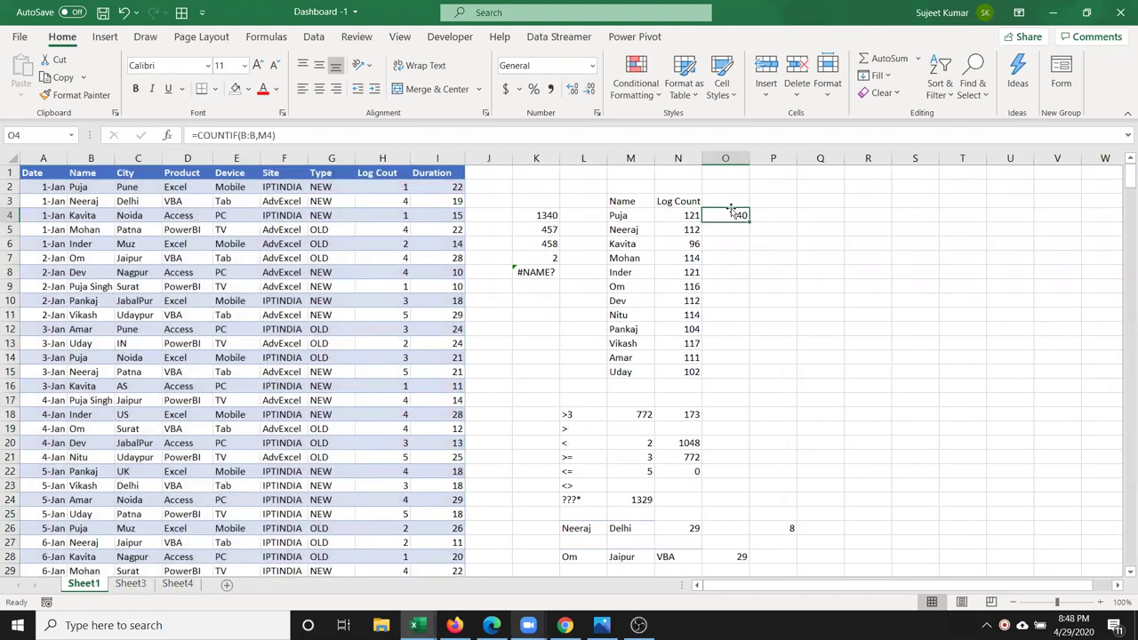
Clear the #NAME? errors from K8:K9 after a false start
left_click(537, 285)
type("=a")
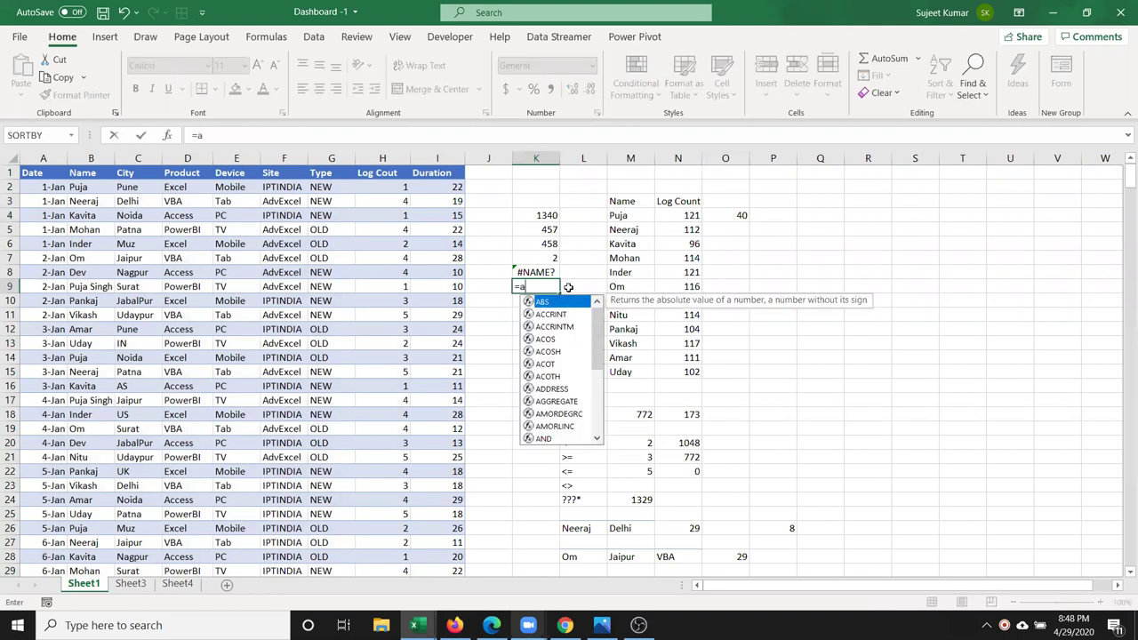
type("v")
key("Up")
key("Up")
key("Down")
key("shift+Down")
key("Delete")
key("Up")
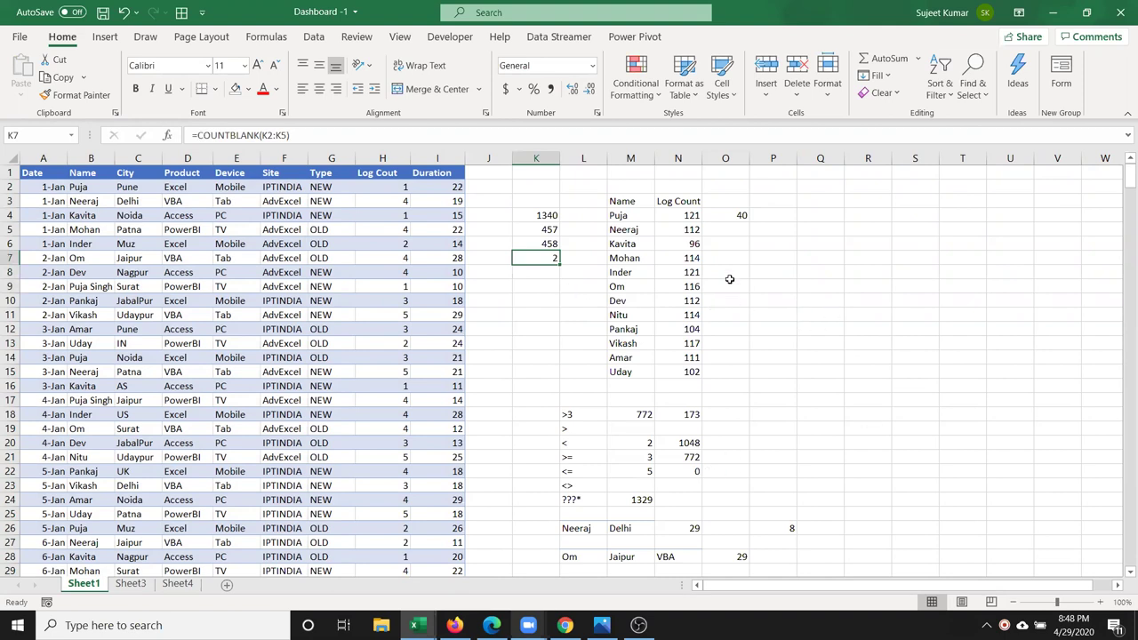
Enter =AVERAGE(H:H) in K8, returning 2.932166
left_click(549, 271)
type("=av")
key("Down")
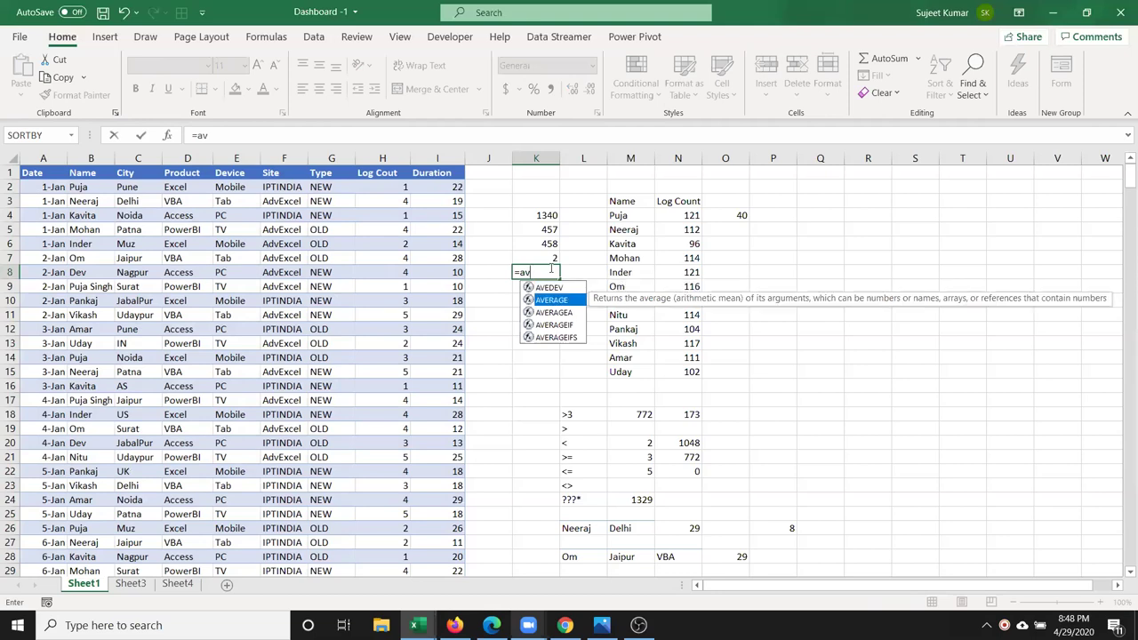
key("Tab")
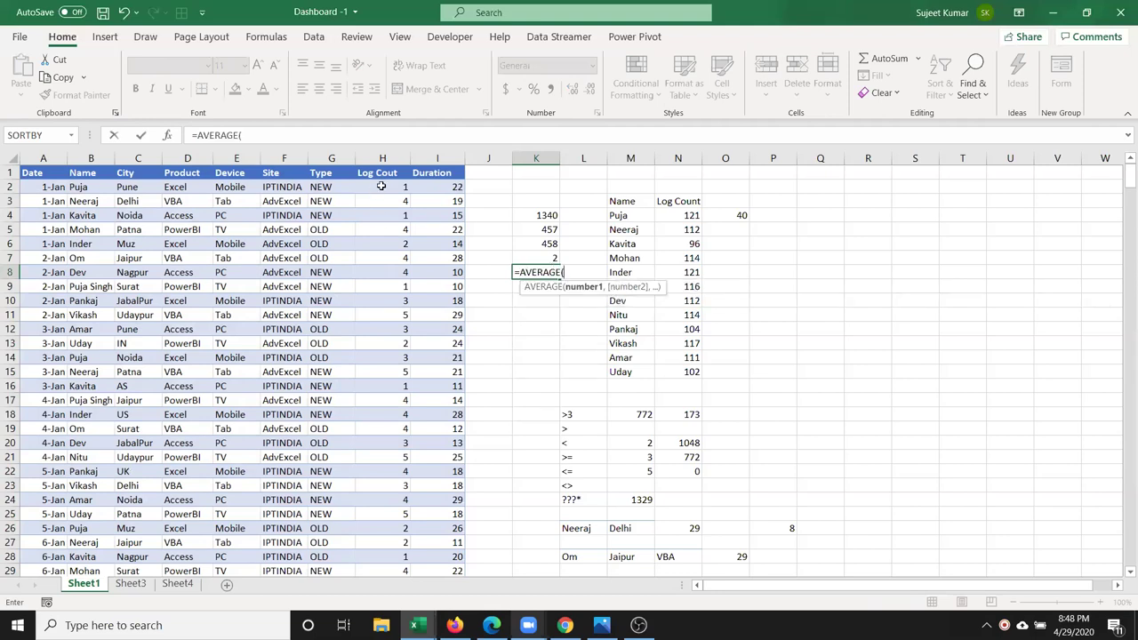
left_click(382, 158)
key("Return")
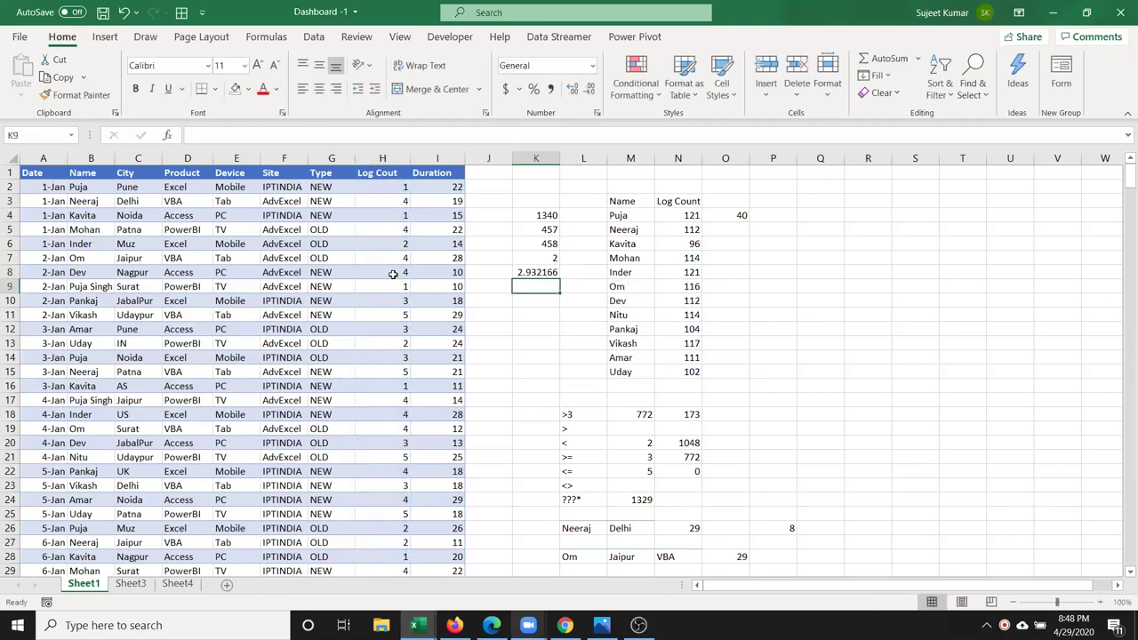
Test replacing H8's 4 with TRUE, then undo to restore 4
left_click(392, 273)
key("Delete")
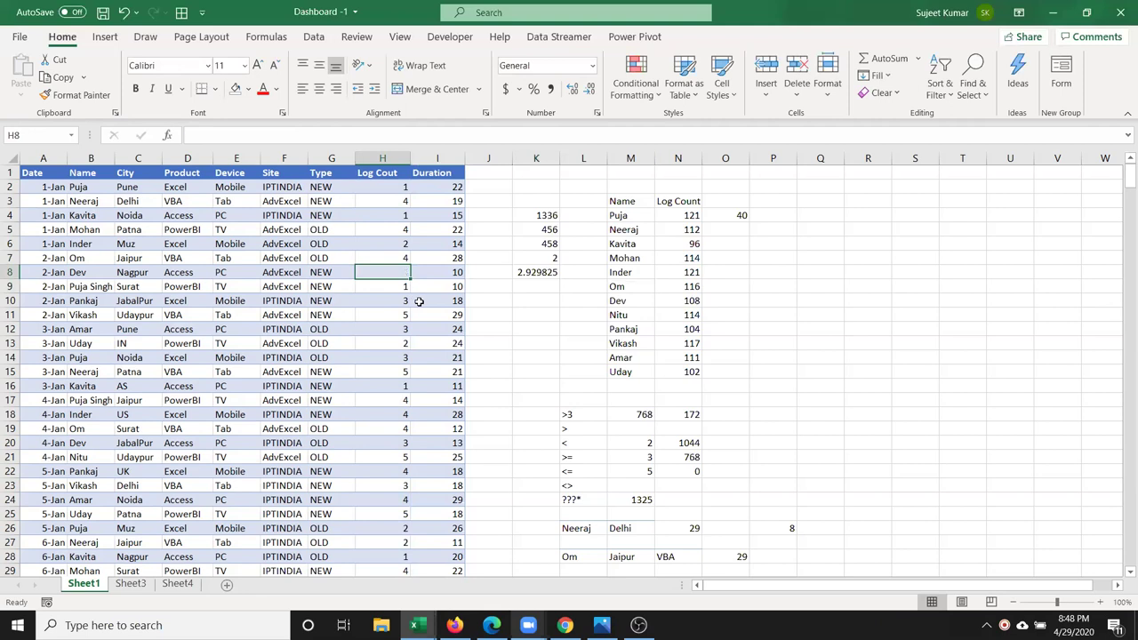
type("true")
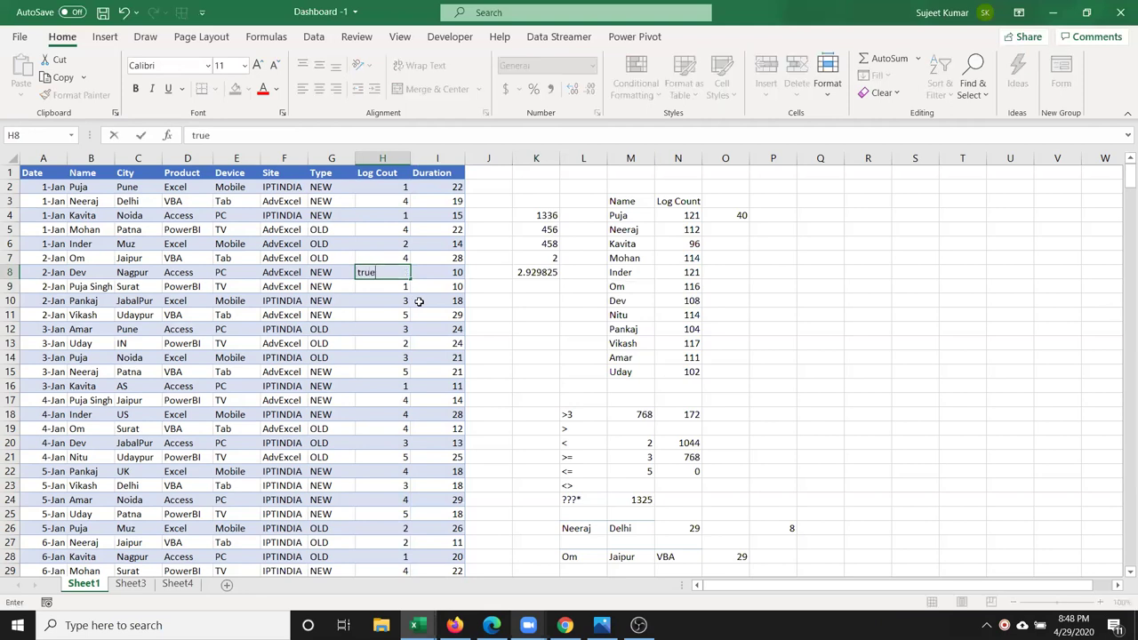
key("Return")
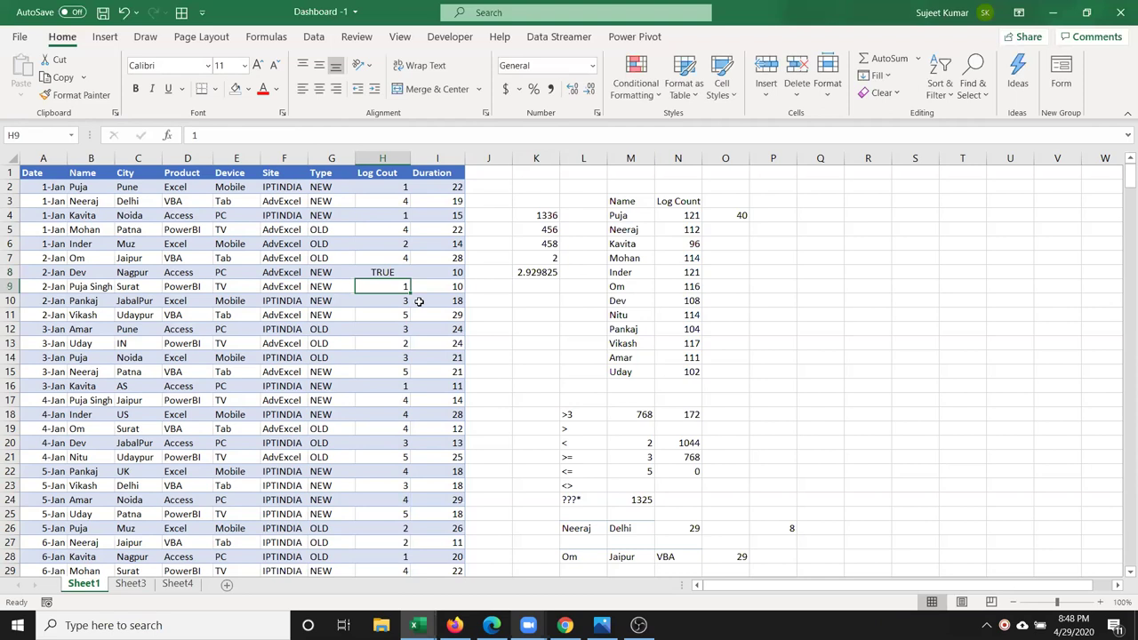
key("ctrl+z")
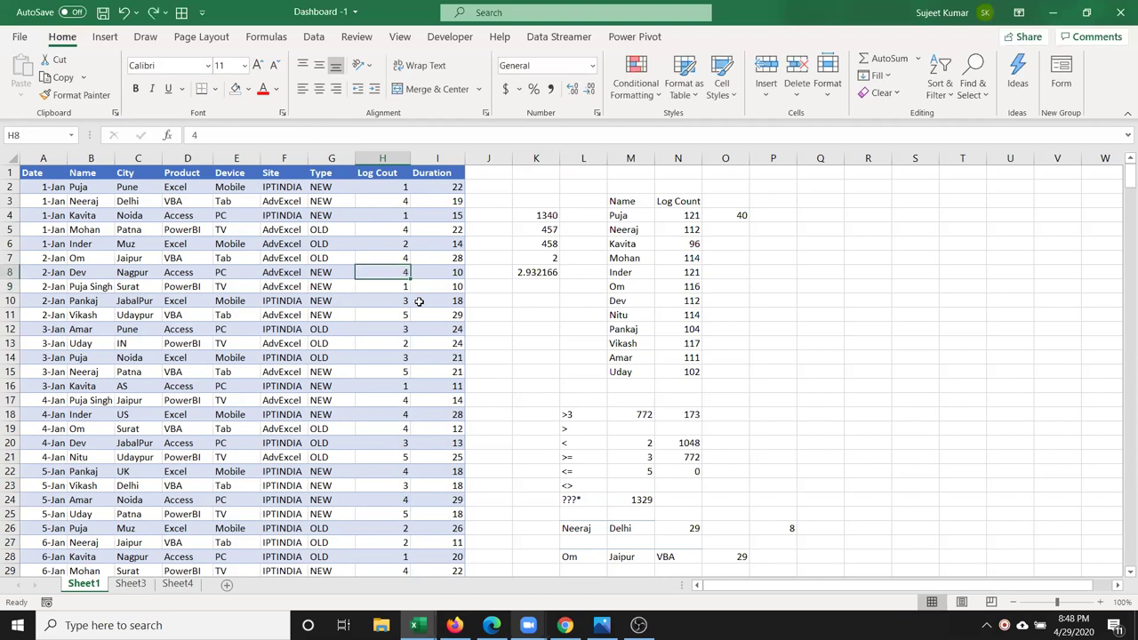
Enter =AVERAGEA(H:H) in K9, returning 2.925764
left_click(547, 289)
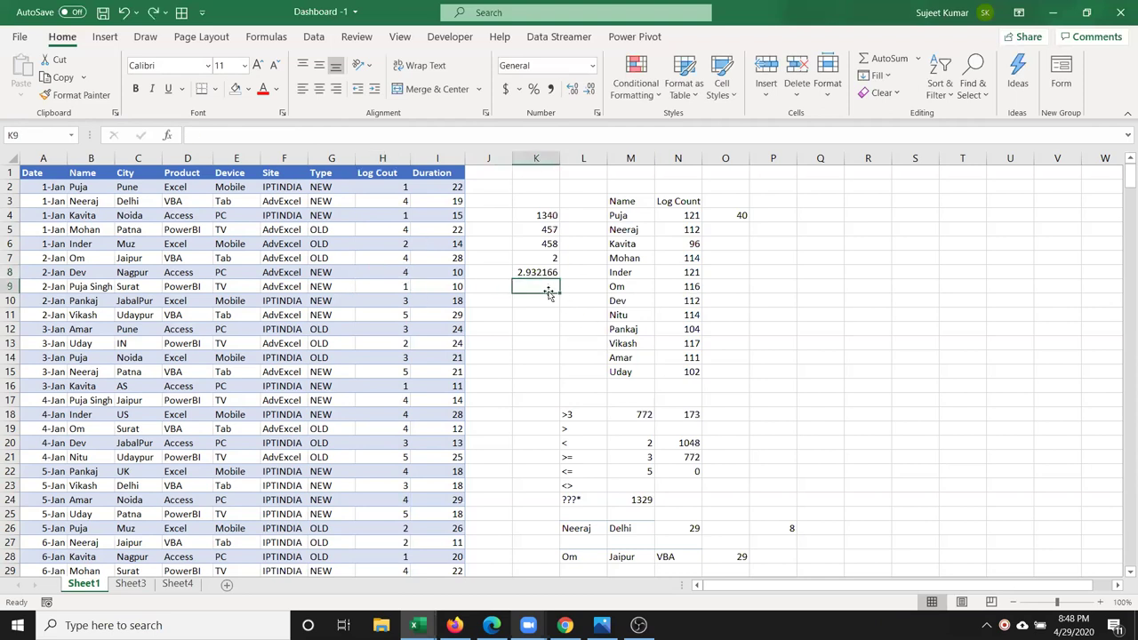
type("=av")
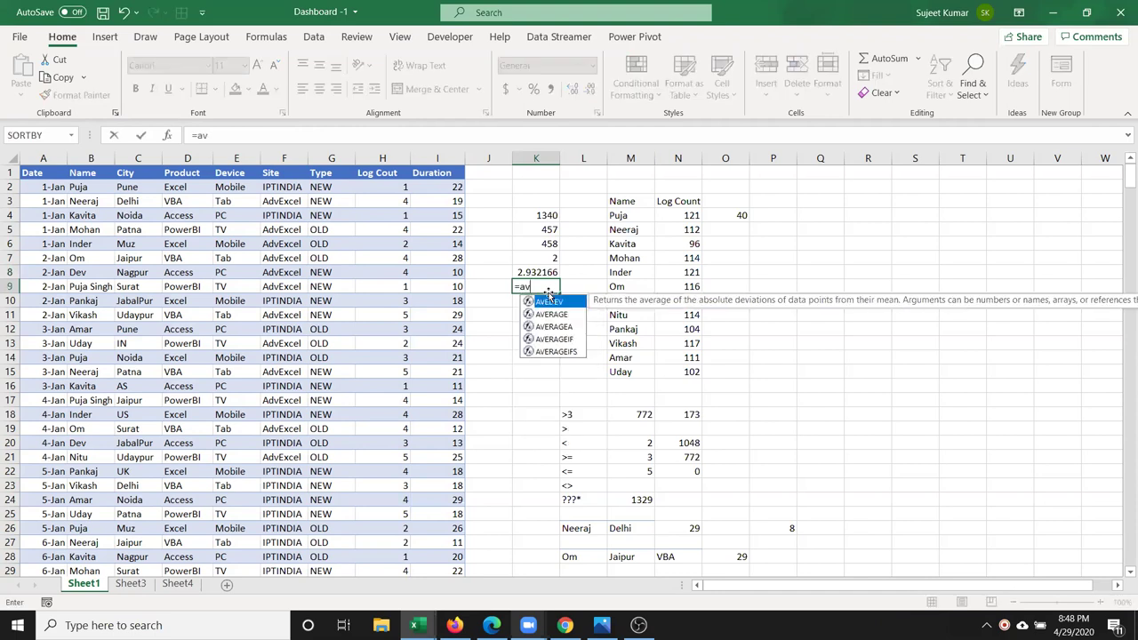
key("Down")
key("Down")
key("Tab")
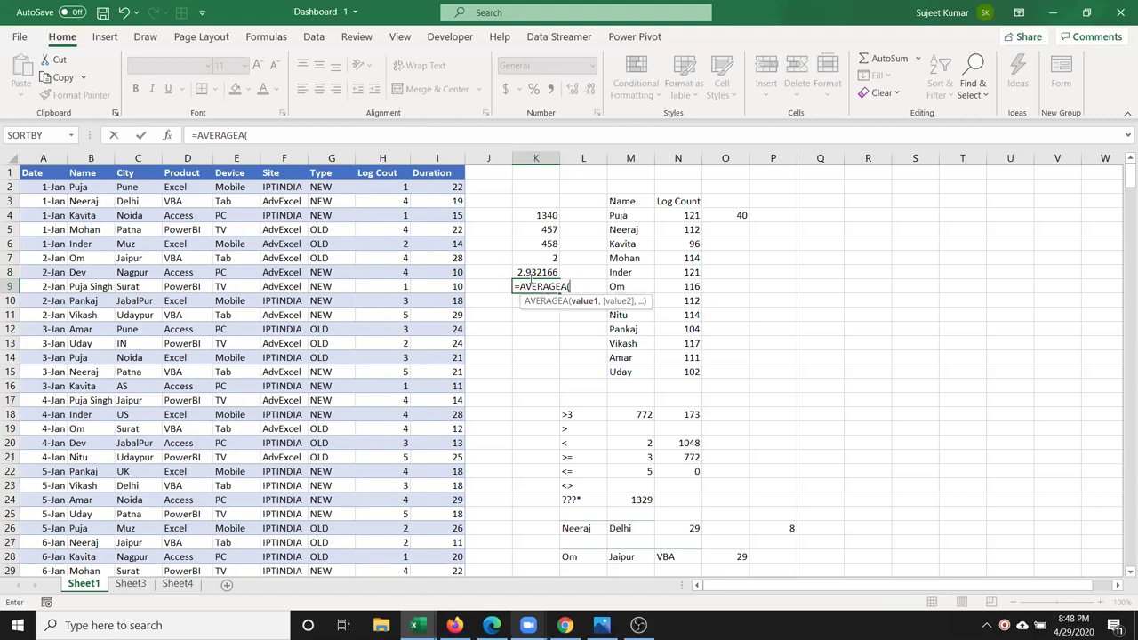
left_click(379, 158)
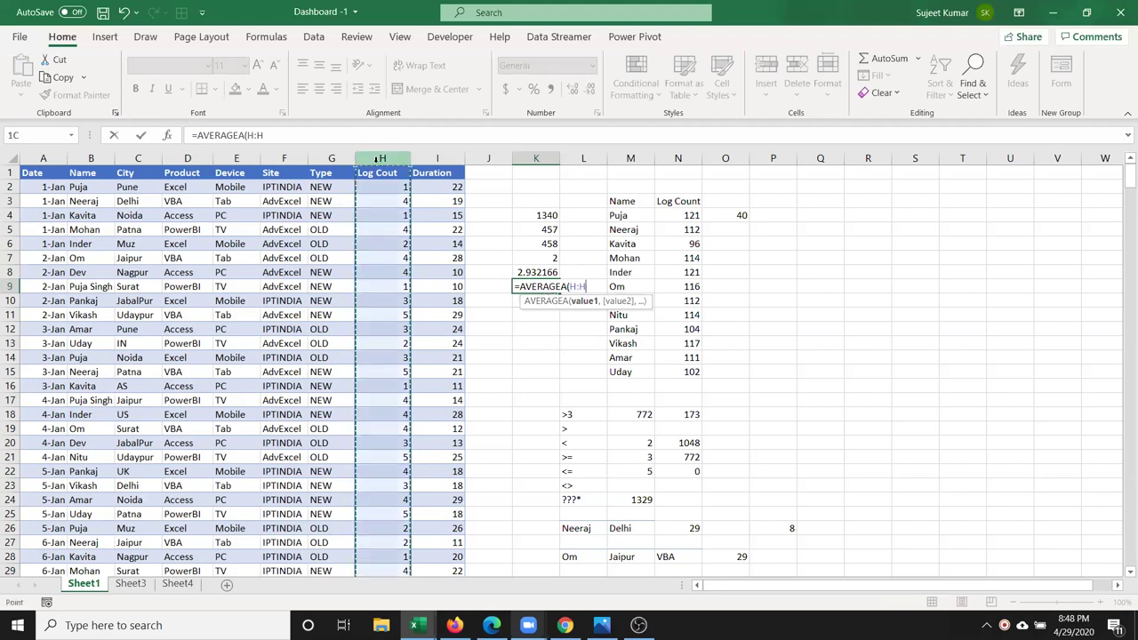
key("Return")
Test clearing H9 and entering TRUE in H10, then undo both edits
left_click(390, 291)
key("Delete")
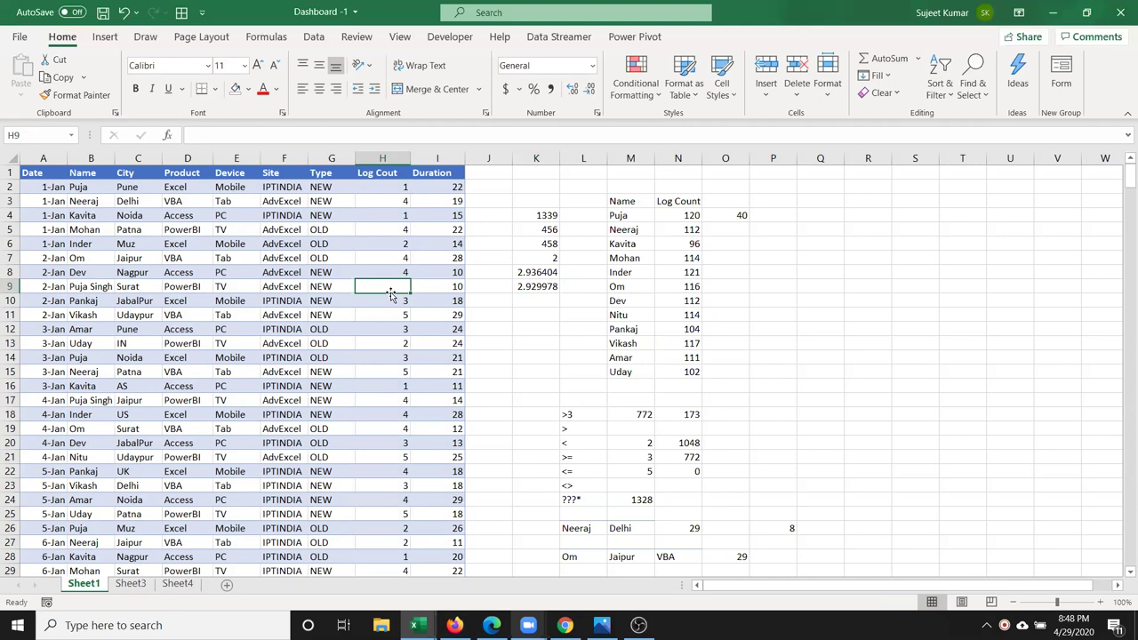
left_click(391, 295)
type("true")
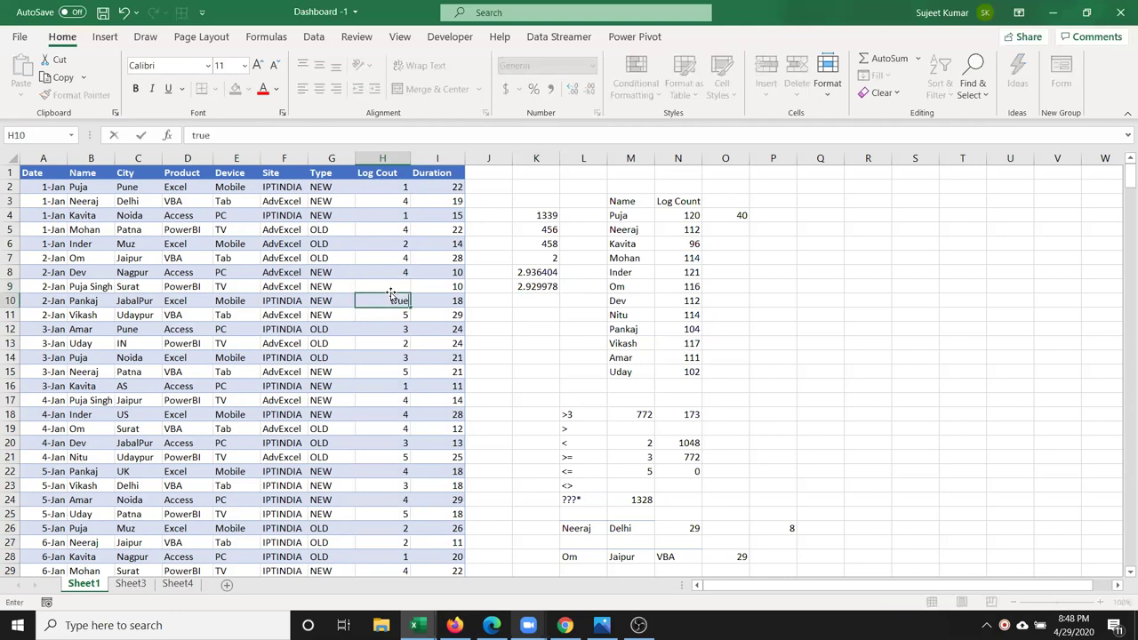
key("Return")
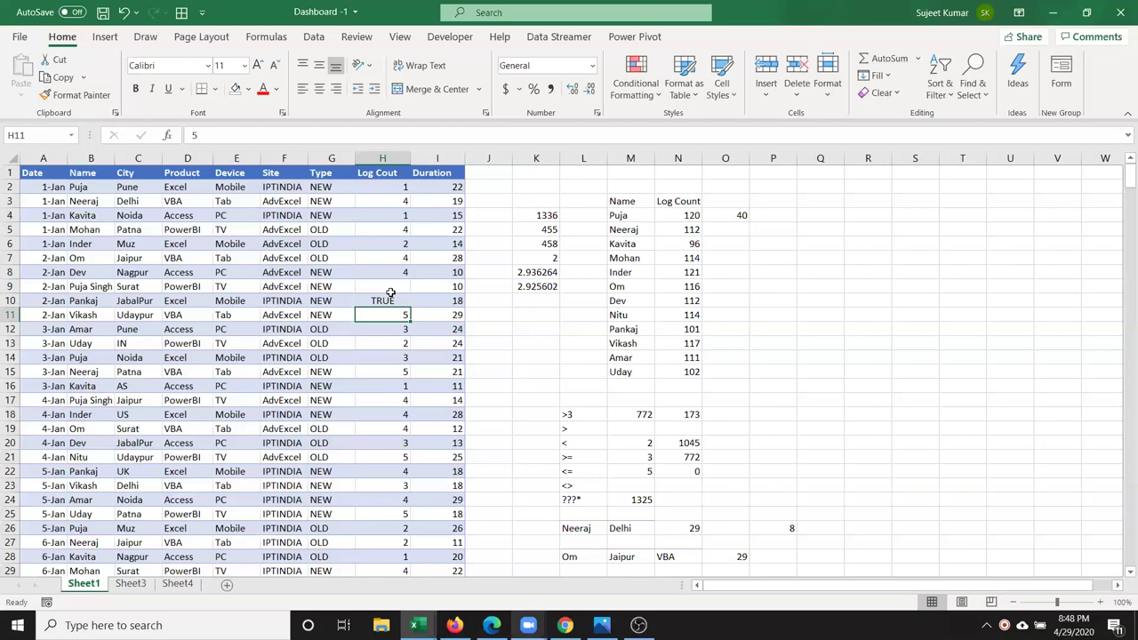
key("ctrl+z")
key("ctrl+z")
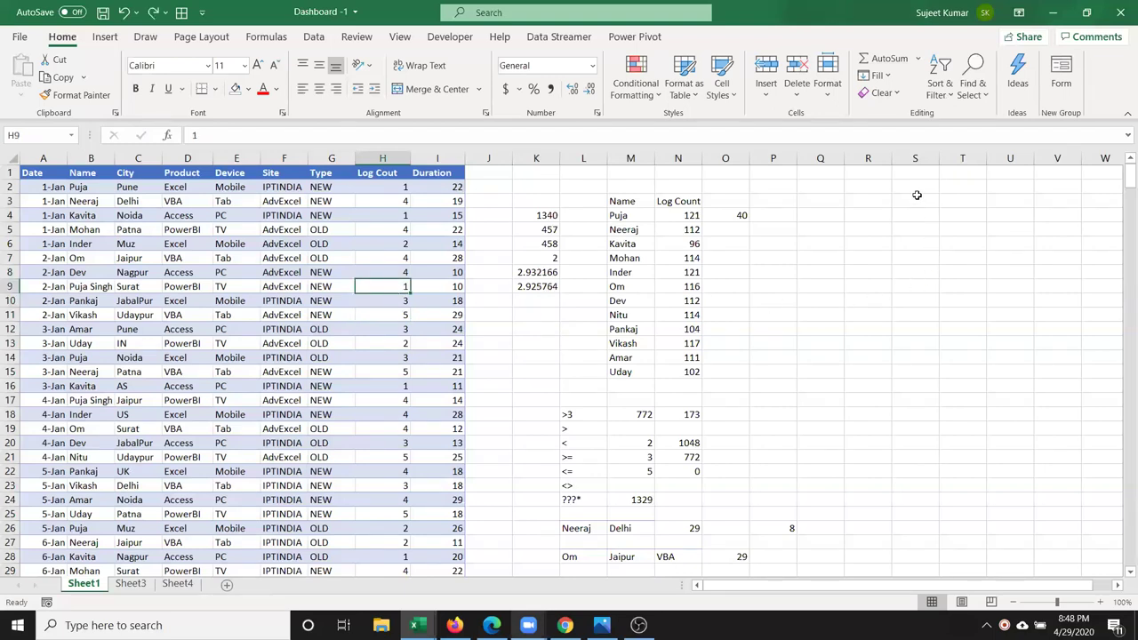
Fill S3:S12 with =RAND() and paste them back as fixed values
left_click(917, 195)
type("=ra")
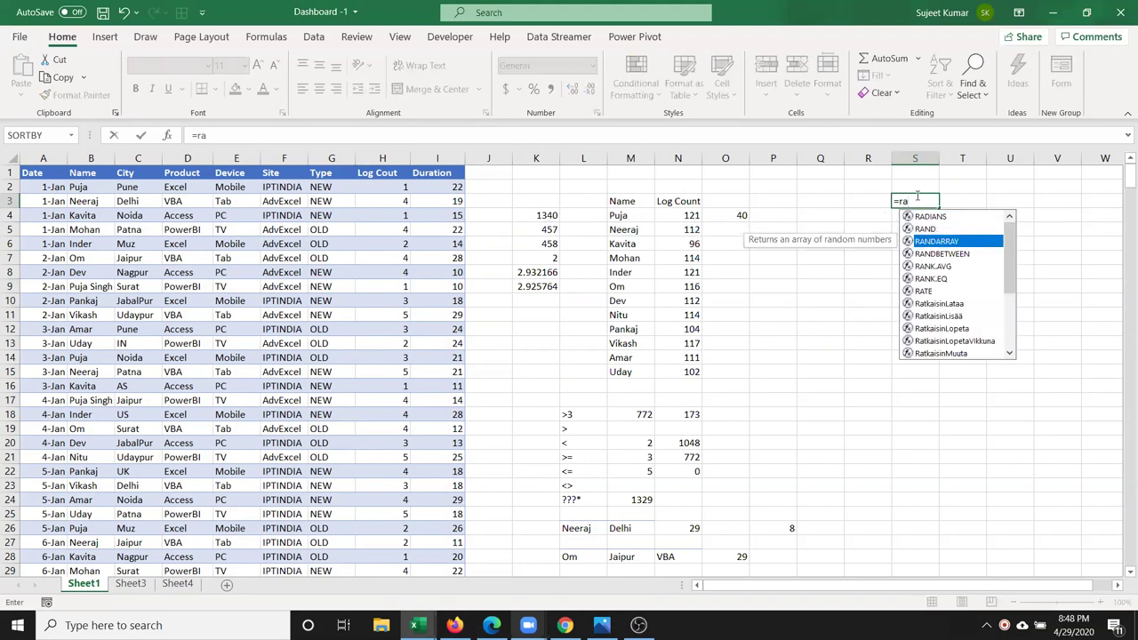
key("Up")
key("Tab")
type(")")
key("Return")
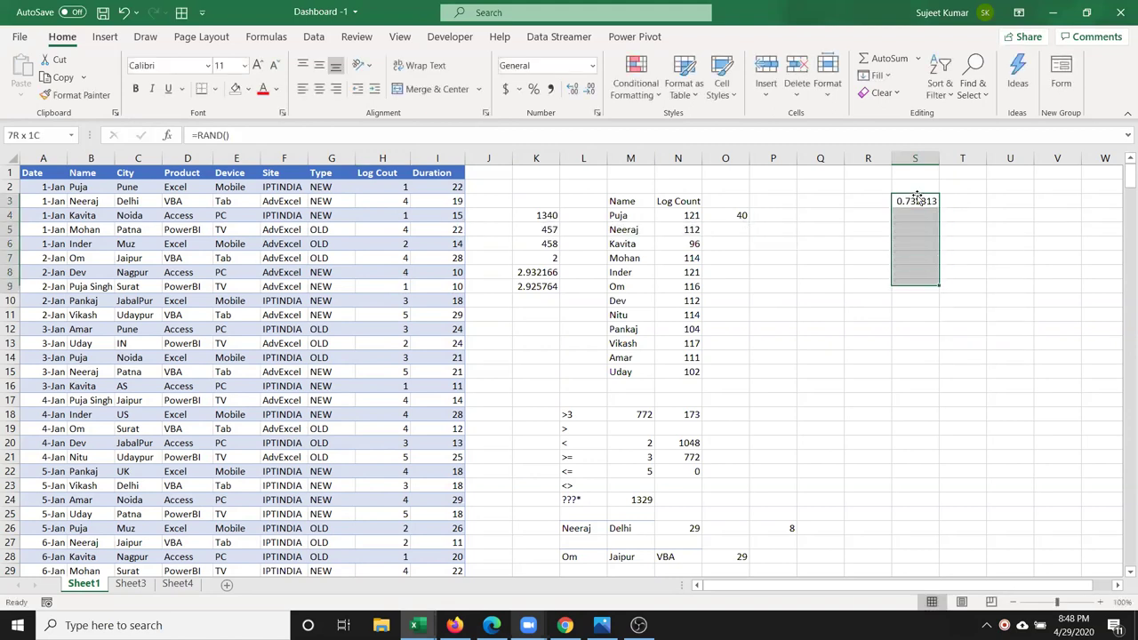
left_click_drag(916, 197, 914, 329)
key("ctrl+d")
key("ctrl+c")
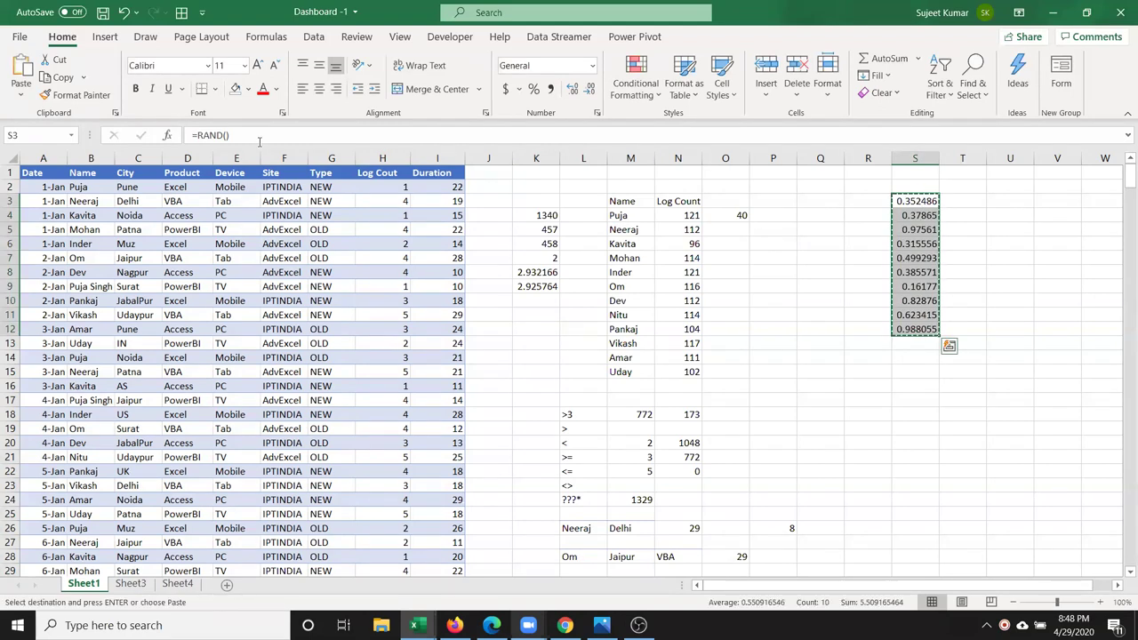
left_click(20, 98)
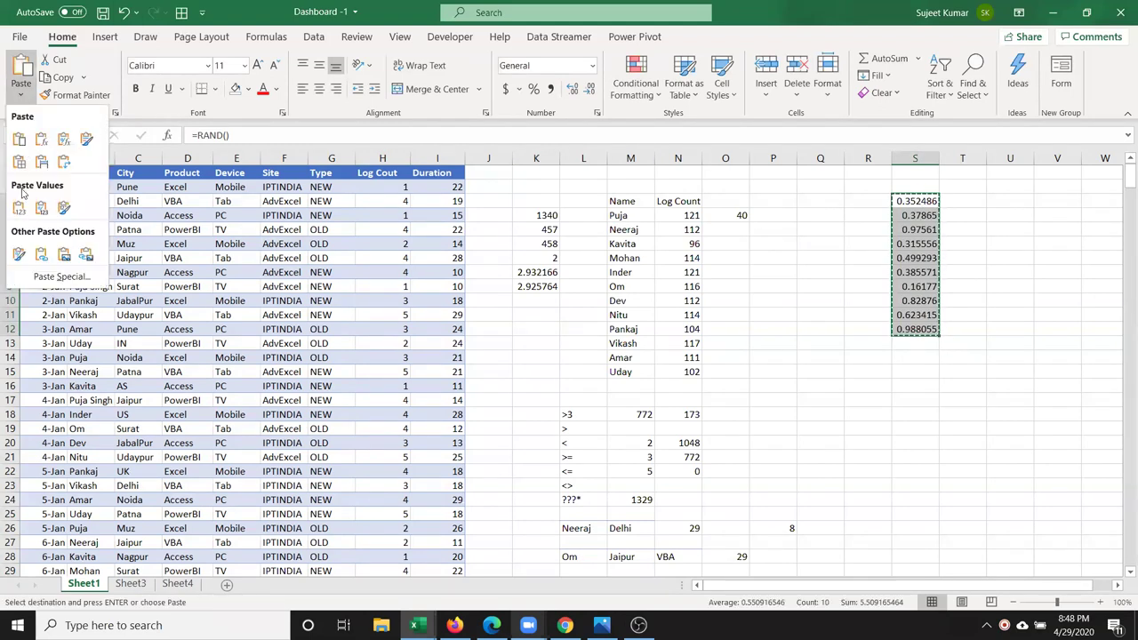
left_click(26, 206)
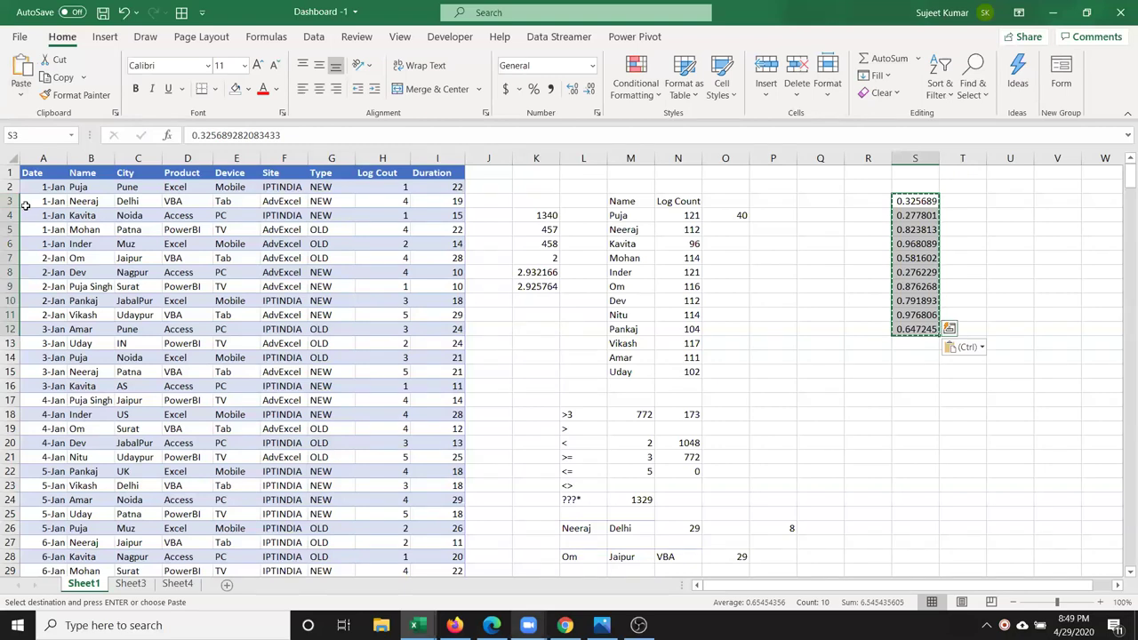
key("Escape")
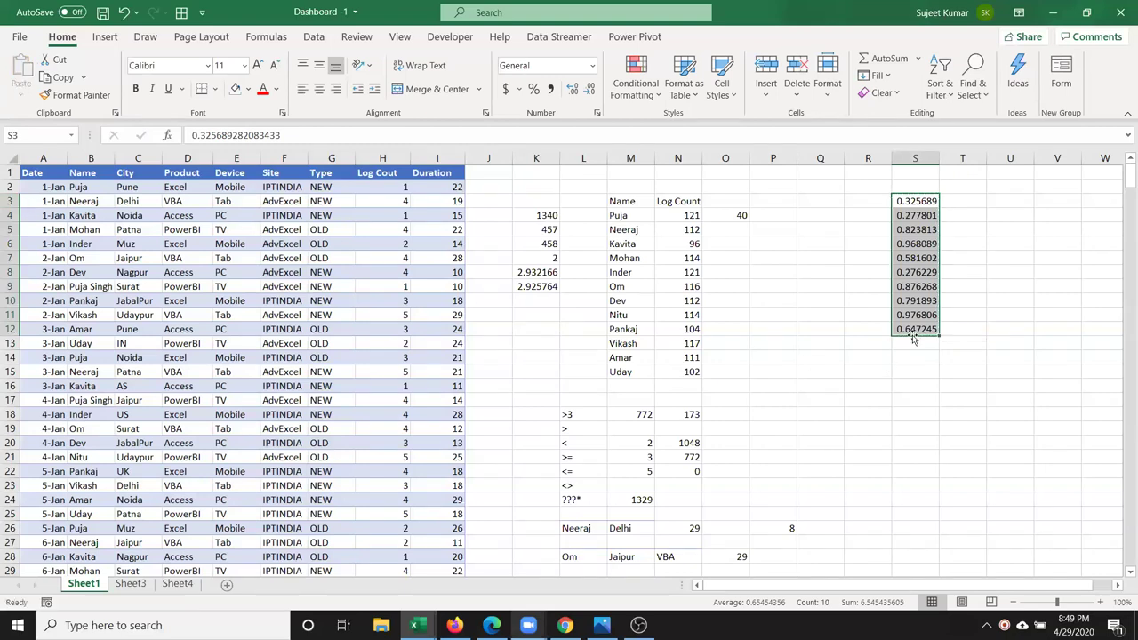
Enter 10 in cell T3
key("Right")
type("10")
key("shift+Down")
key("shift+Down")
key("shift+Down")
key("shift+Down")
key("shift+Down")
key("shift+Down")
key("shift+Down")
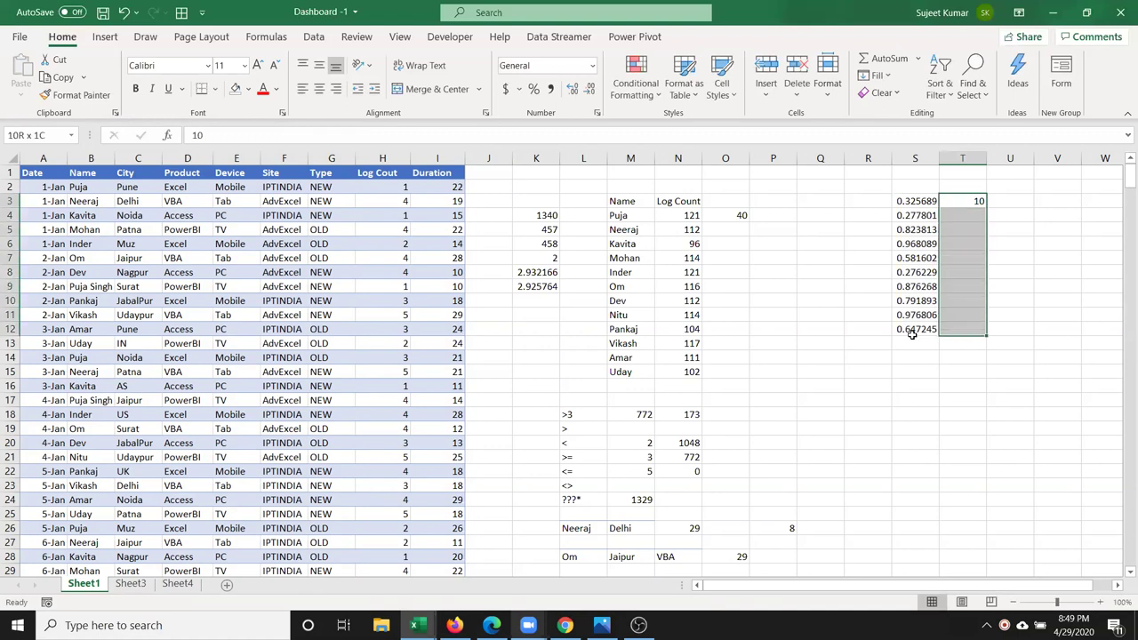
Fill the value 10 down column T through T12
key("ctrl+d")
key("ctrl+Down")
key("Down")
Enter an AVERAGE of the column T values in T14, giving 10
key("Down")
type("=av")
key("Down")
key("Down")
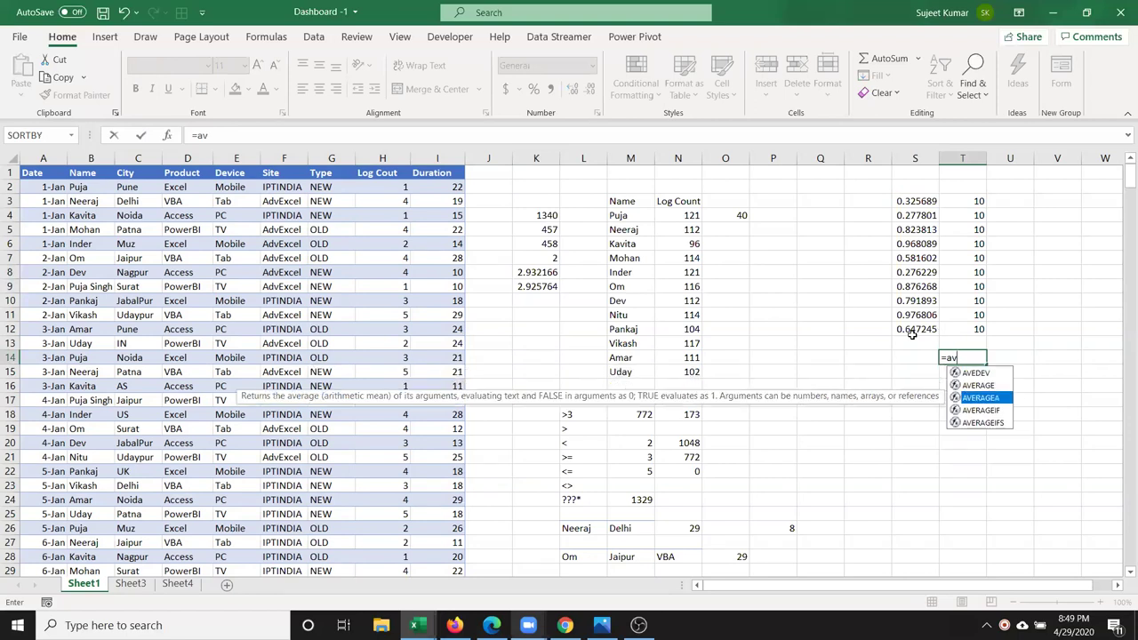
key("Escape")
key("BackSpace")
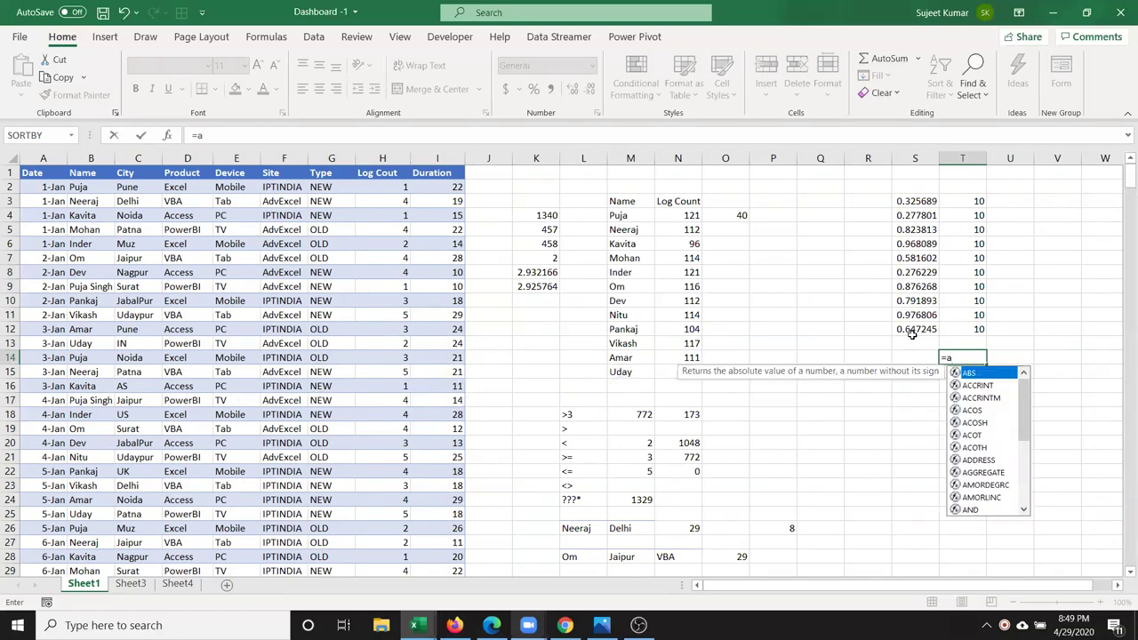
type("V")
key("Down")
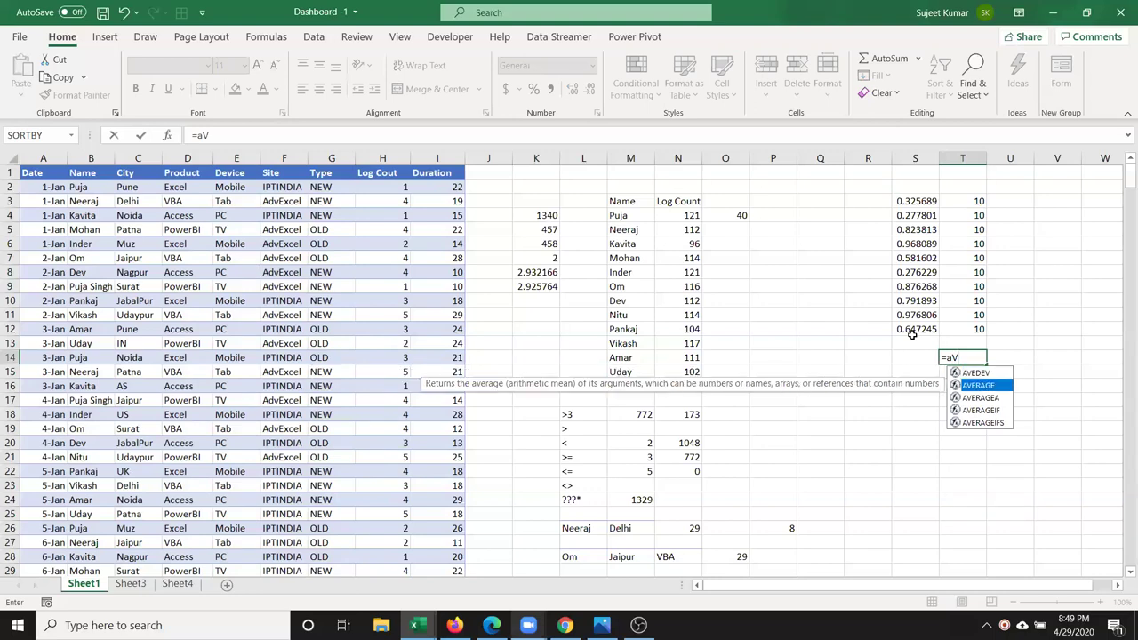
key("Tab")
key("Up")
key("Up")
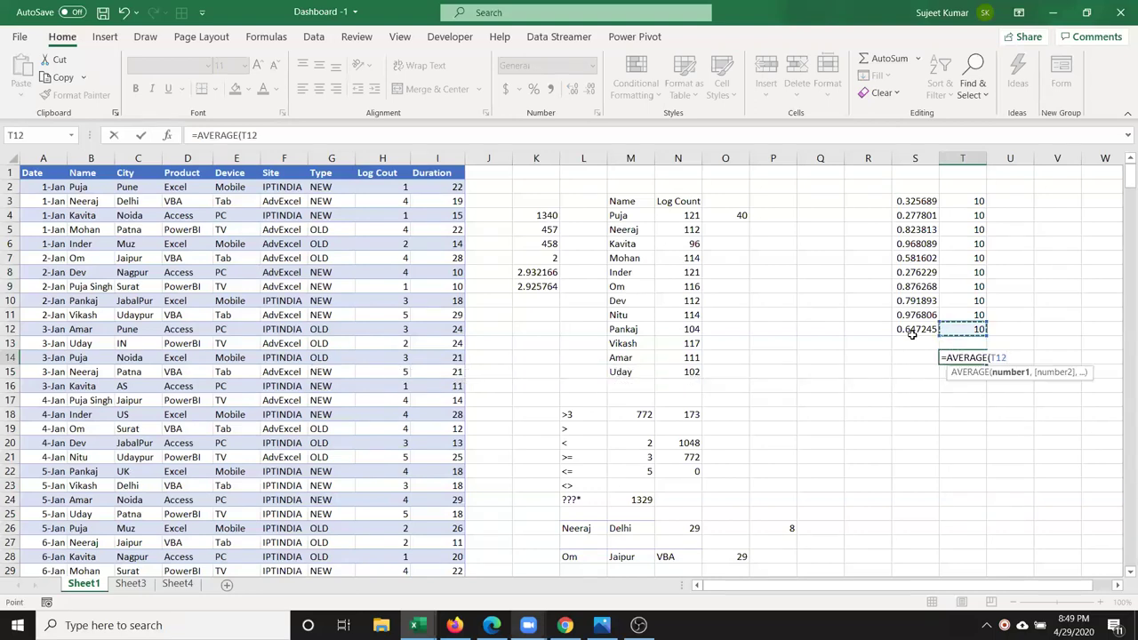
key("Return")
key("Up")
key("Up")
key("Up")
key("Up")
key("Up")
Replace the 10 in T10 with TRUE
key("Delete")
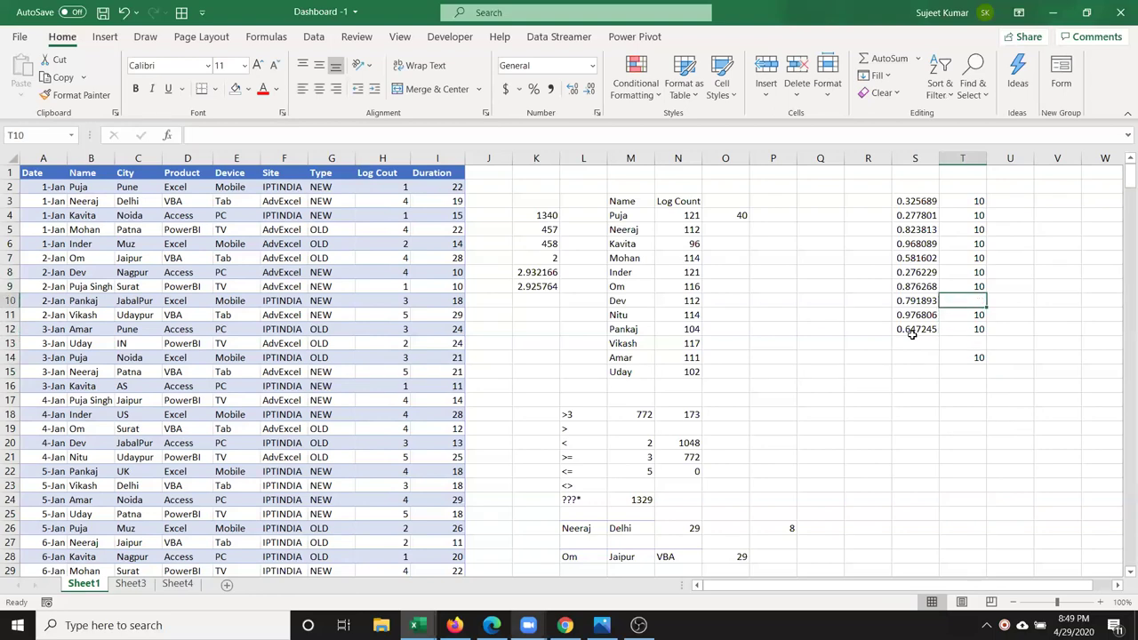
type("TRUE")
key("Return")
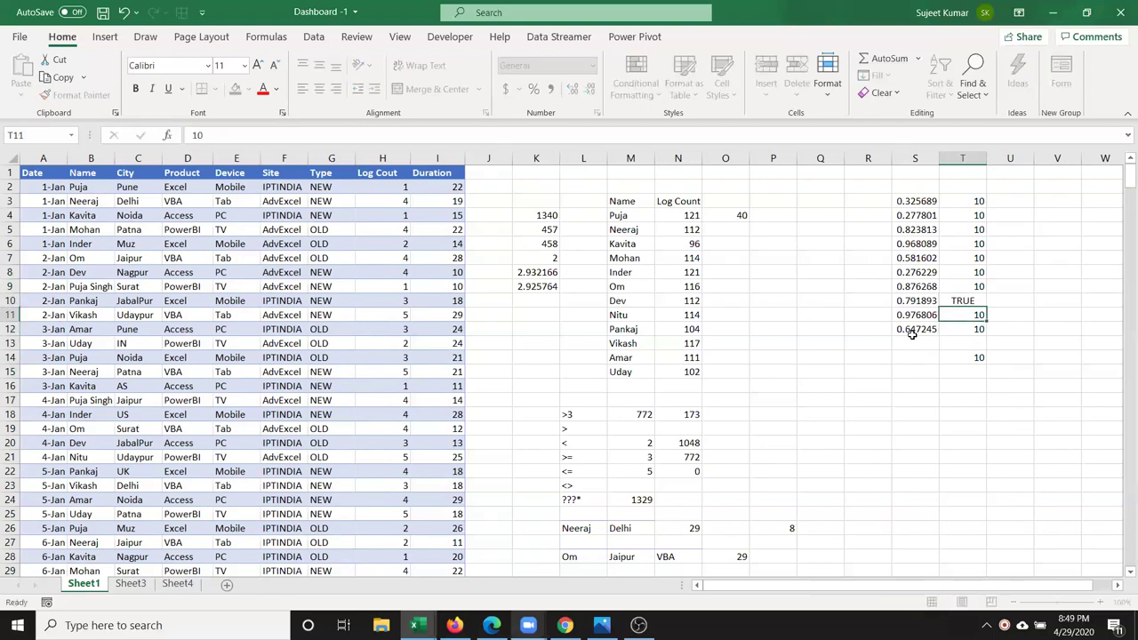
Enter =AVERAGEA(T3:T12) in T15, returning 9.1
key("Down")
key("Down")
key("Down")
key("Down")
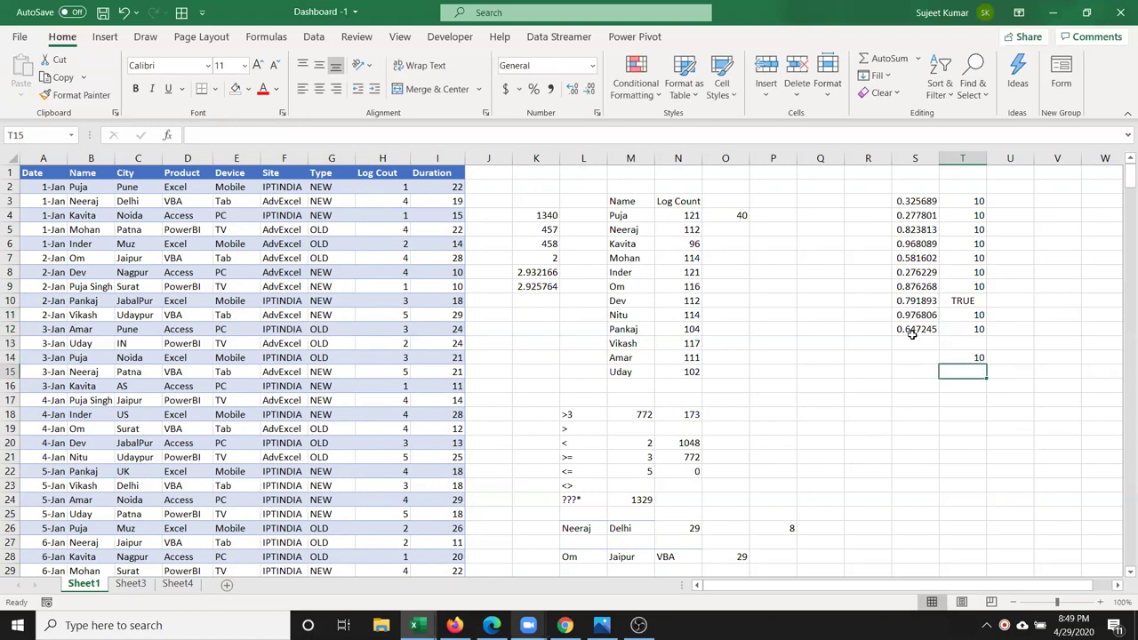
type("=Av")
key("Down")
key("Down")
key("Tab")
key("Up")
key("Up")
key("Up")
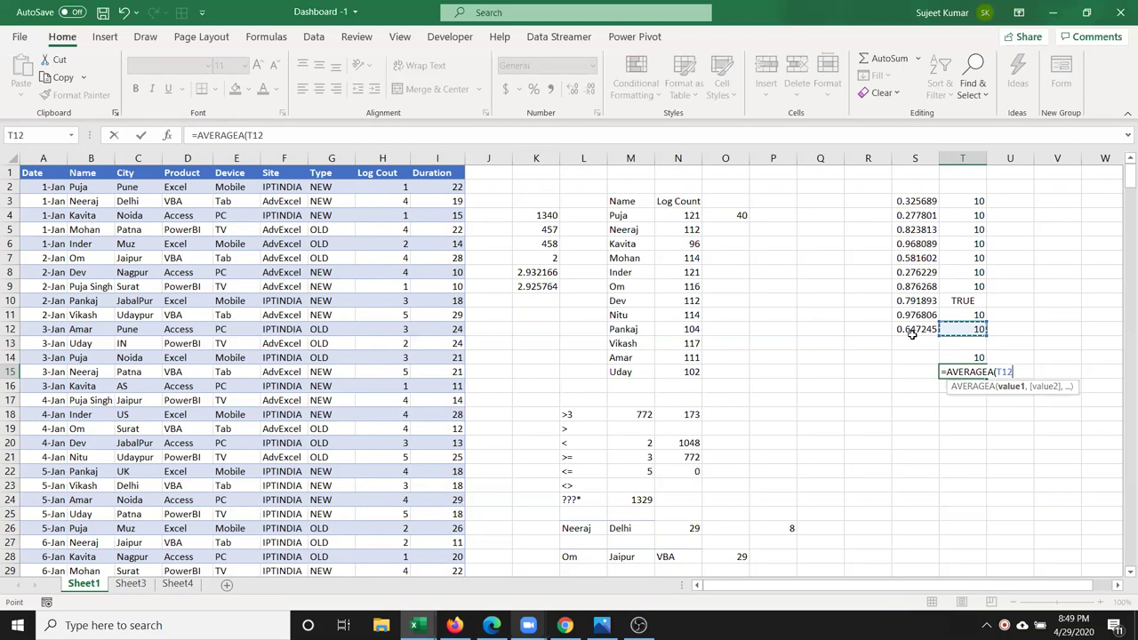
key("ctrl+shift+Up")
key("Return")
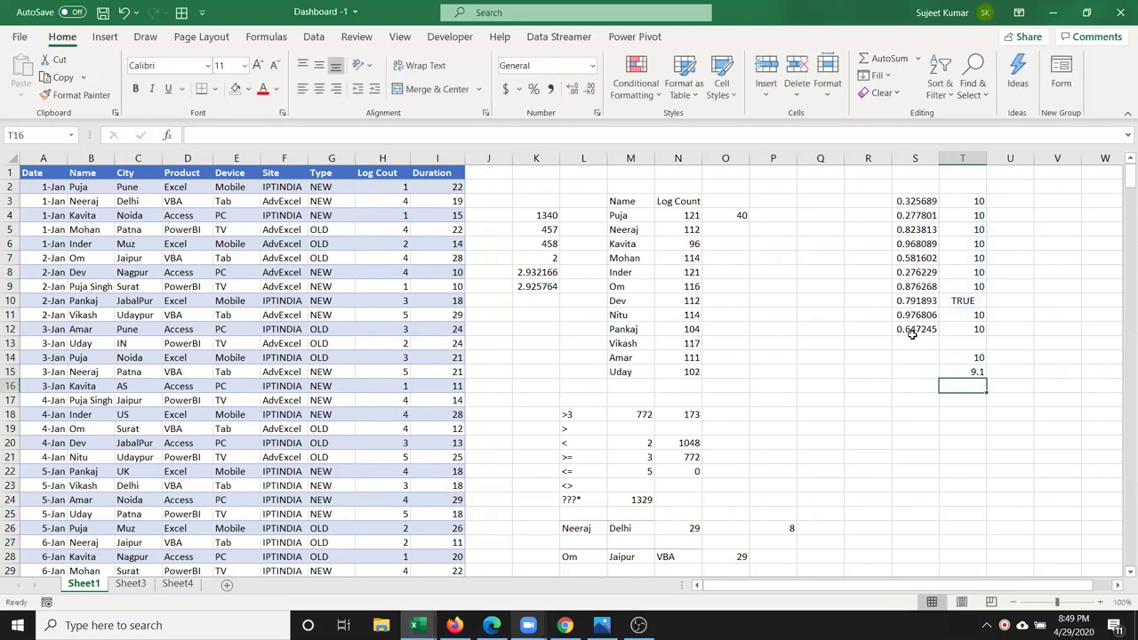
key("Up")
key("Up")
key("Up")
key("Up")
key("Up")
key("Up")
key("Right")
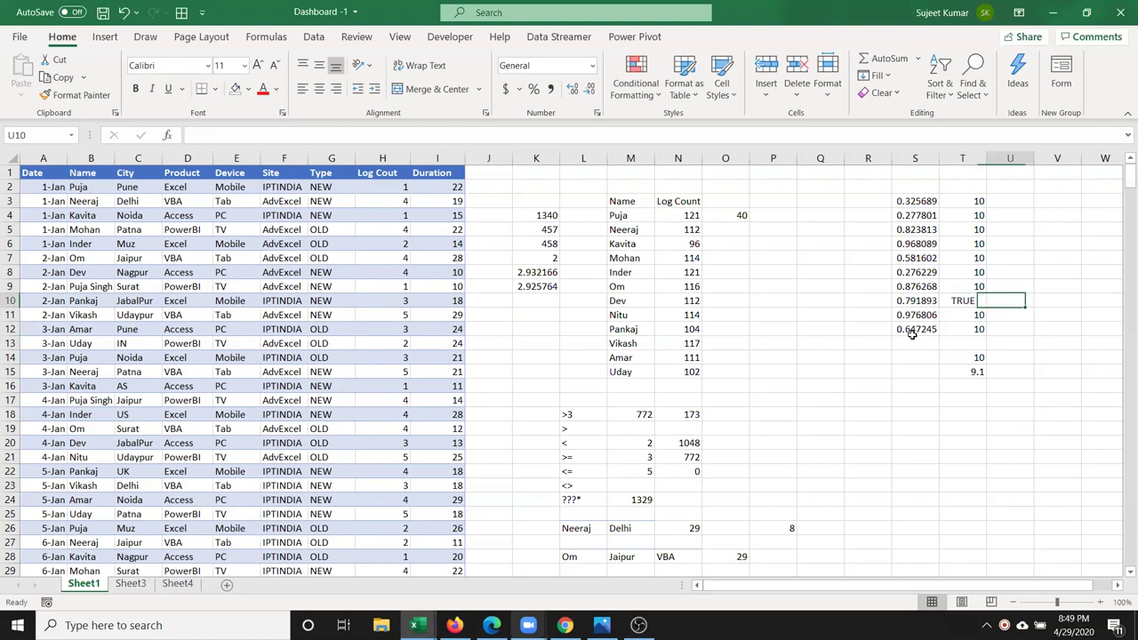
key("Left")
key("Up")
key("Up")
key("ctrl+Up")
key("ctrl+shift+Down")
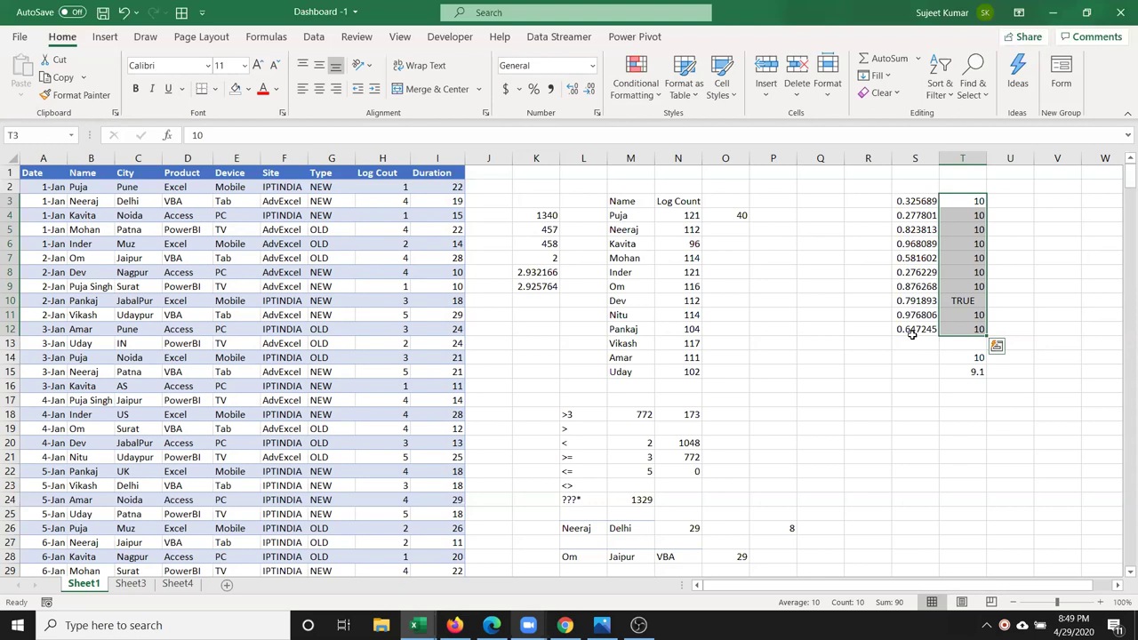
key("Left")
key("Left")
key("Left")
key("Left")
key("Left")
key("Left")
key("Right")
key("Down")
key("Left")
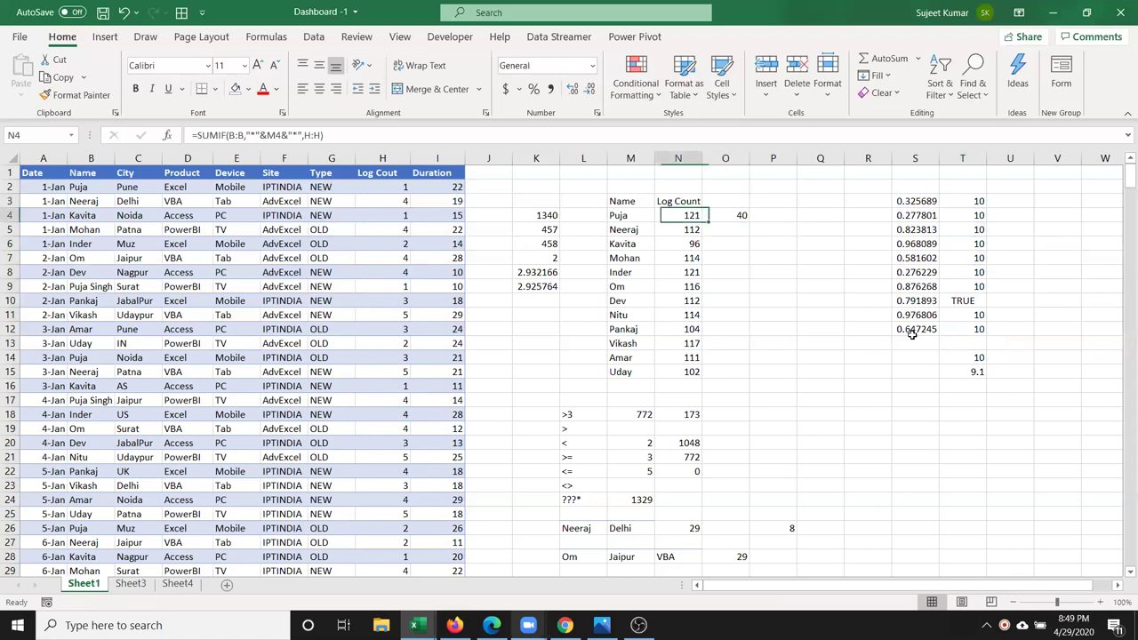
key("Left")
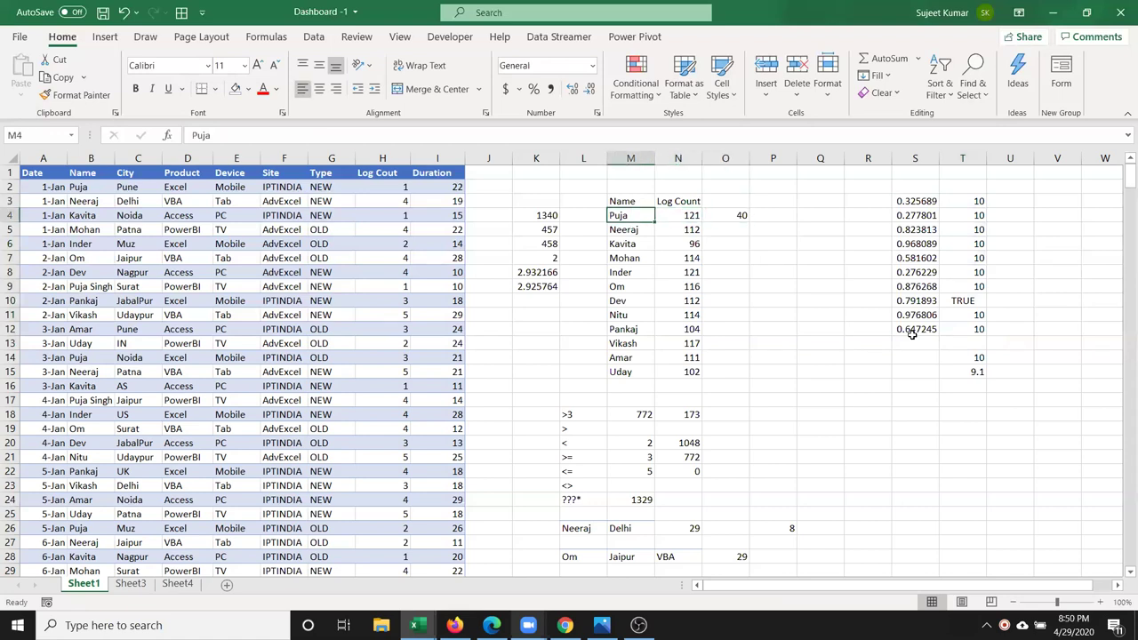
key("Right")
key("Right")
key("Right")
Enter =AVERAGEIF(B:B,M4,H:H) in P4 for Puja, then select operators in L18:L24
type("=")
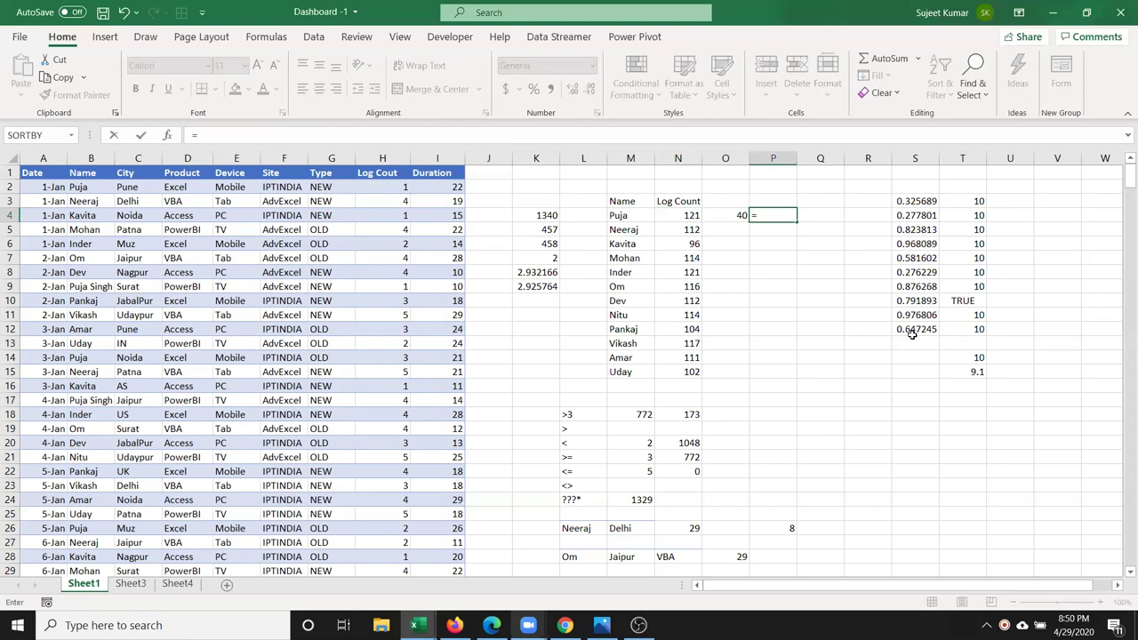
type("AV")
key("Down")
key("Down")
key("Down")
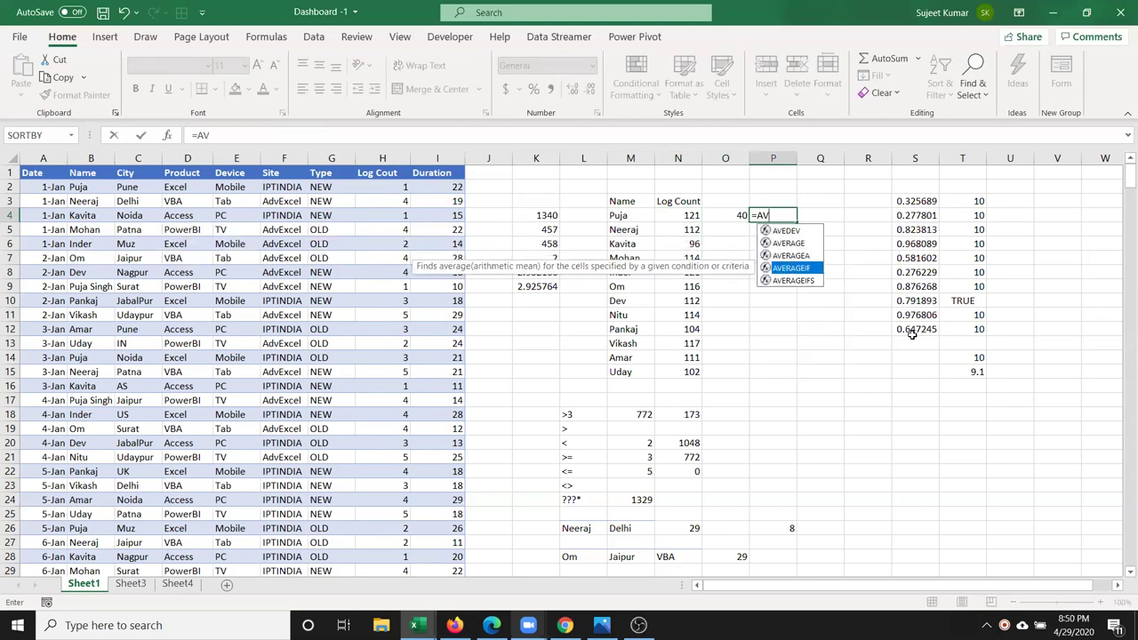
key("Tab")
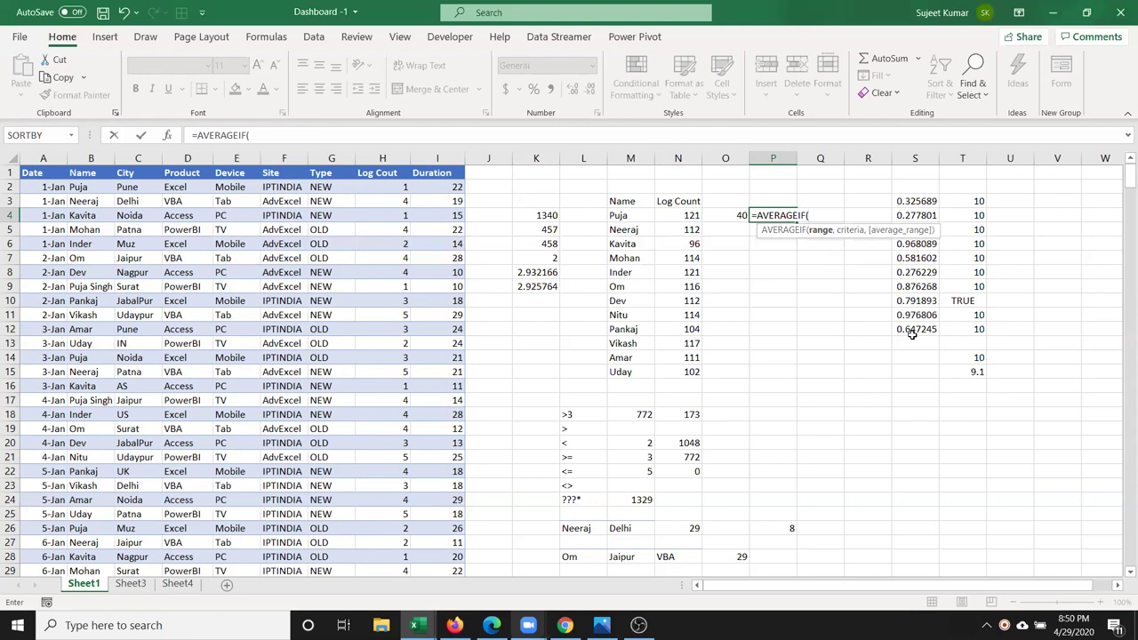
left_click(92, 158)
type(",")
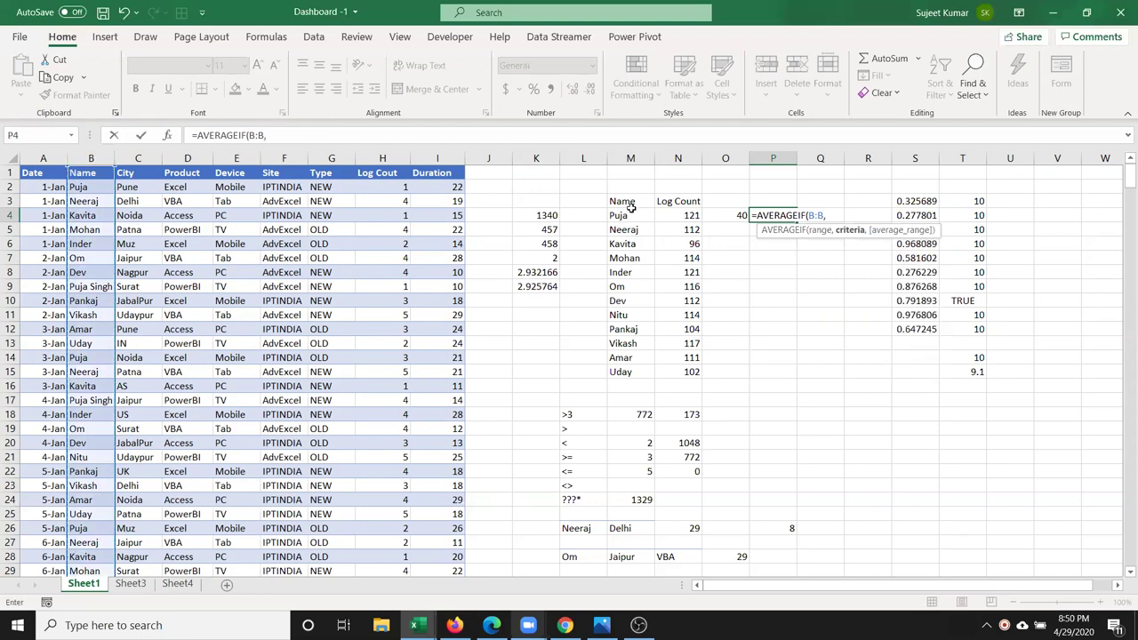
left_click(630, 214)
type(",")
left_click(390, 158)
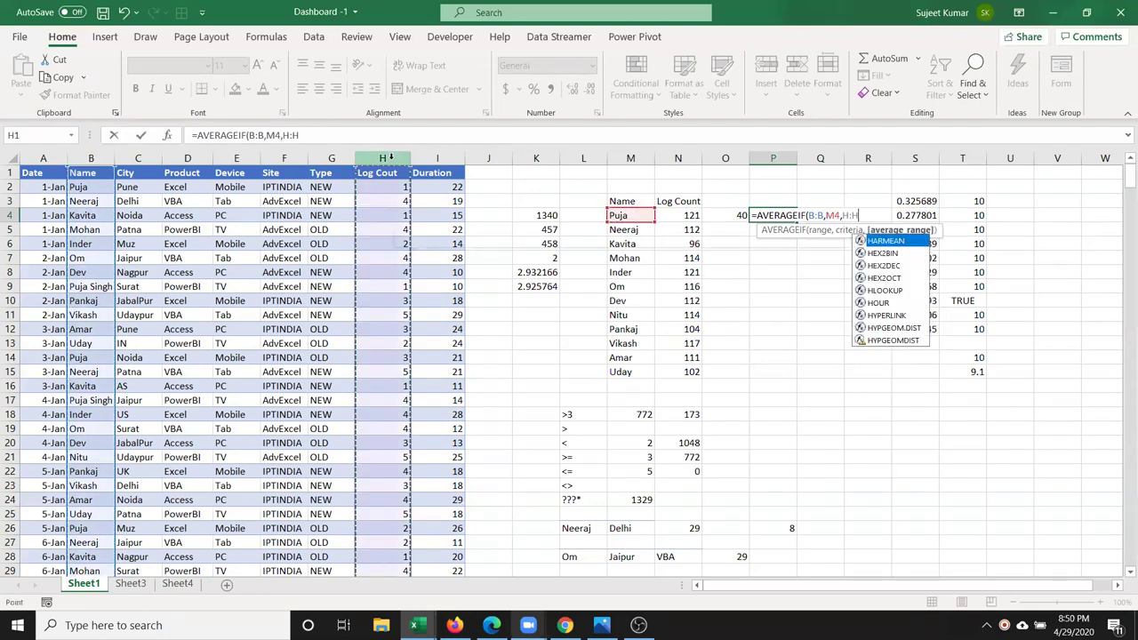
key("Return")
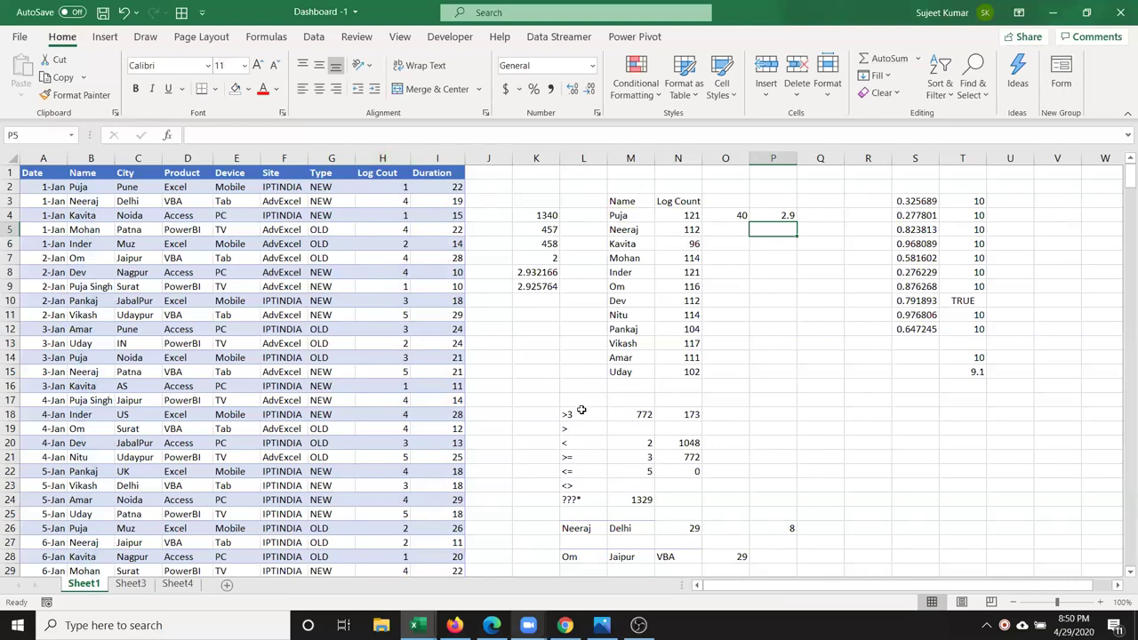
left_click_drag(582, 414, 587, 500)
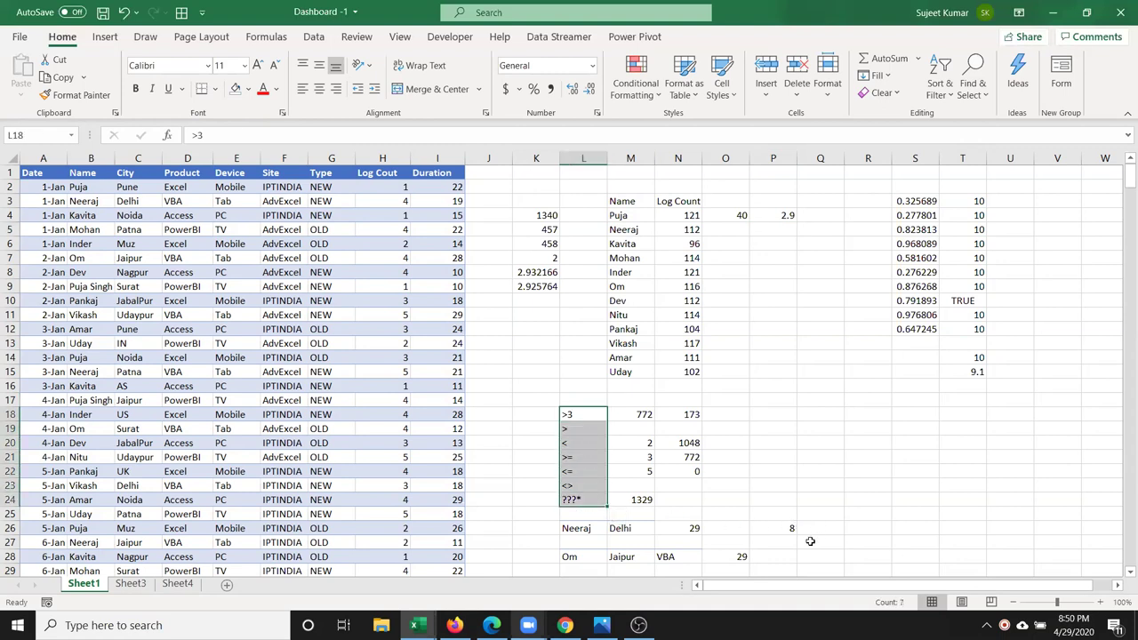
Start AVERAGEIFS in P28 averaging H:H where Name column B matches Om in L28
left_click(780, 561)
type("=")
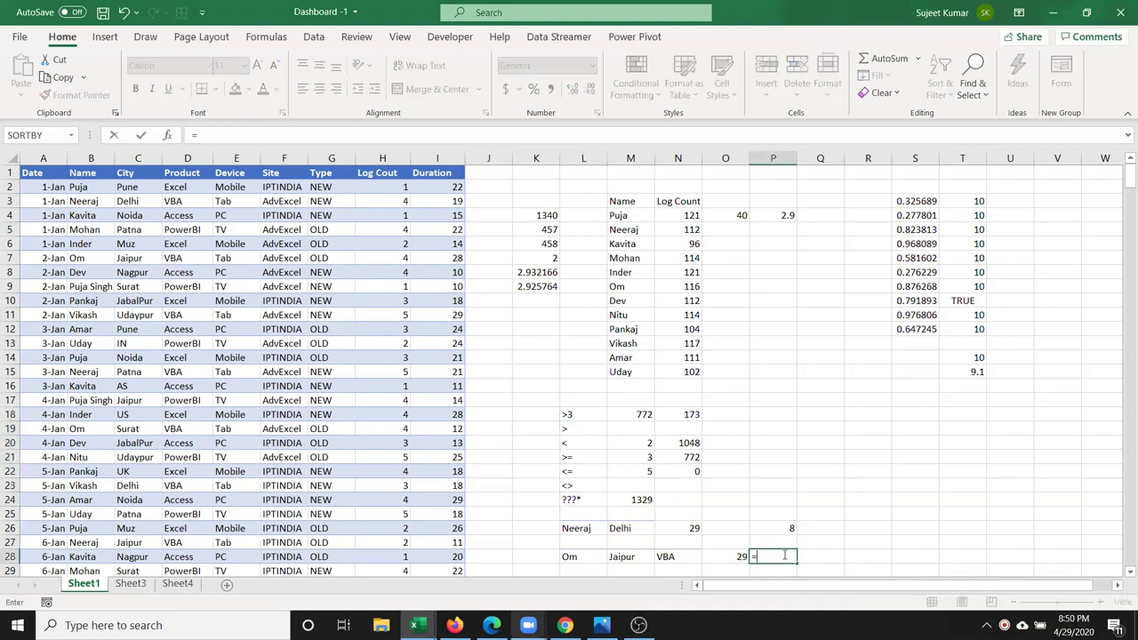
type("AV")
key("Down")
key("Down")
key("Down")
key("Down")
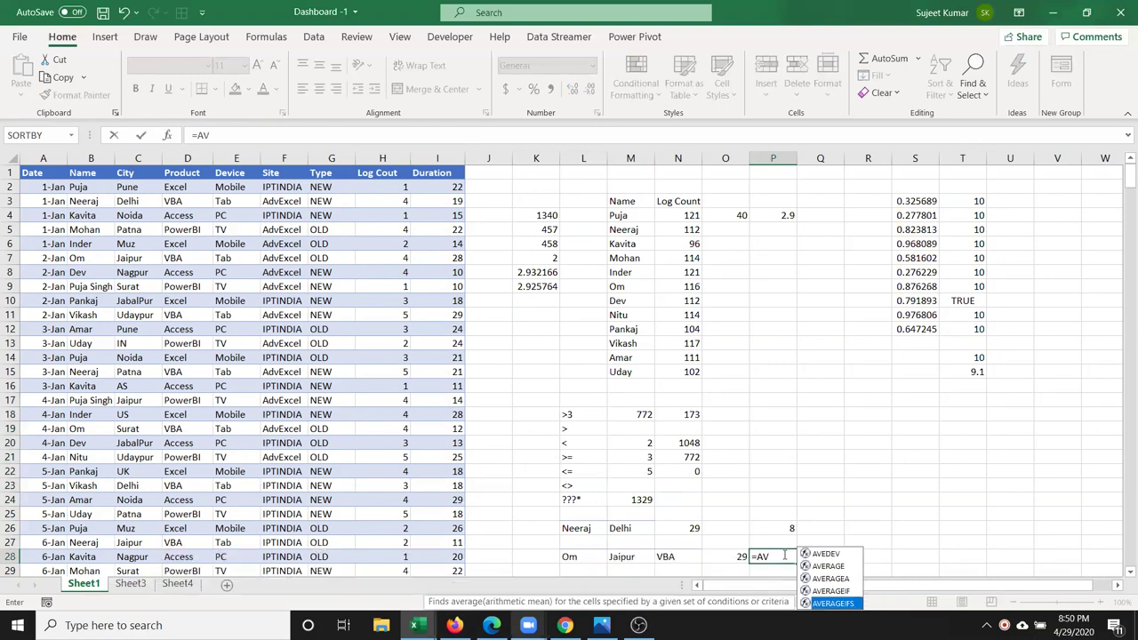
key("Tab")
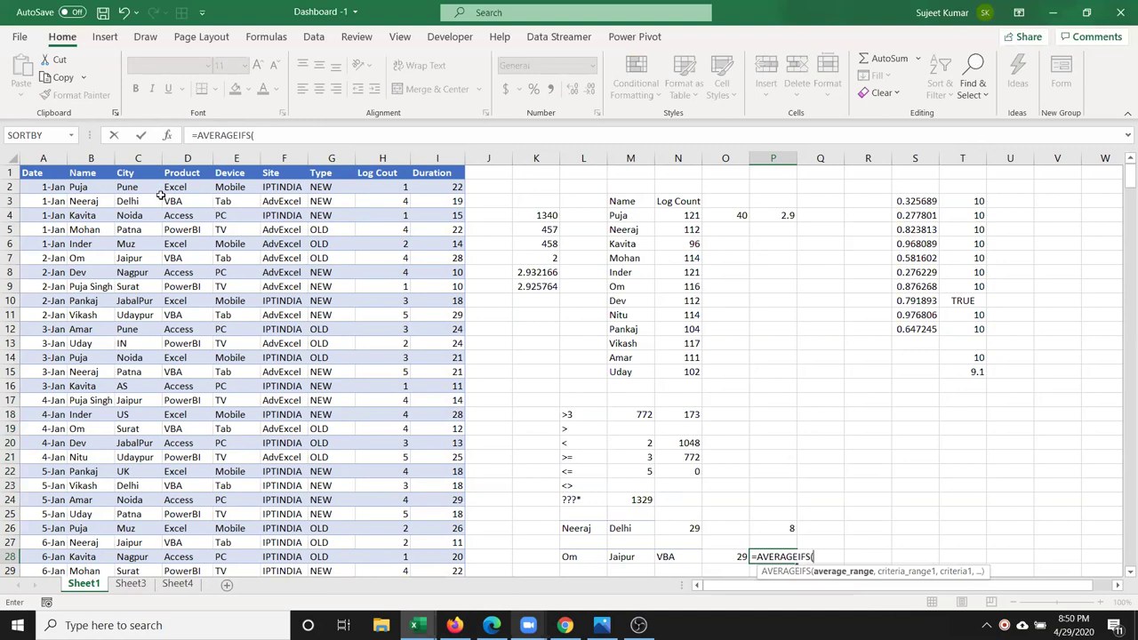
left_click(377, 158)
type(",")
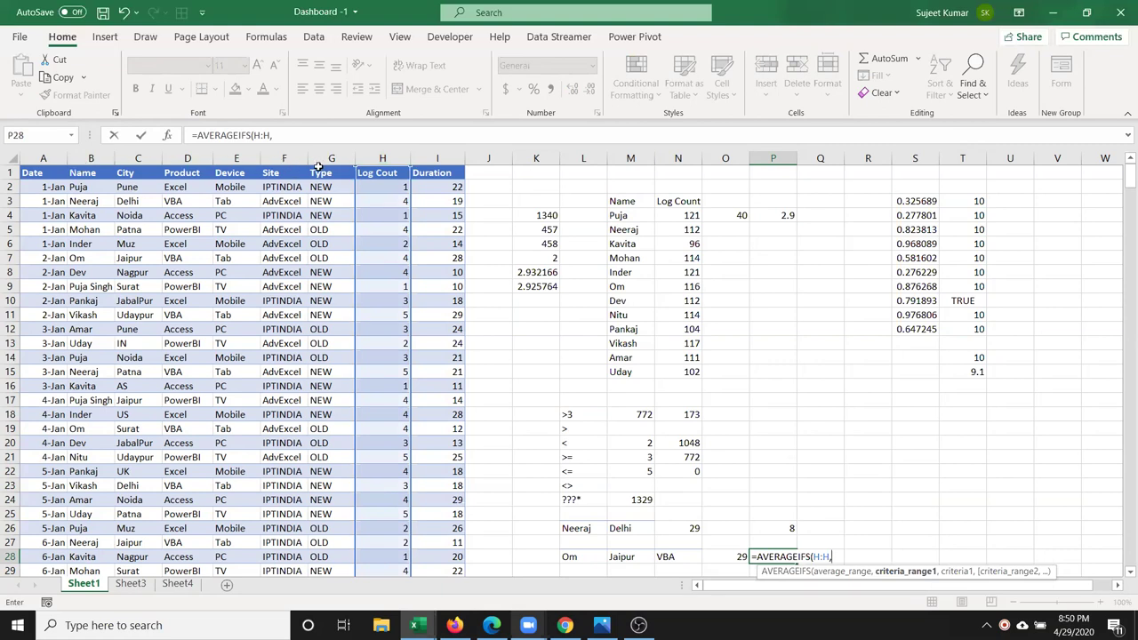
left_click(93, 158)
type(",")
left_click(576, 557)
type(",")
Add criteria City C:C = M28 (Jaipur) and Product D:D = N28 (VBA), giving 3.625
left_click(138, 158)
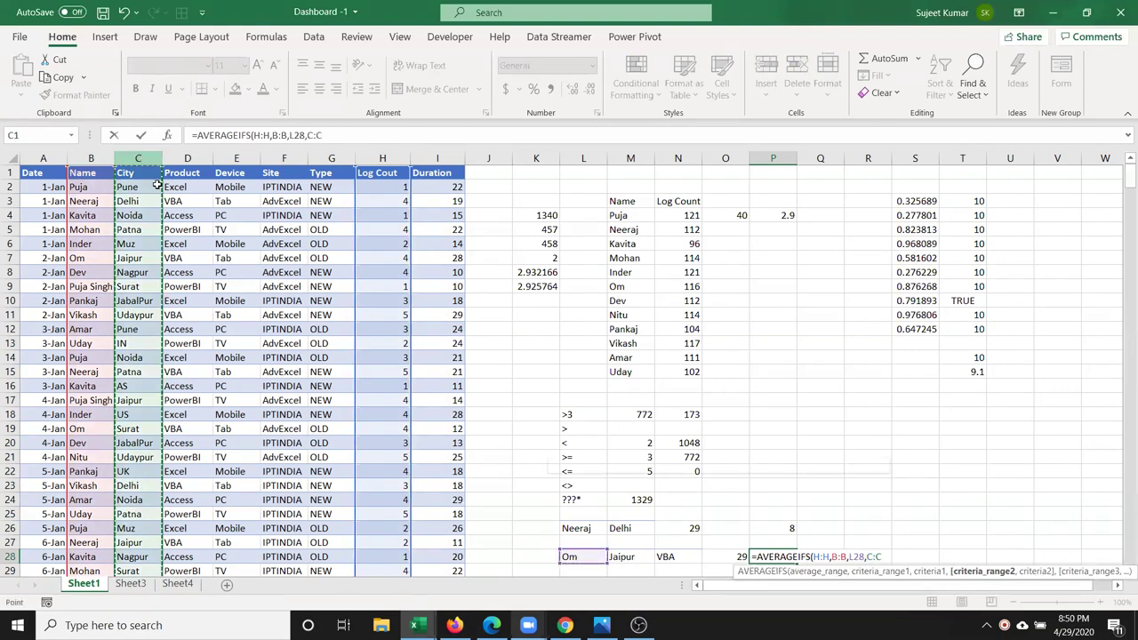
type(",")
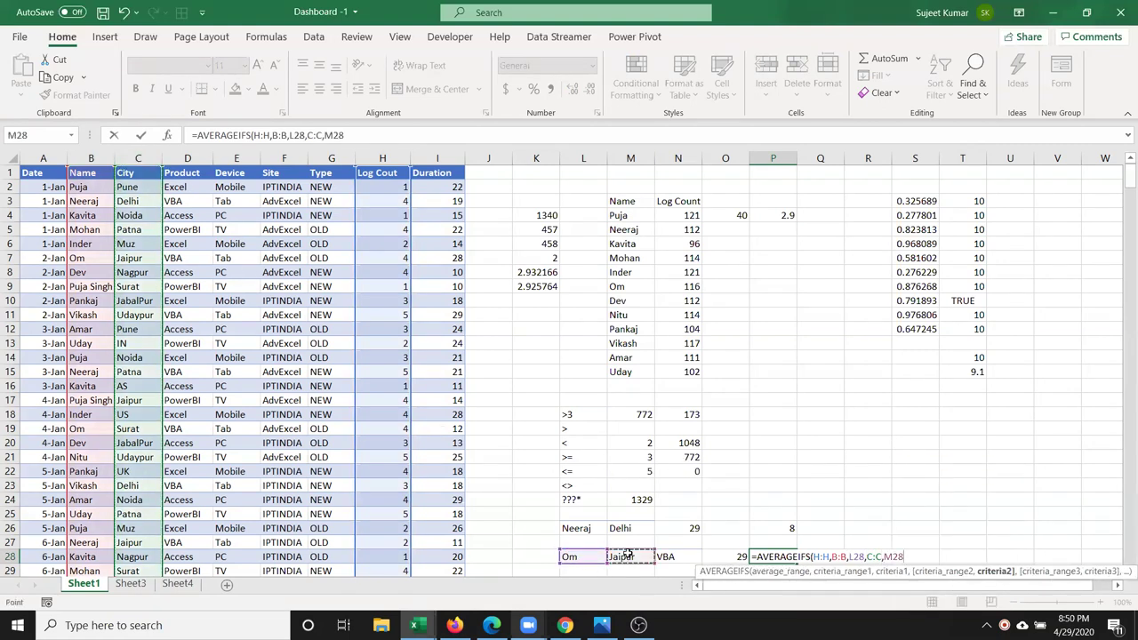
left_click(178, 159)
type(",")
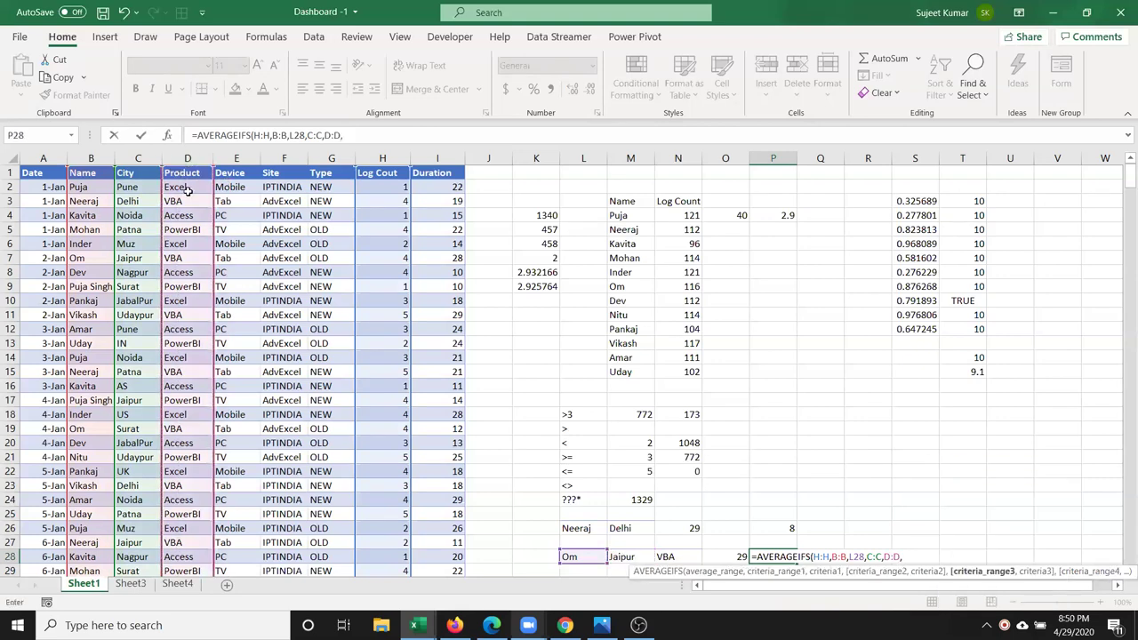
left_click(667, 557)
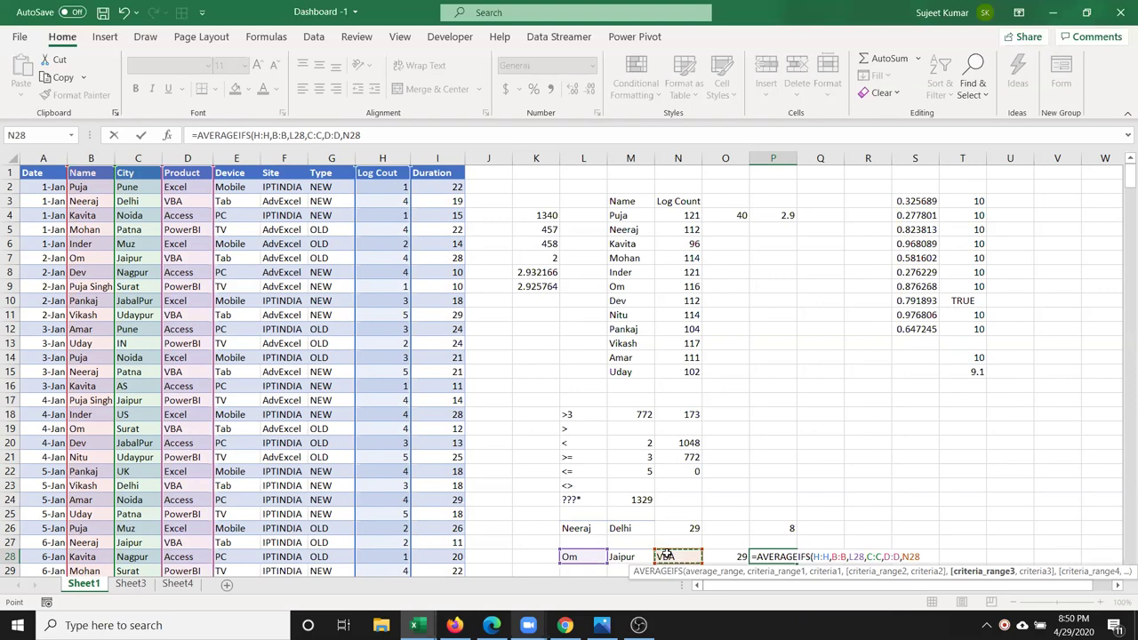
key("Return")
key("Return")
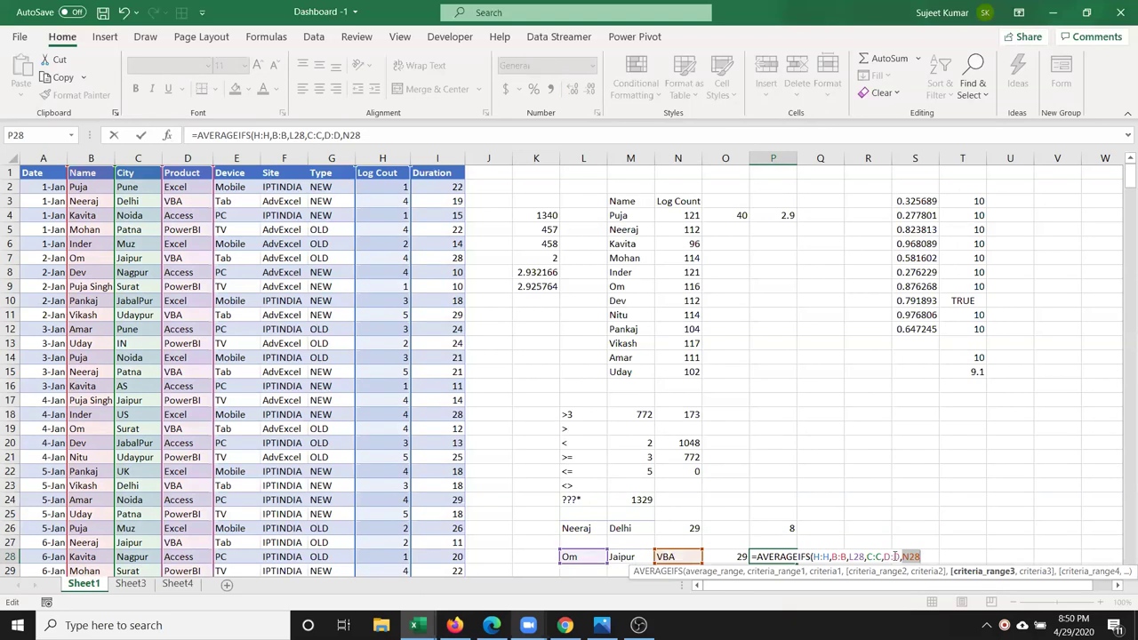
left_click(885, 556)
type(",")
left_click(620, 557)
key("Return")
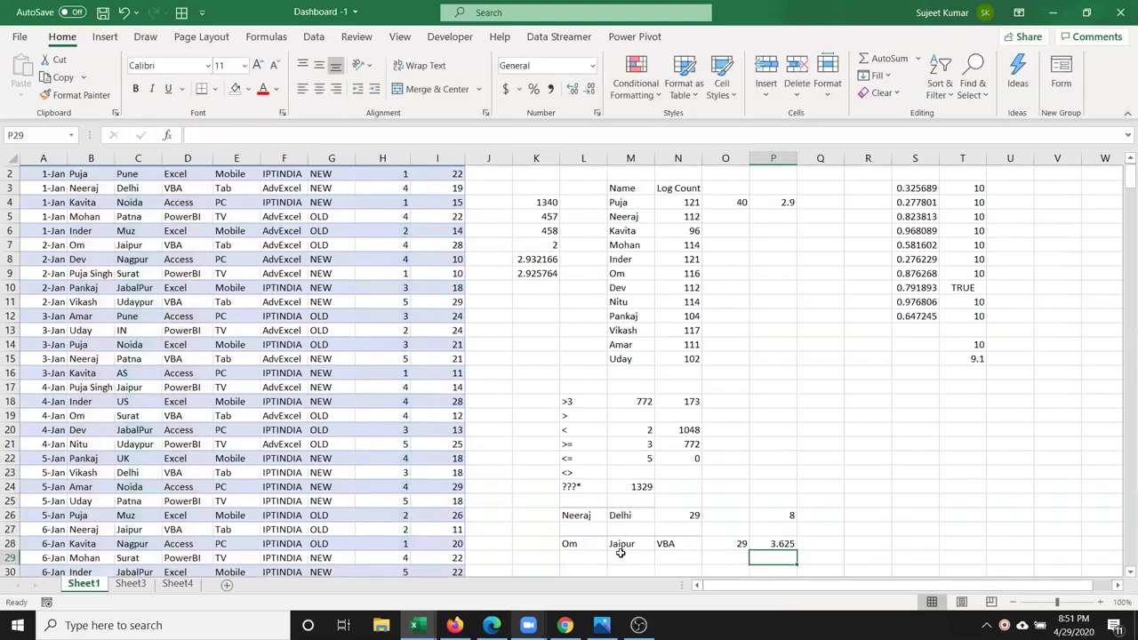
Save the workbook, review the AVERAGEIFS formula in P28, then show the desktop
key("Up")
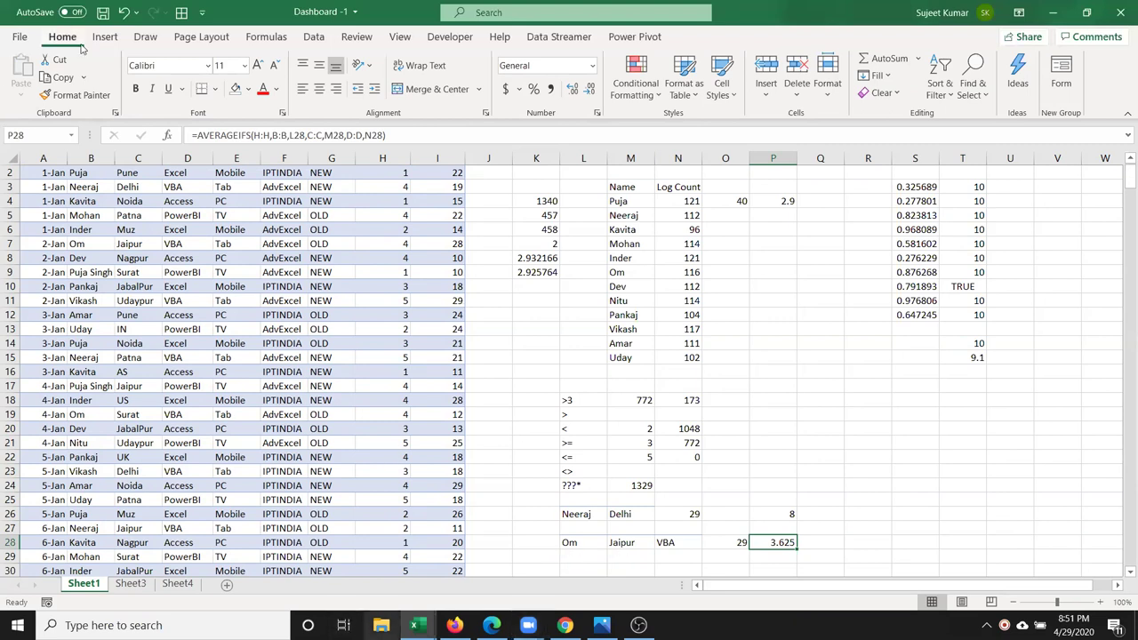
scroll(231, 365, "up", 1)
key("ctrl+s")
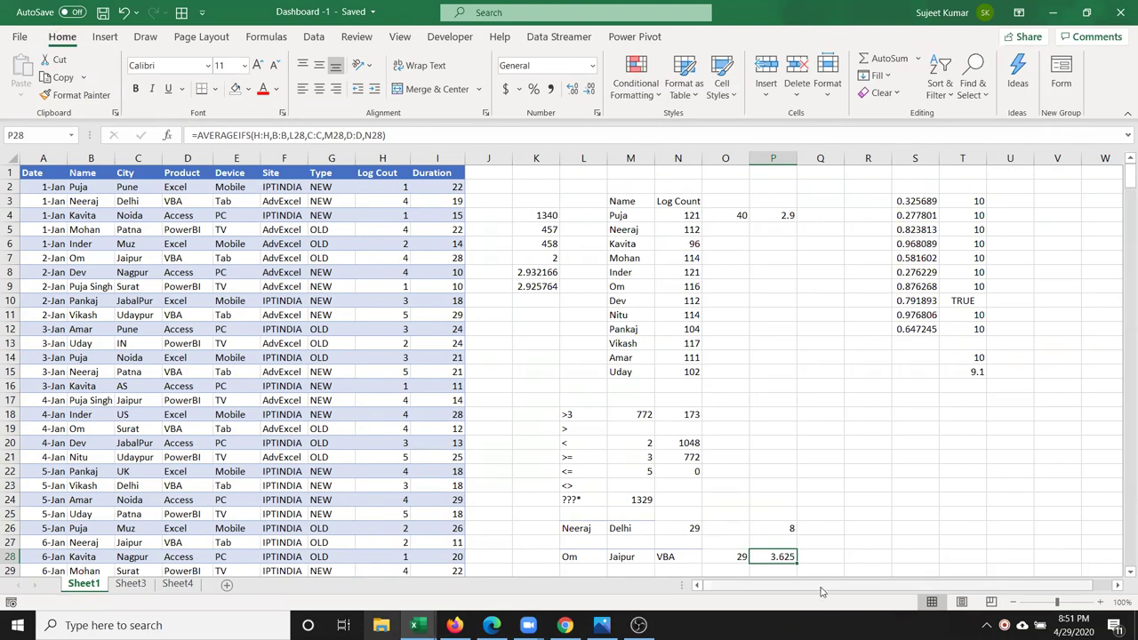
double_click(787, 556)
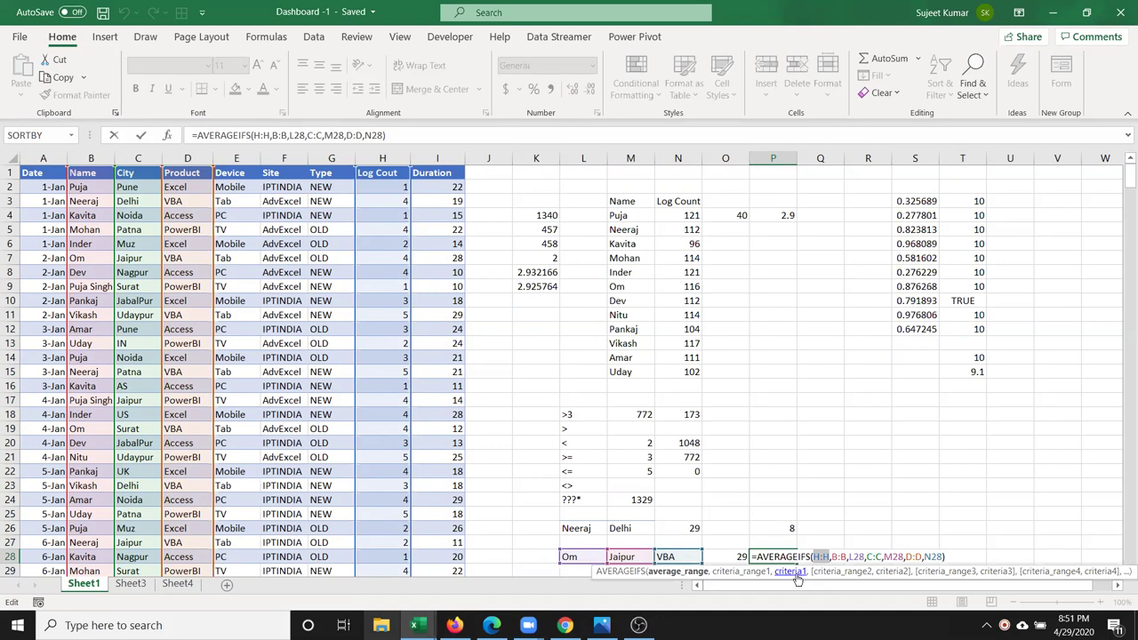
key("super+d")
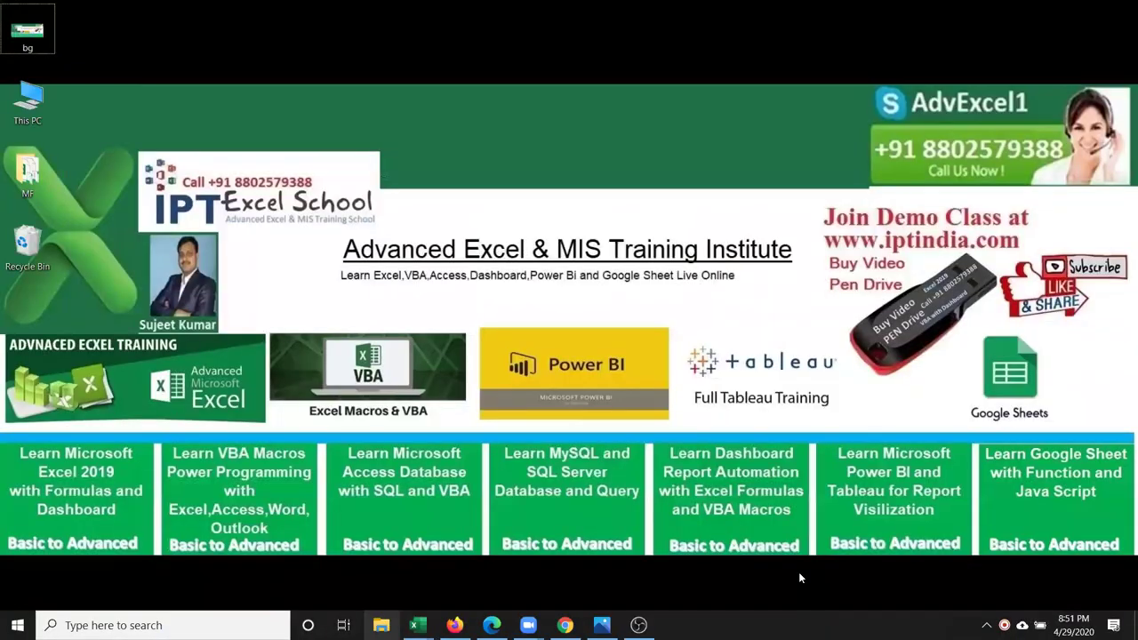